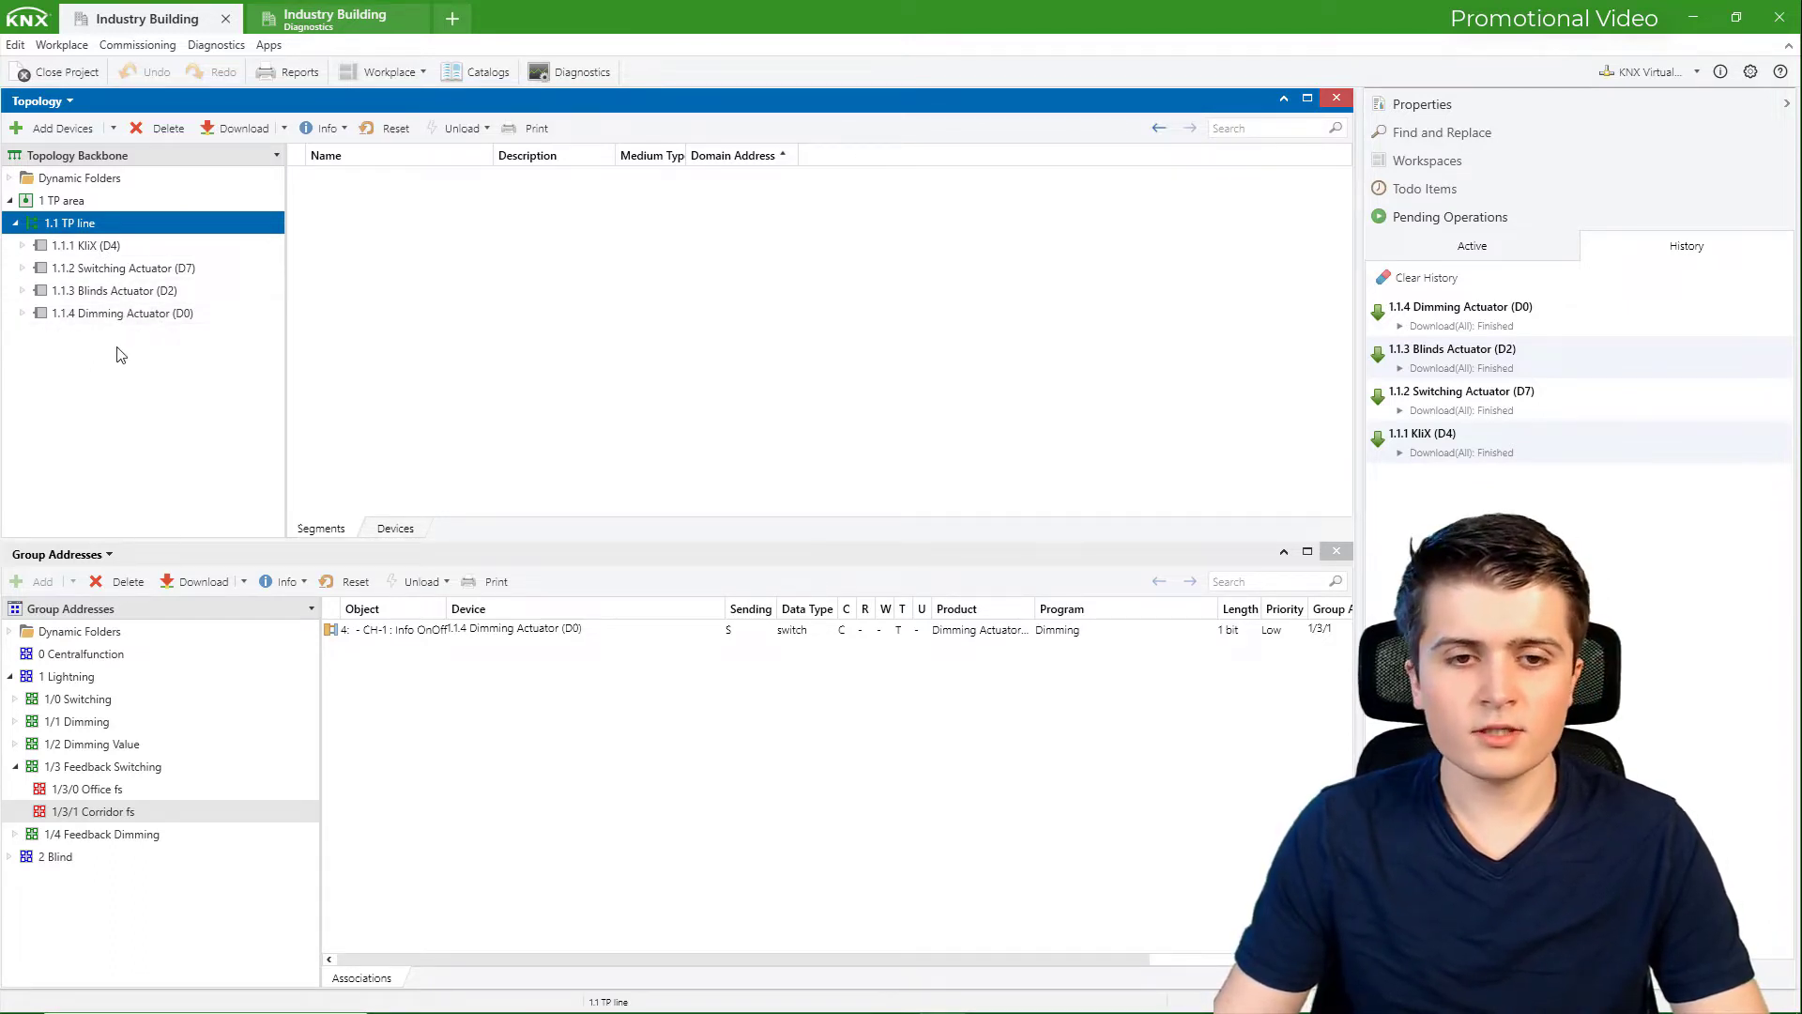
Examine the group objects of the Switching Actuator (D7) and Dimming Actuator (D0), and expand the 1/0 Switching middle group
click(135, 270)
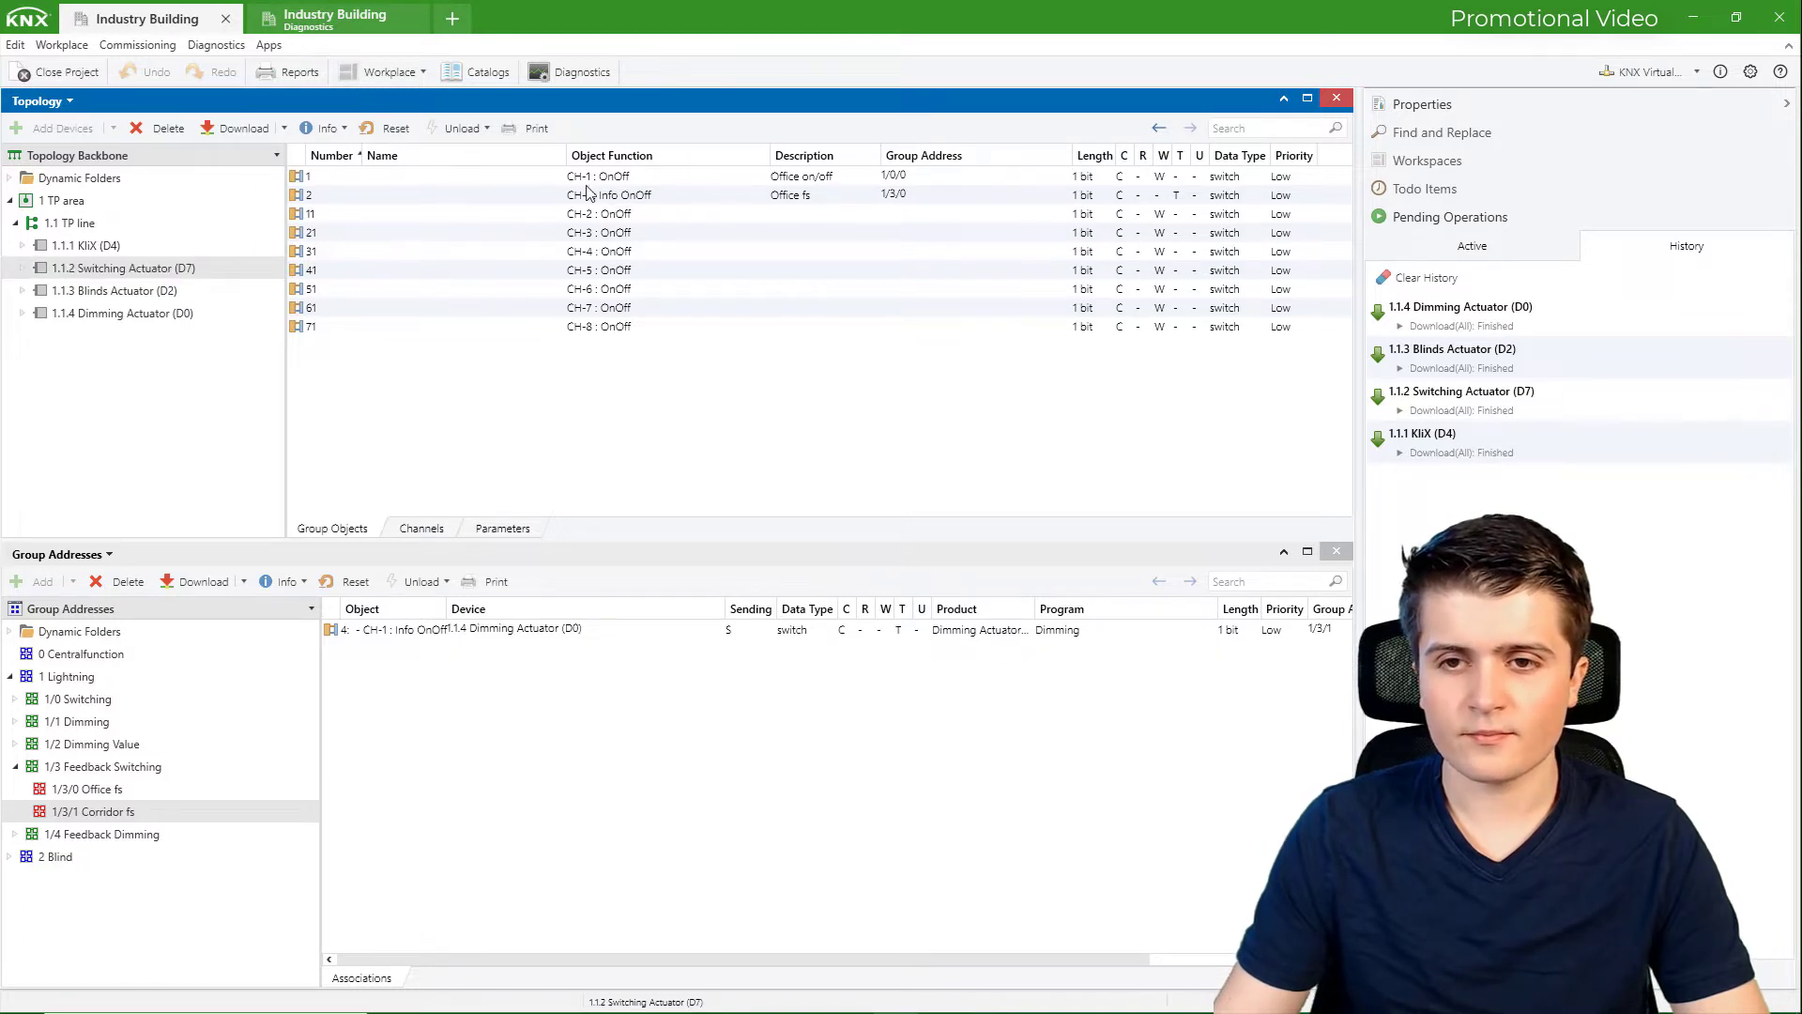
click(143, 315)
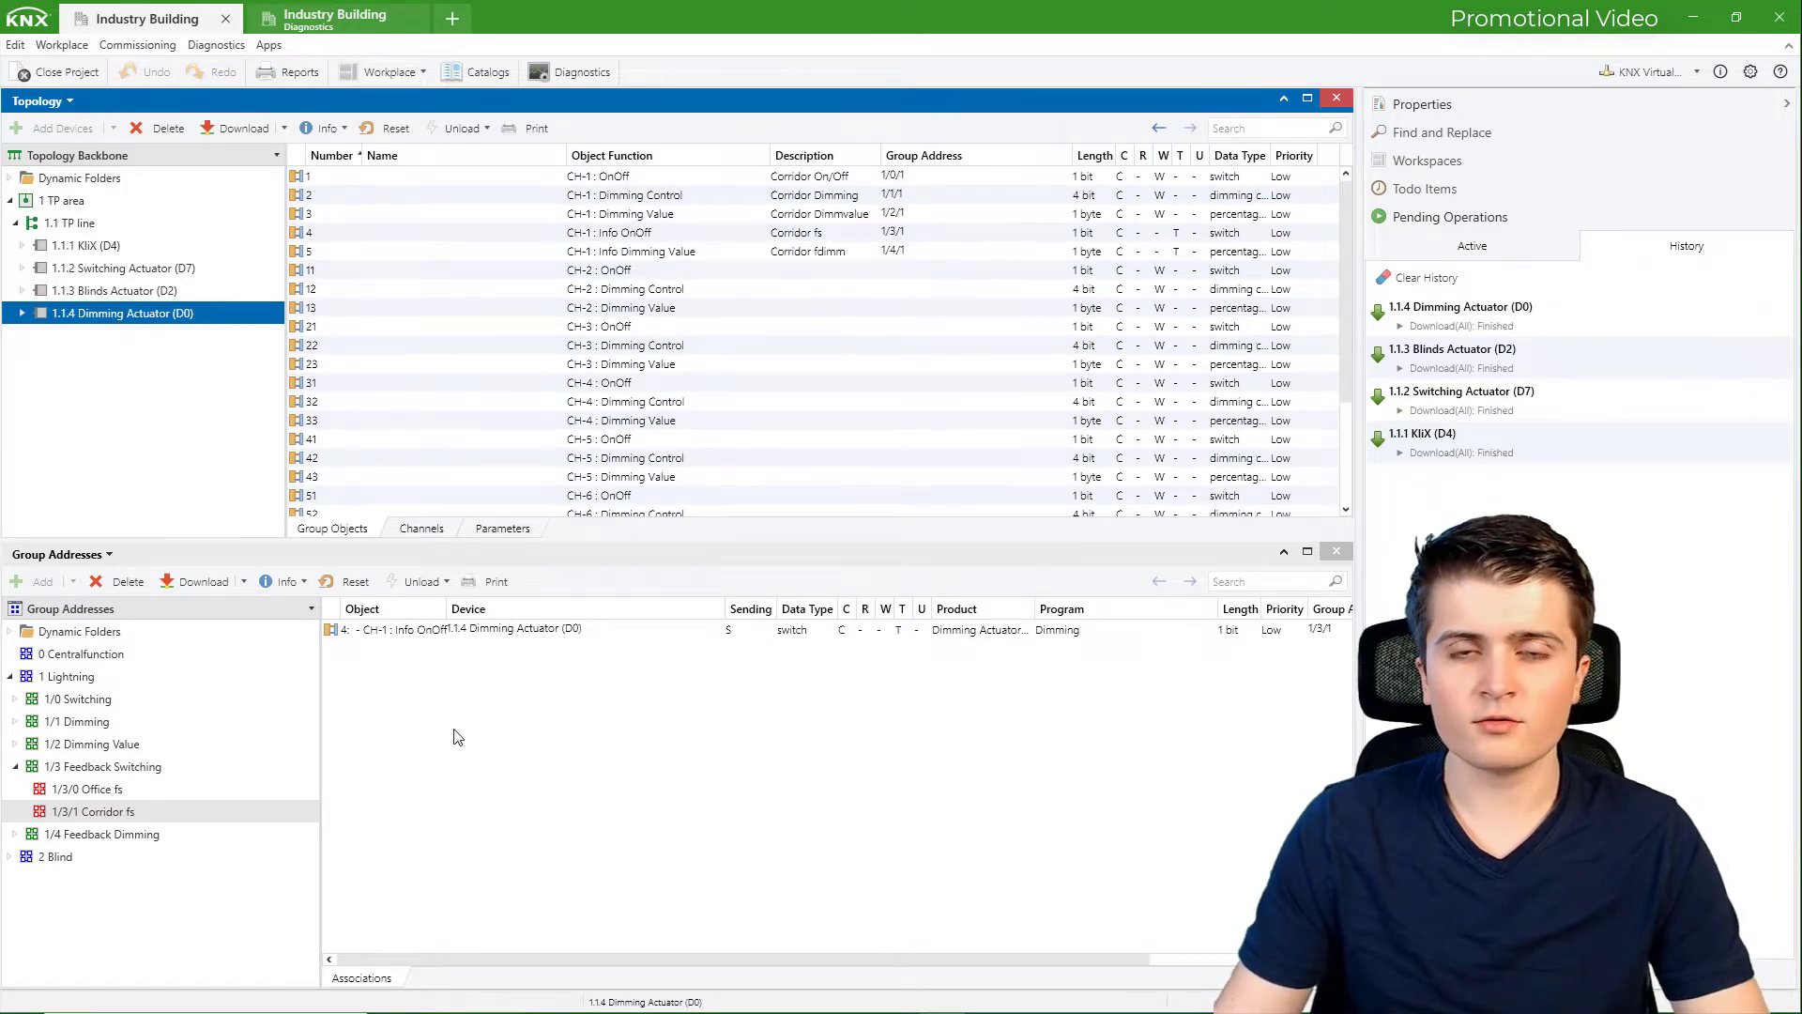
click(13, 700)
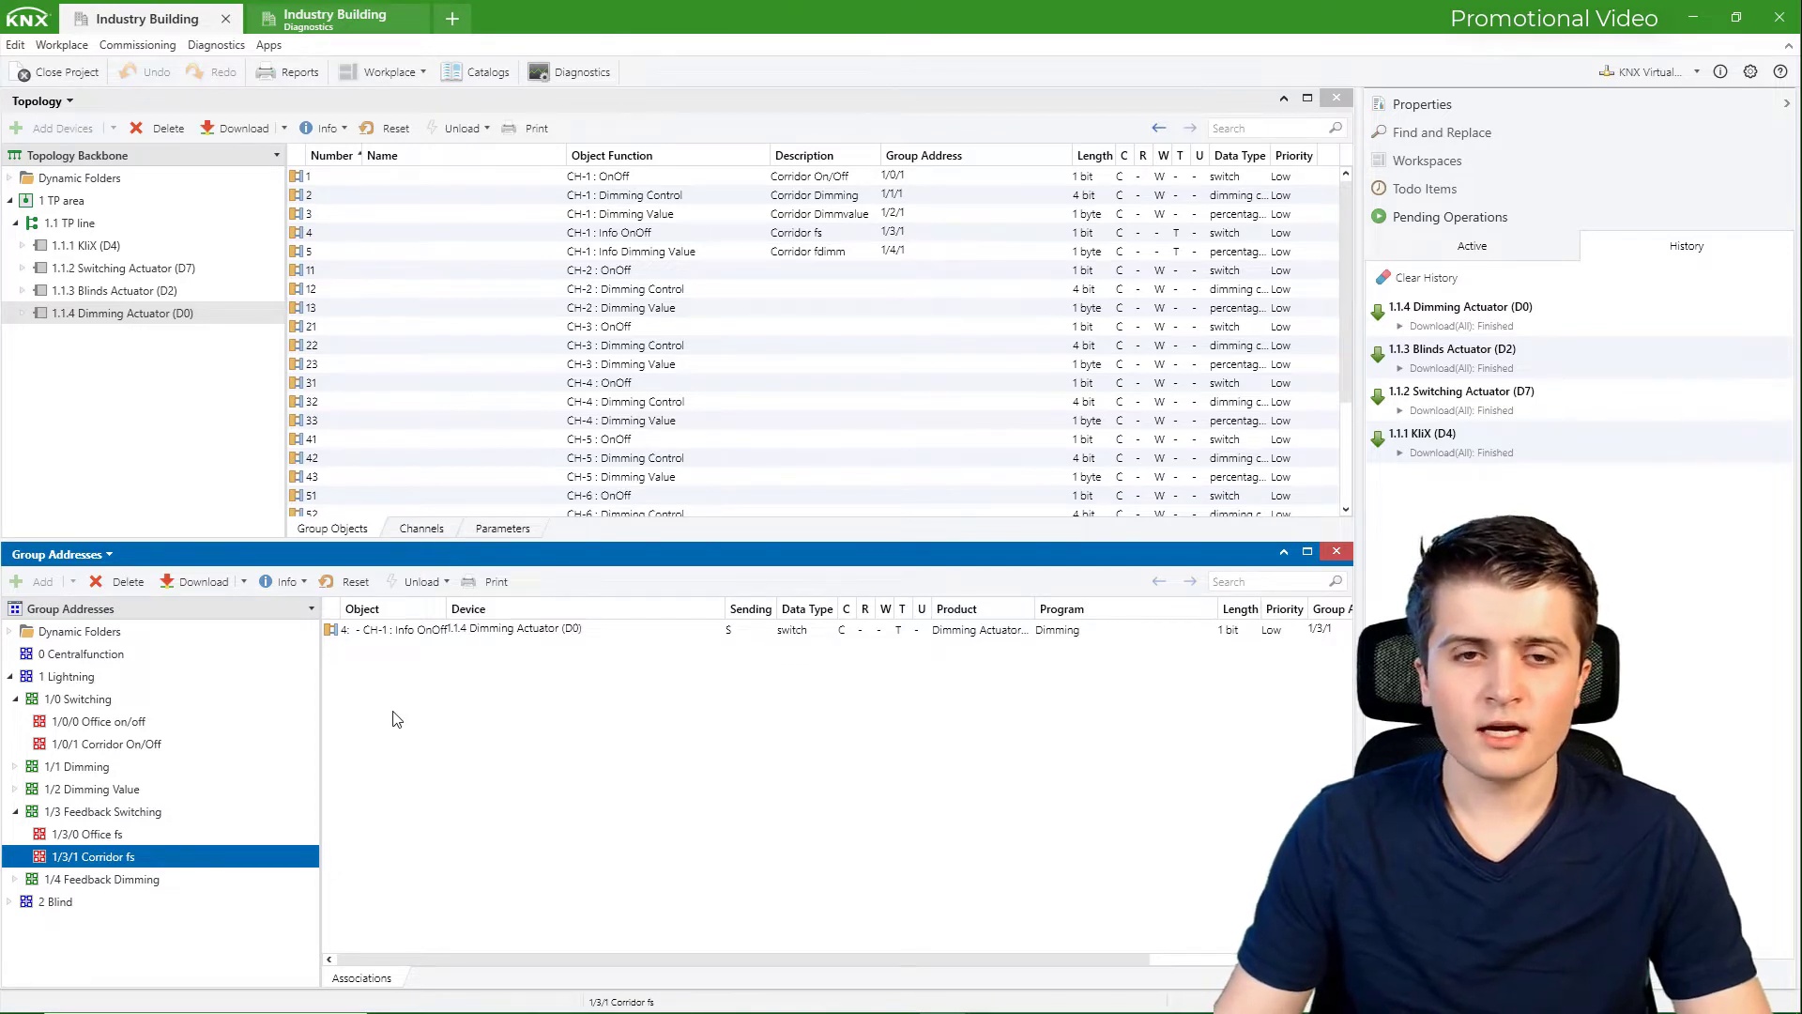
Link the CH-8 Switching OnOff object of KliX (D4) to group addresses 1/0/0 Office on/off and 1/0/1 Corridor On/Off
click(139, 247)
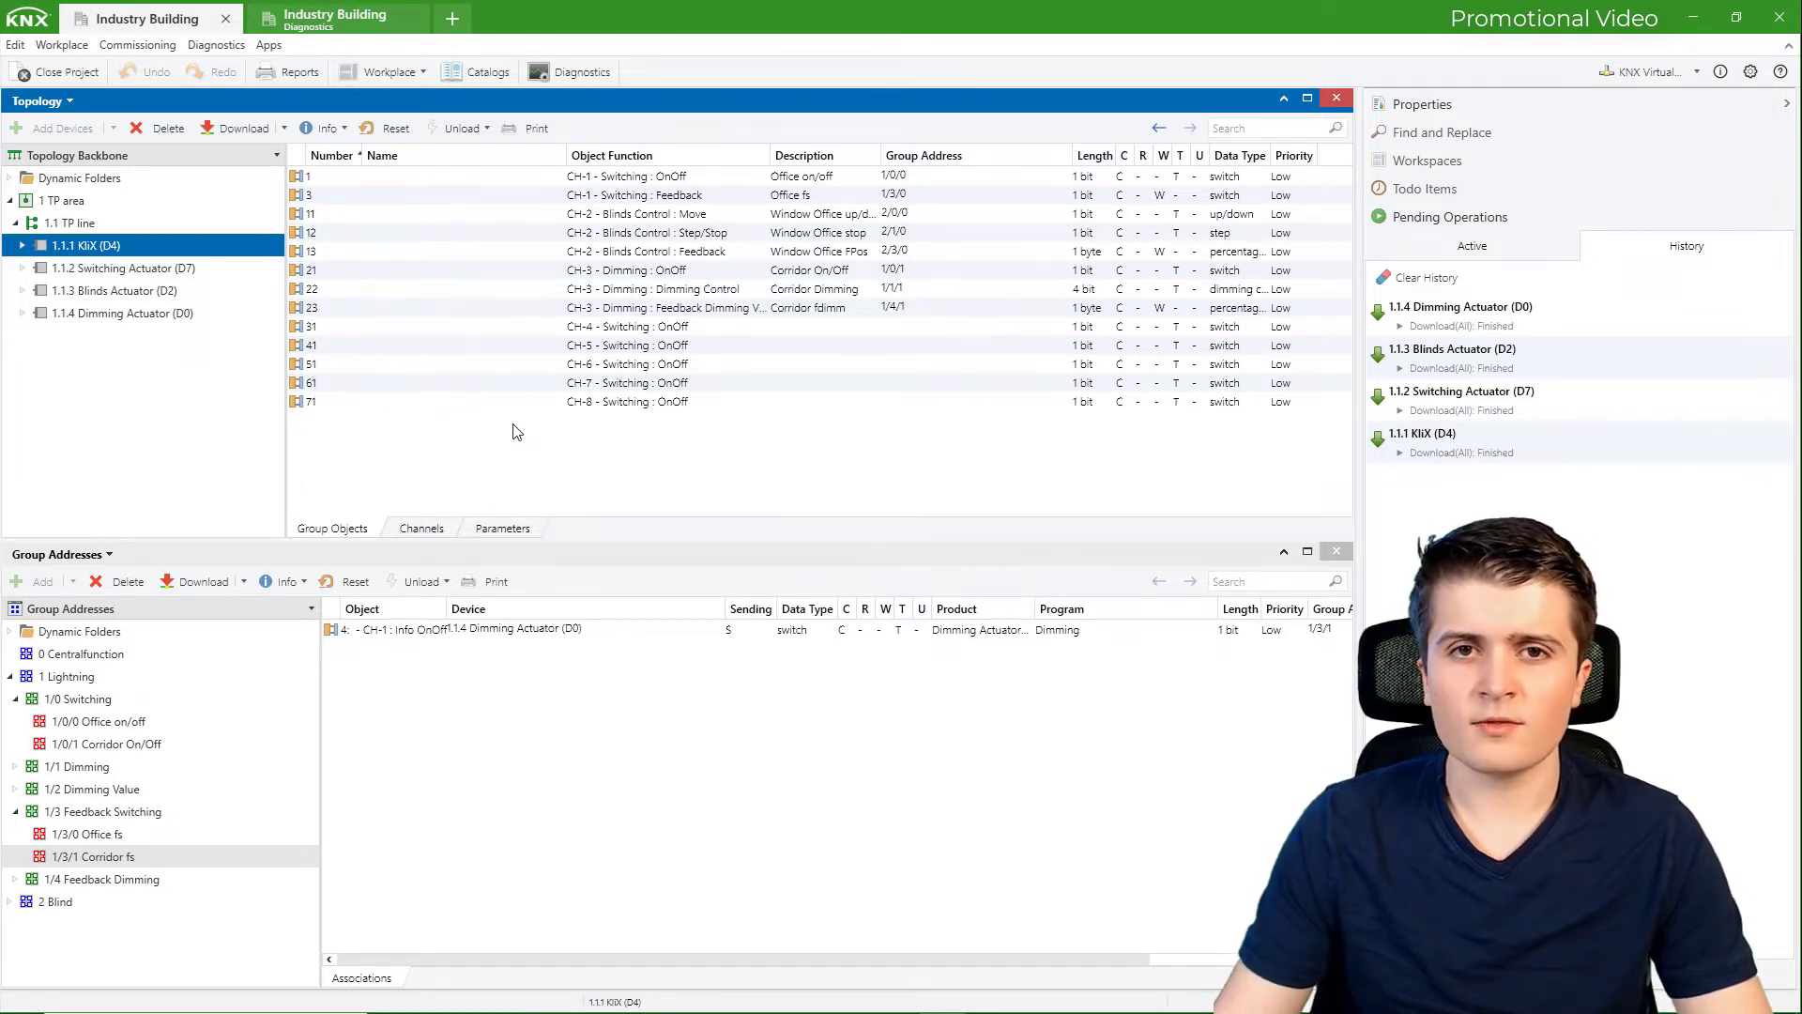
click(647, 402)
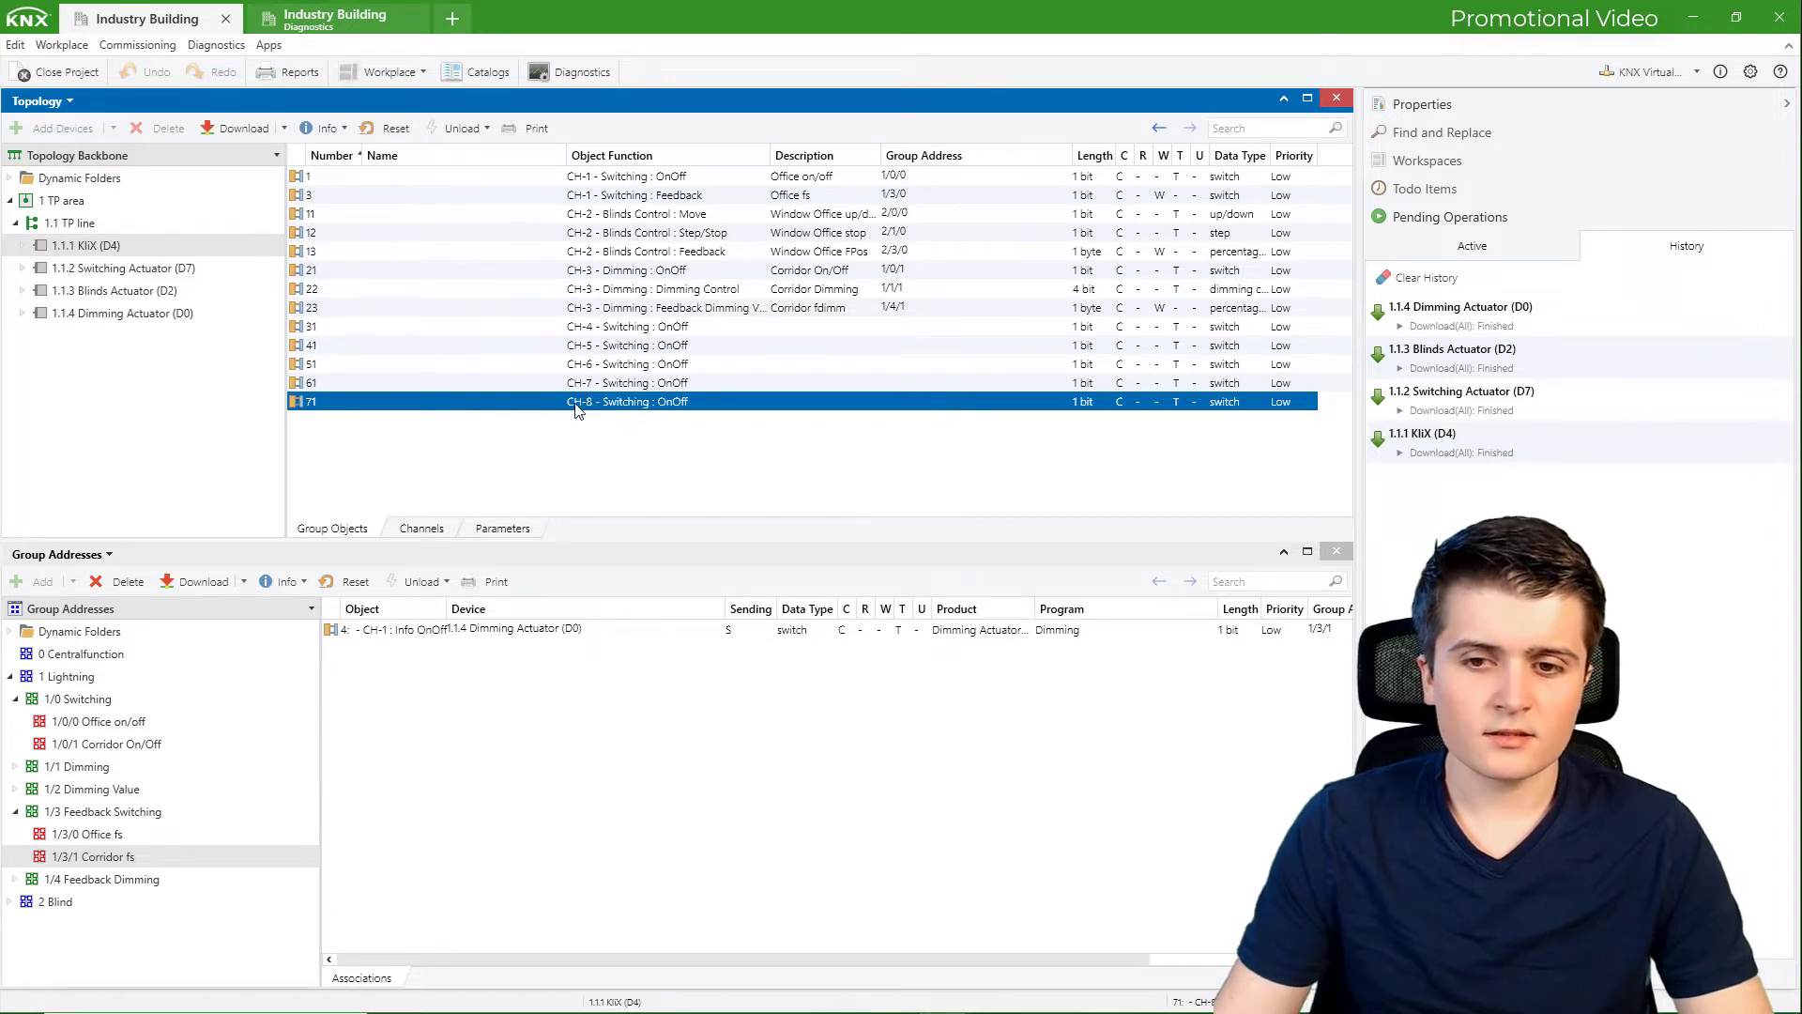
drag(576, 410, 190, 726)
drag(648, 413, 188, 743)
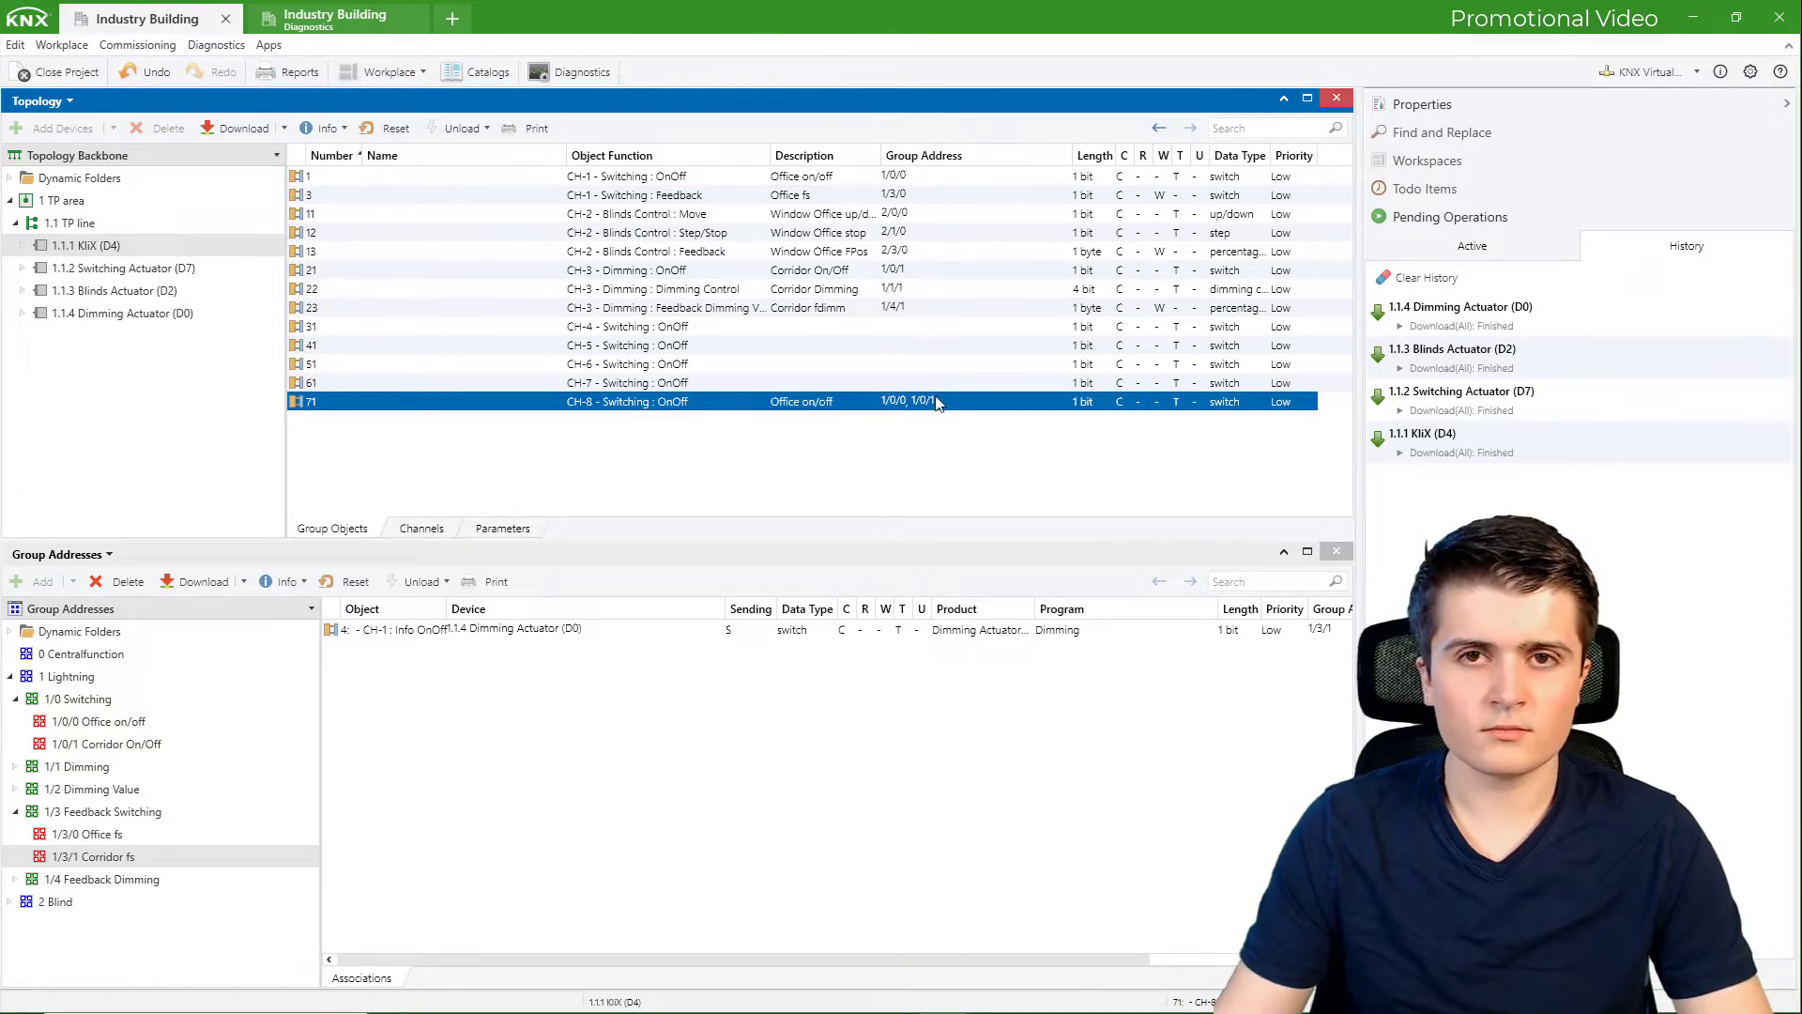
mouse_move(896, 410)
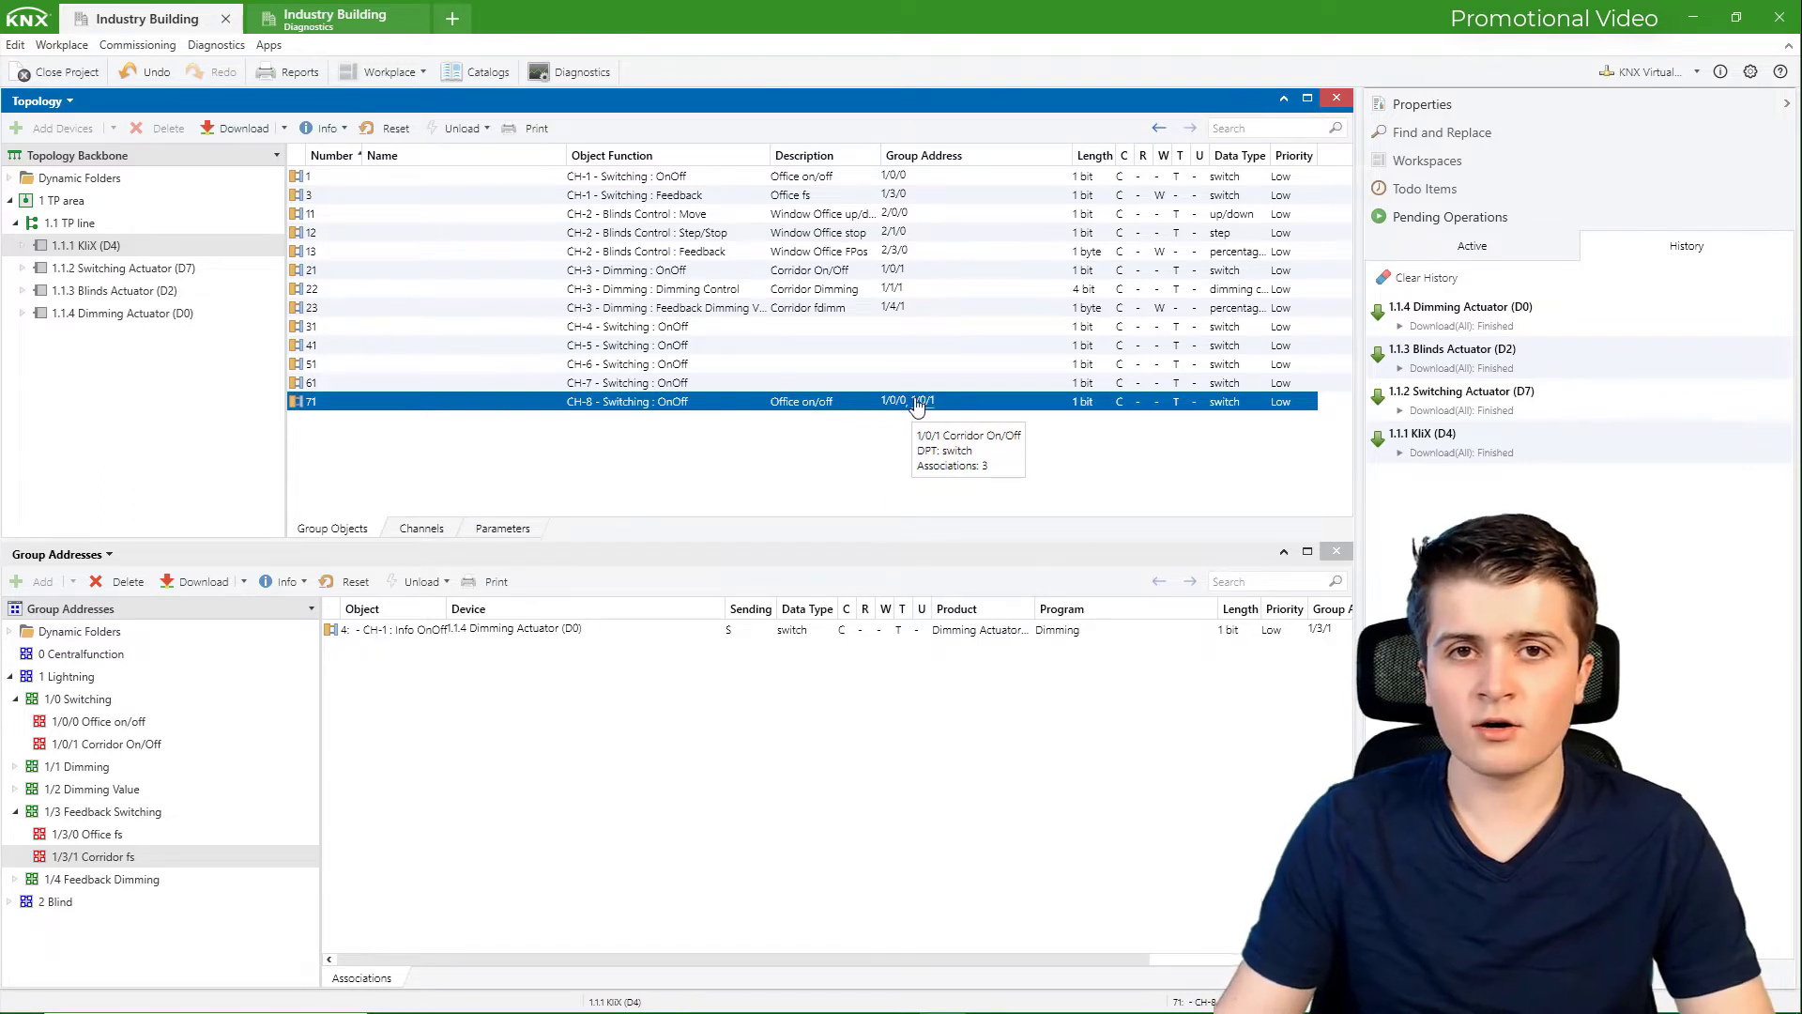
Download only the application to the KliX (D4) device
click(237, 267)
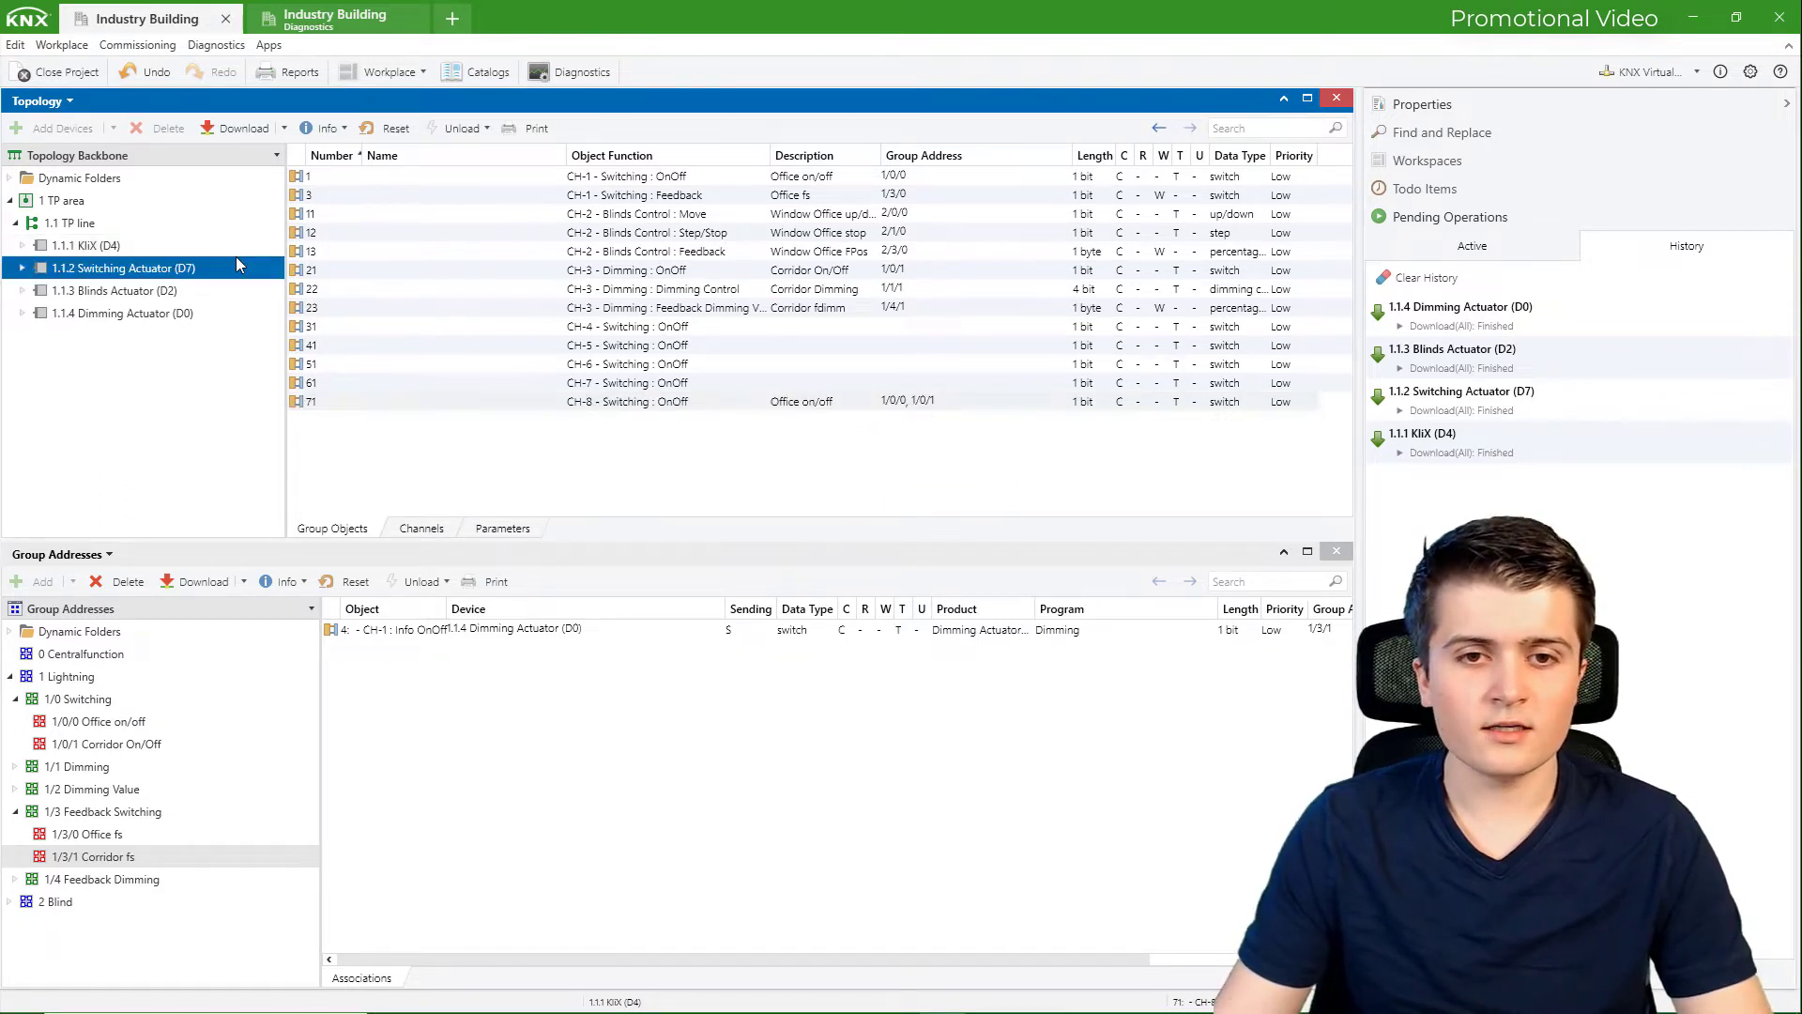
click(218, 247)
click(284, 127)
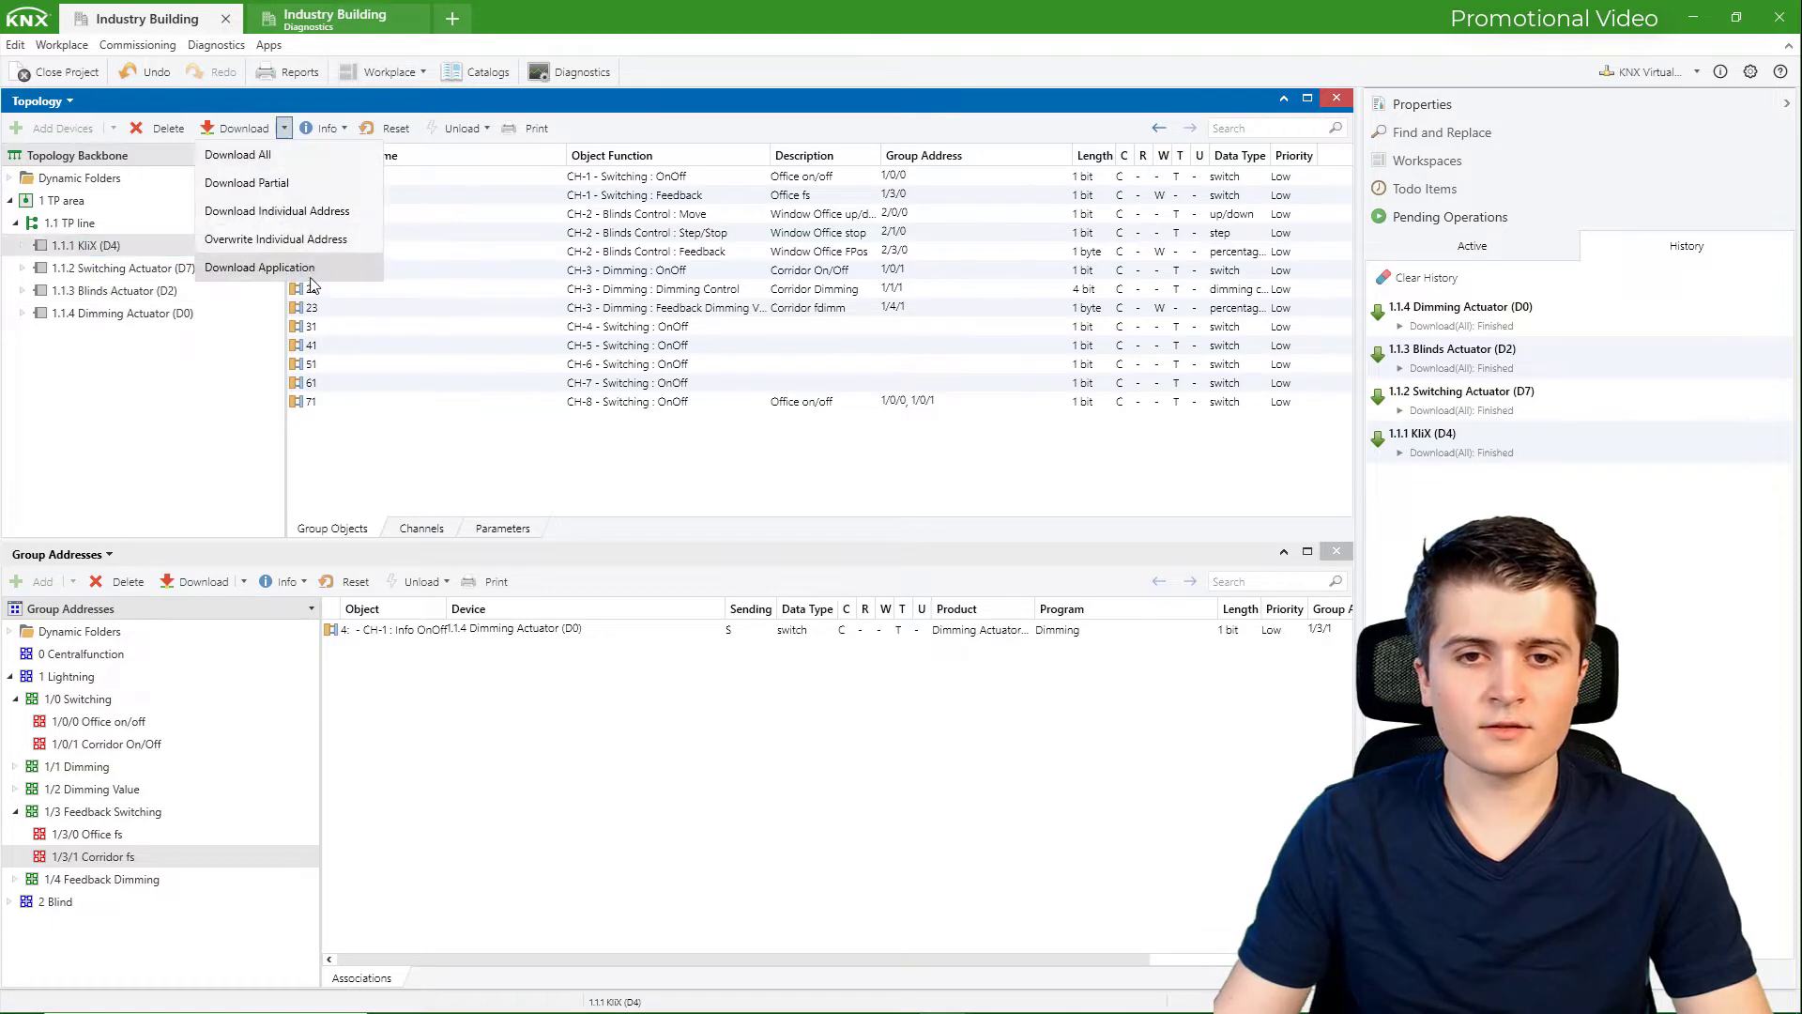
click(272, 267)
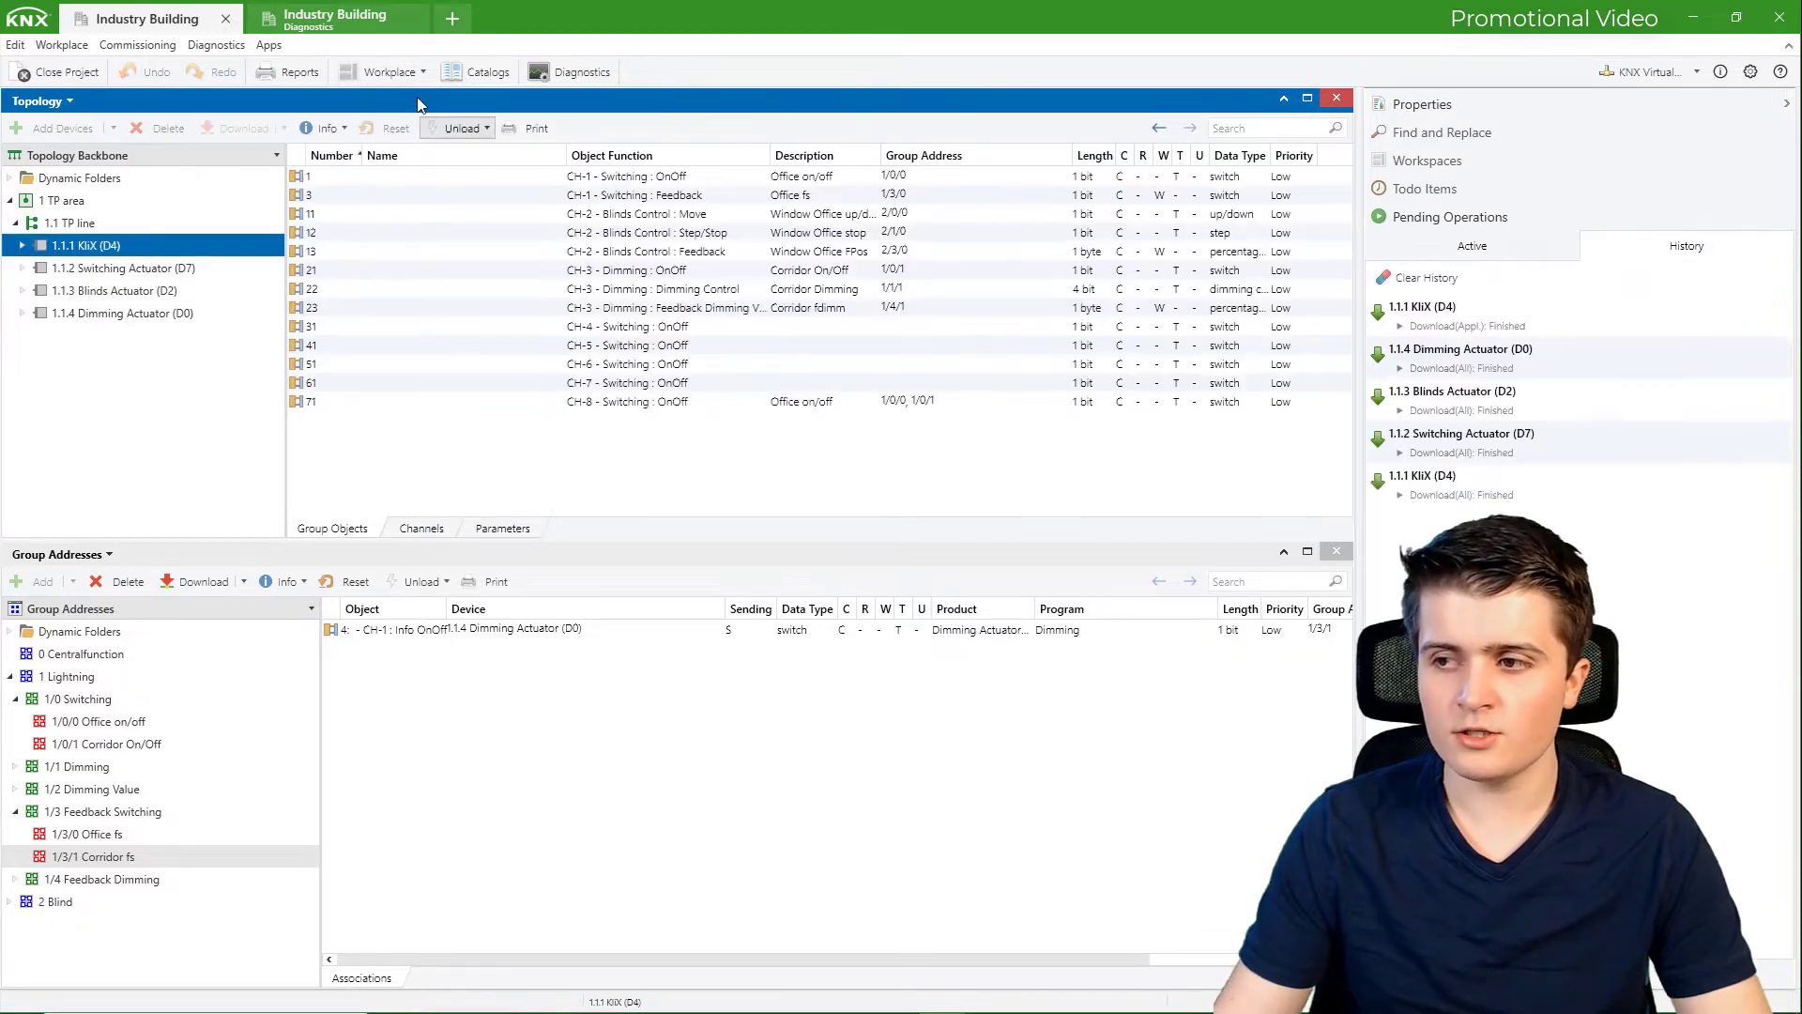
Show the group monitor and trigger the channel 8 On command (1) of D4 in KNX Virtual
click(355, 31)
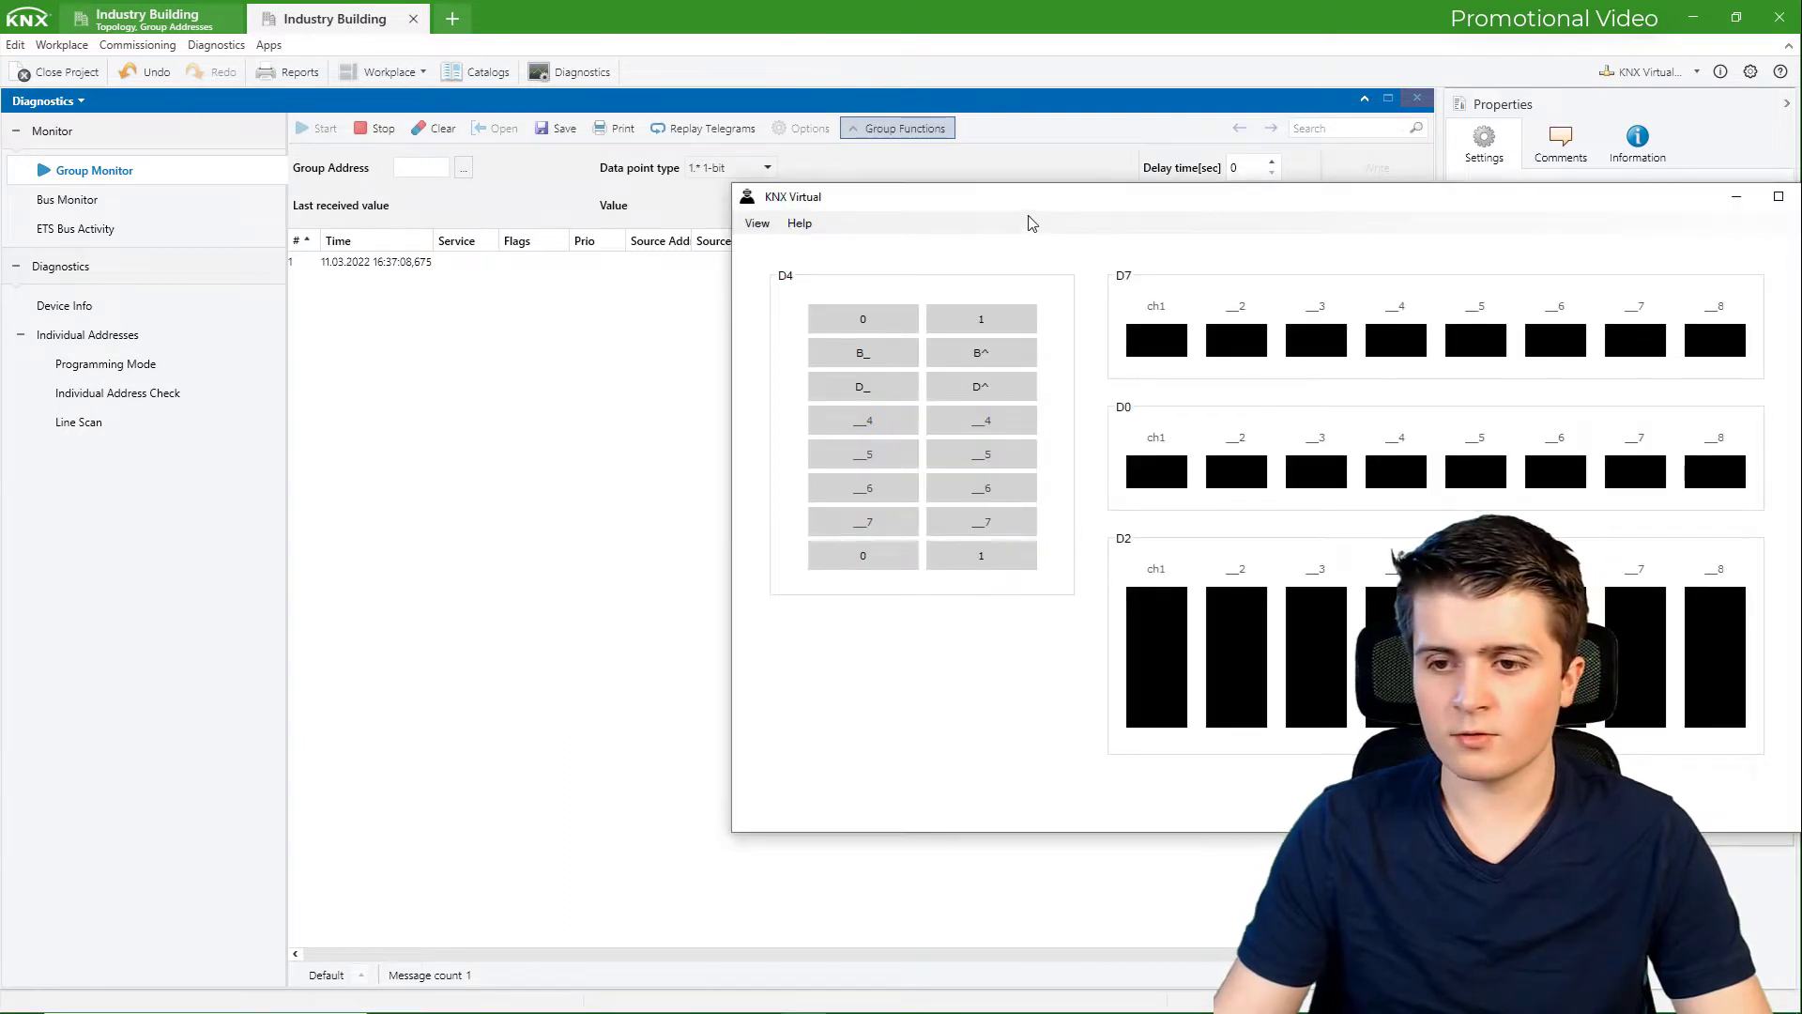
drag(1030, 255, 724, 352)
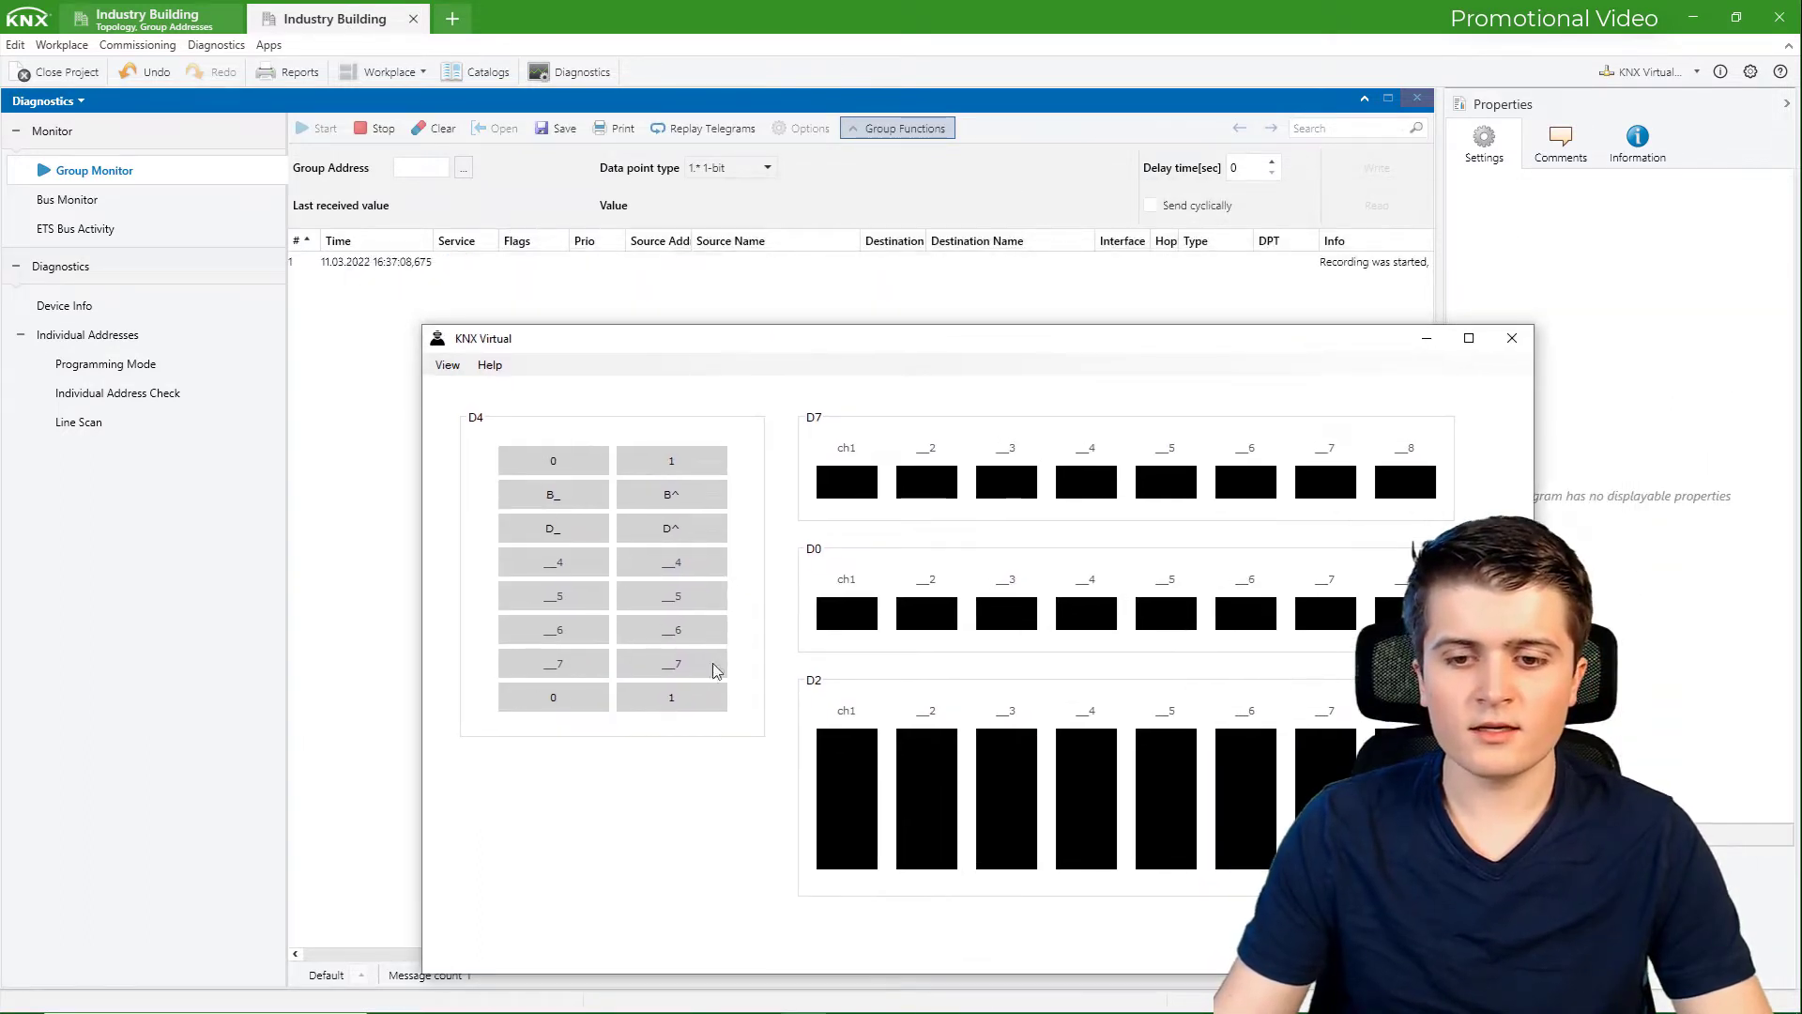
click(665, 699)
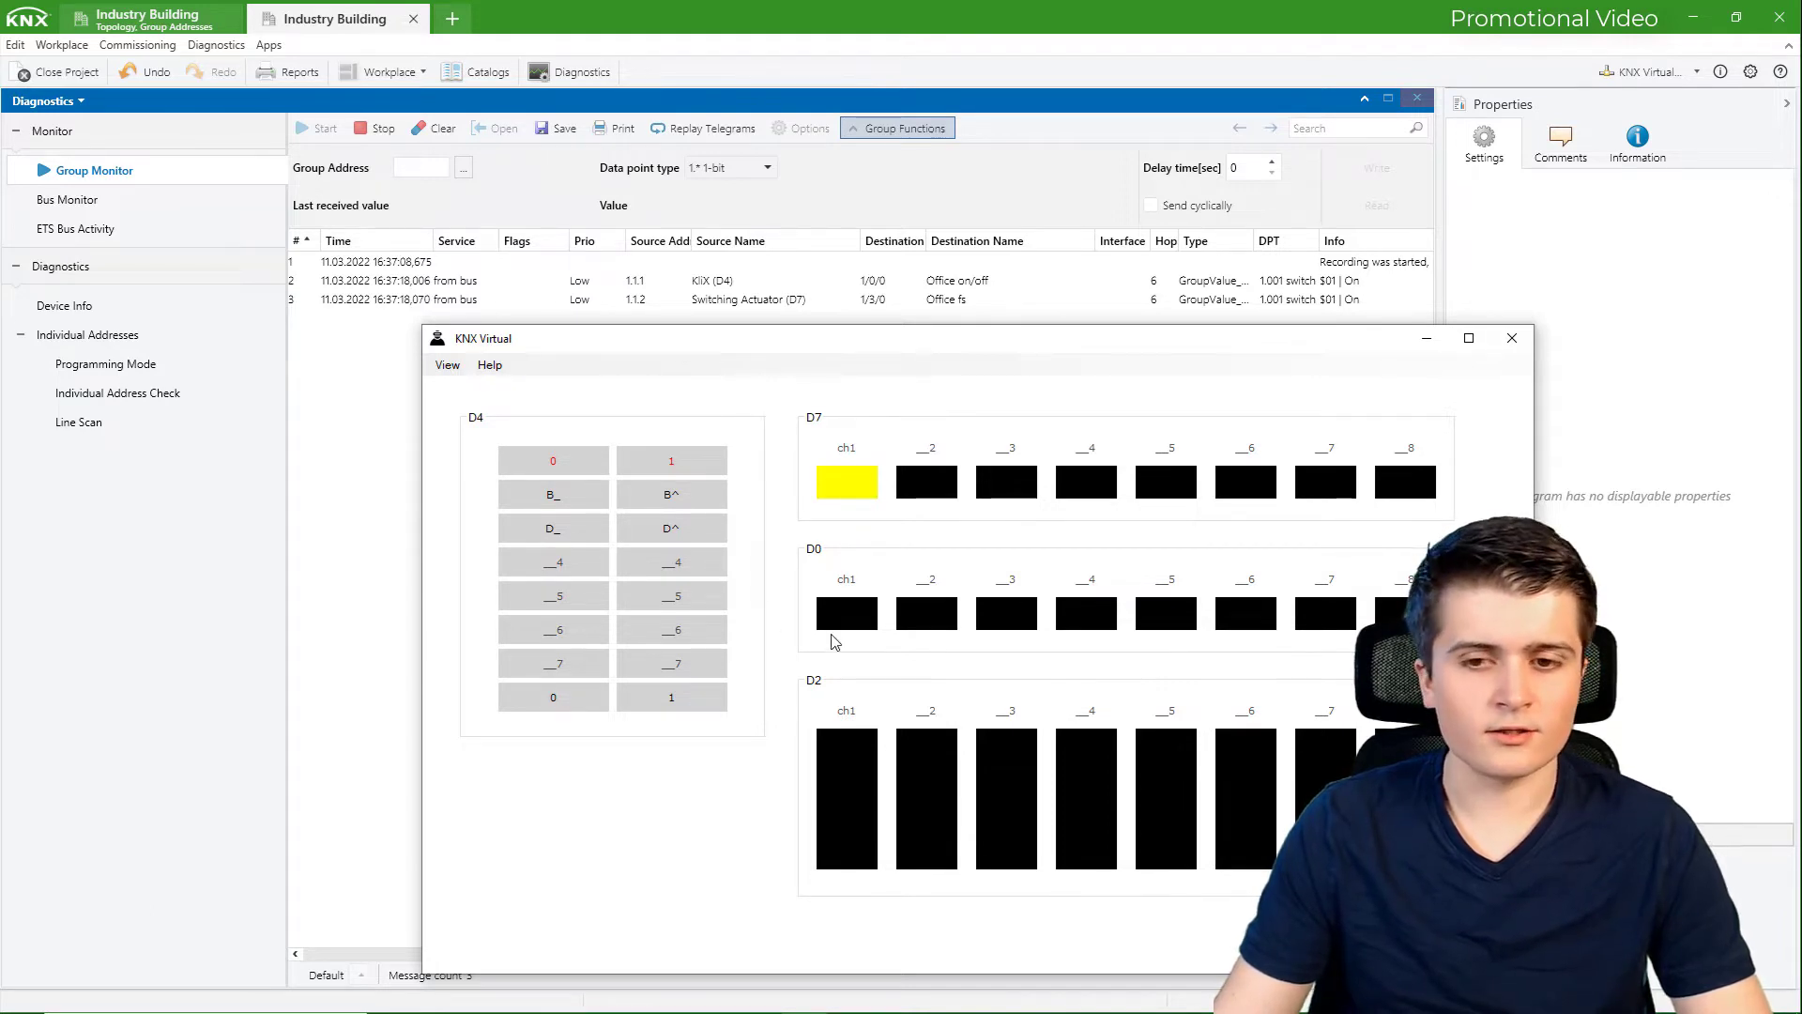
click(589, 507)
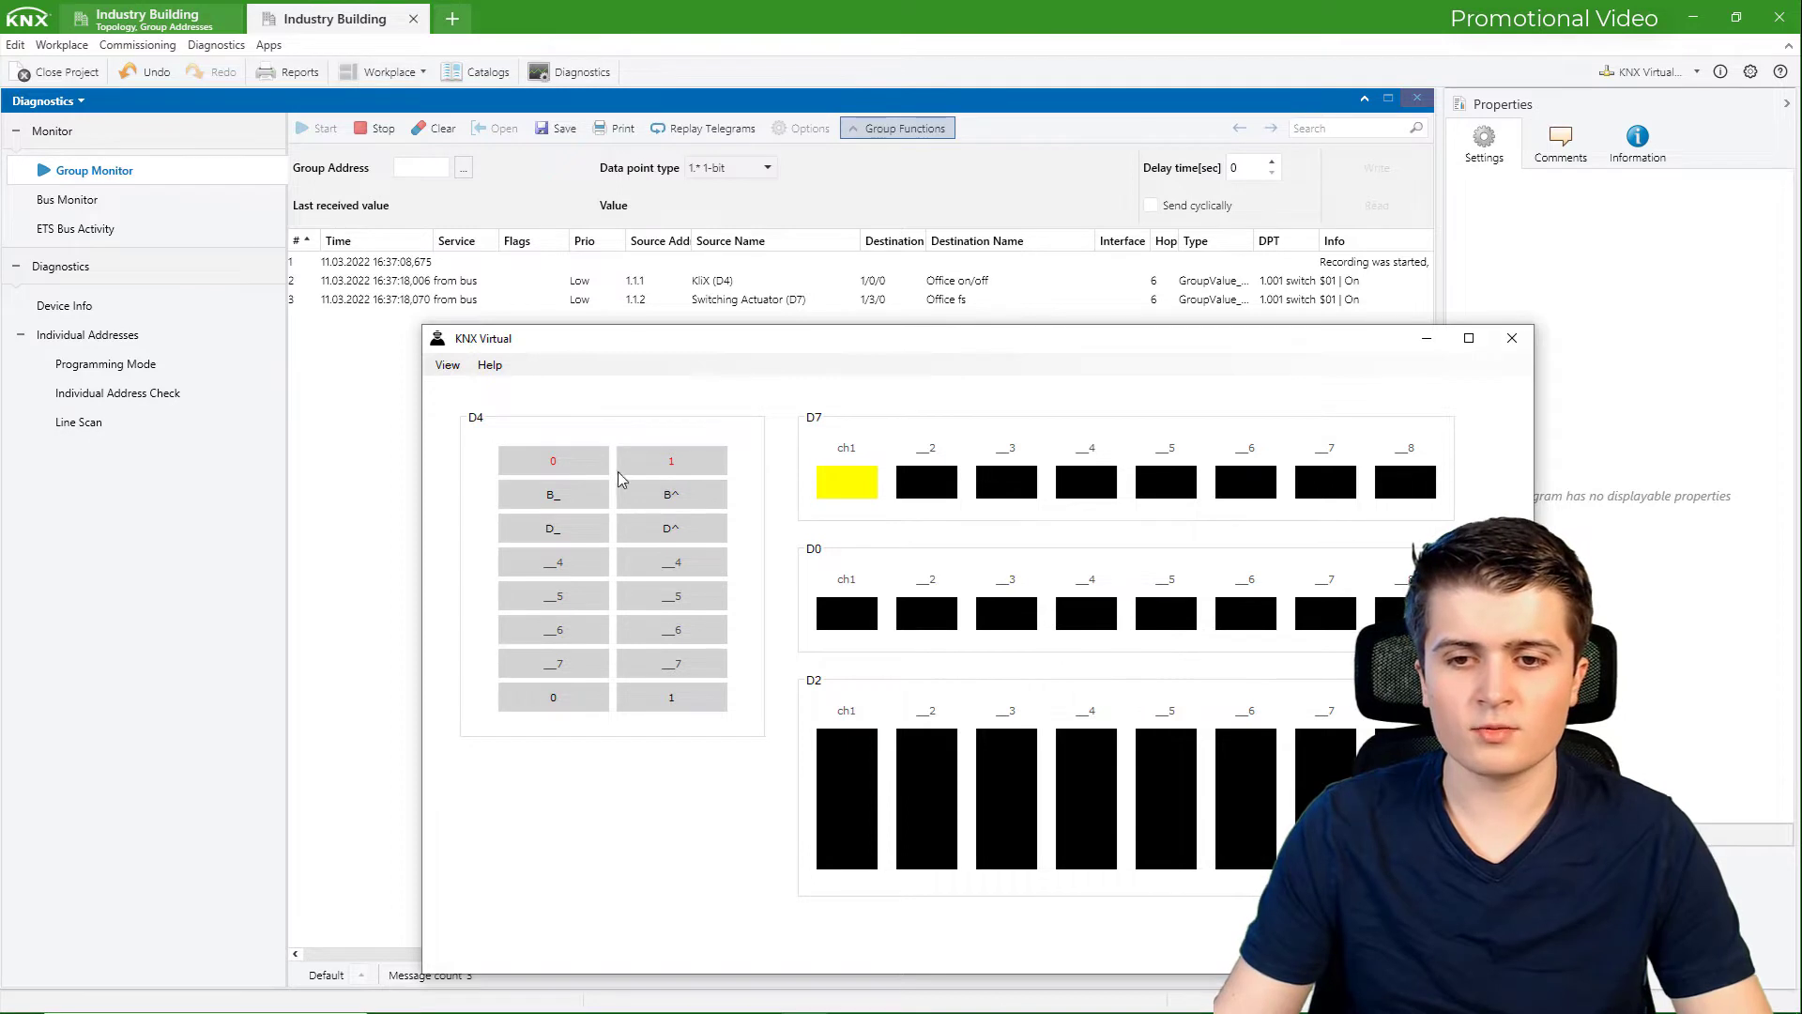
Clear the KNX Virtual window out of the way and inspect the recorded Switching Actuator (D7) and KliX (D4) telegrams
drag(678, 336, 843, 385)
click(688, 321)
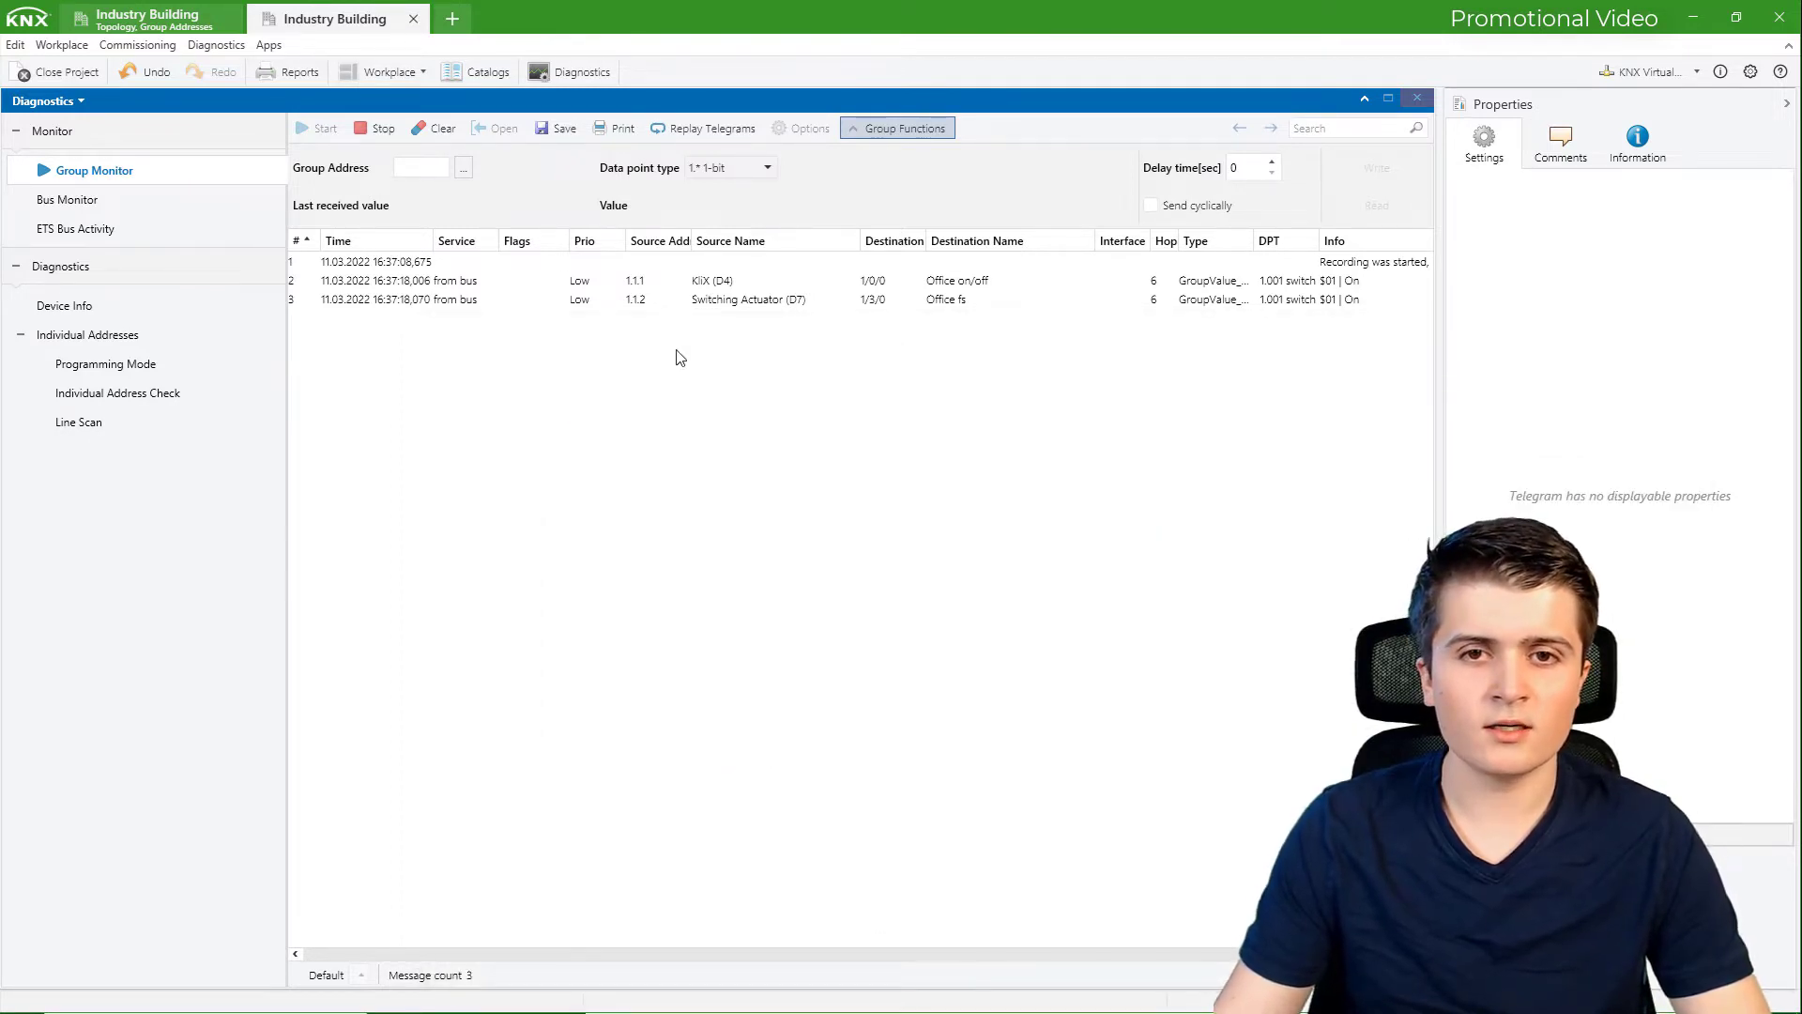
click(684, 299)
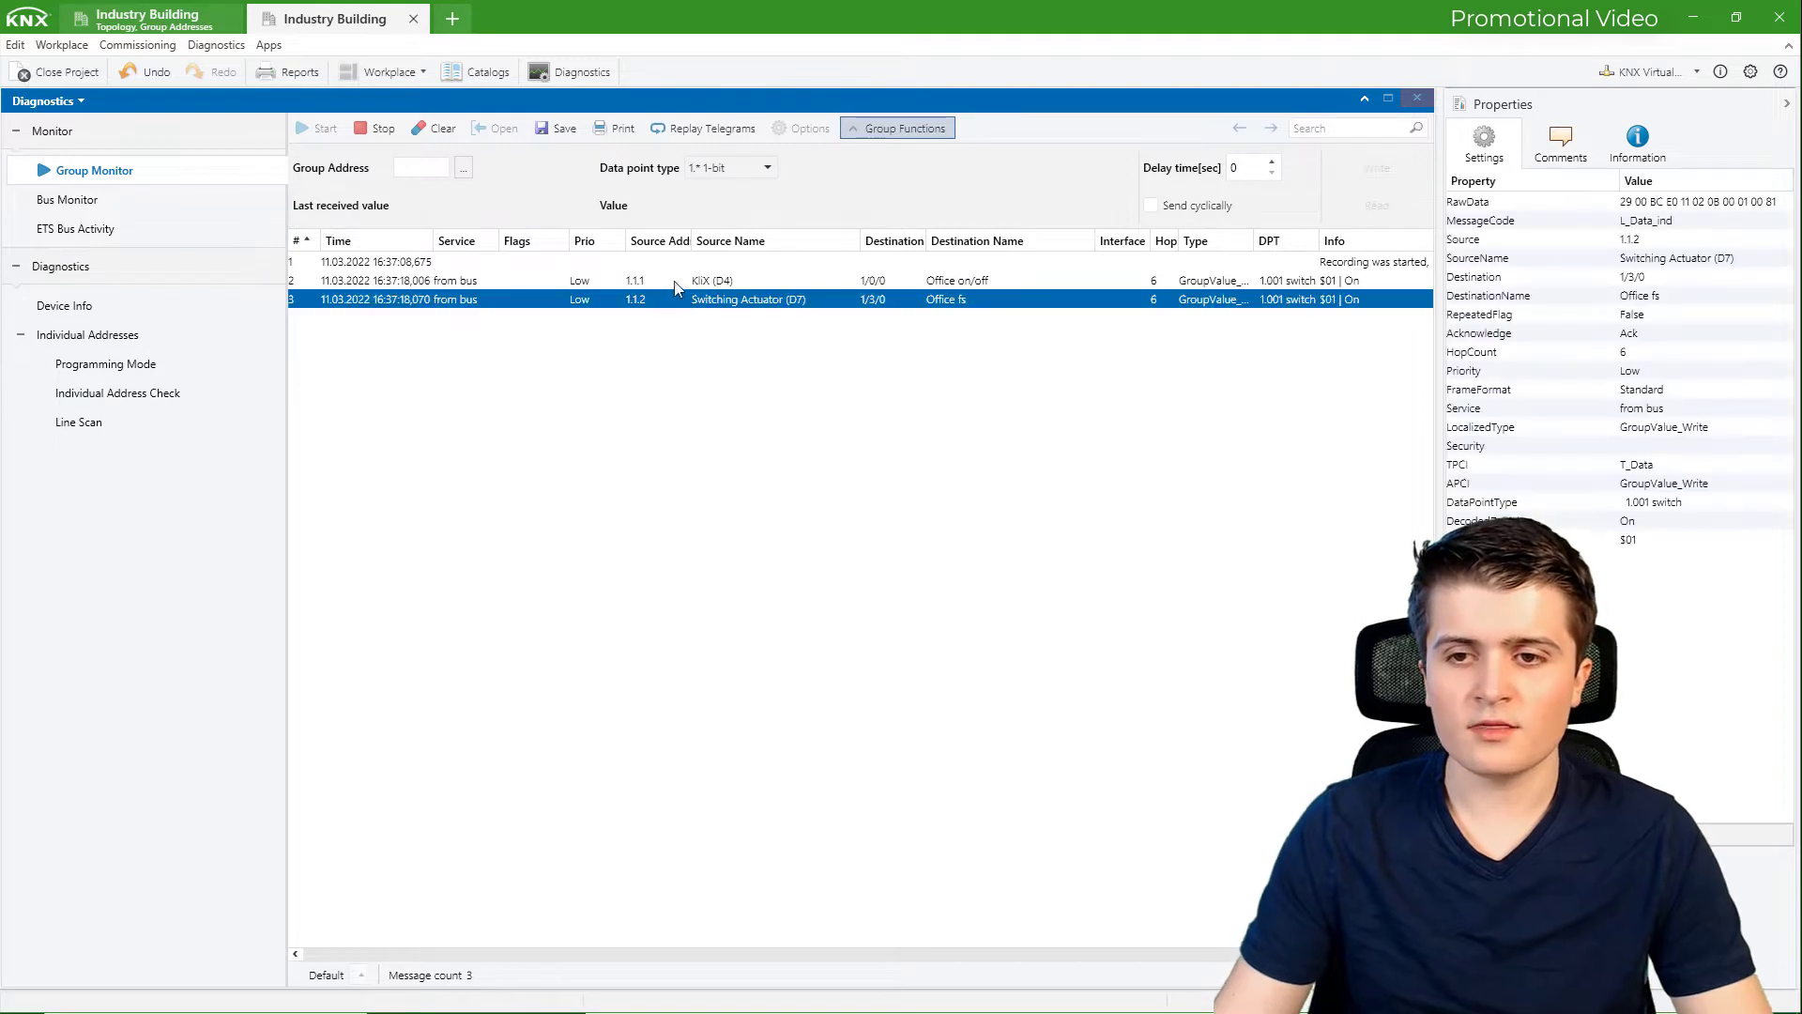
click(677, 283)
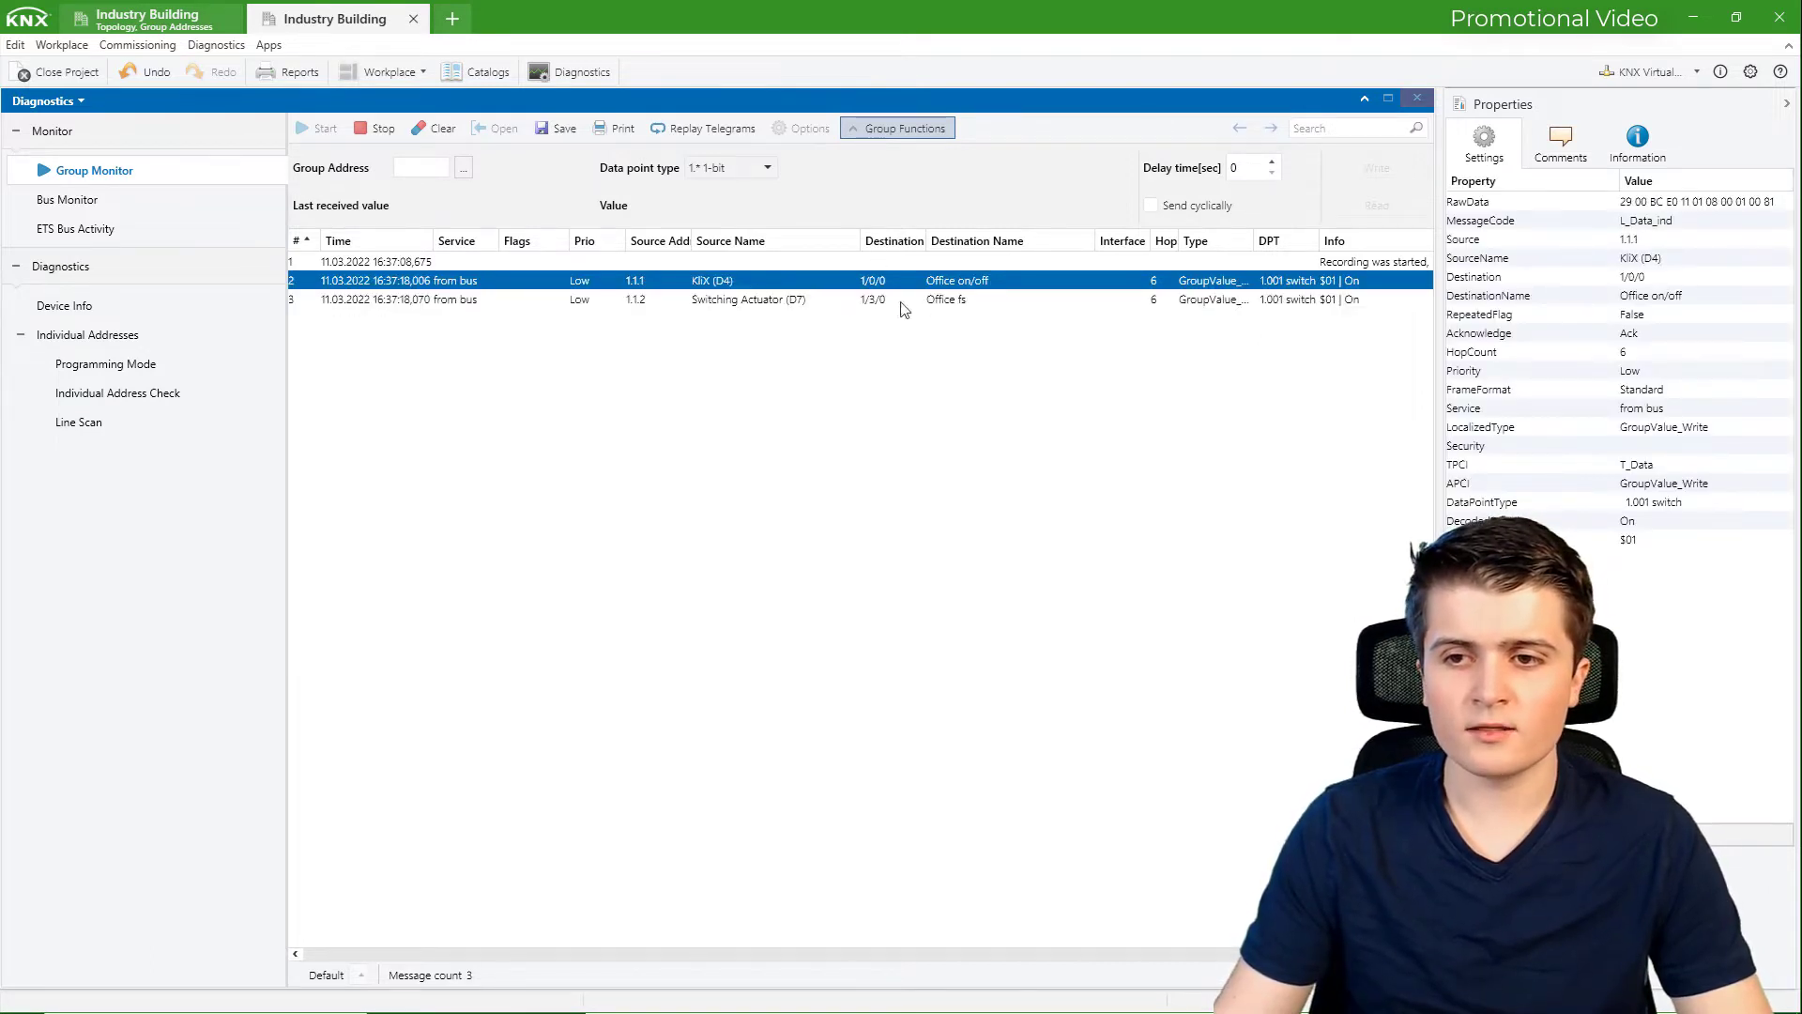
Compare the group addresses linked to KliX (D4) channel 8 with the telegrams recorded in the group monitor
click(185, 26)
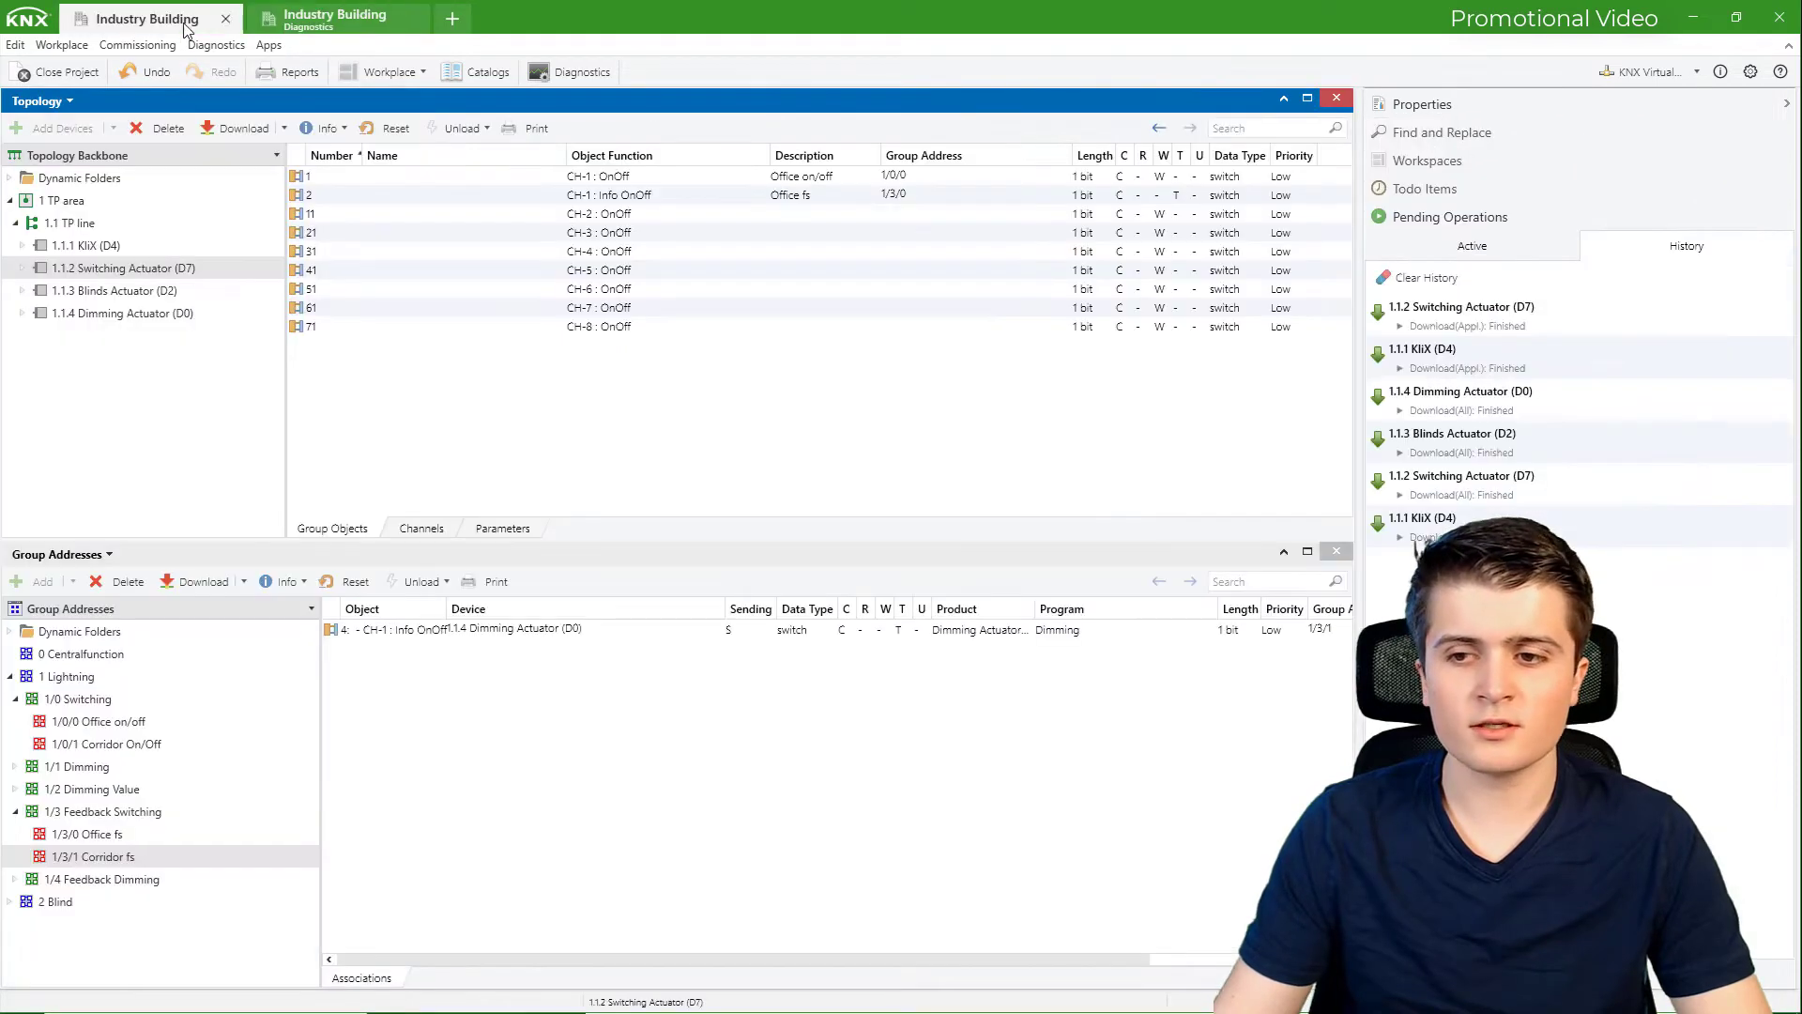
click(84, 245)
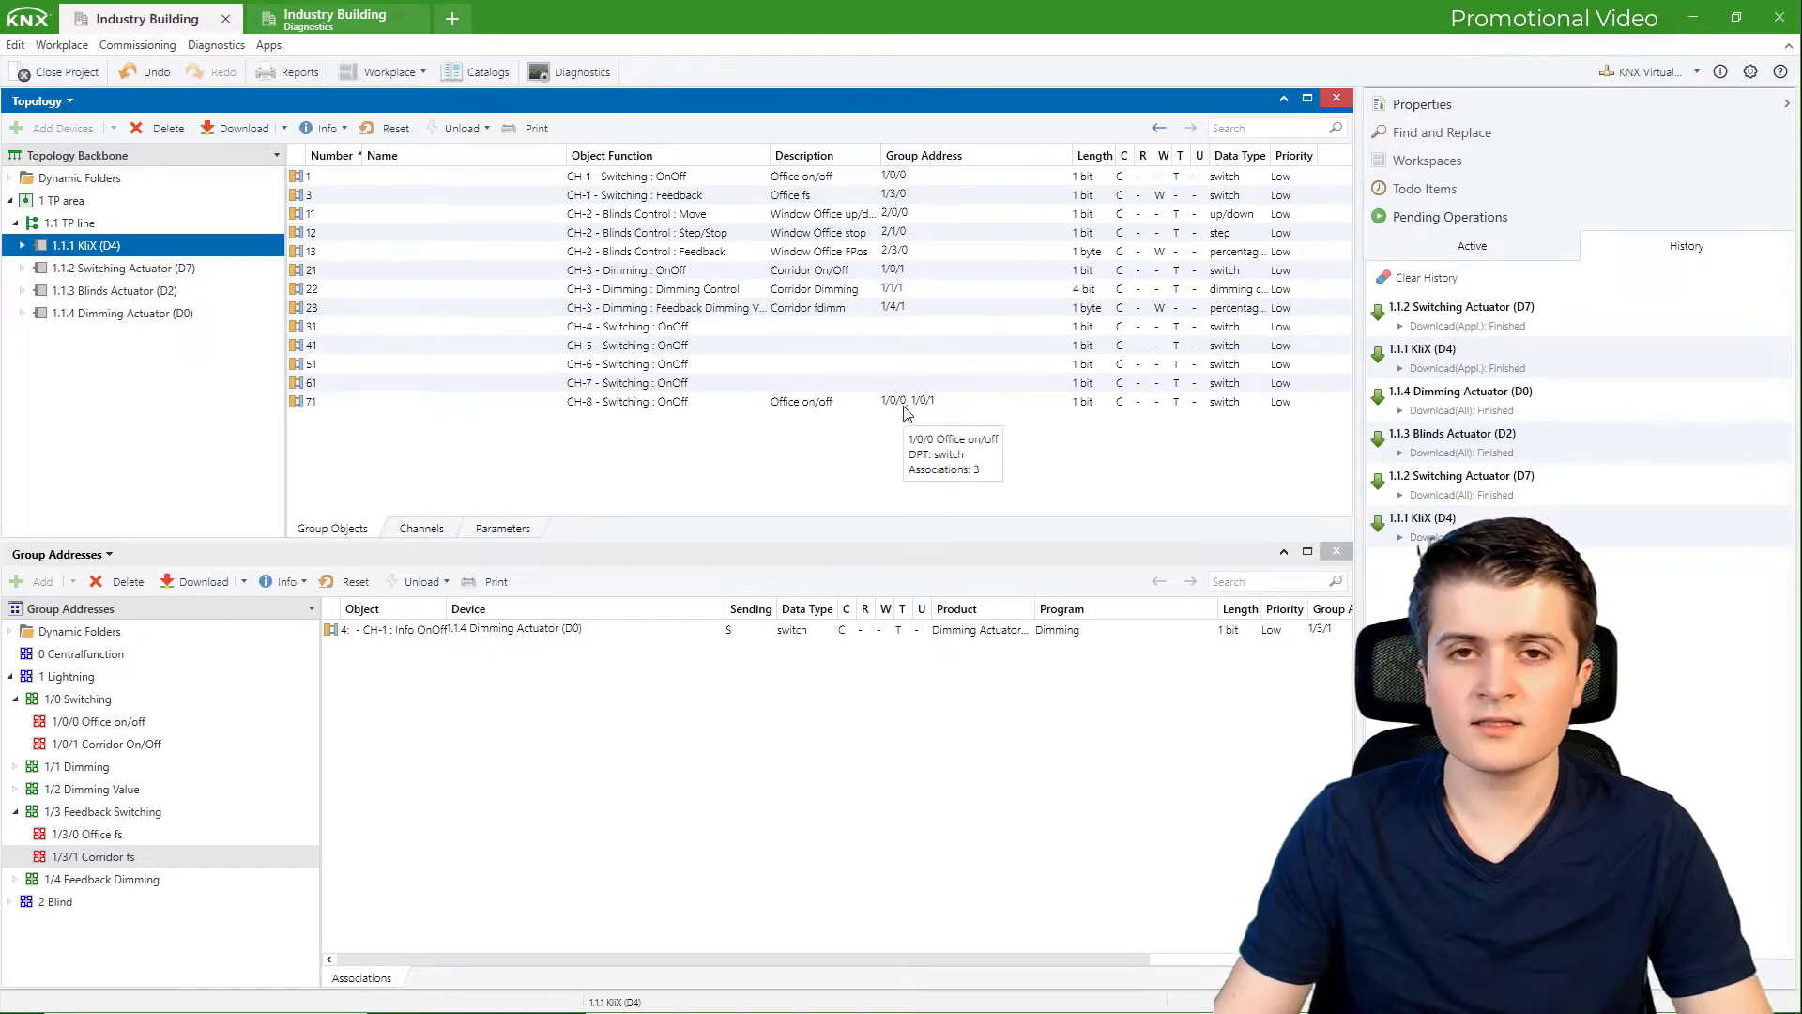
click(343, 23)
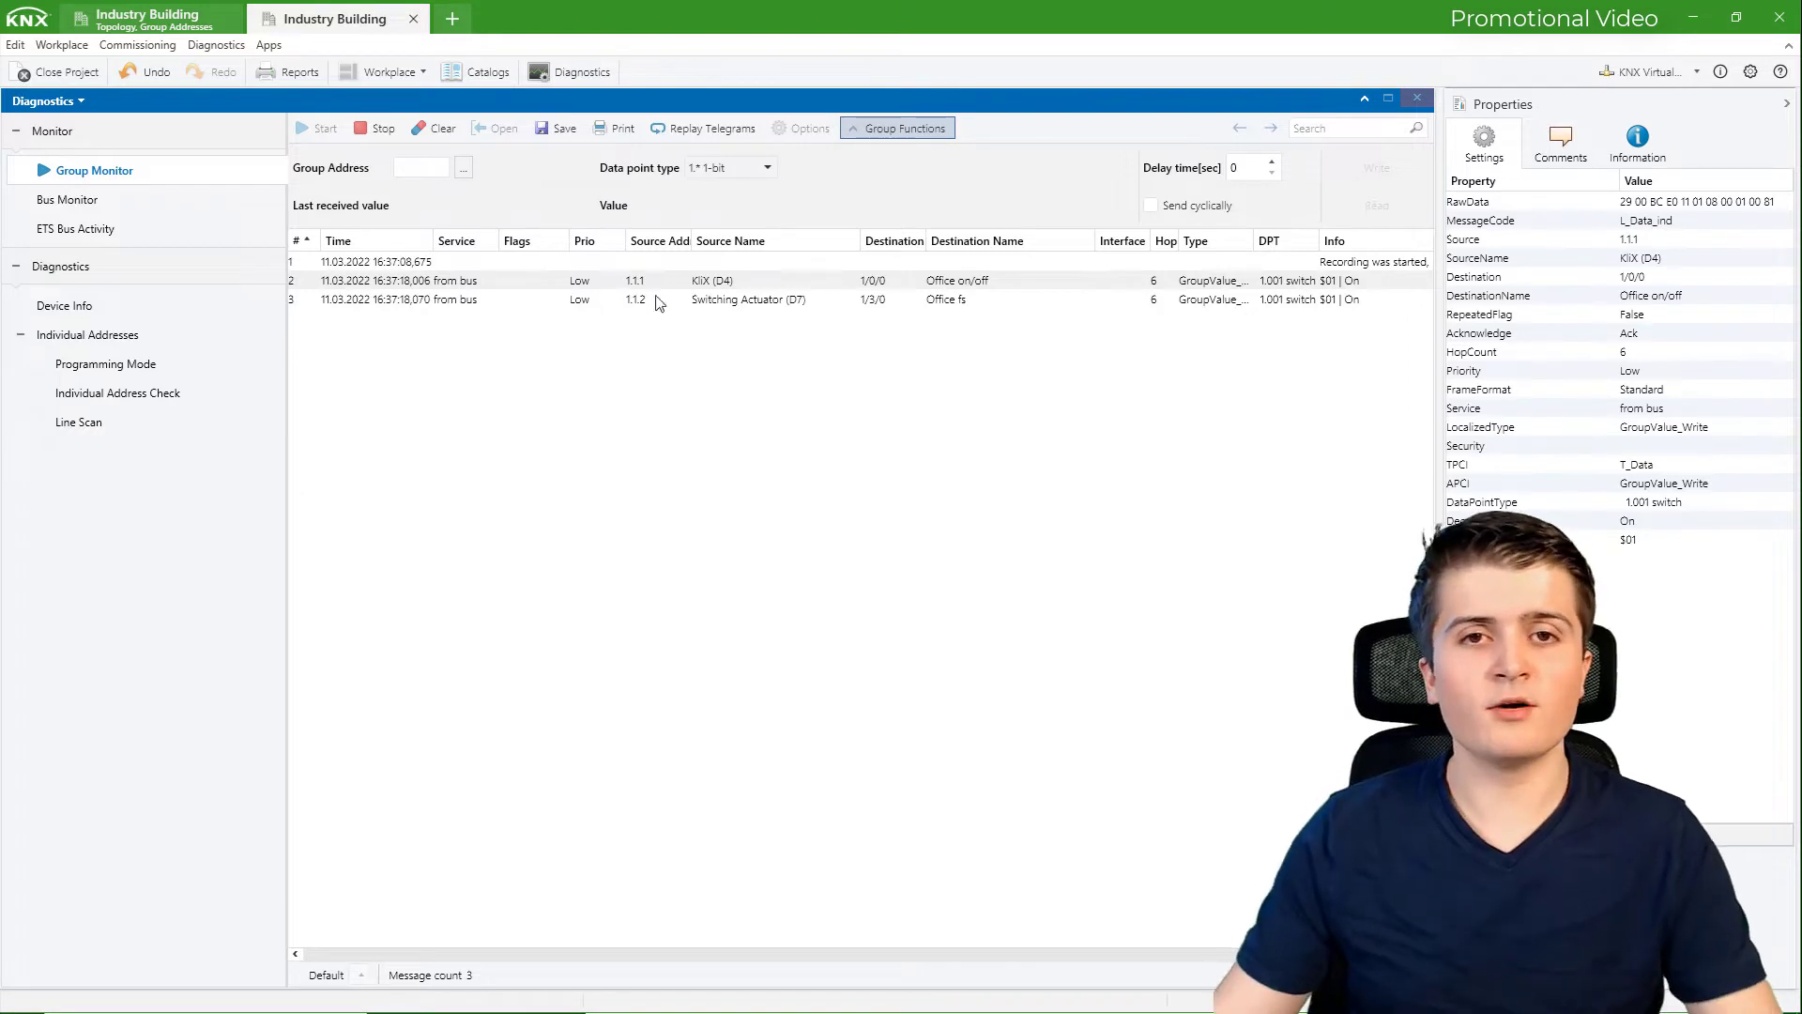
click(150, 23)
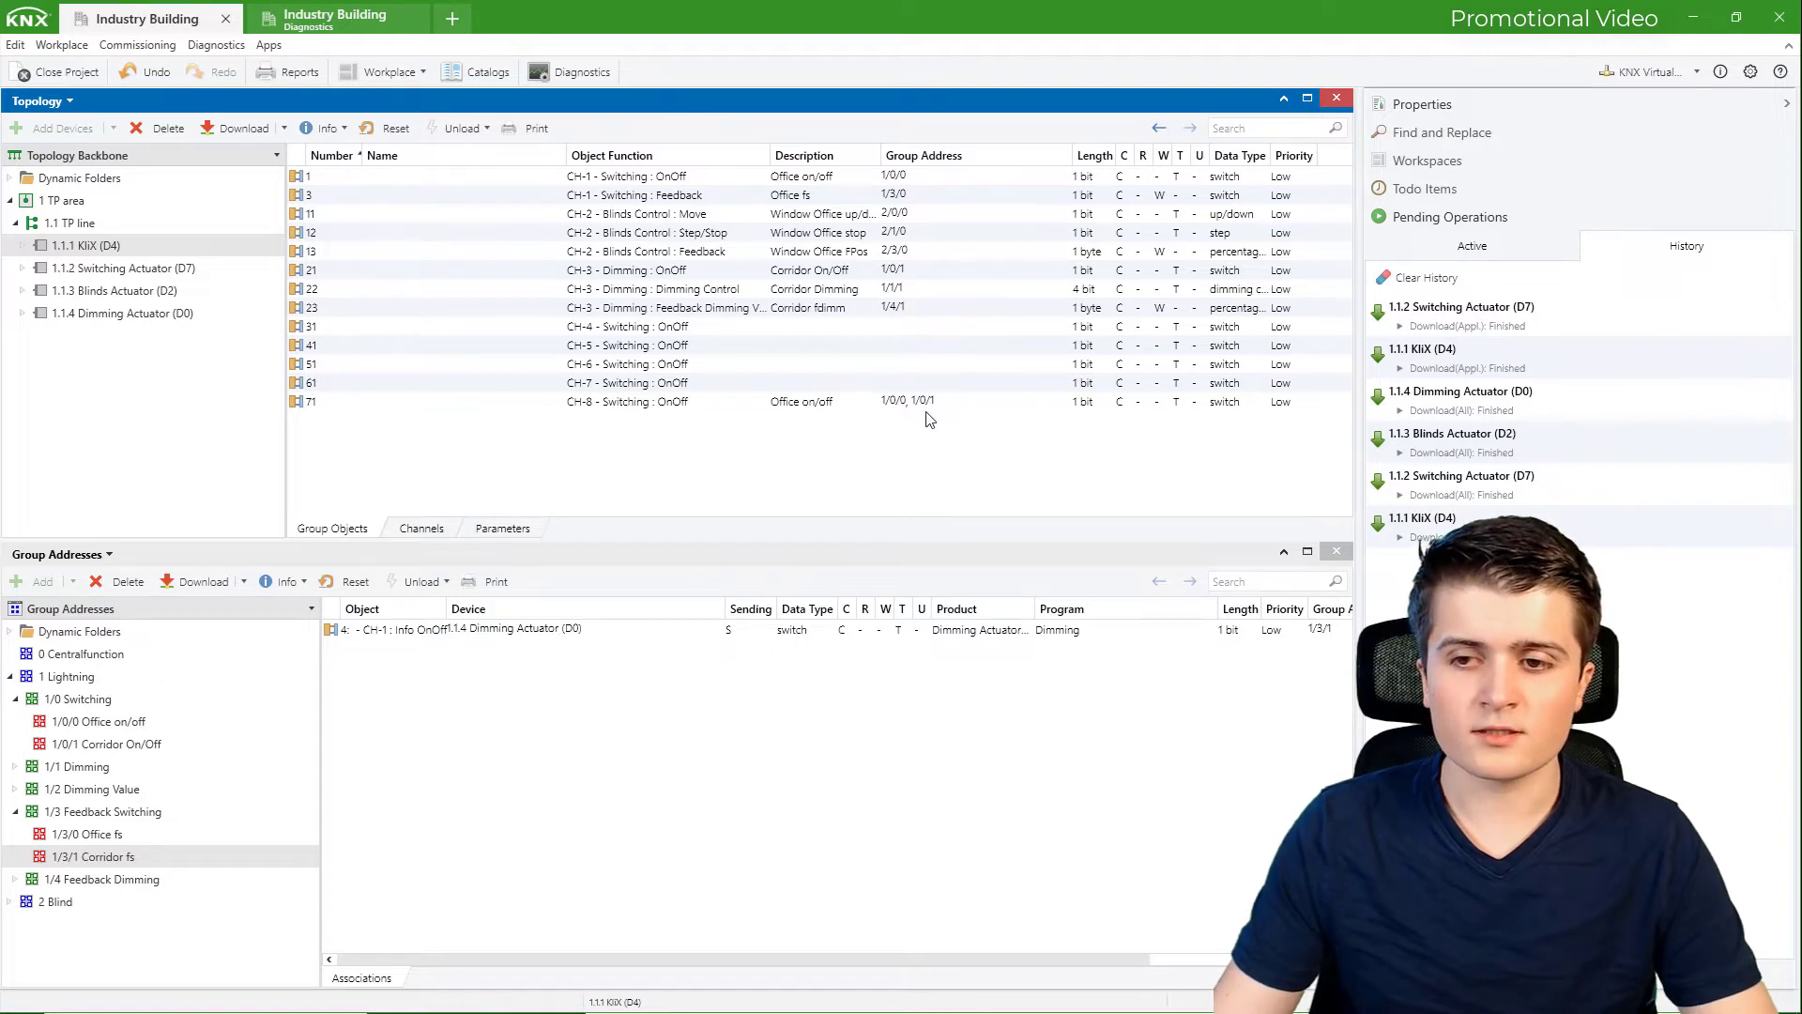
click(278, 19)
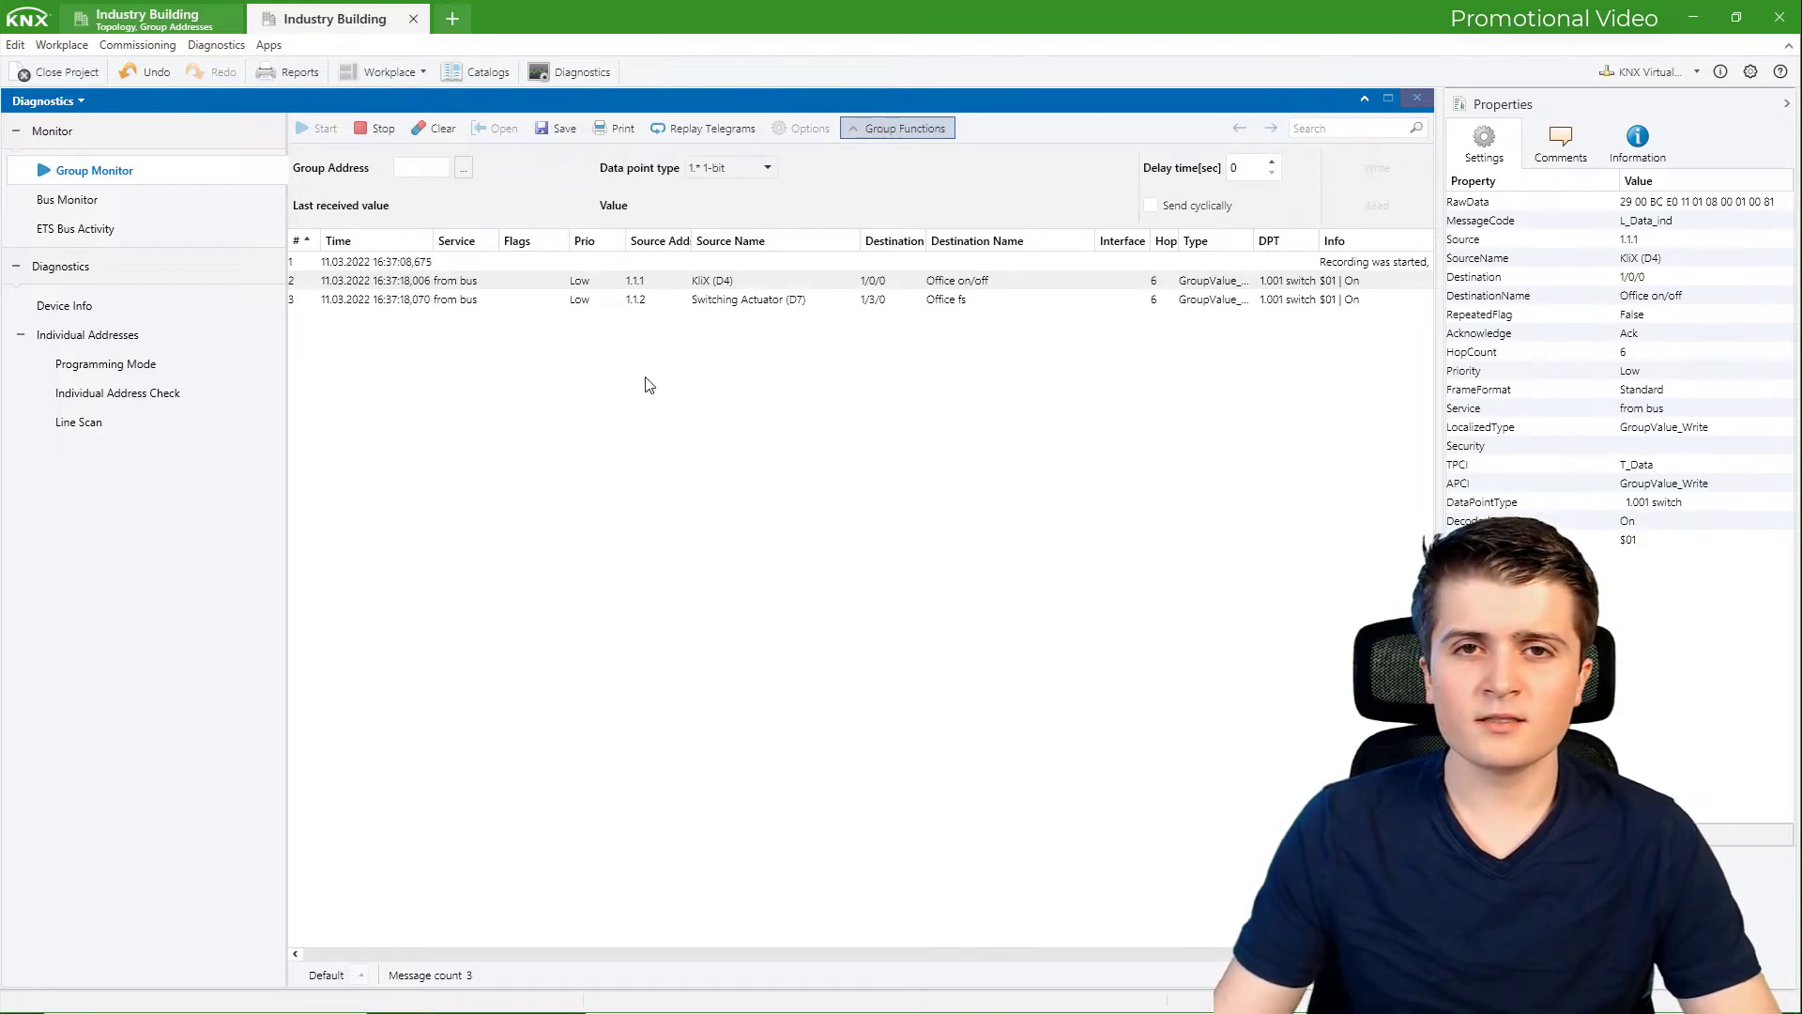
Add a middle group named "Lightning" to the main group 0 Centralfunction
click(150, 20)
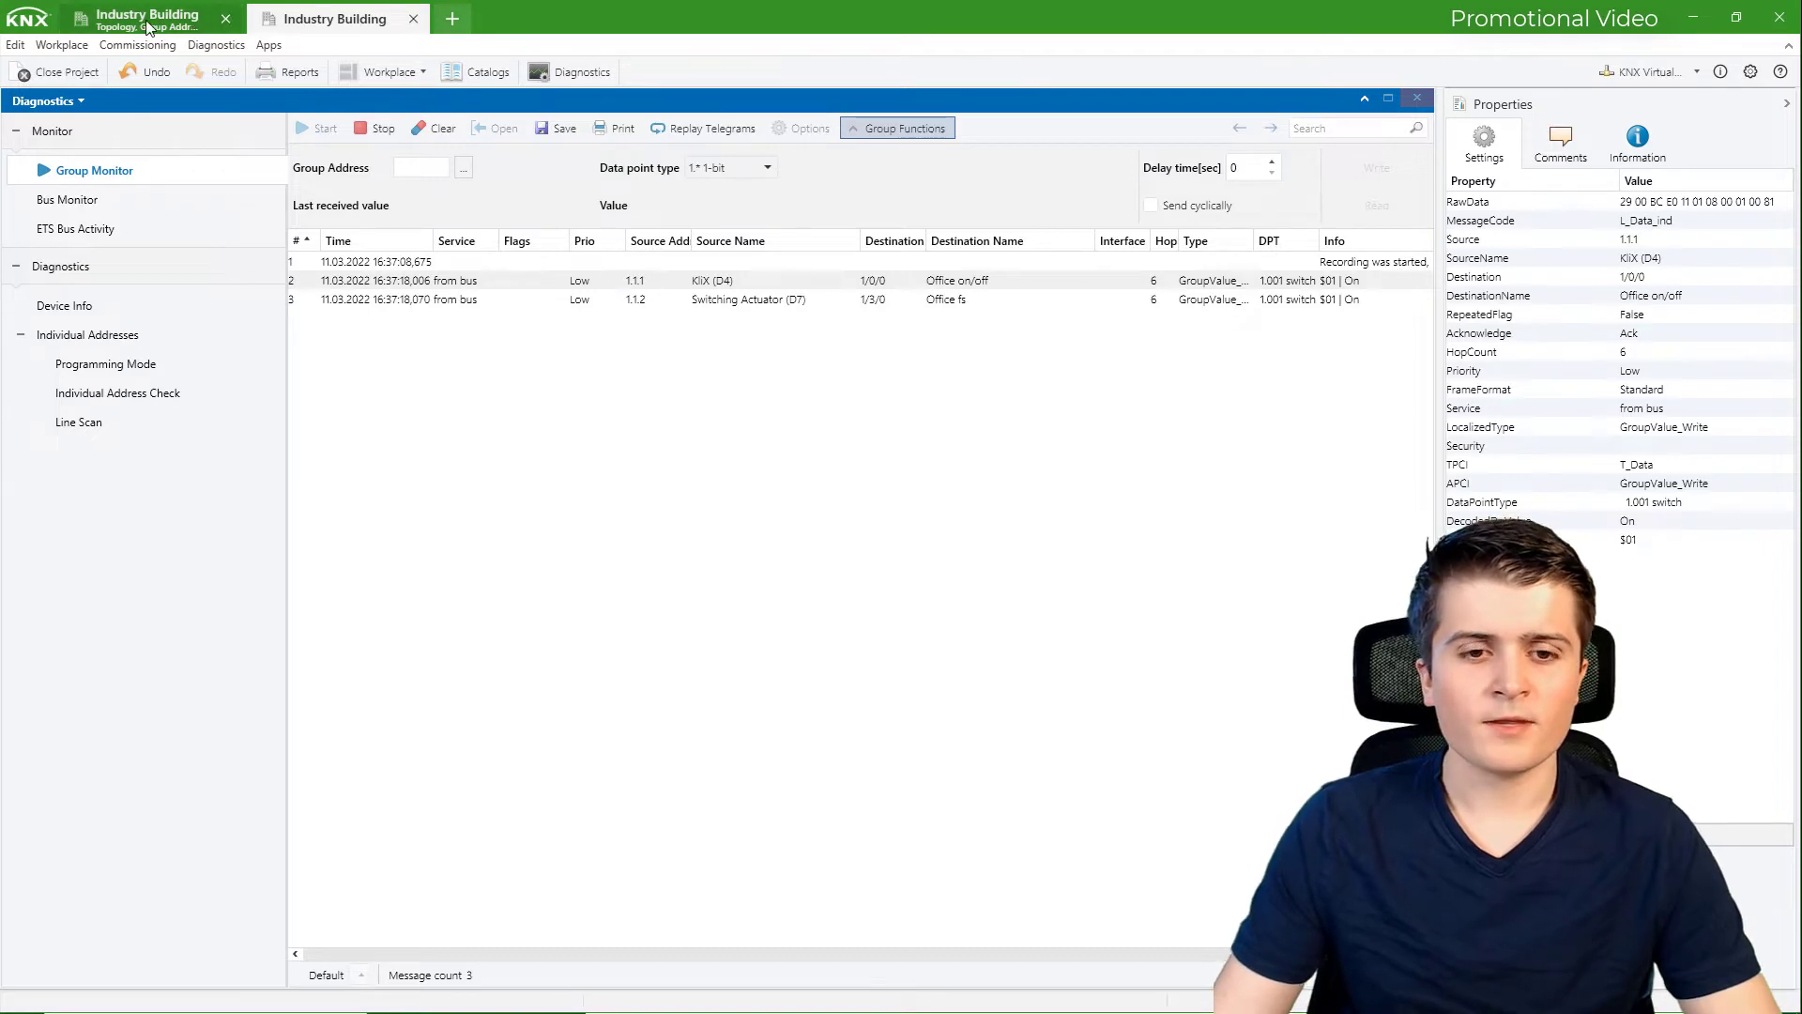
click(158, 655)
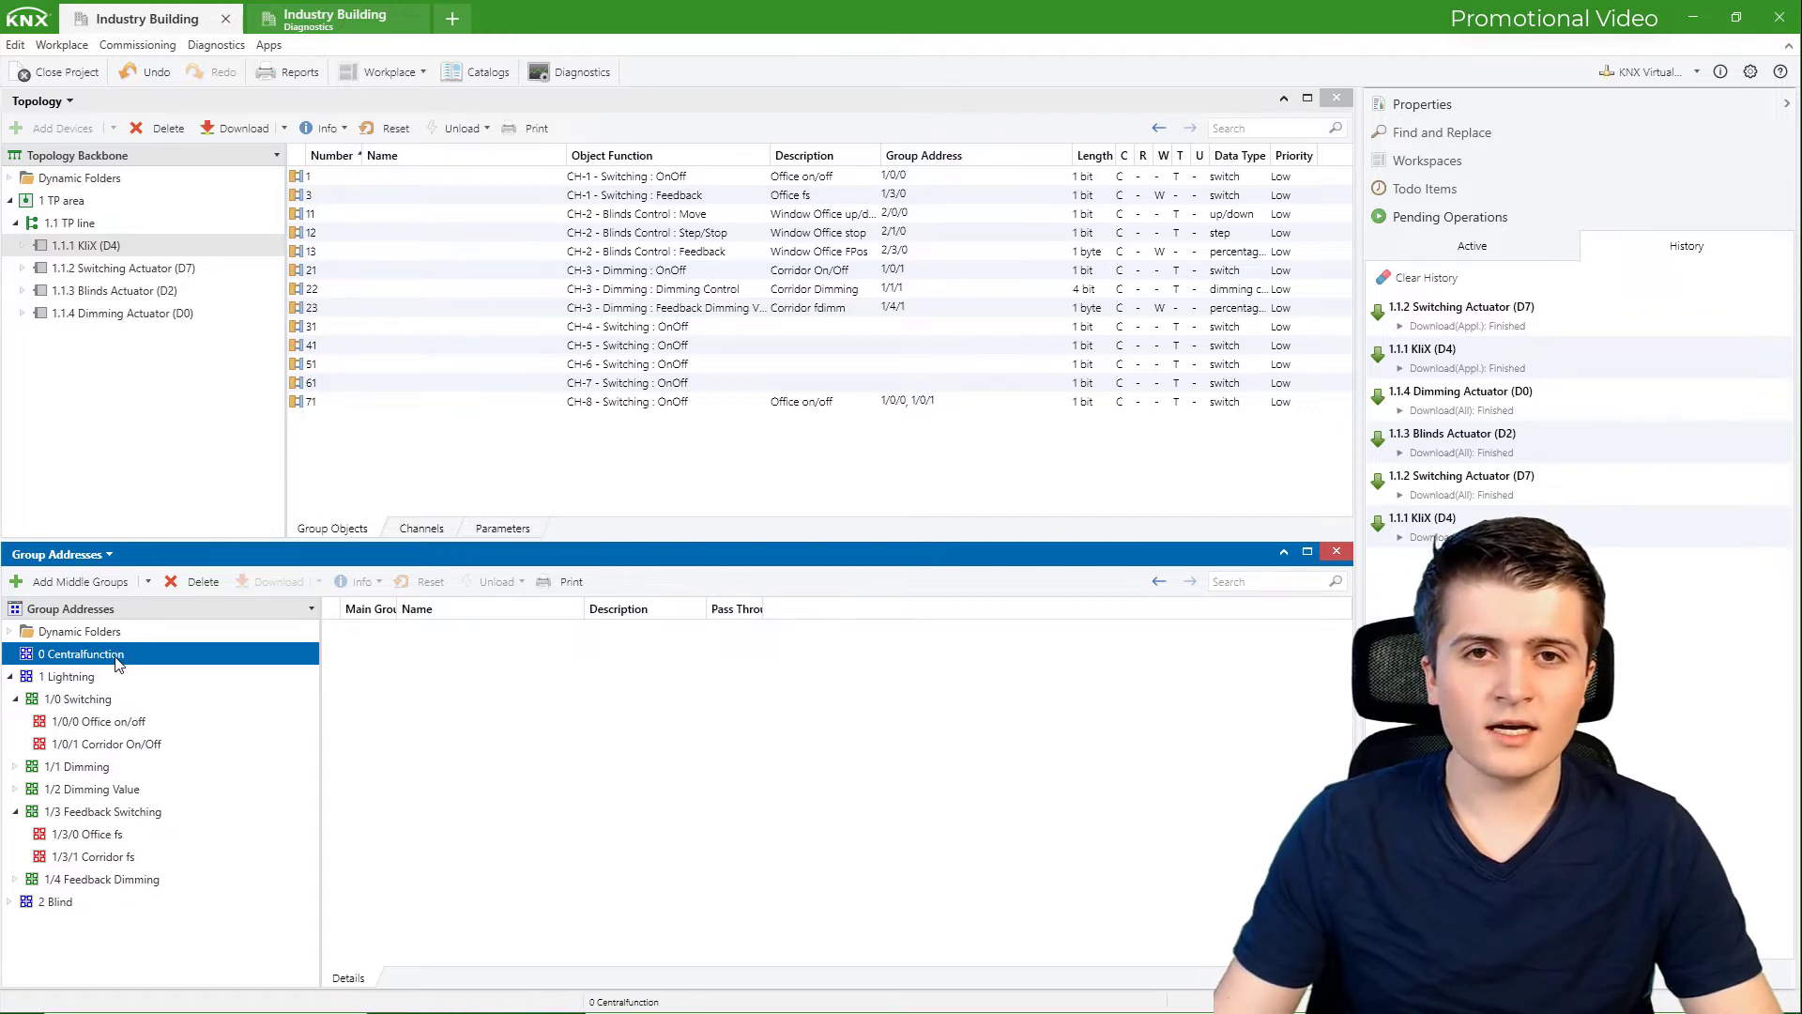
click(75, 585)
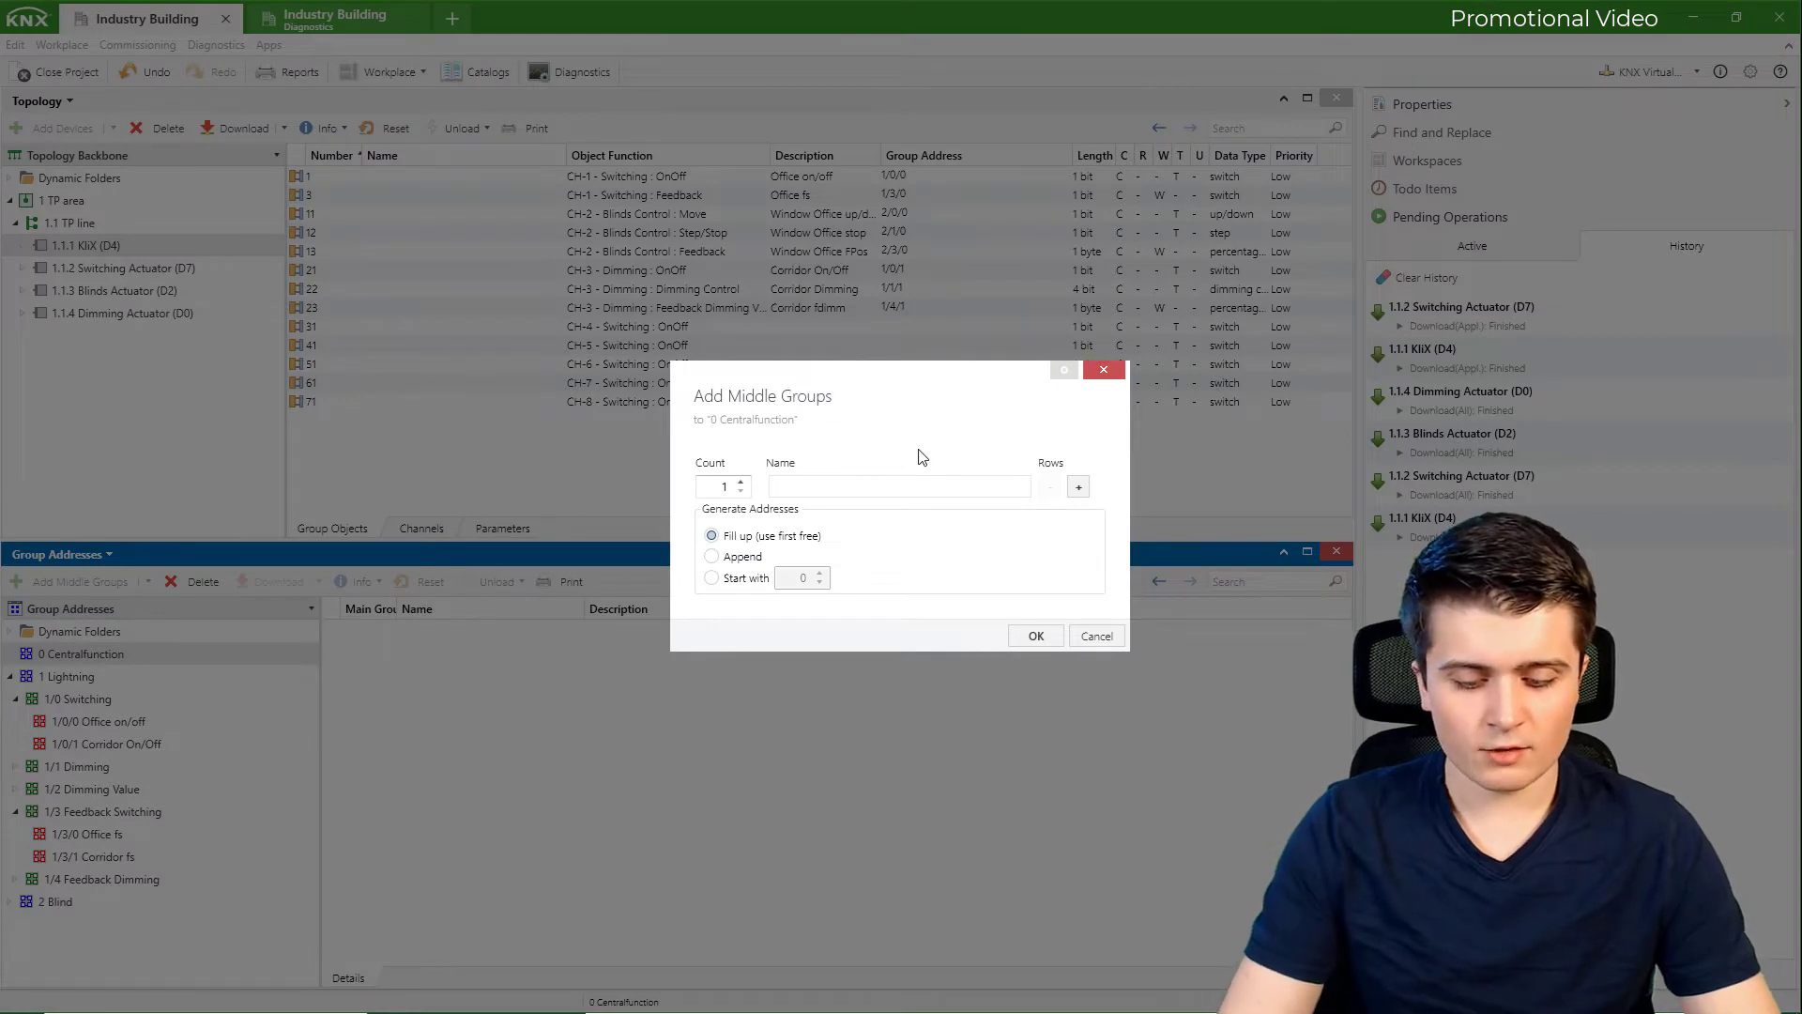
text(Lightnin)
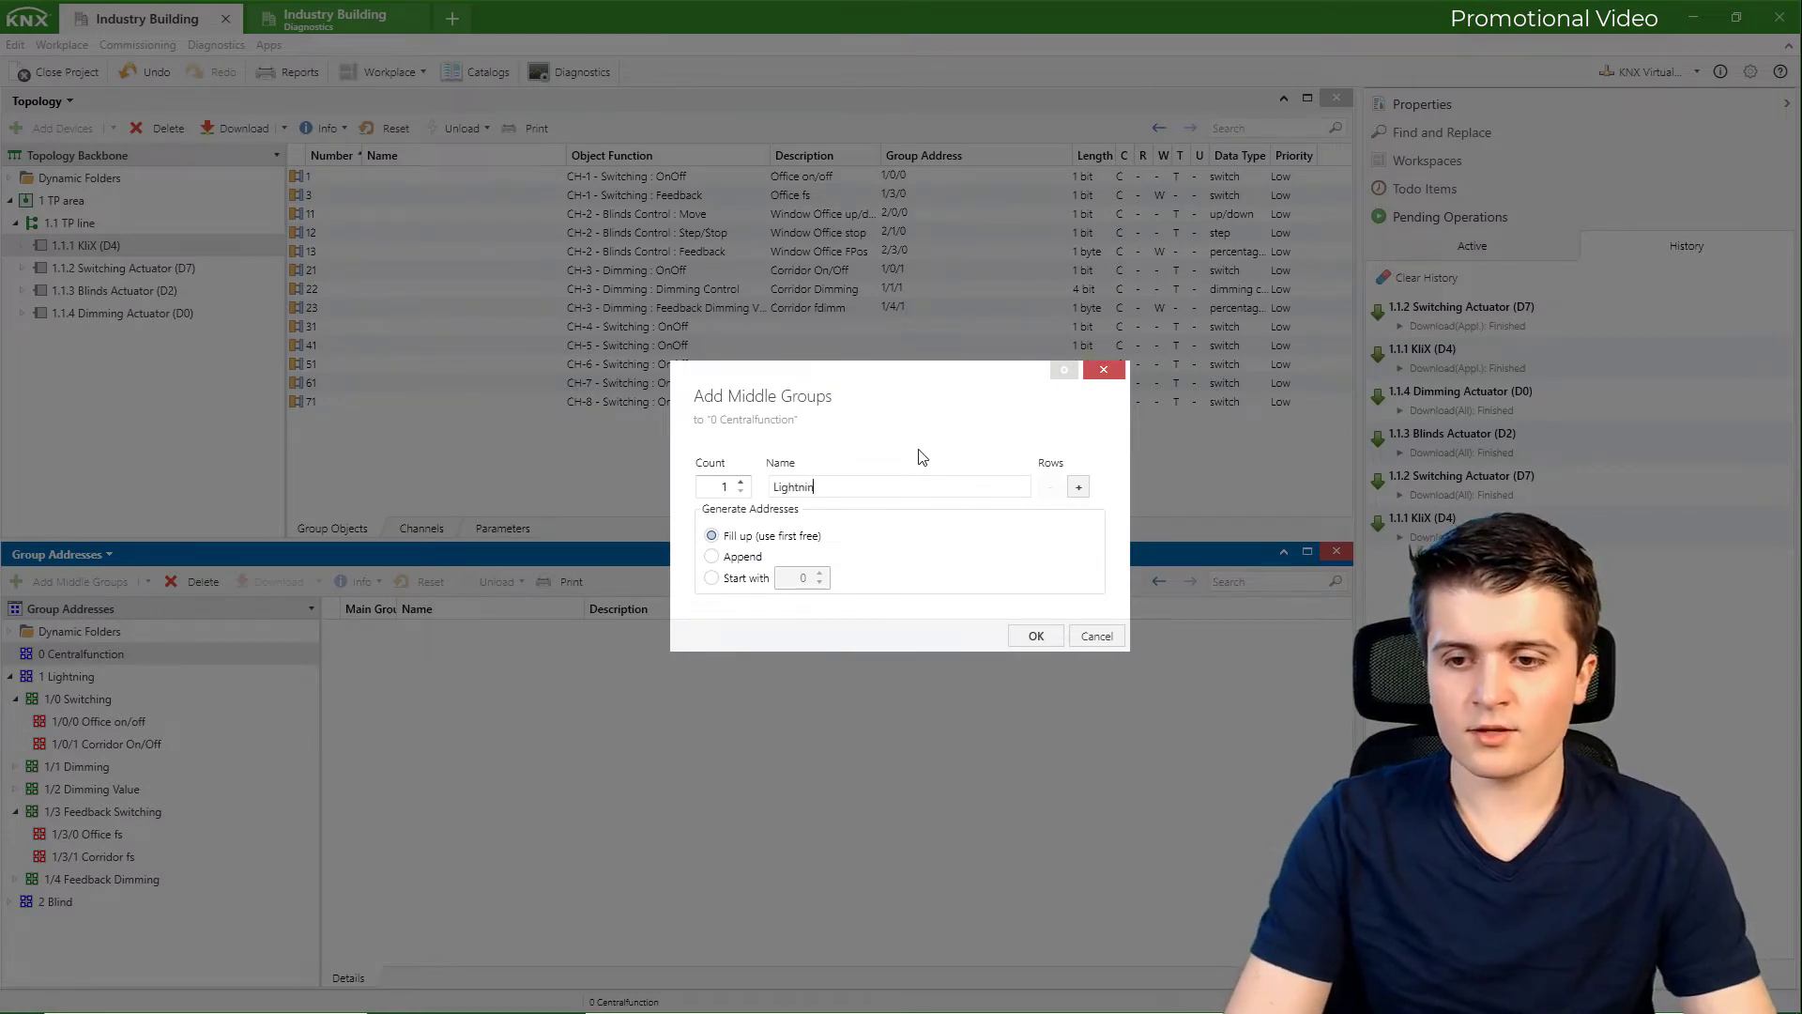
text(g)
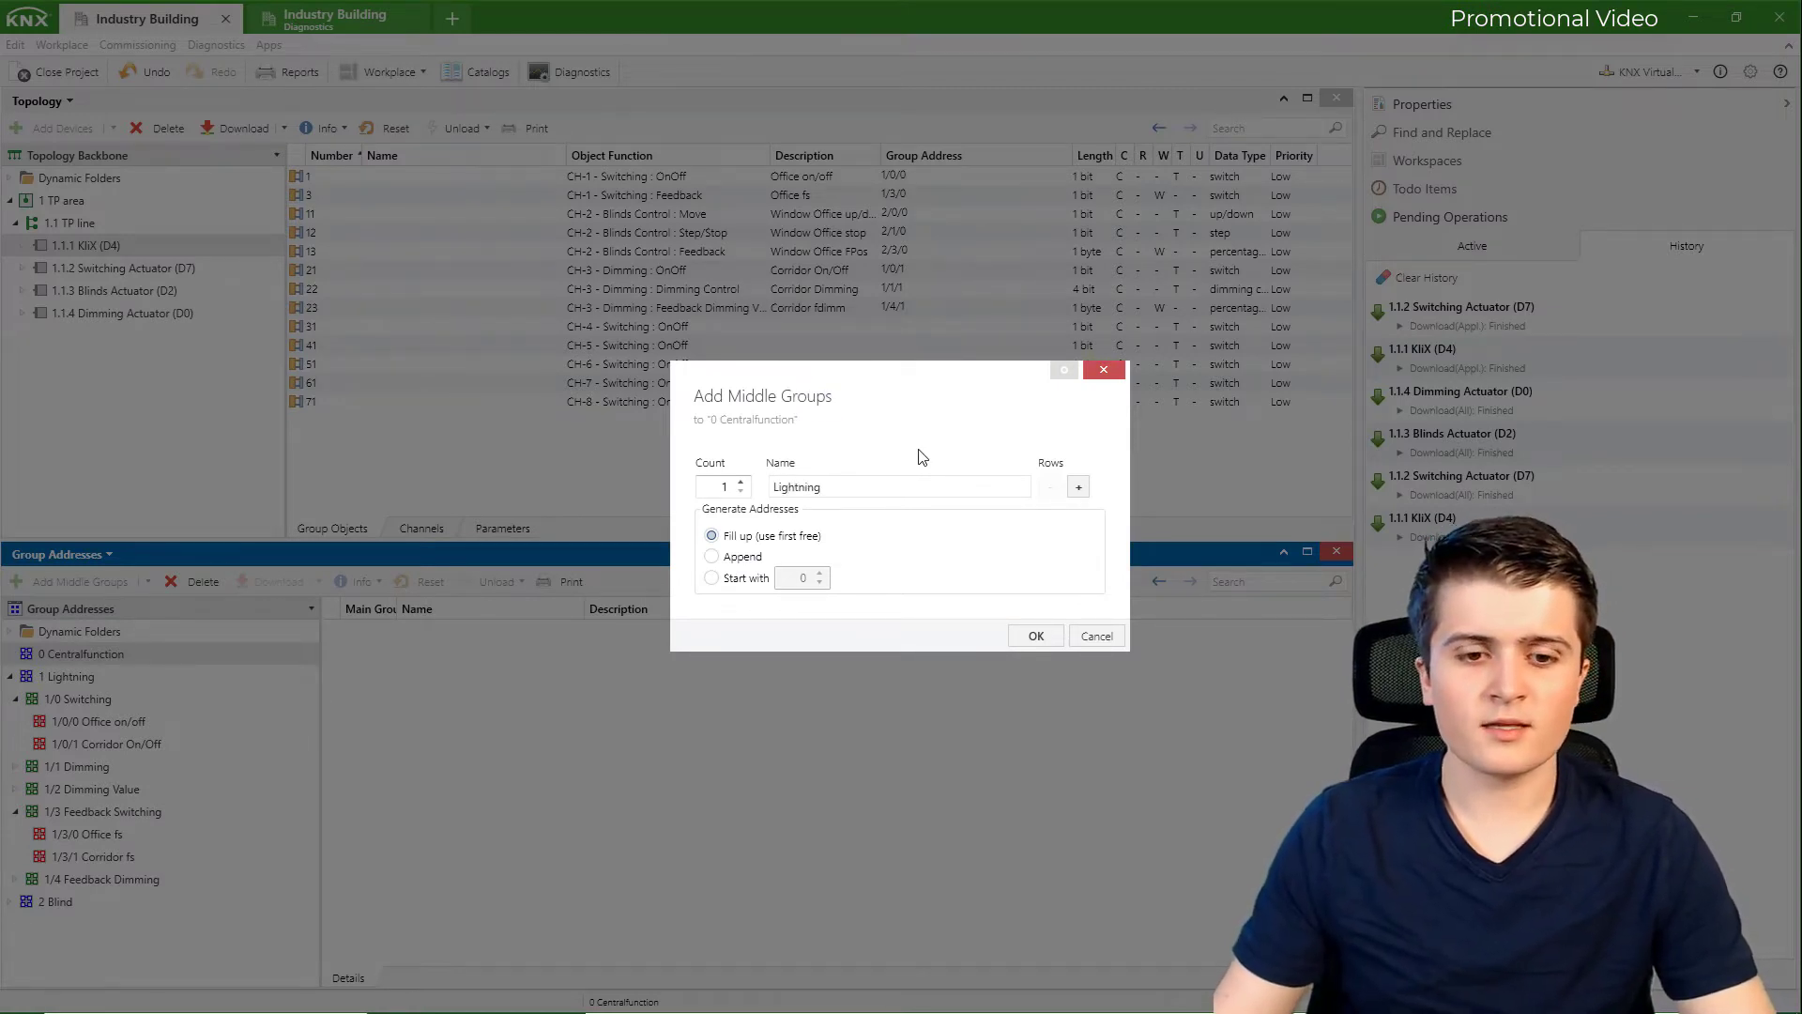
click(1019, 635)
Set the address of the Lightning middle group under Centralfunction to 1
click(263, 676)
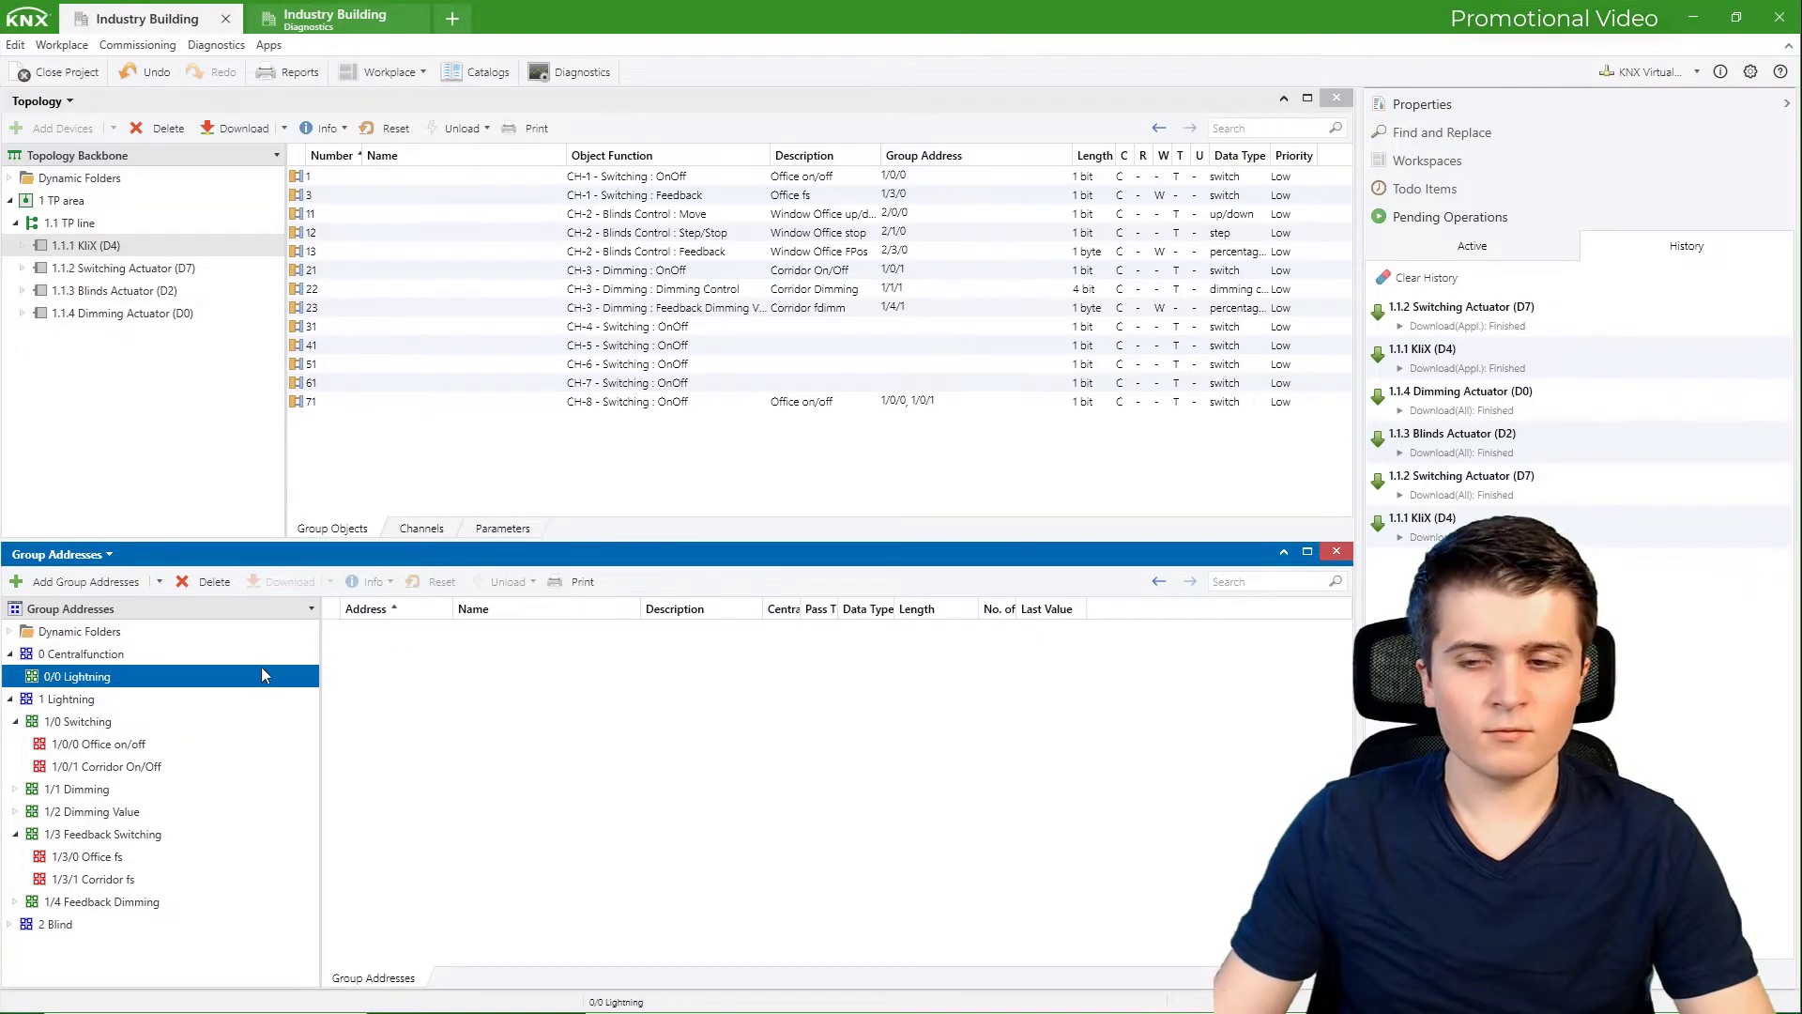
click(1419, 105)
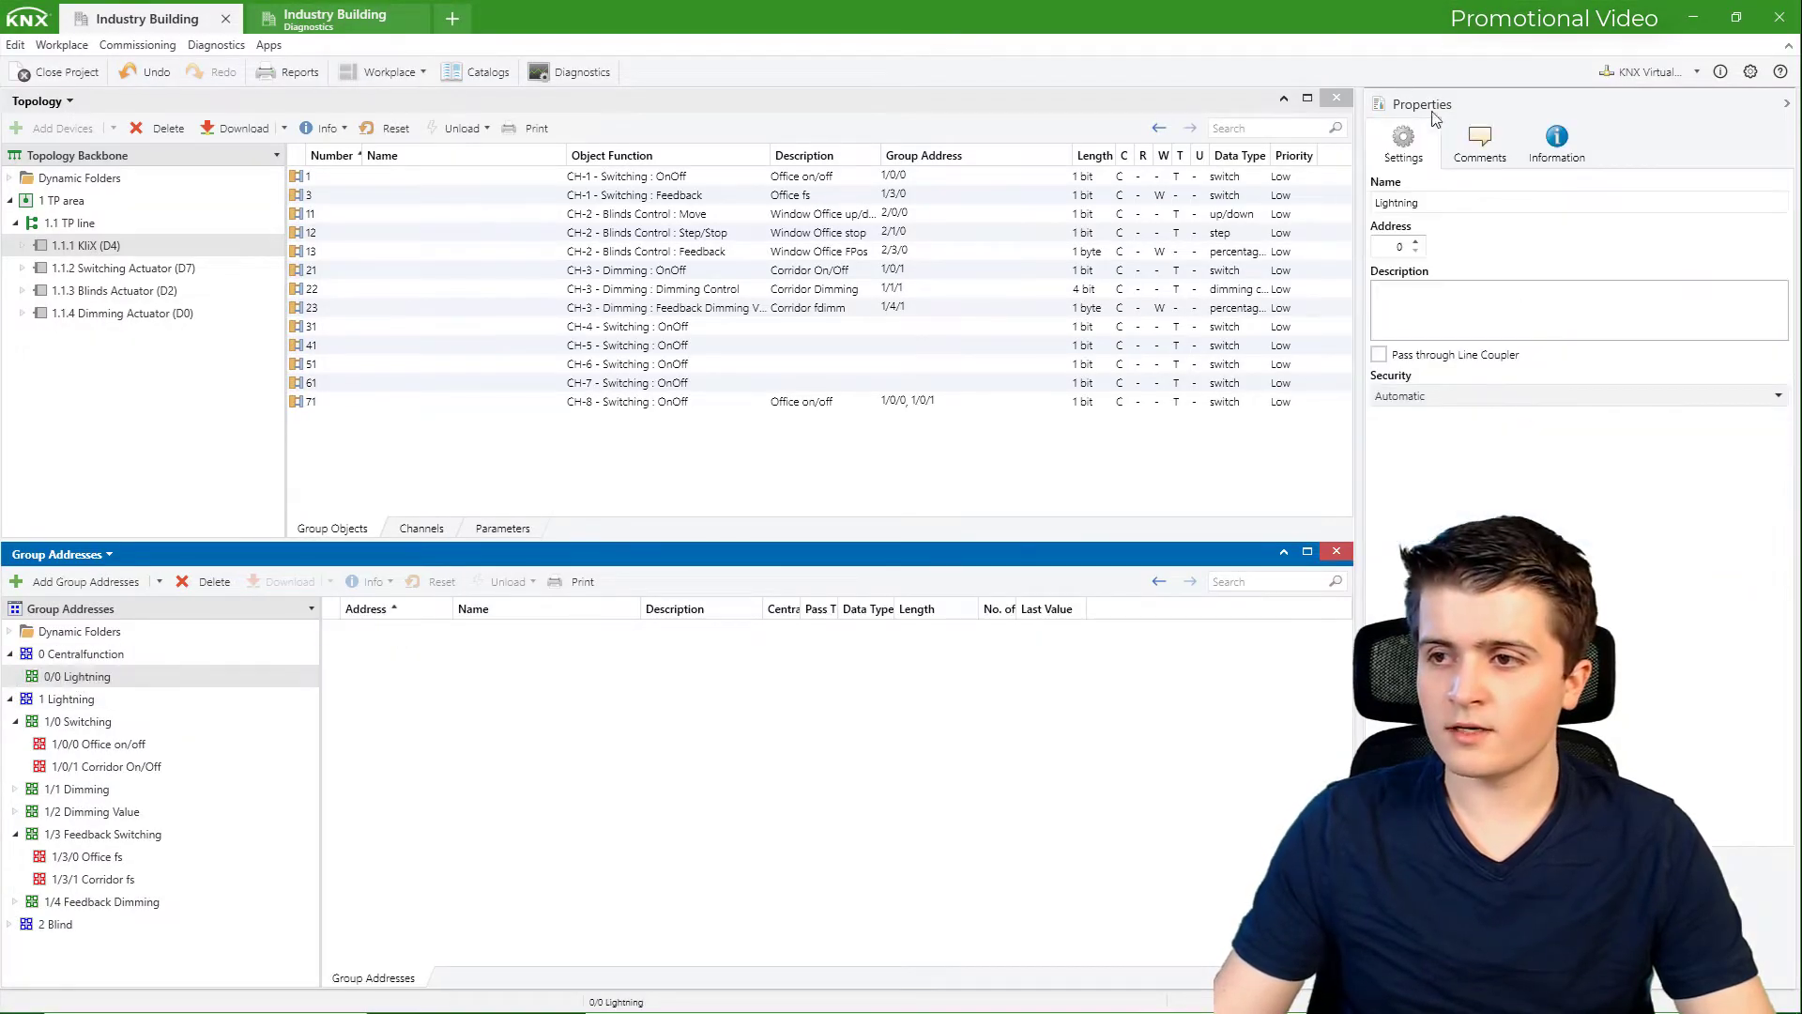
click(1414, 242)
Add a group address named "Light Corridor + Office On/Off" to the 0/1 Lightning middle group
click(106, 677)
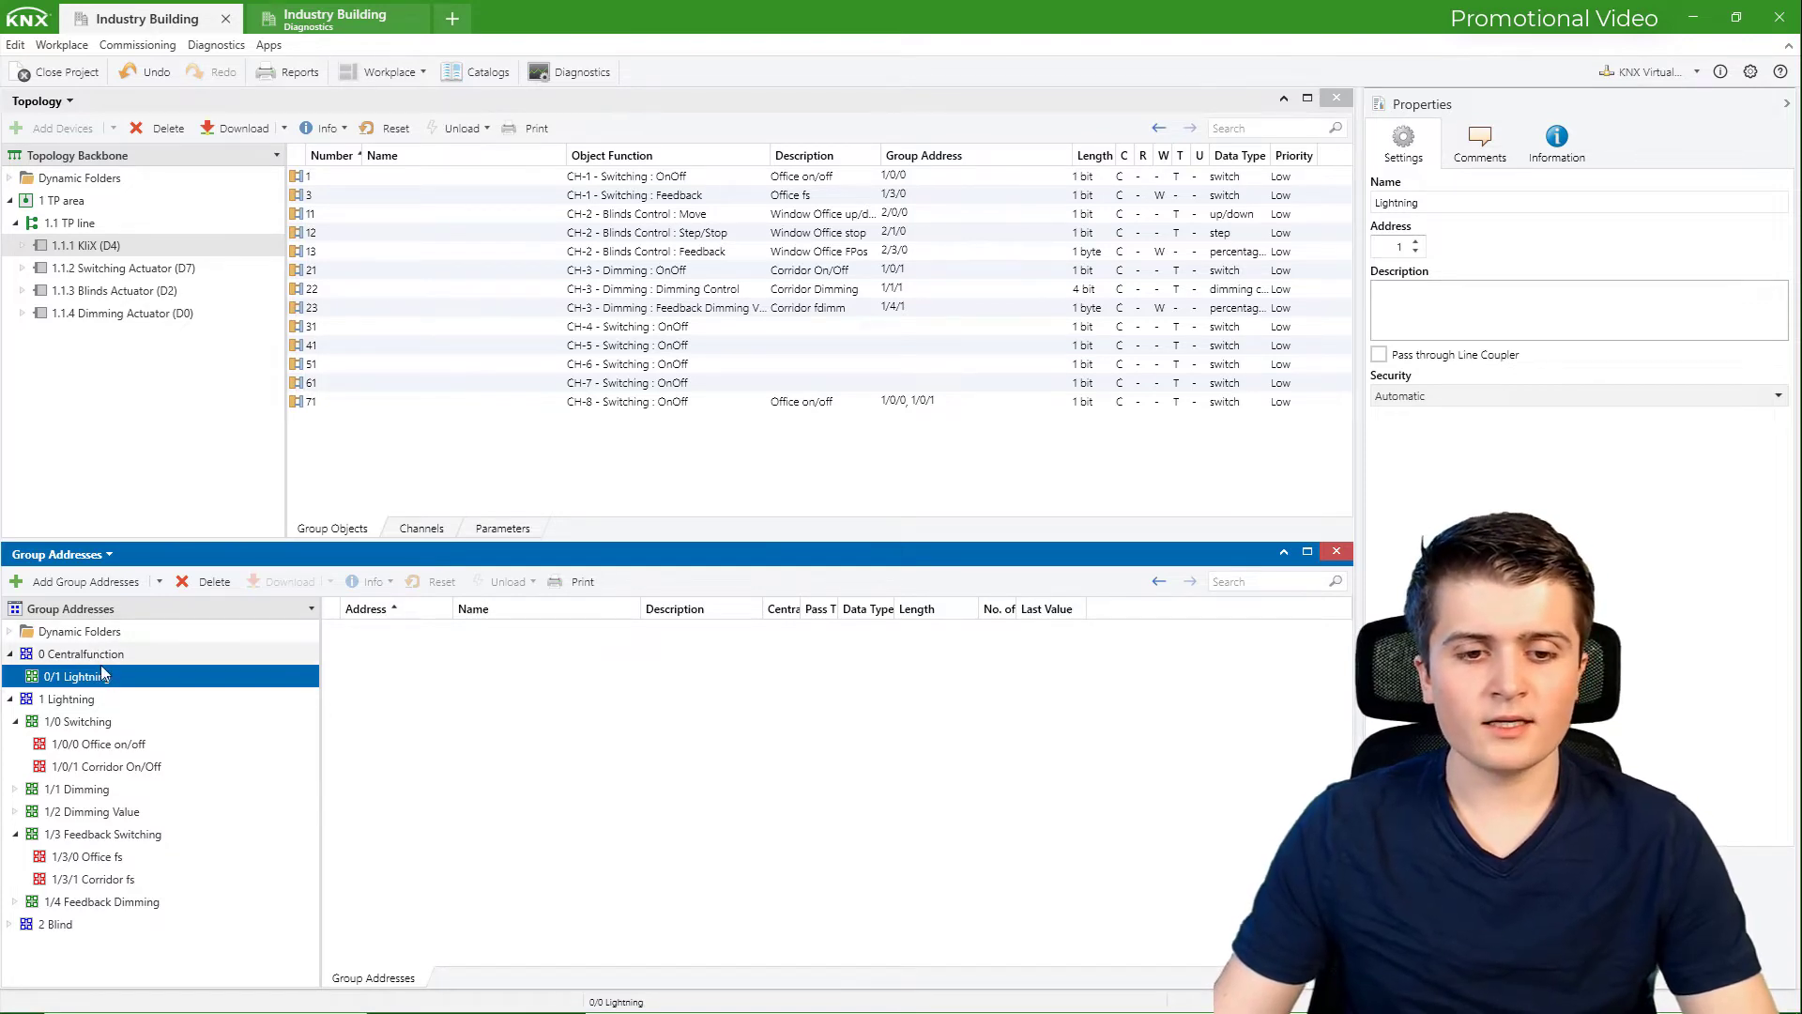
click(89, 581)
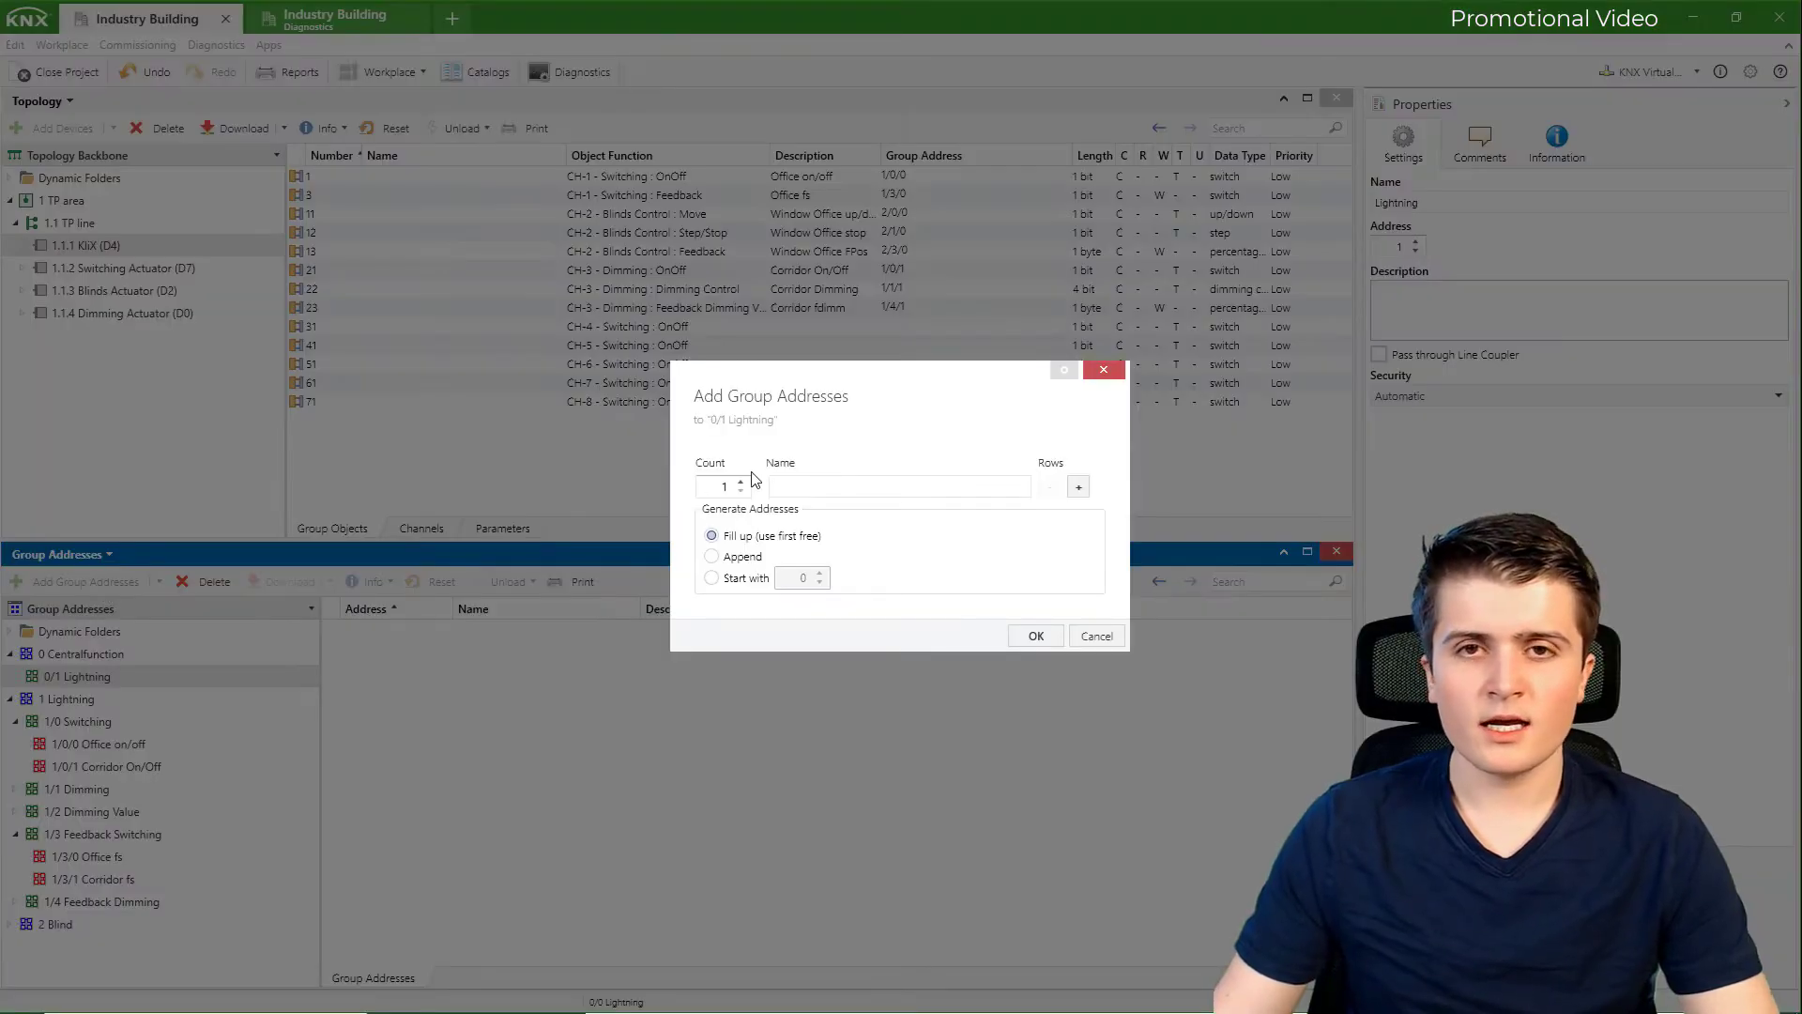
text(Light Cor)
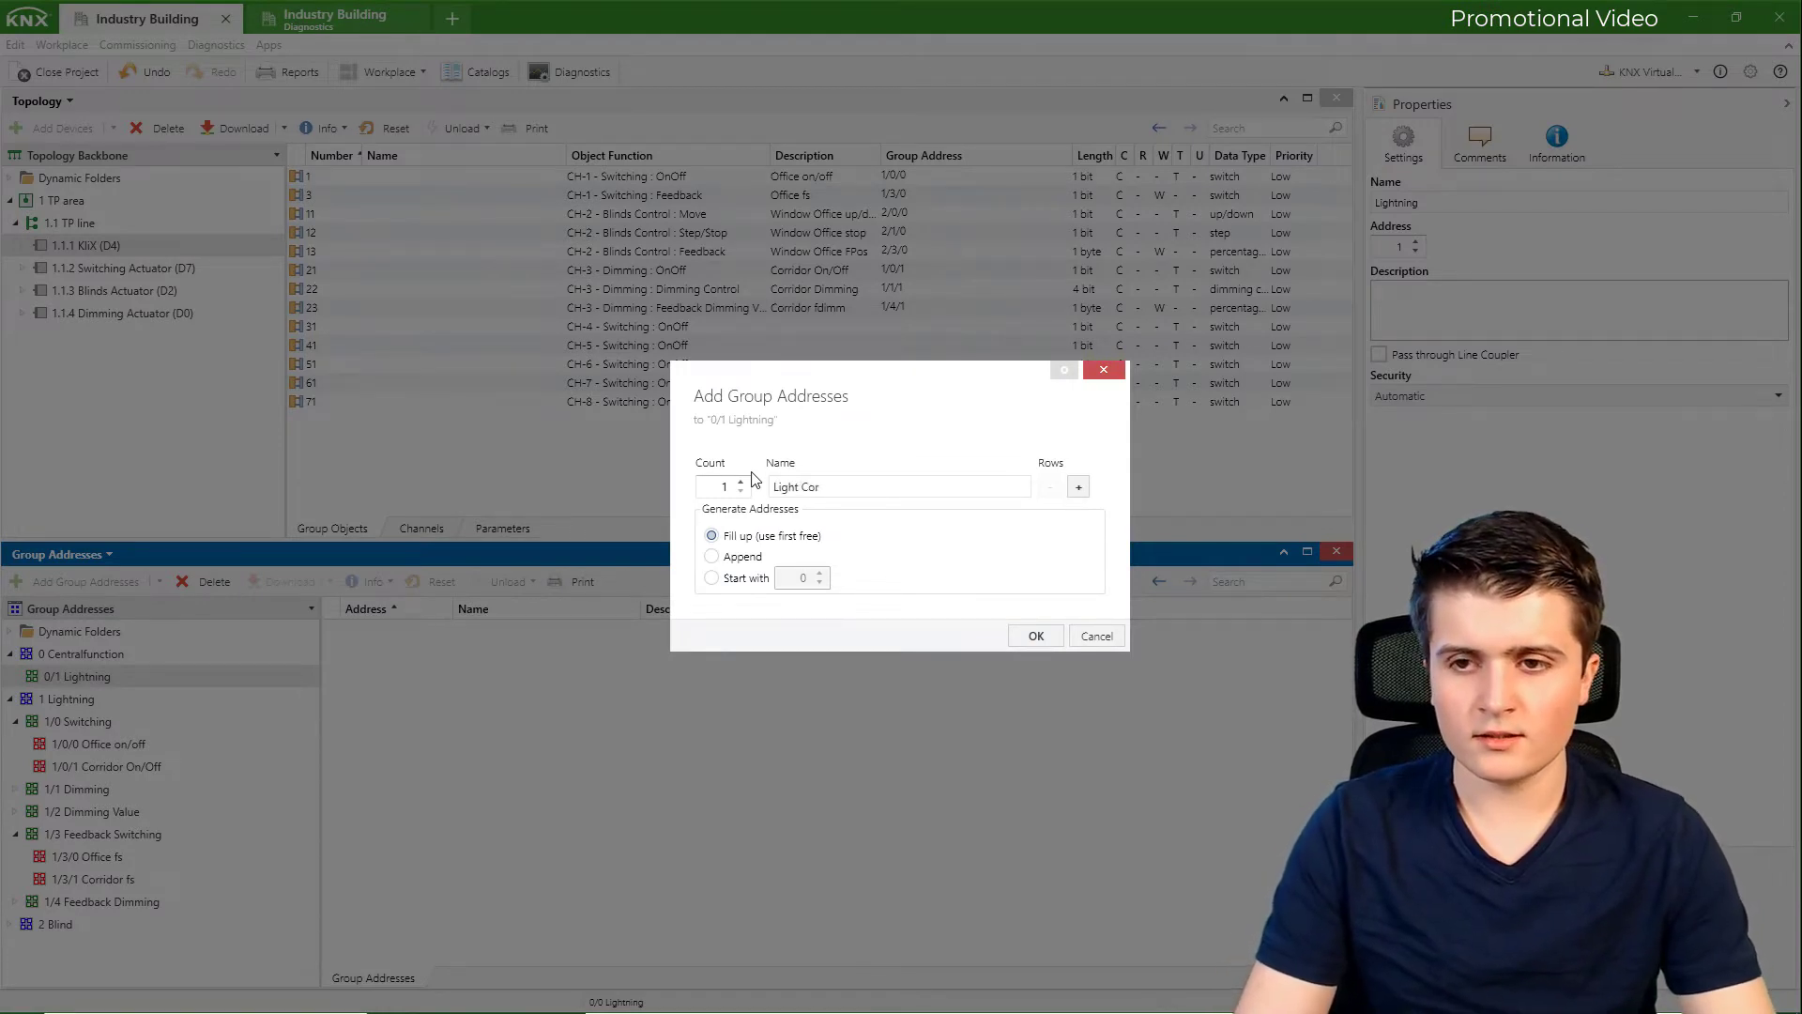
text(ridor + O)
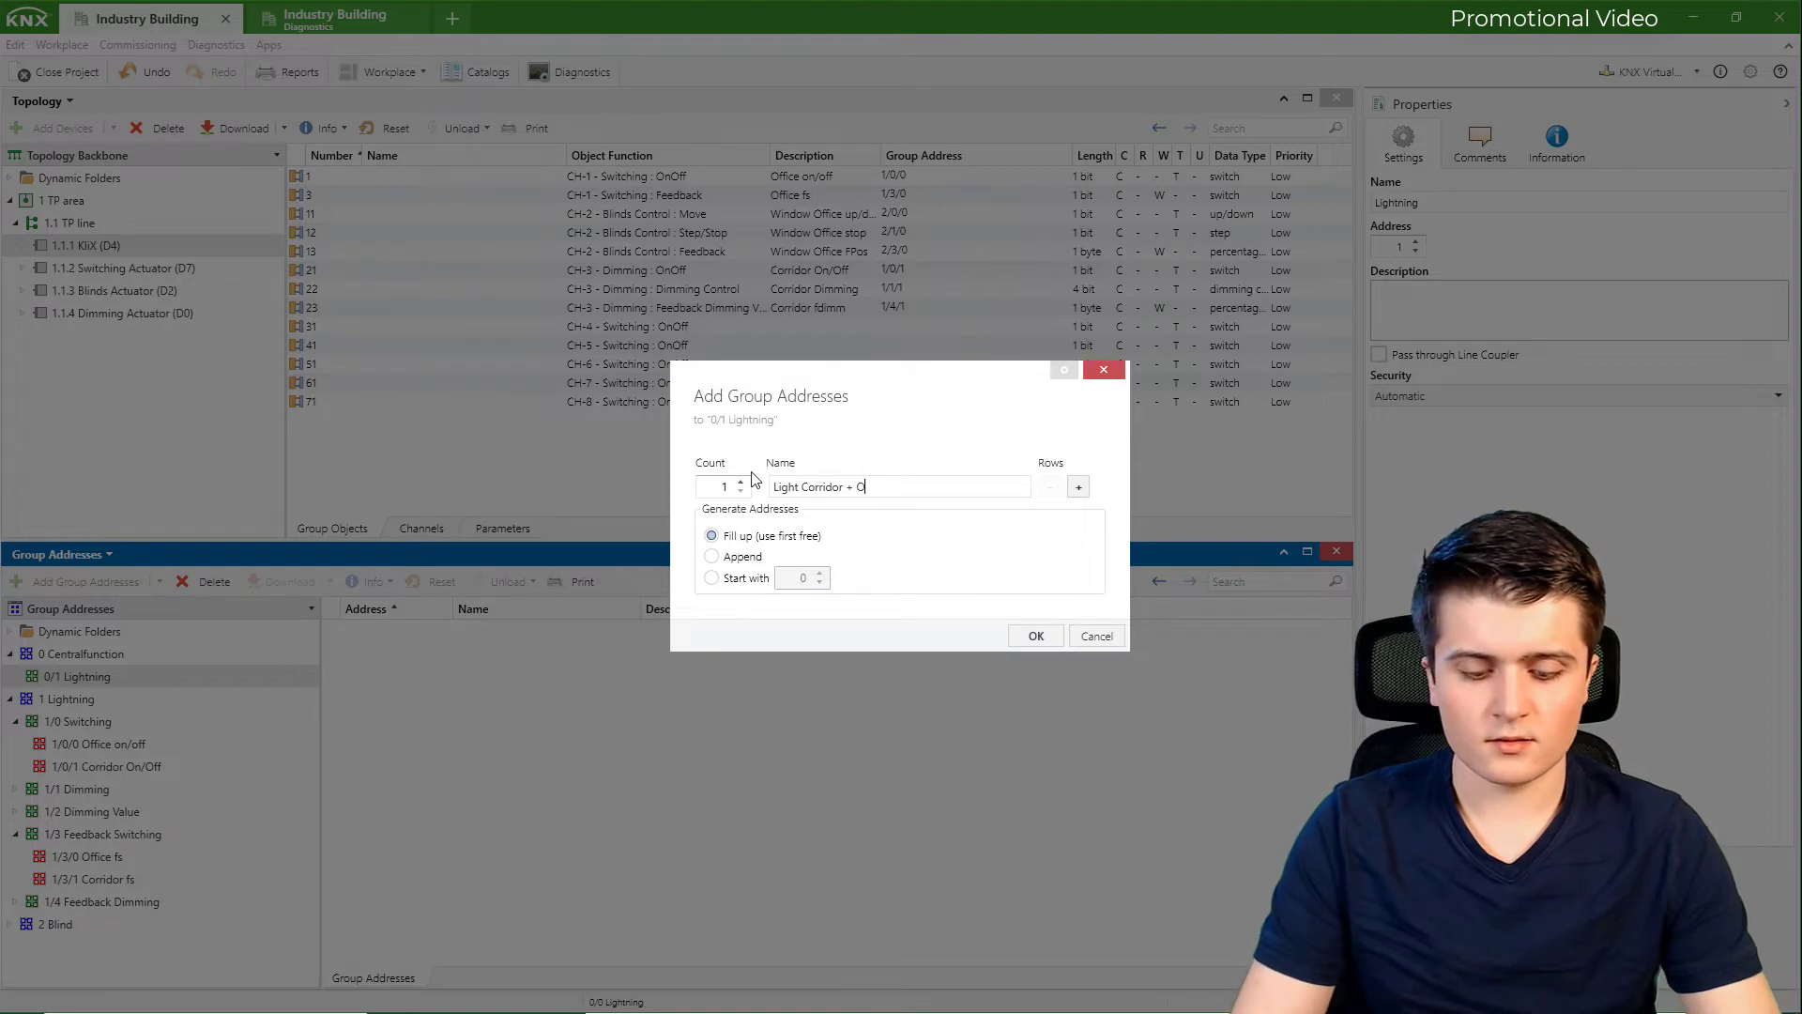
text(ffixe O)
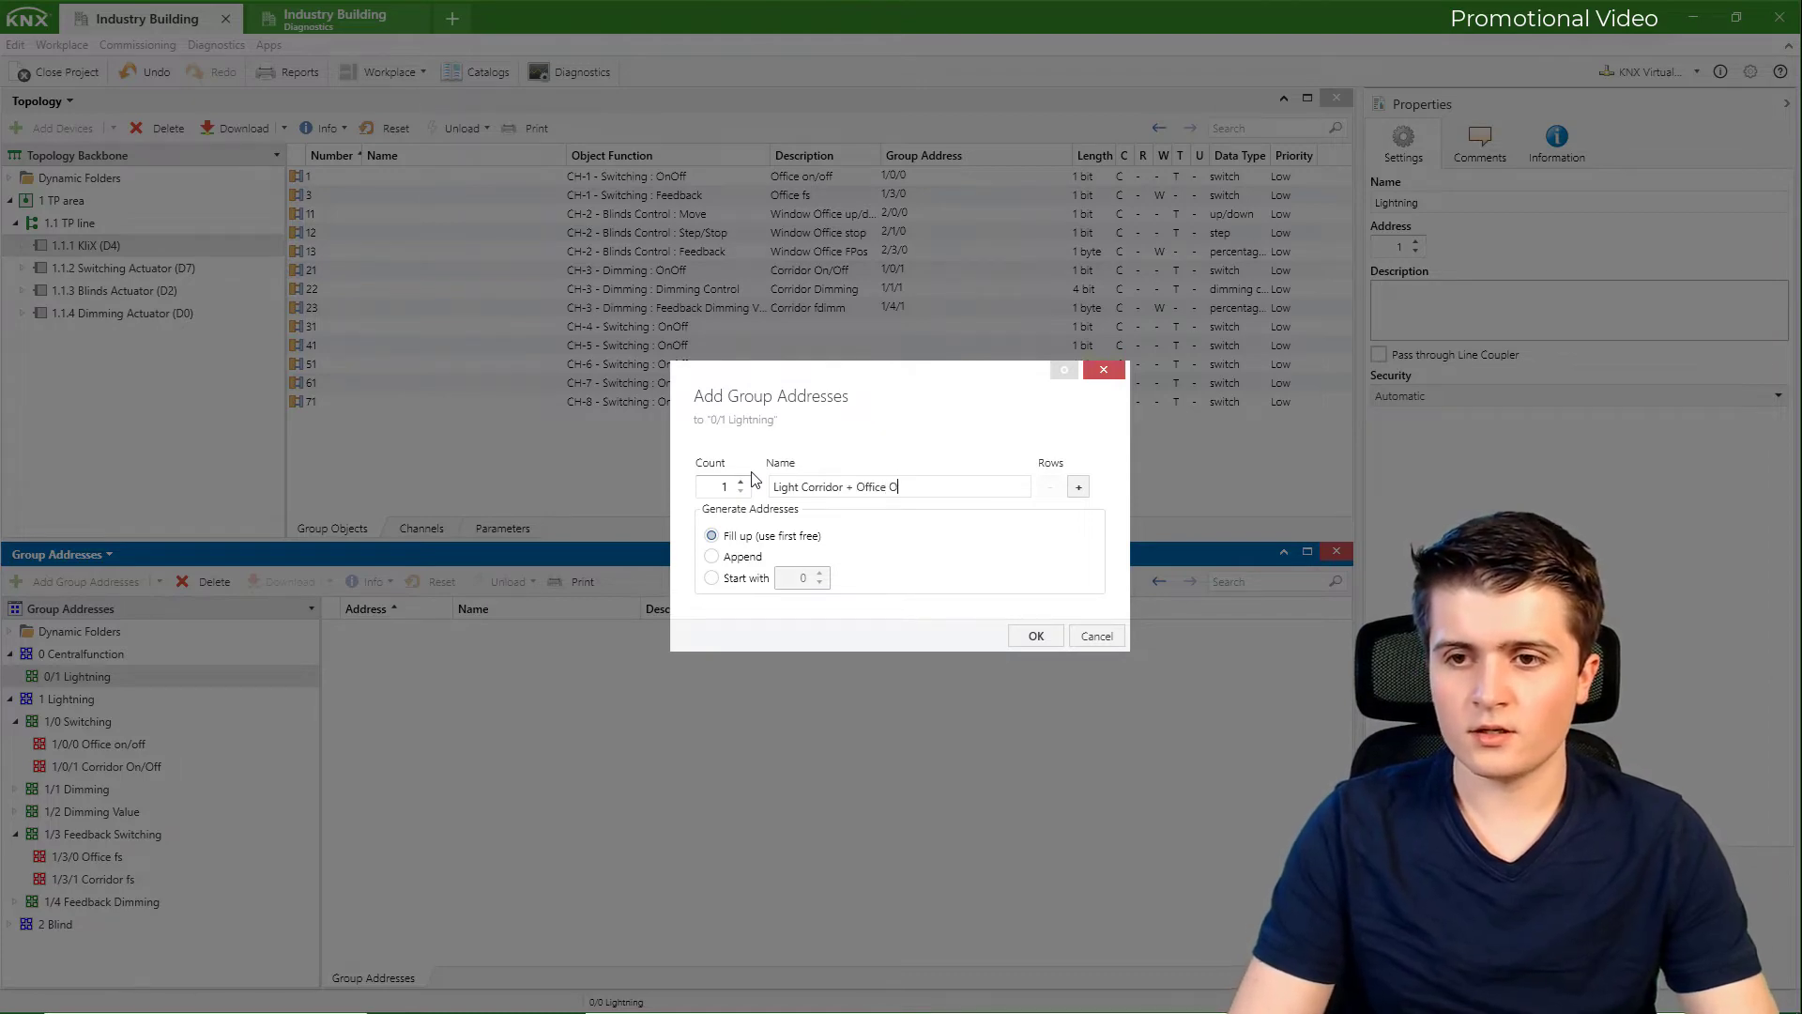
text(n/Off)
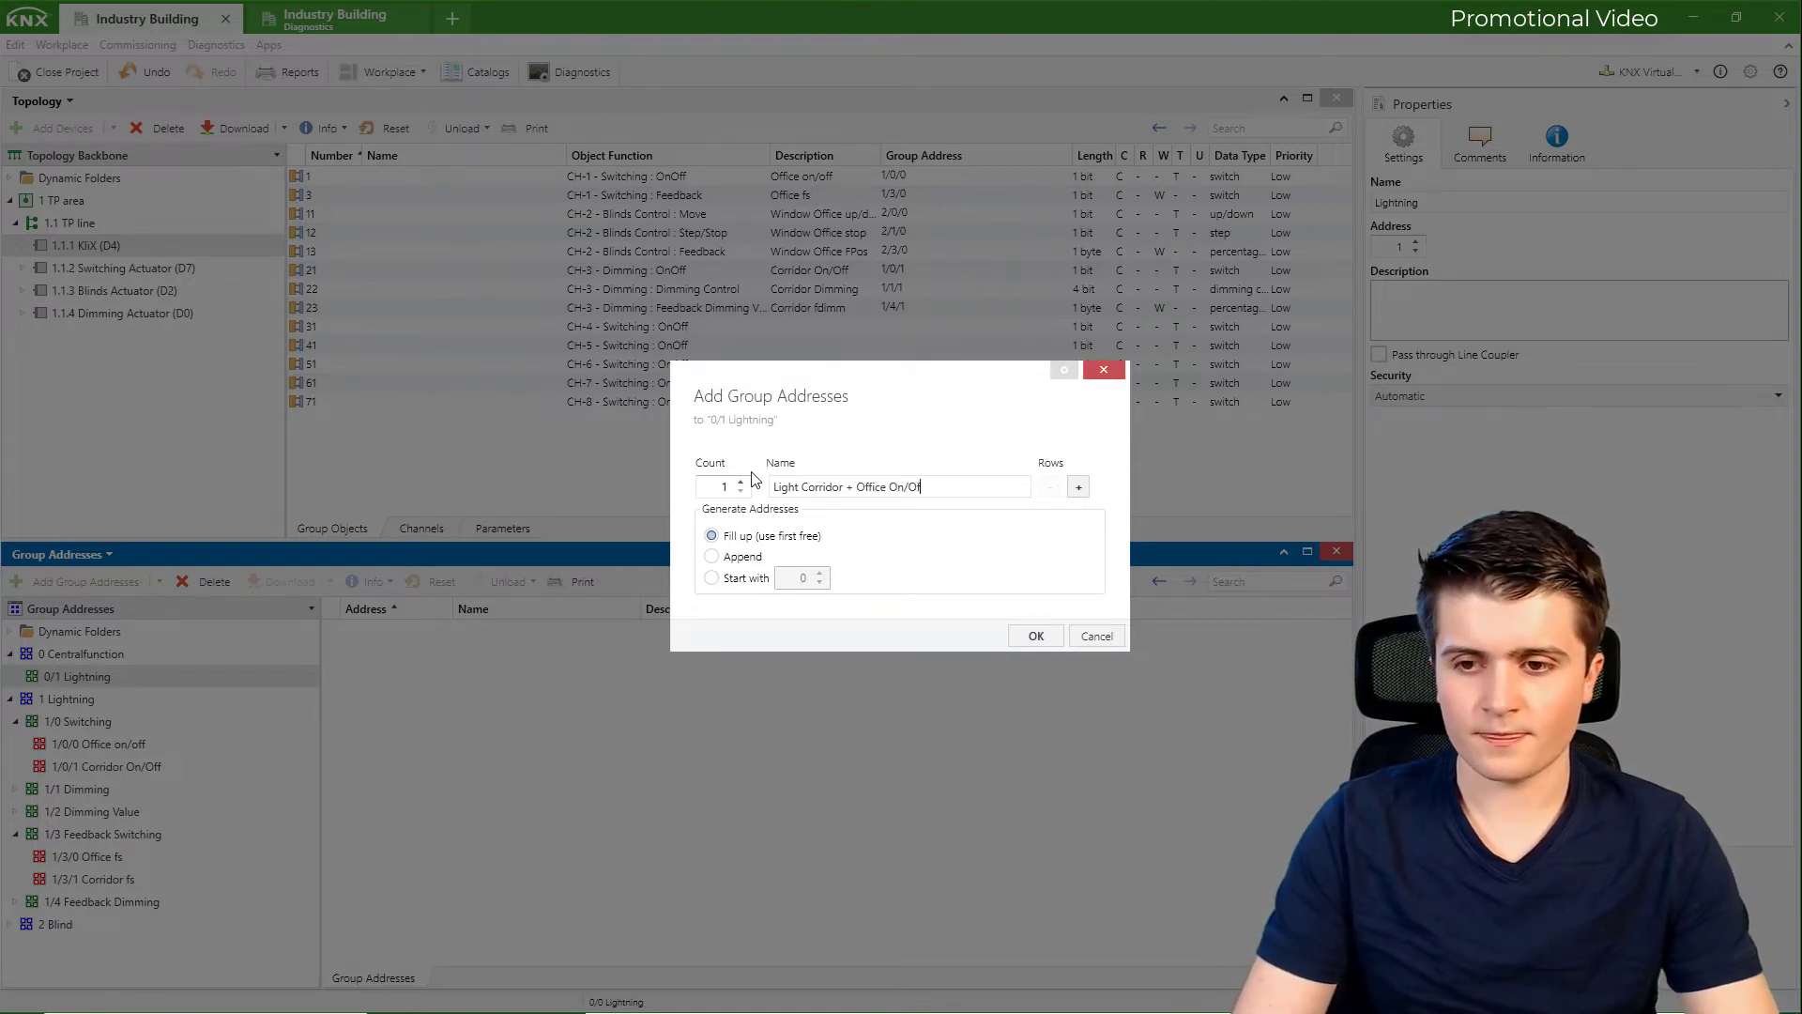
key(Return)
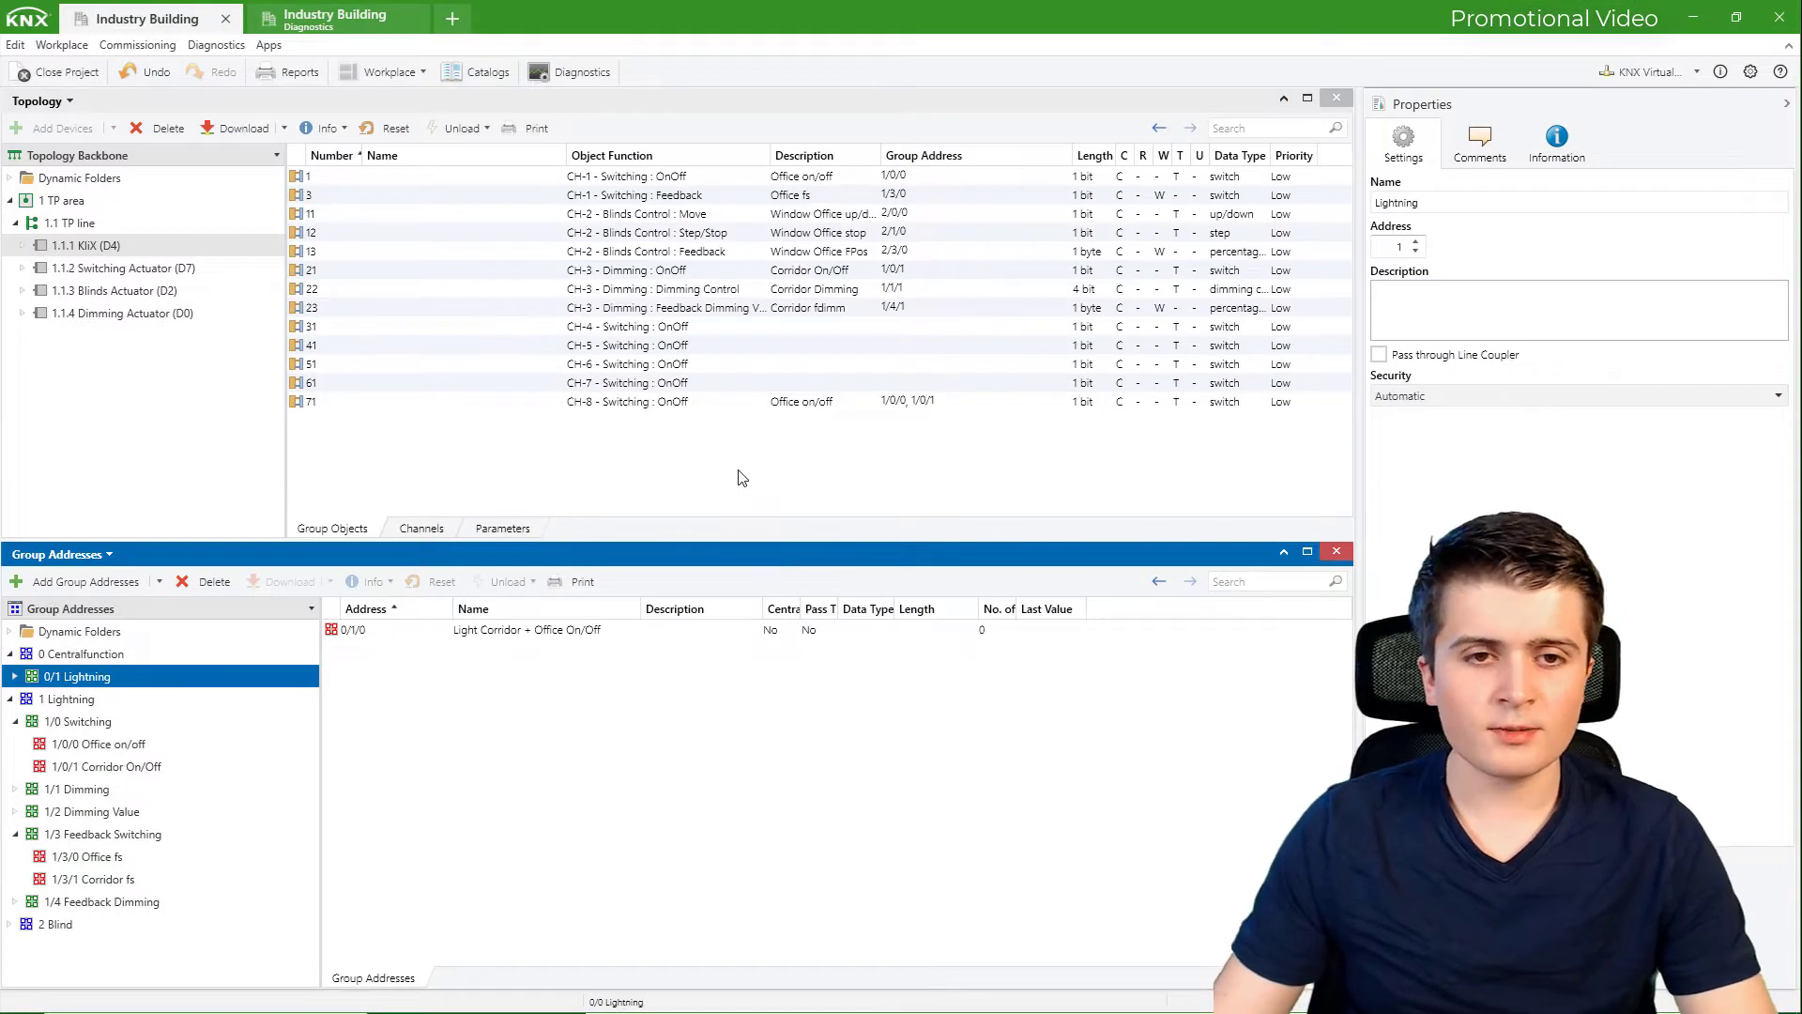
Link the KliX (D4) CH-8 switching object with group address 0/1/0 and unlink 1/0/0 and 1/0/1 from it
click(690, 405)
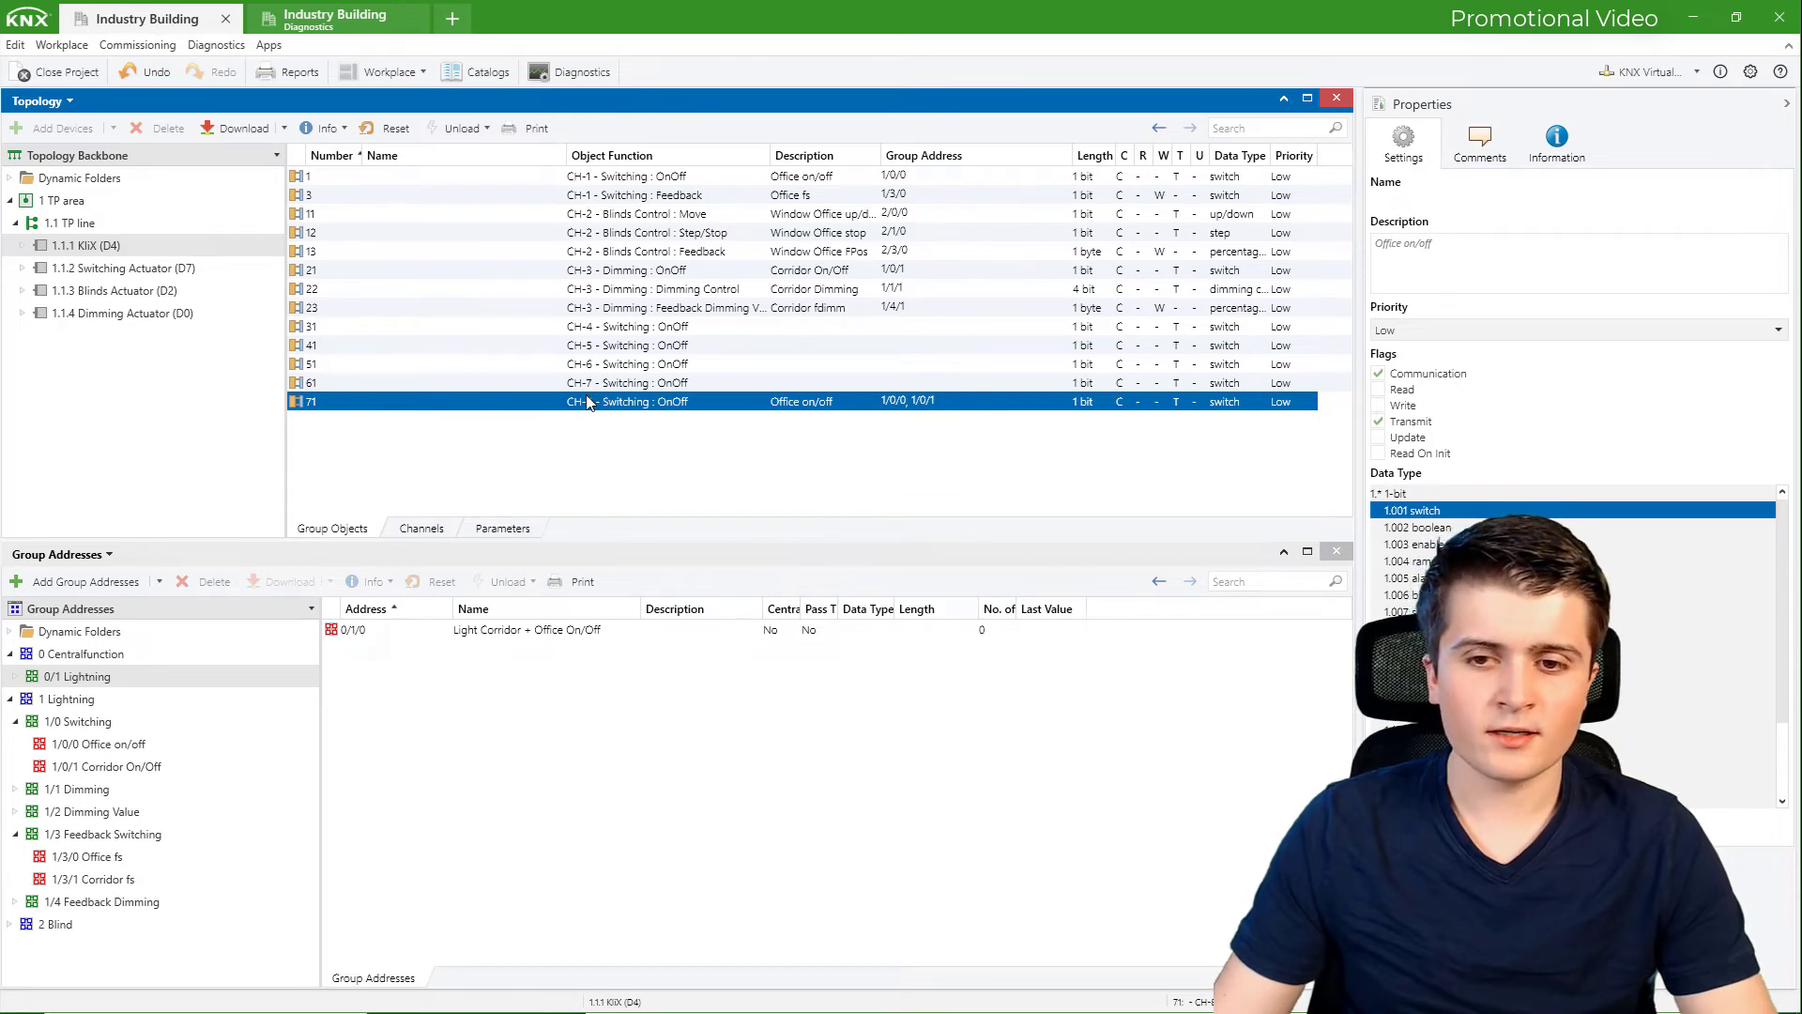
drag(587, 401, 466, 636)
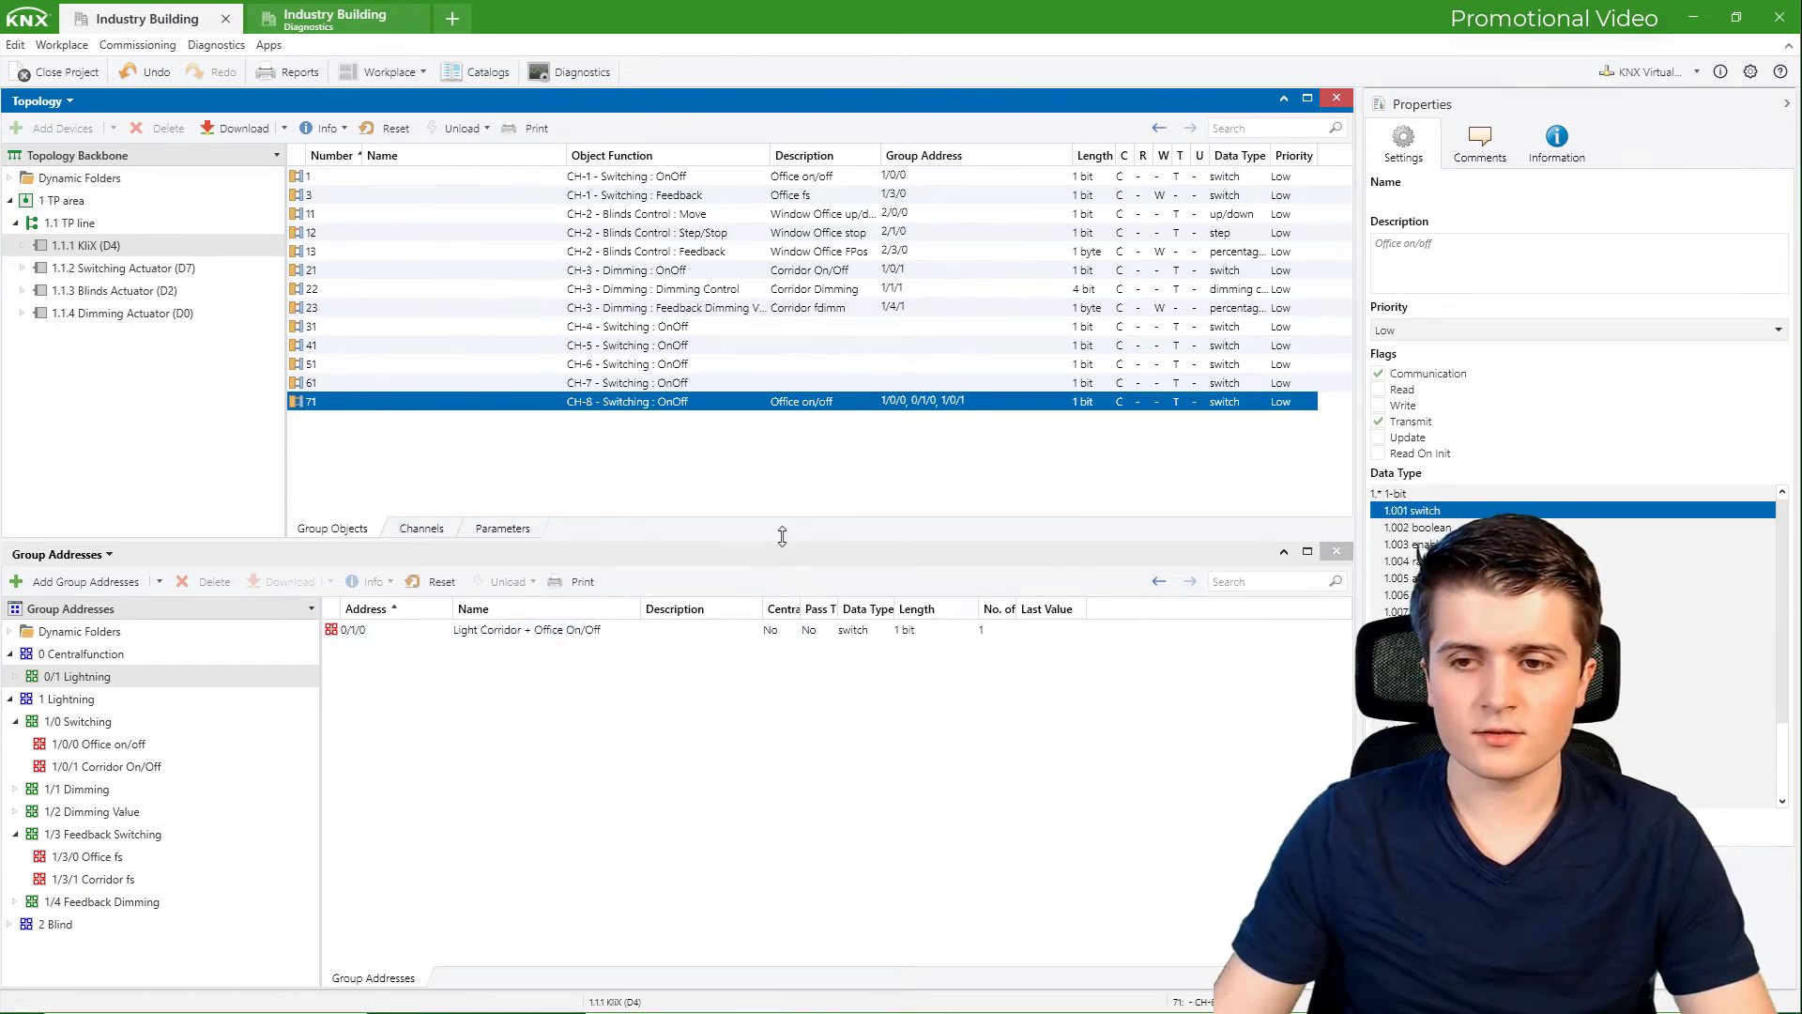
right_click(892, 411)
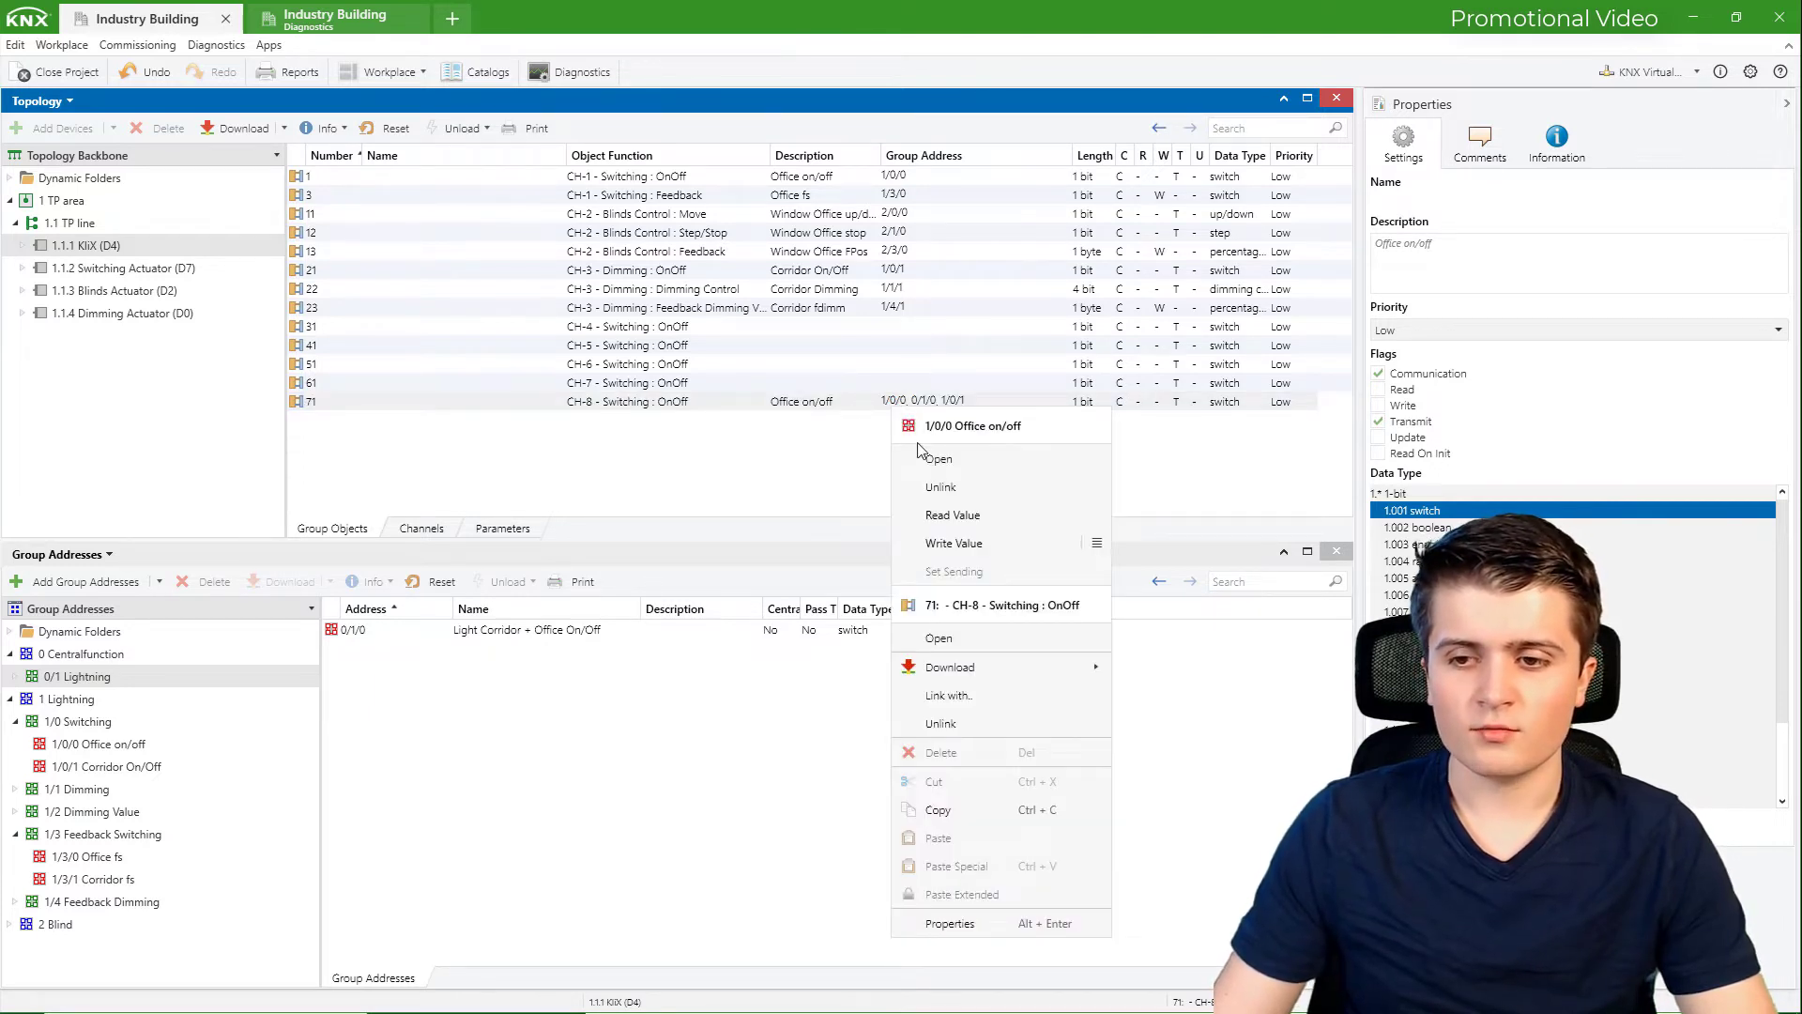
click(941, 487)
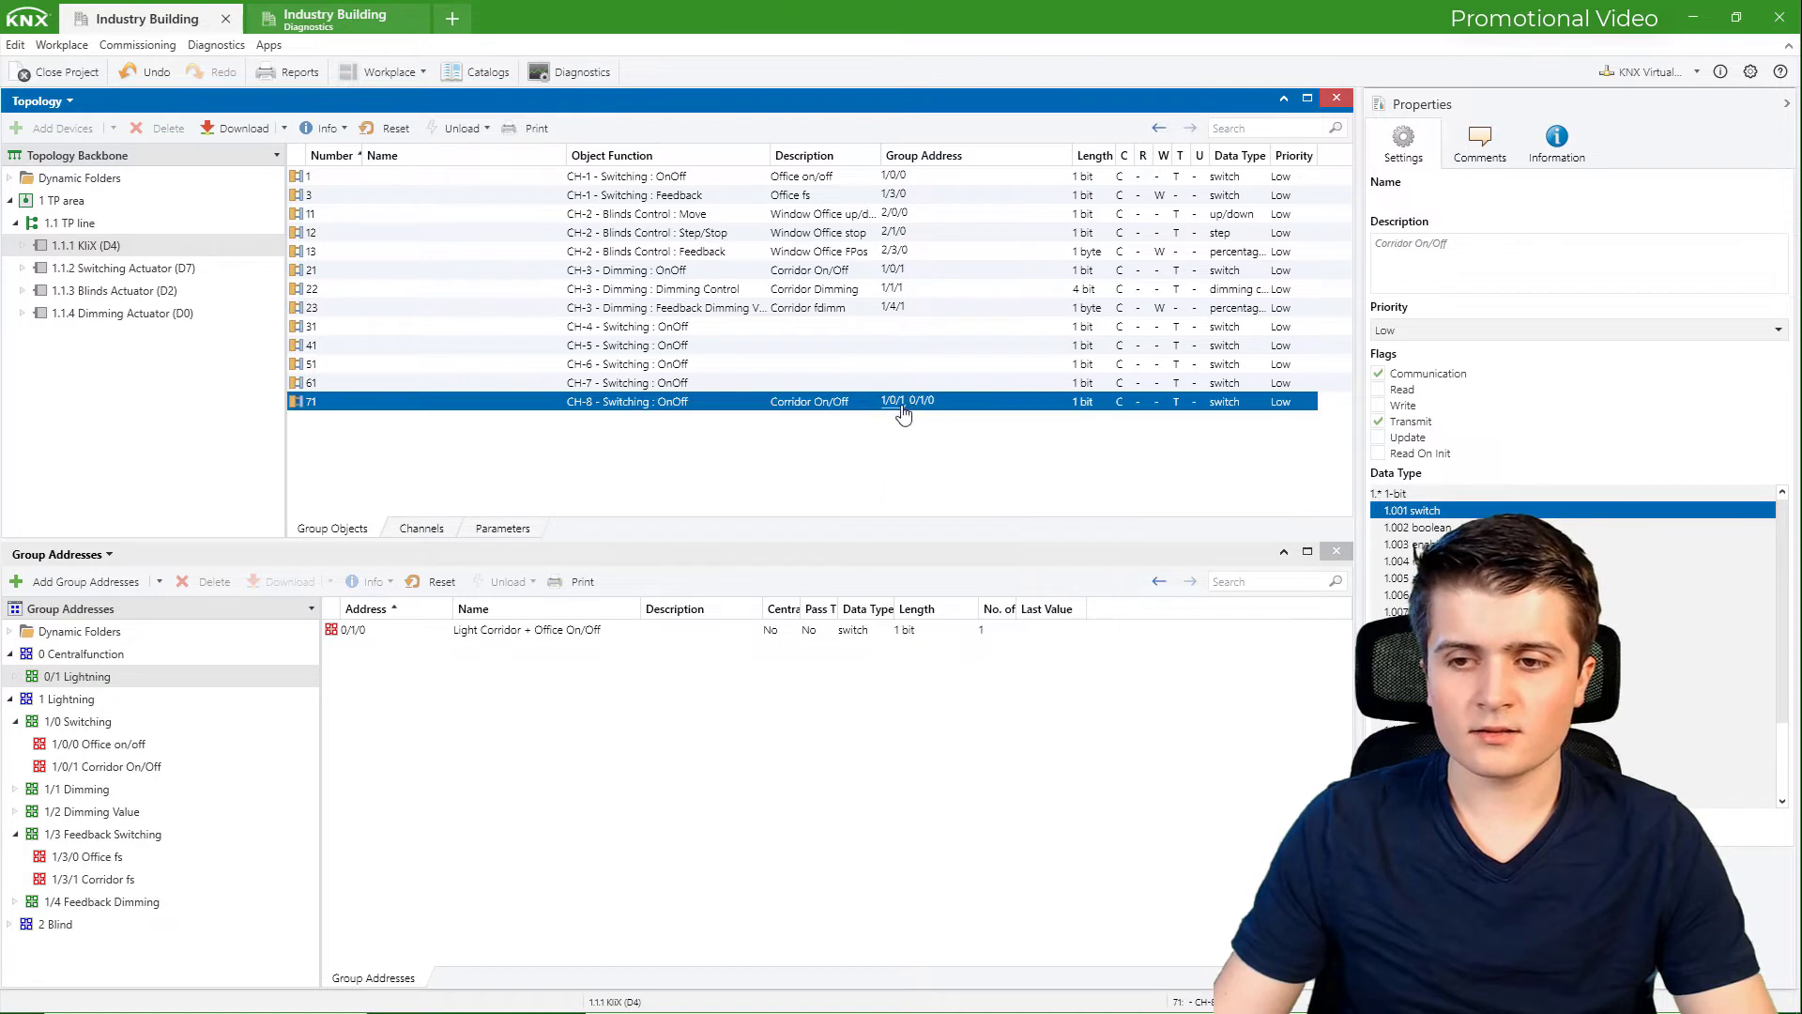
right_click(903, 414)
click(936, 484)
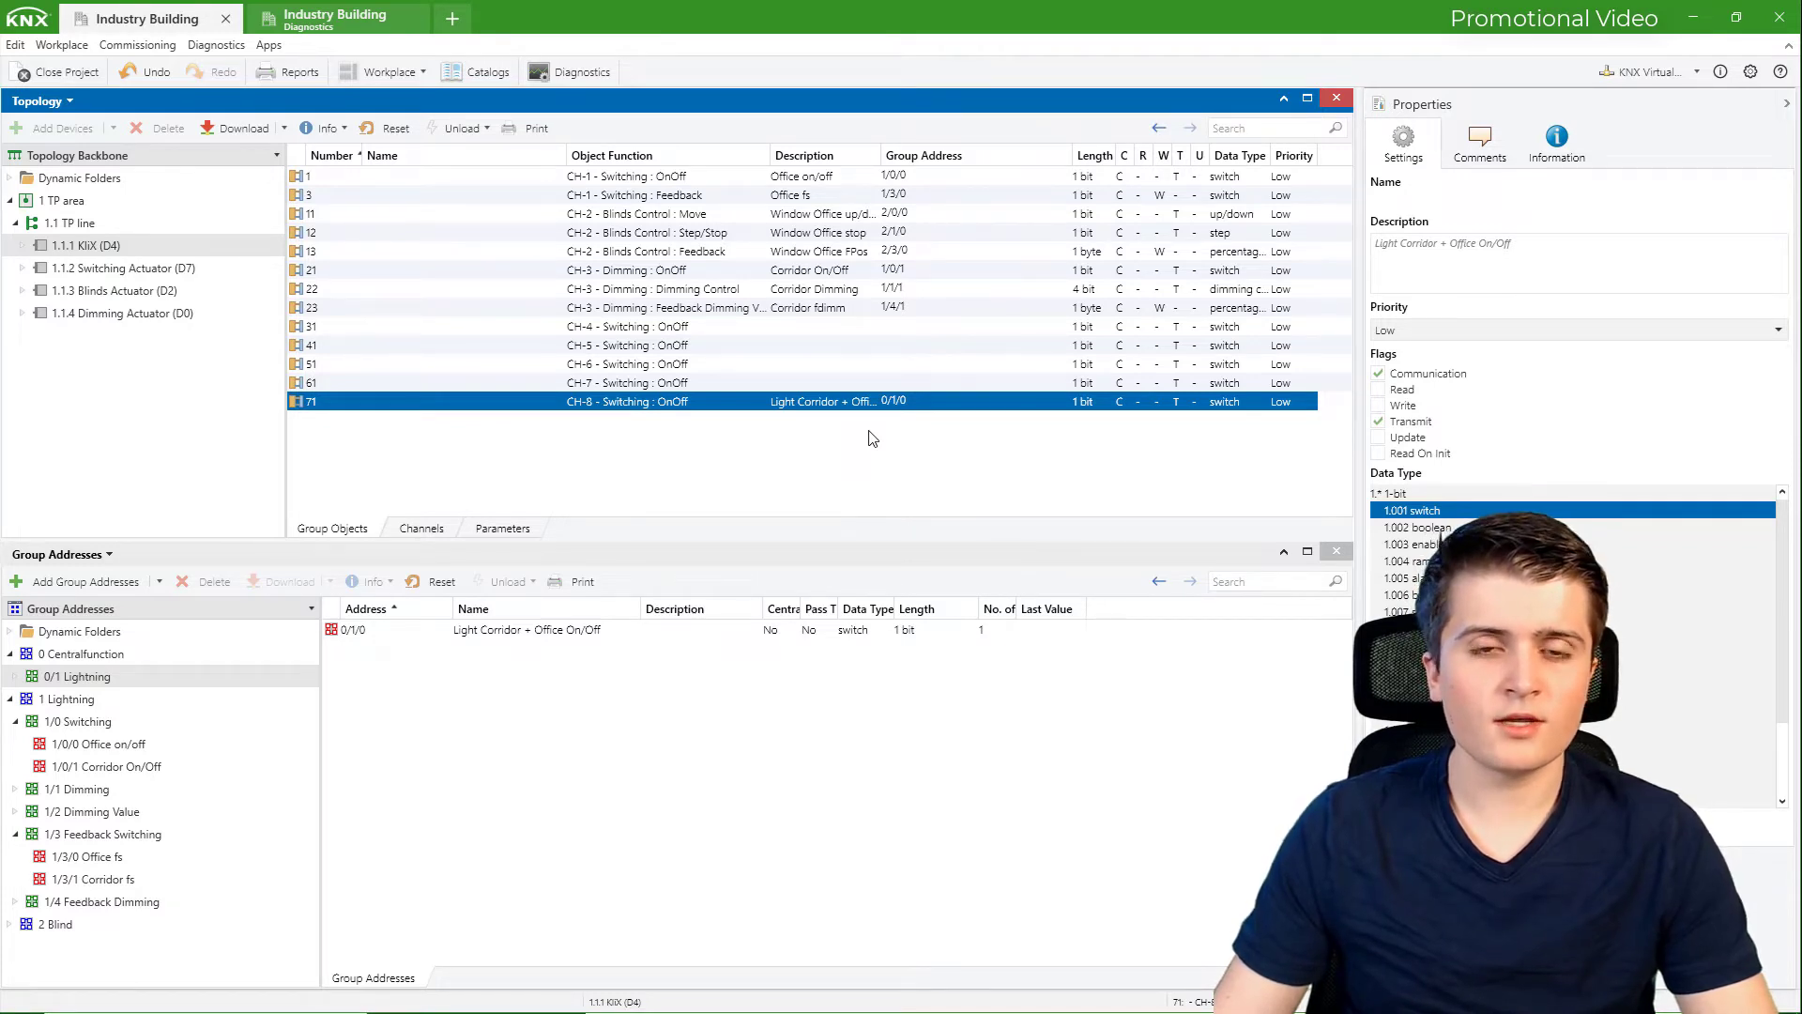
Link the CH-1 OnOff object of the Switching Actuator (D7) with group address 0/1/0
click(185, 269)
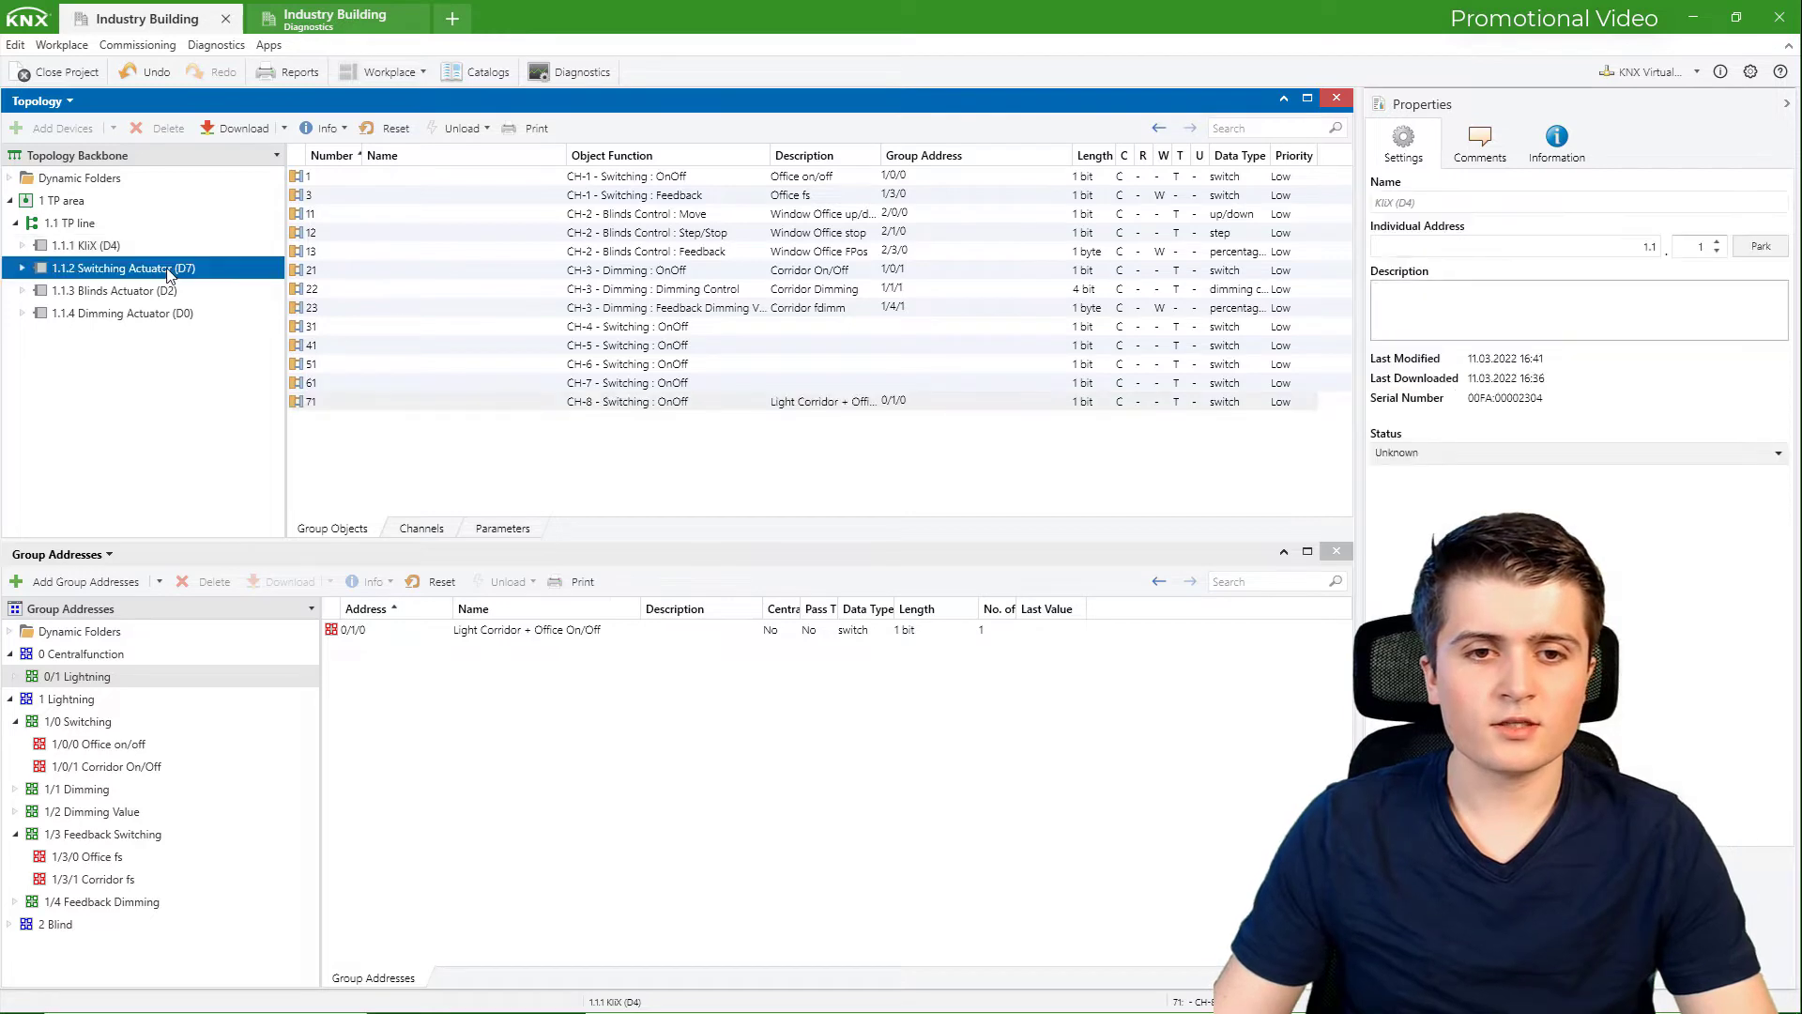
click(458, 180)
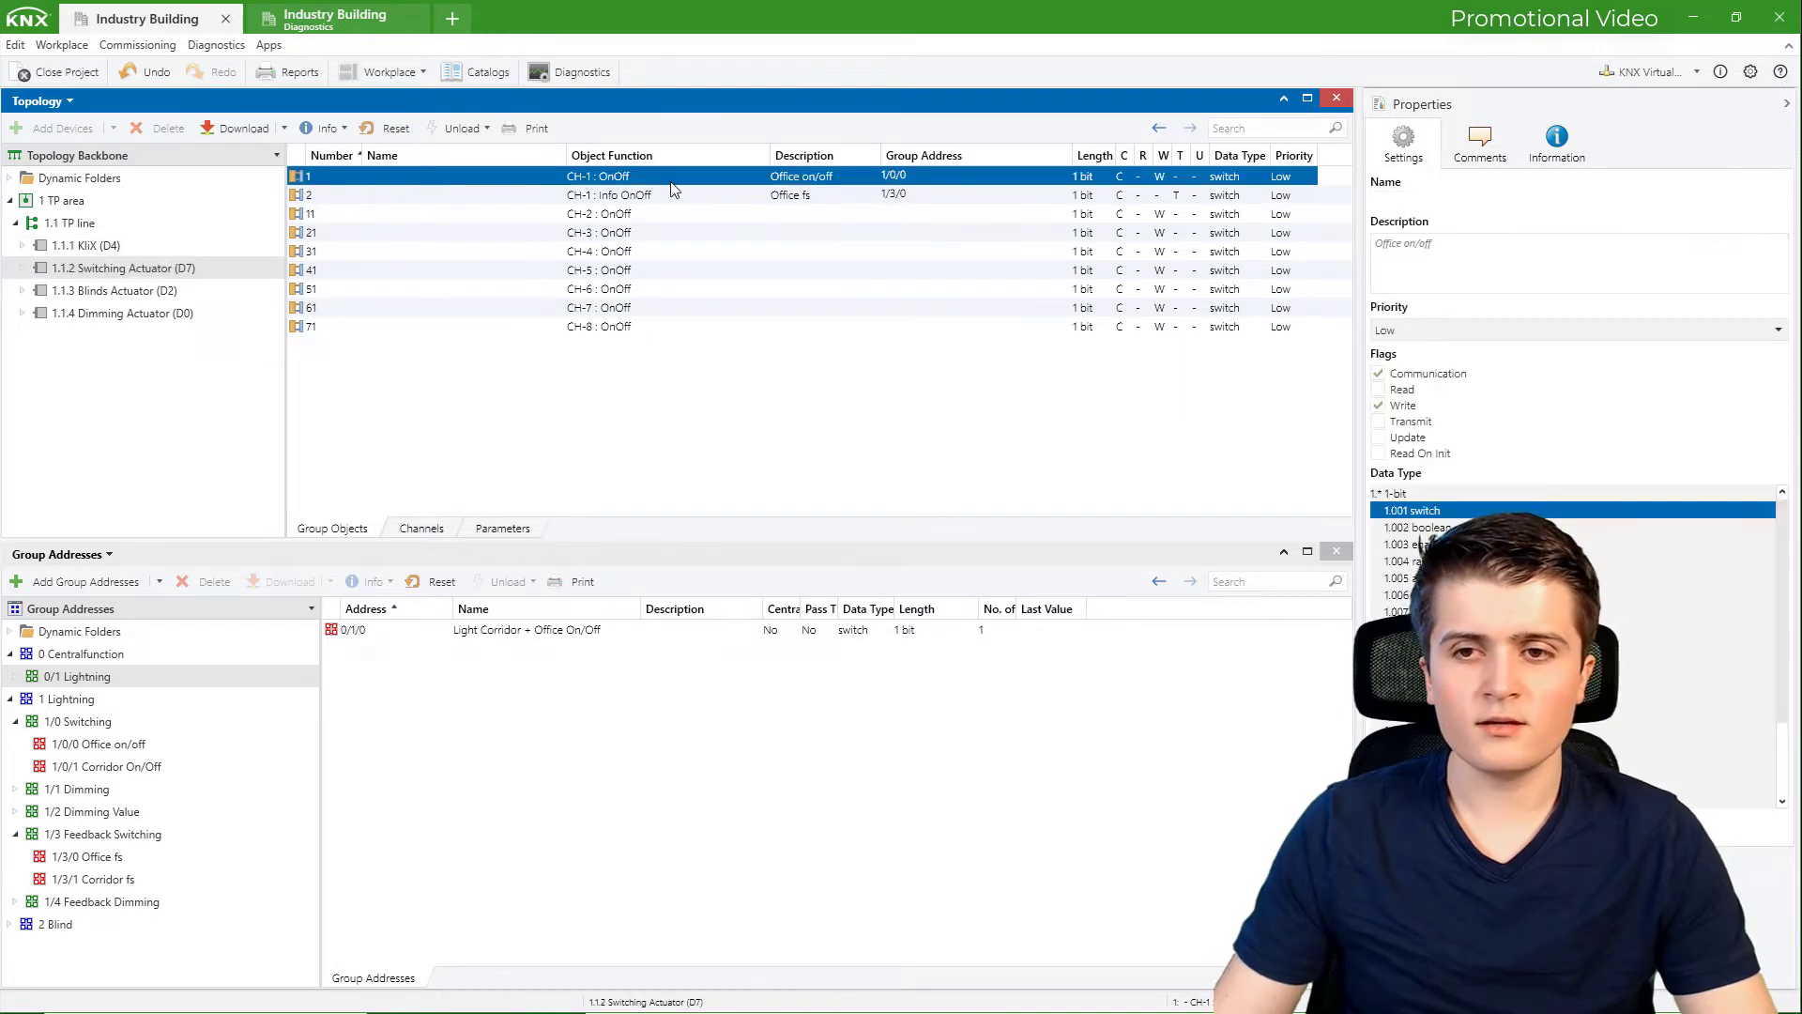
drag(549, 630, 600, 176)
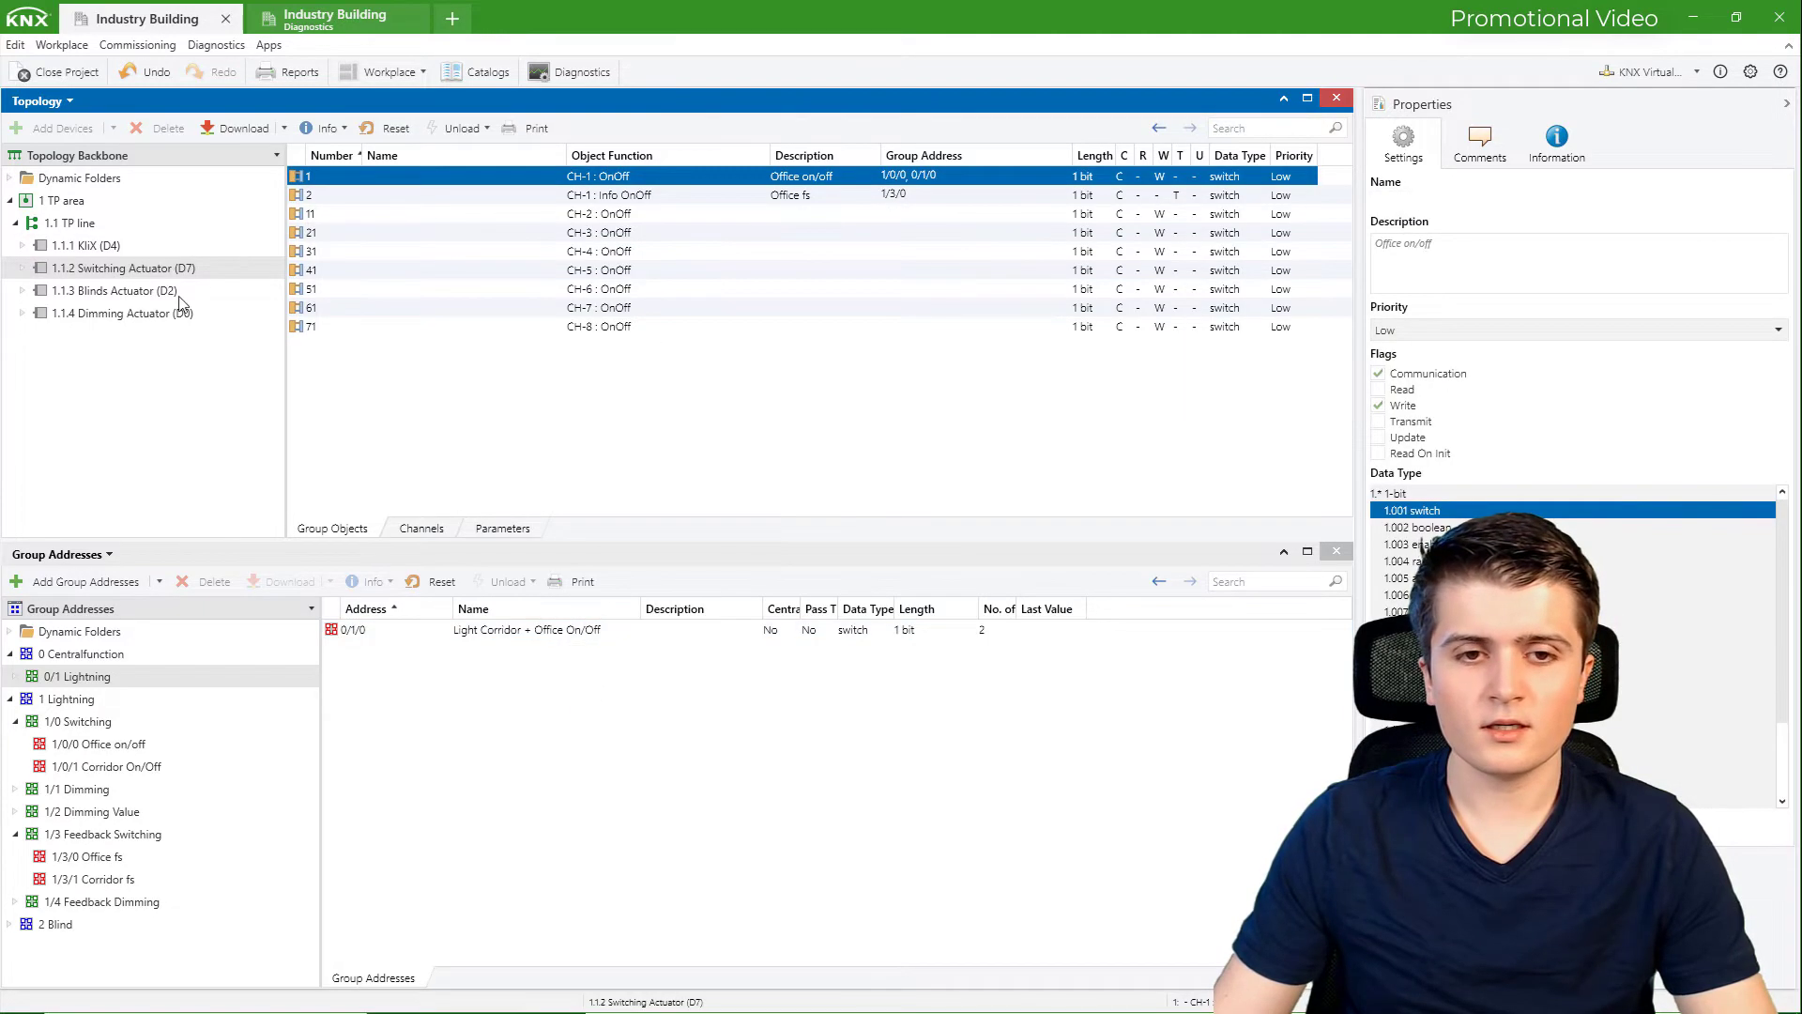
Link only the CH-1 OnOff object of the Dimming Actuator (D0) with group address 0/1/0
click(122, 314)
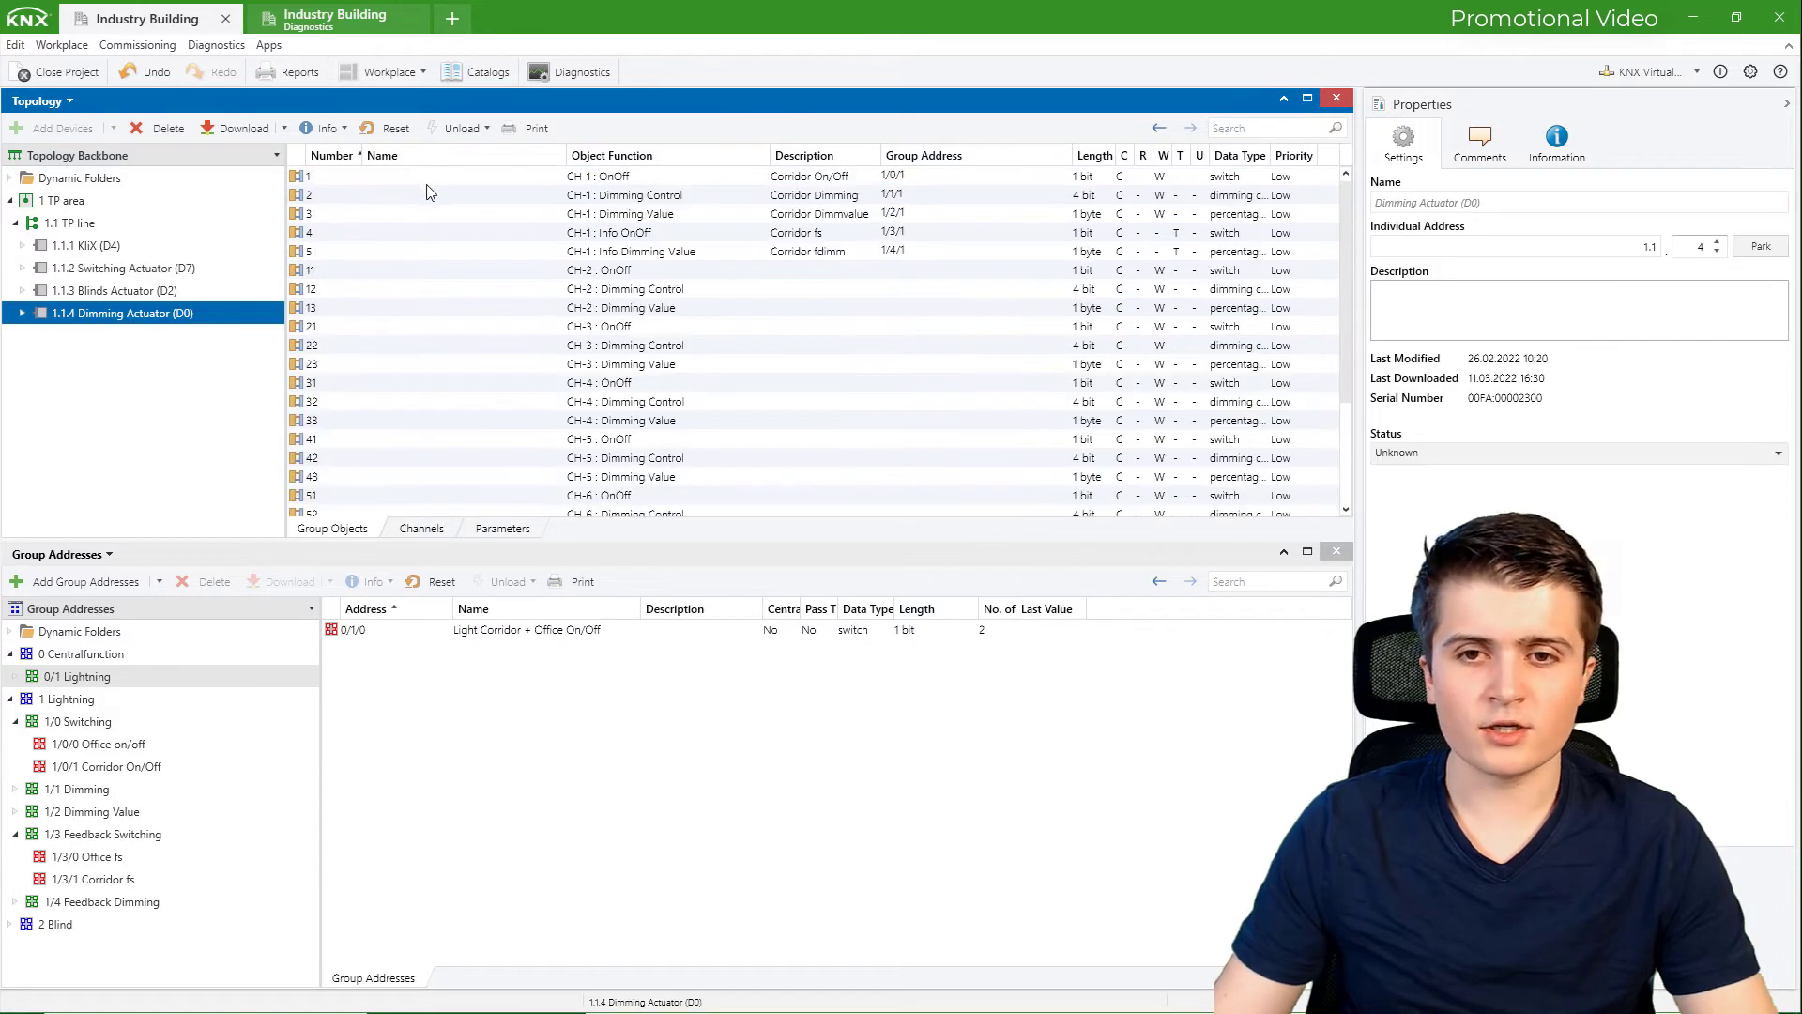
drag(486, 629, 494, 631)
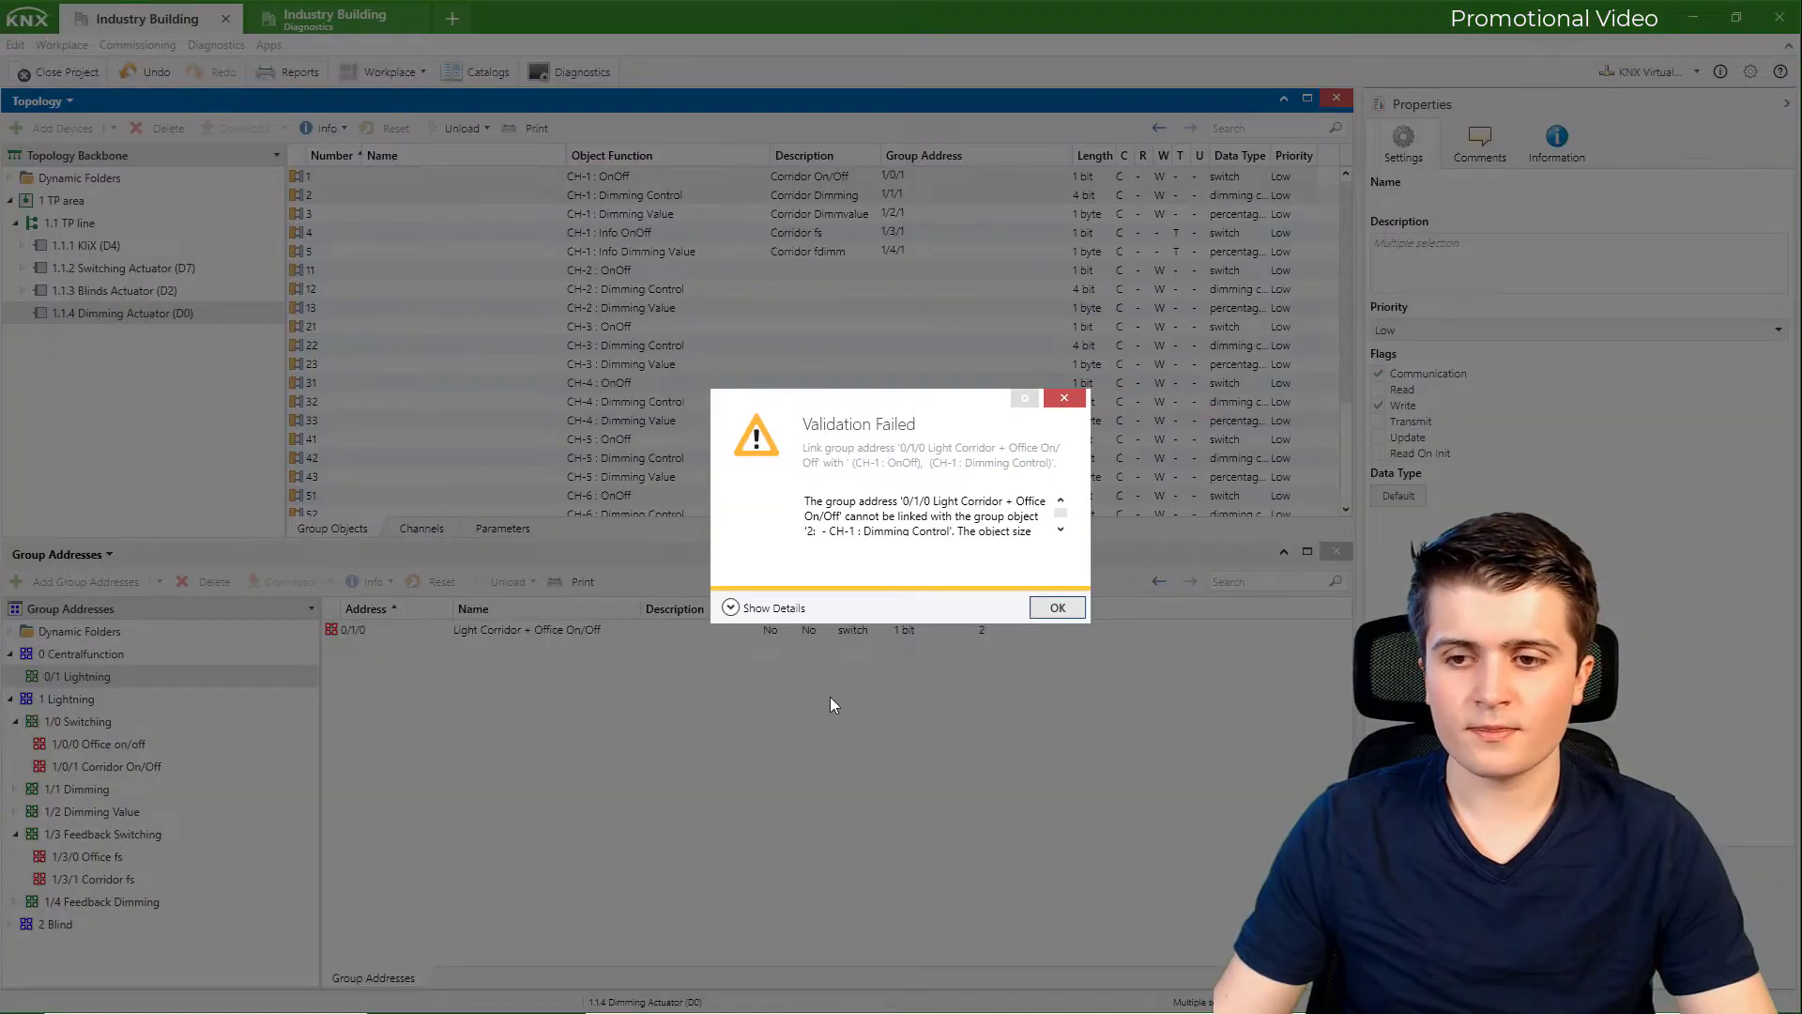
click(1057, 608)
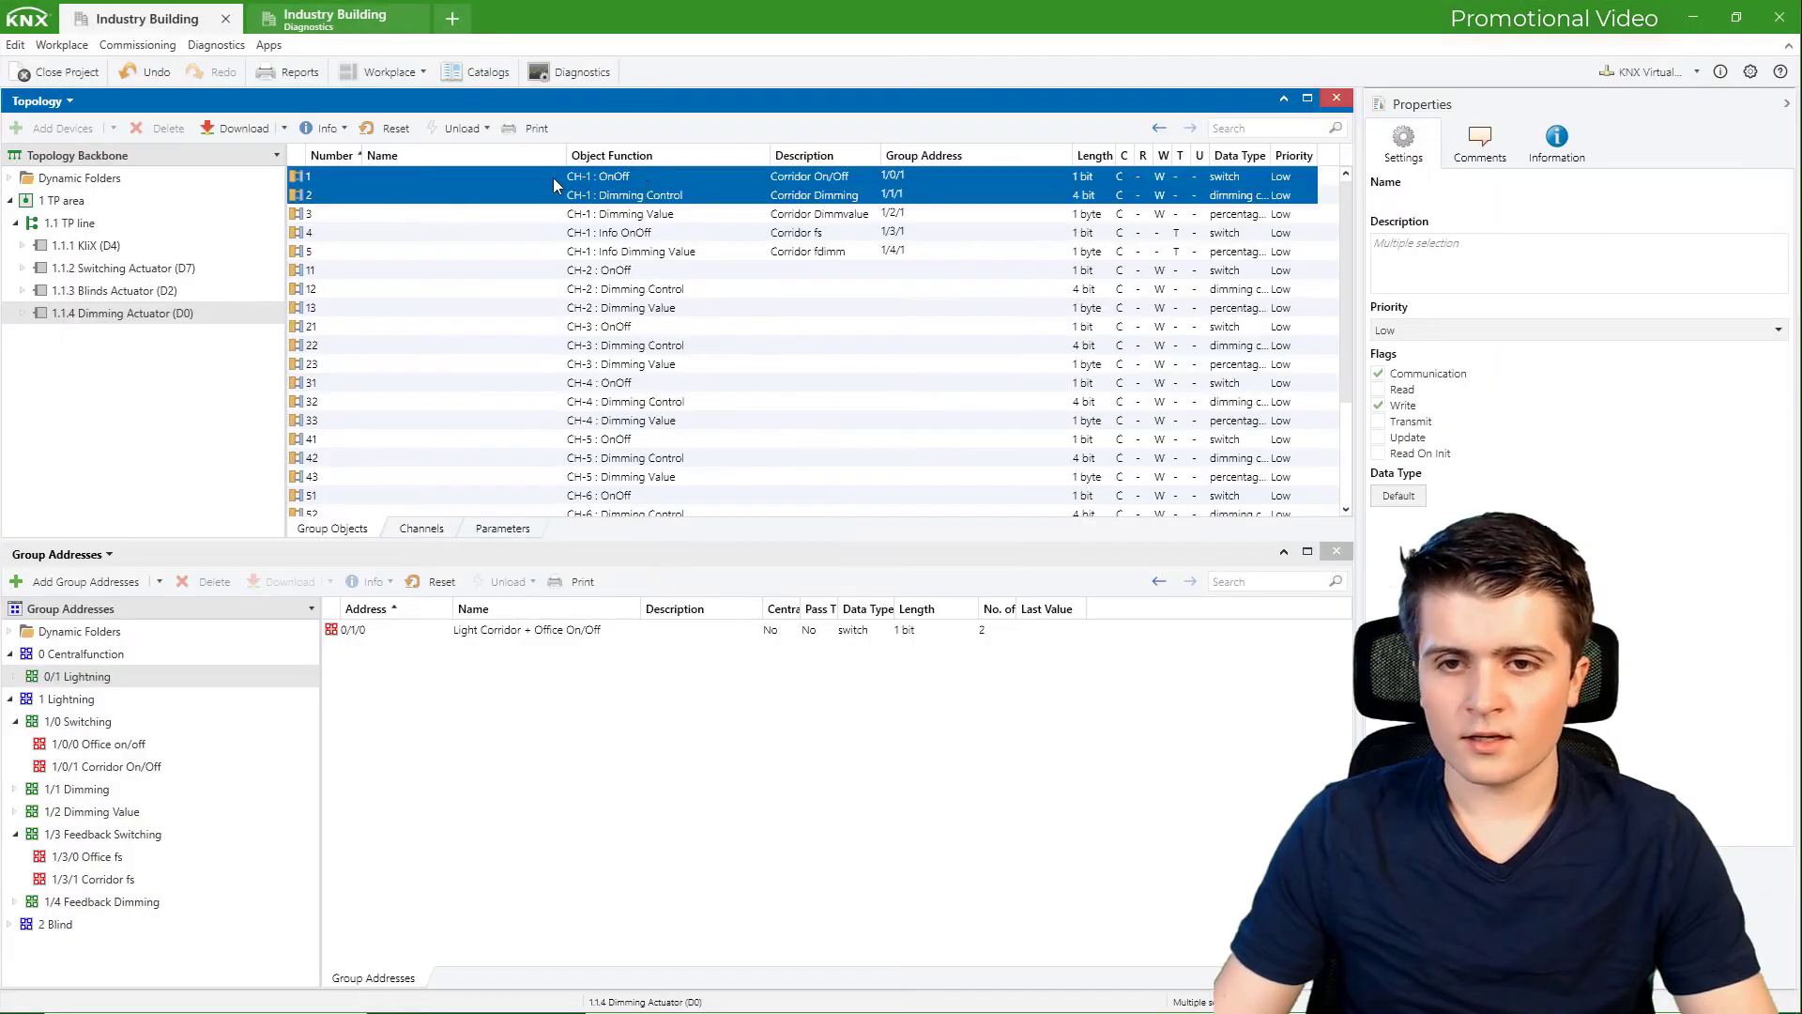
click(650, 195)
click(591, 180)
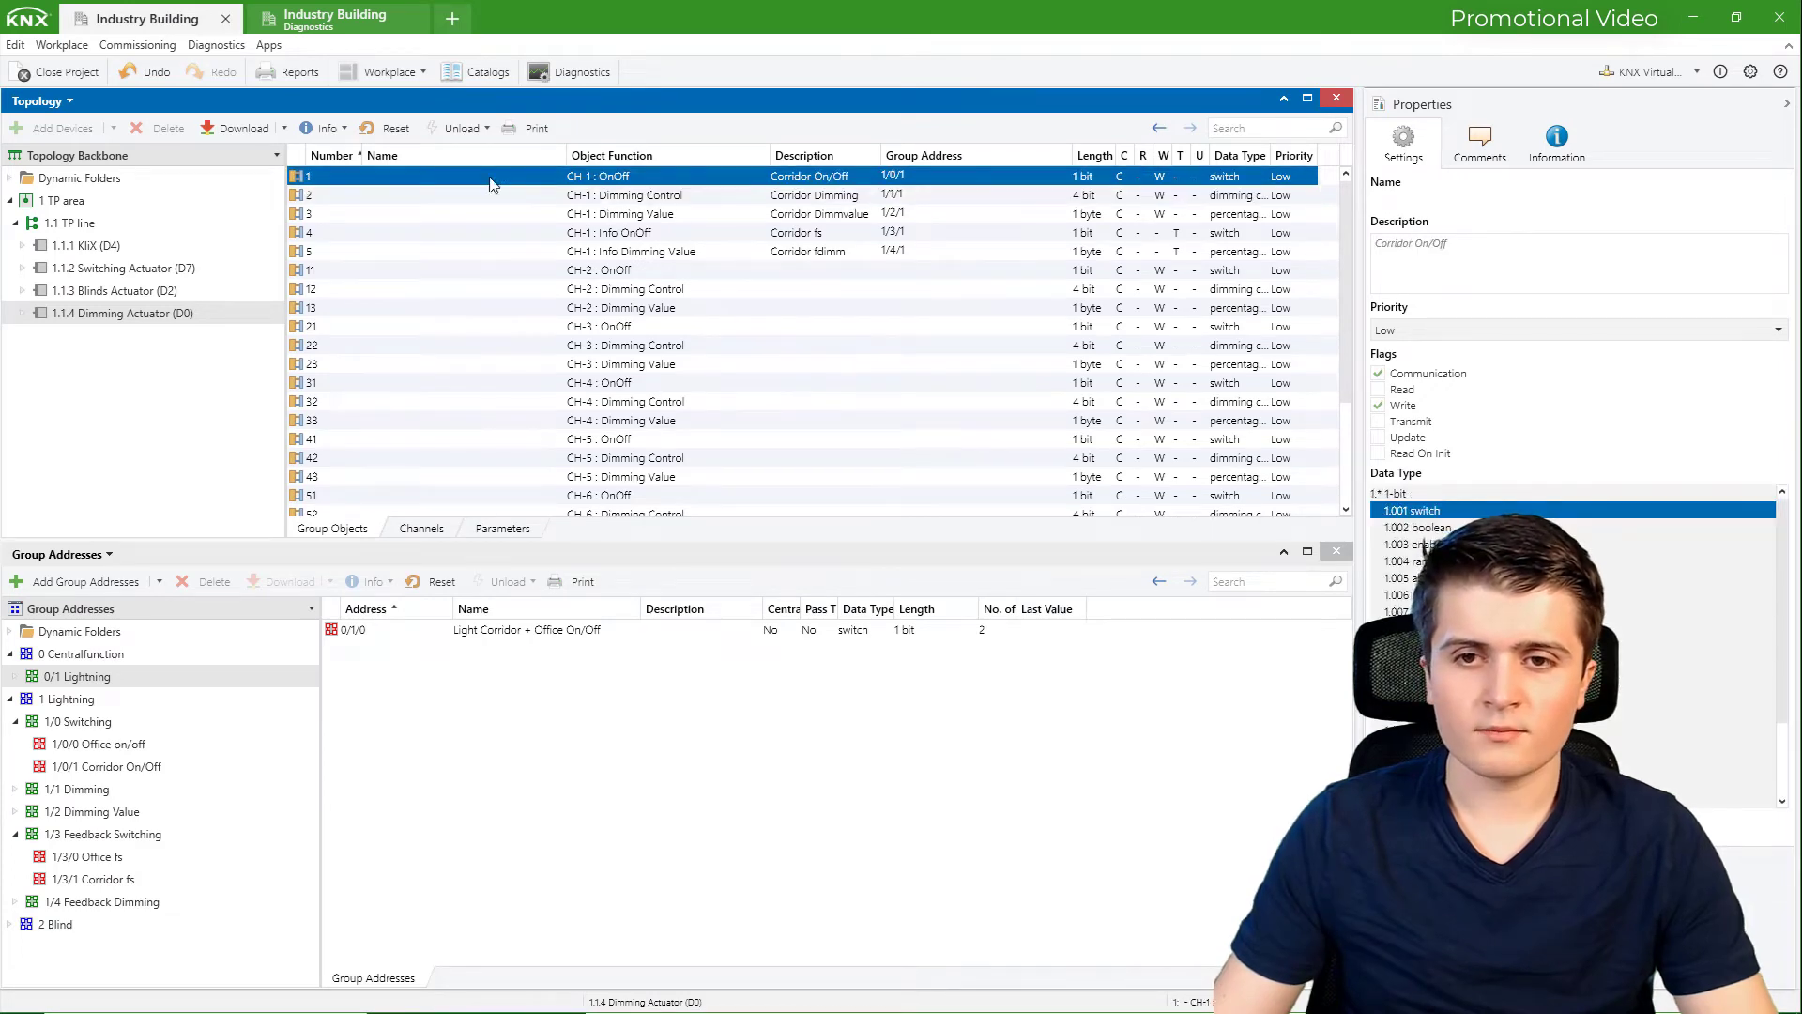
drag(490, 183, 594, 630)
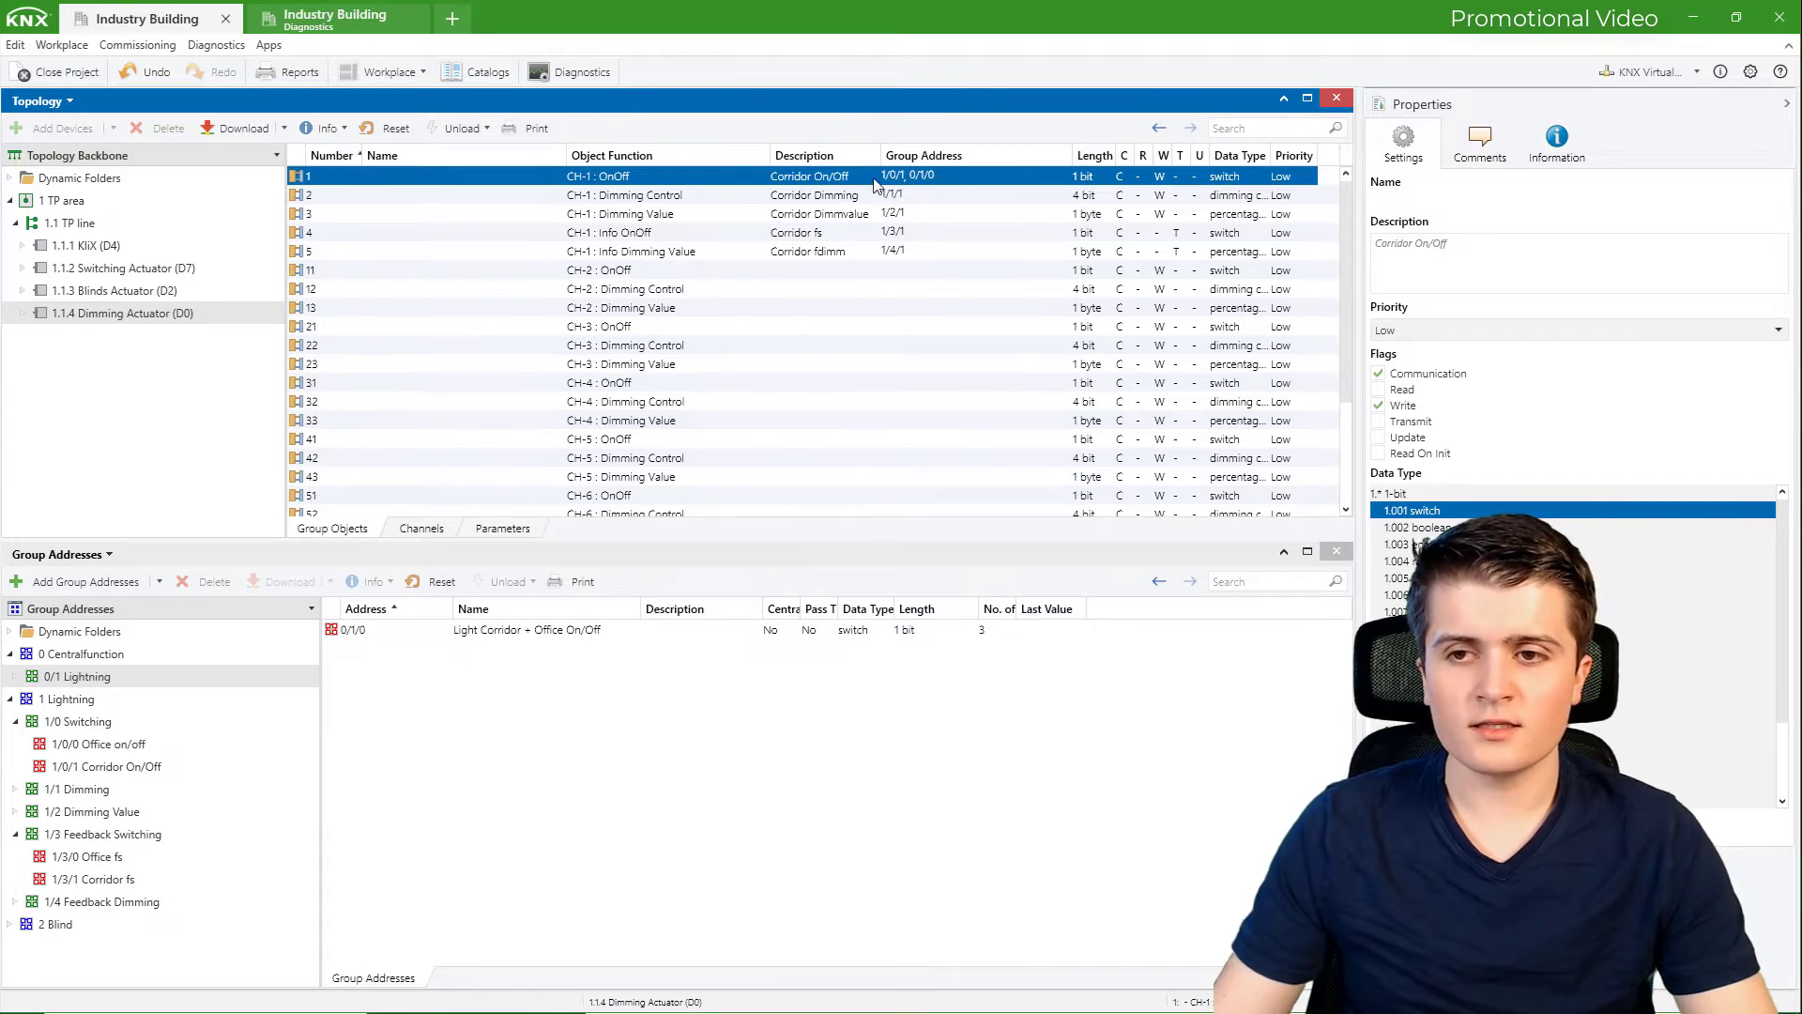
Check the group addresses linked to the CH-1 OnOff objects of the Dimming Actuator (D0) and the Switching Actuator (D7)
mouse_move(899, 186)
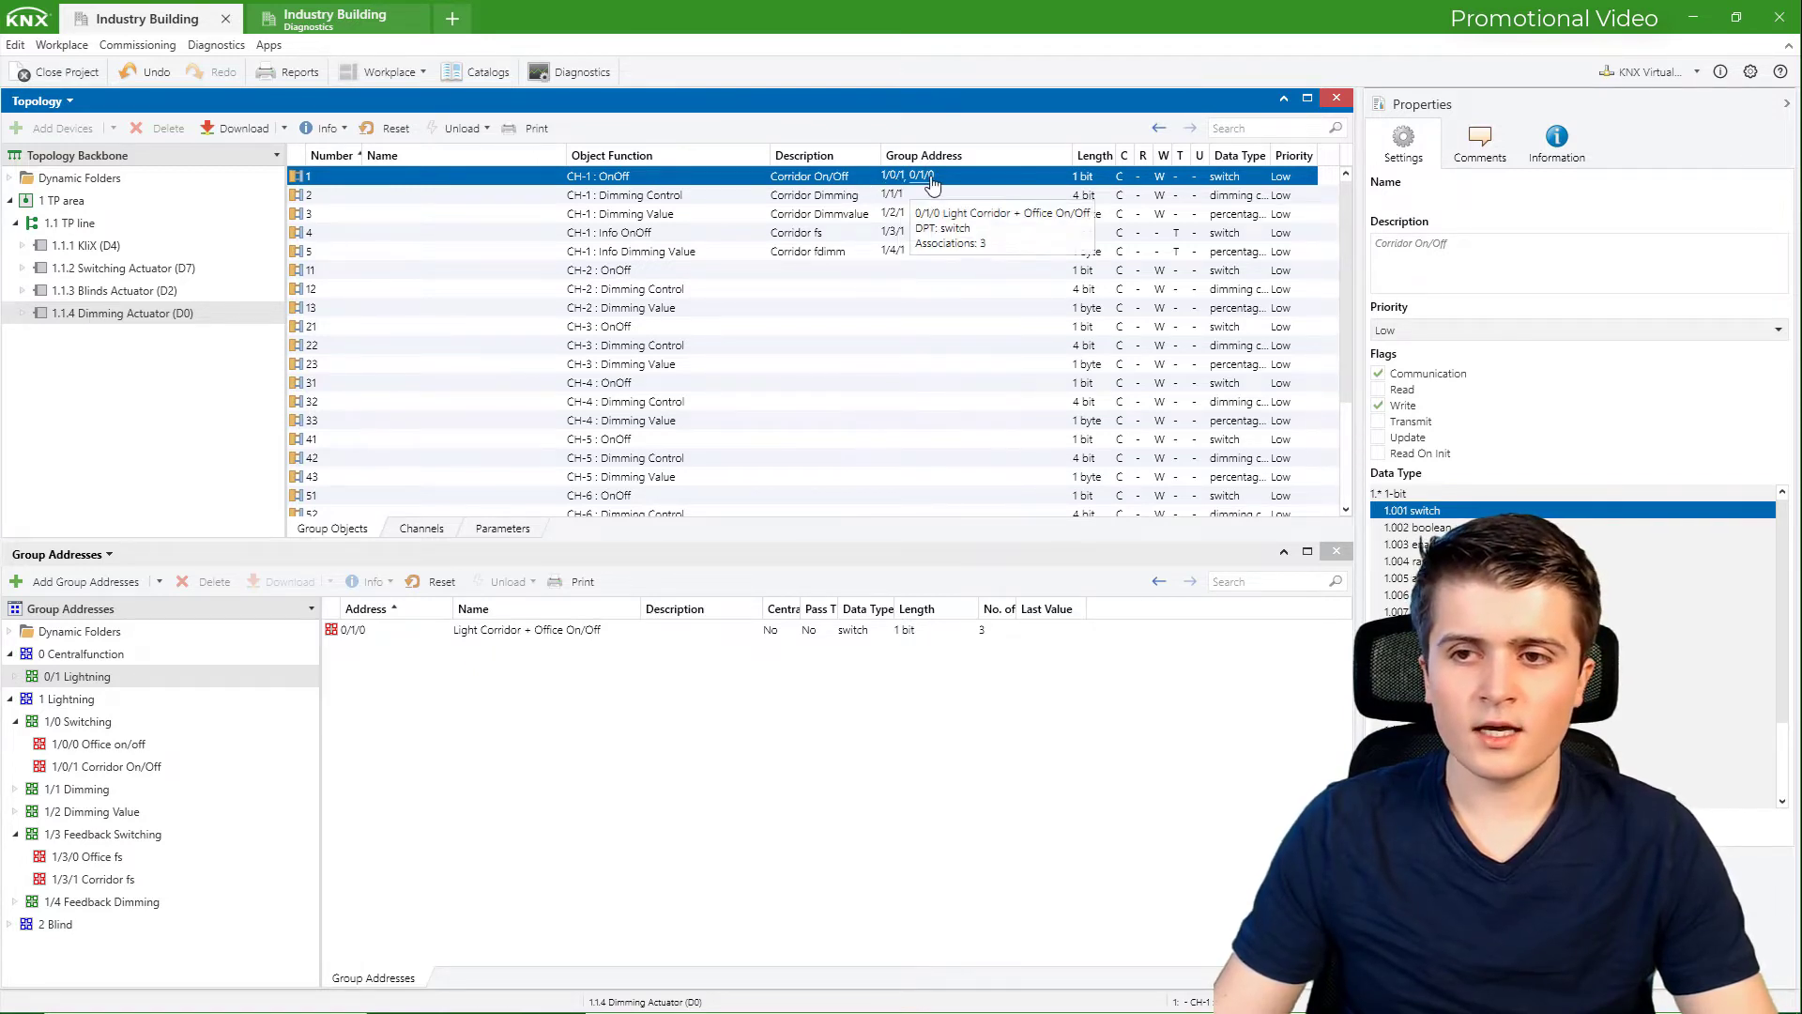
click(187, 268)
click(832, 181)
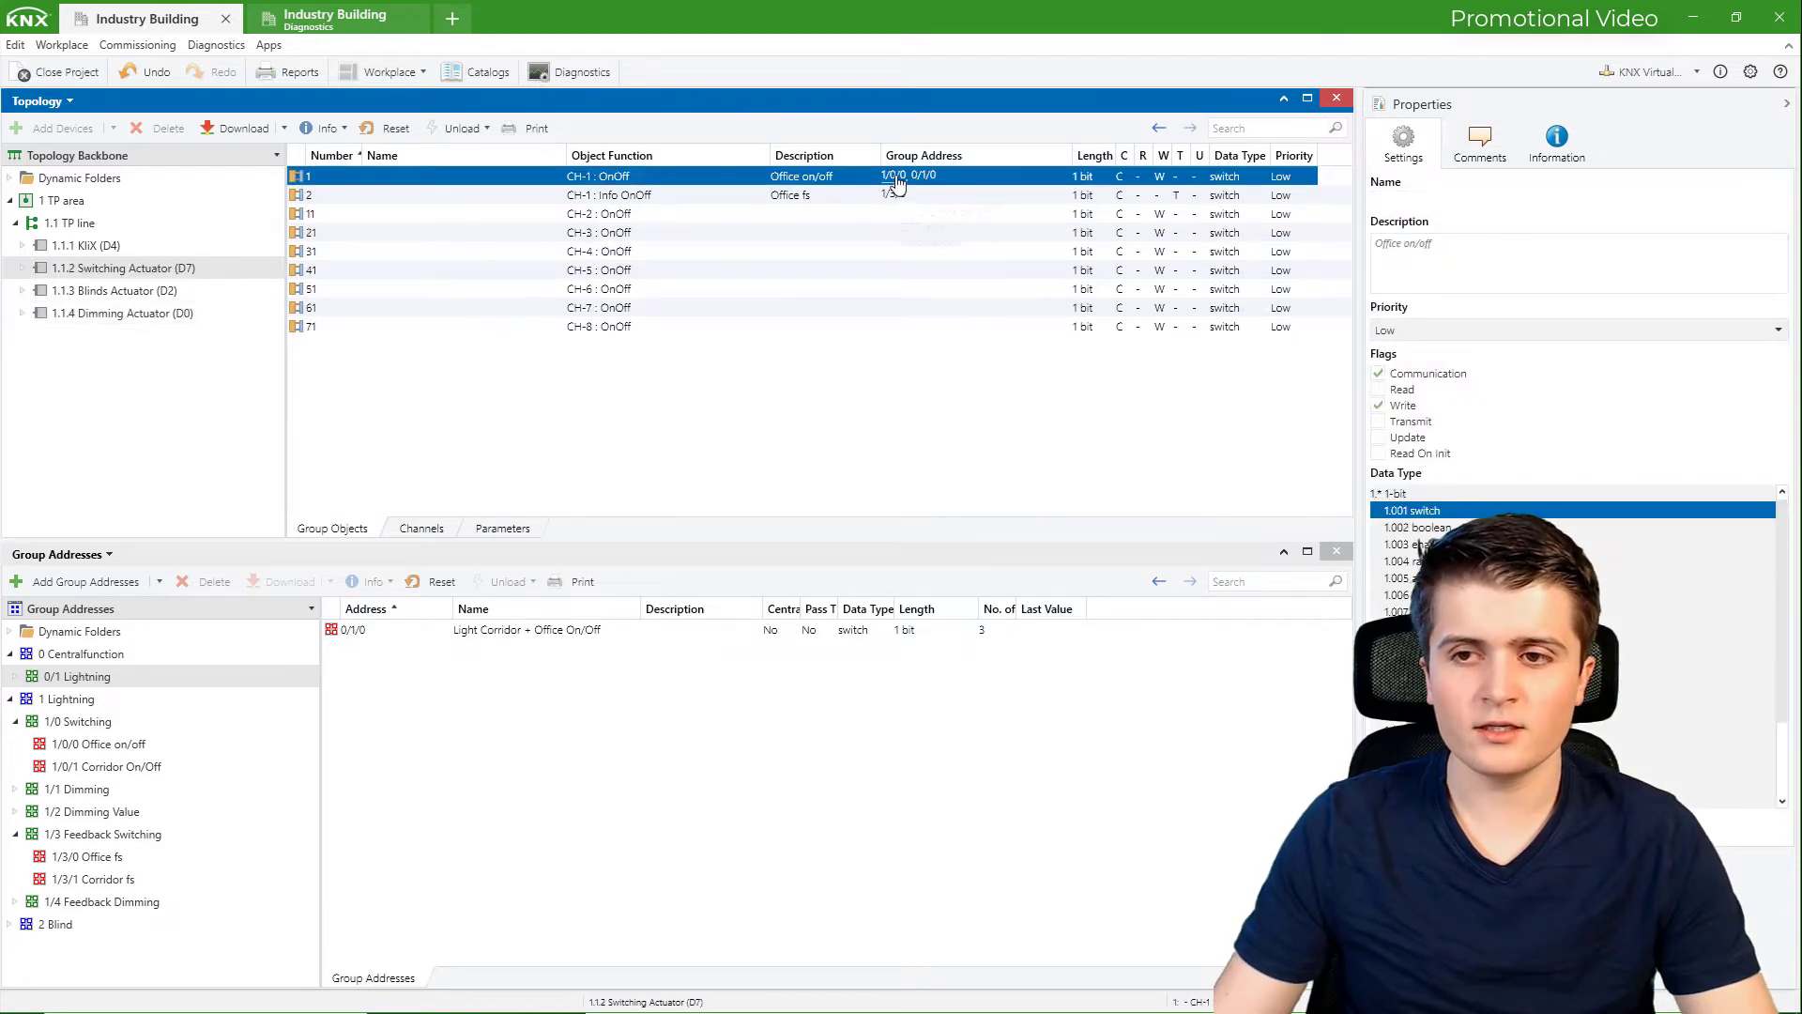
mouse_move(898, 183)
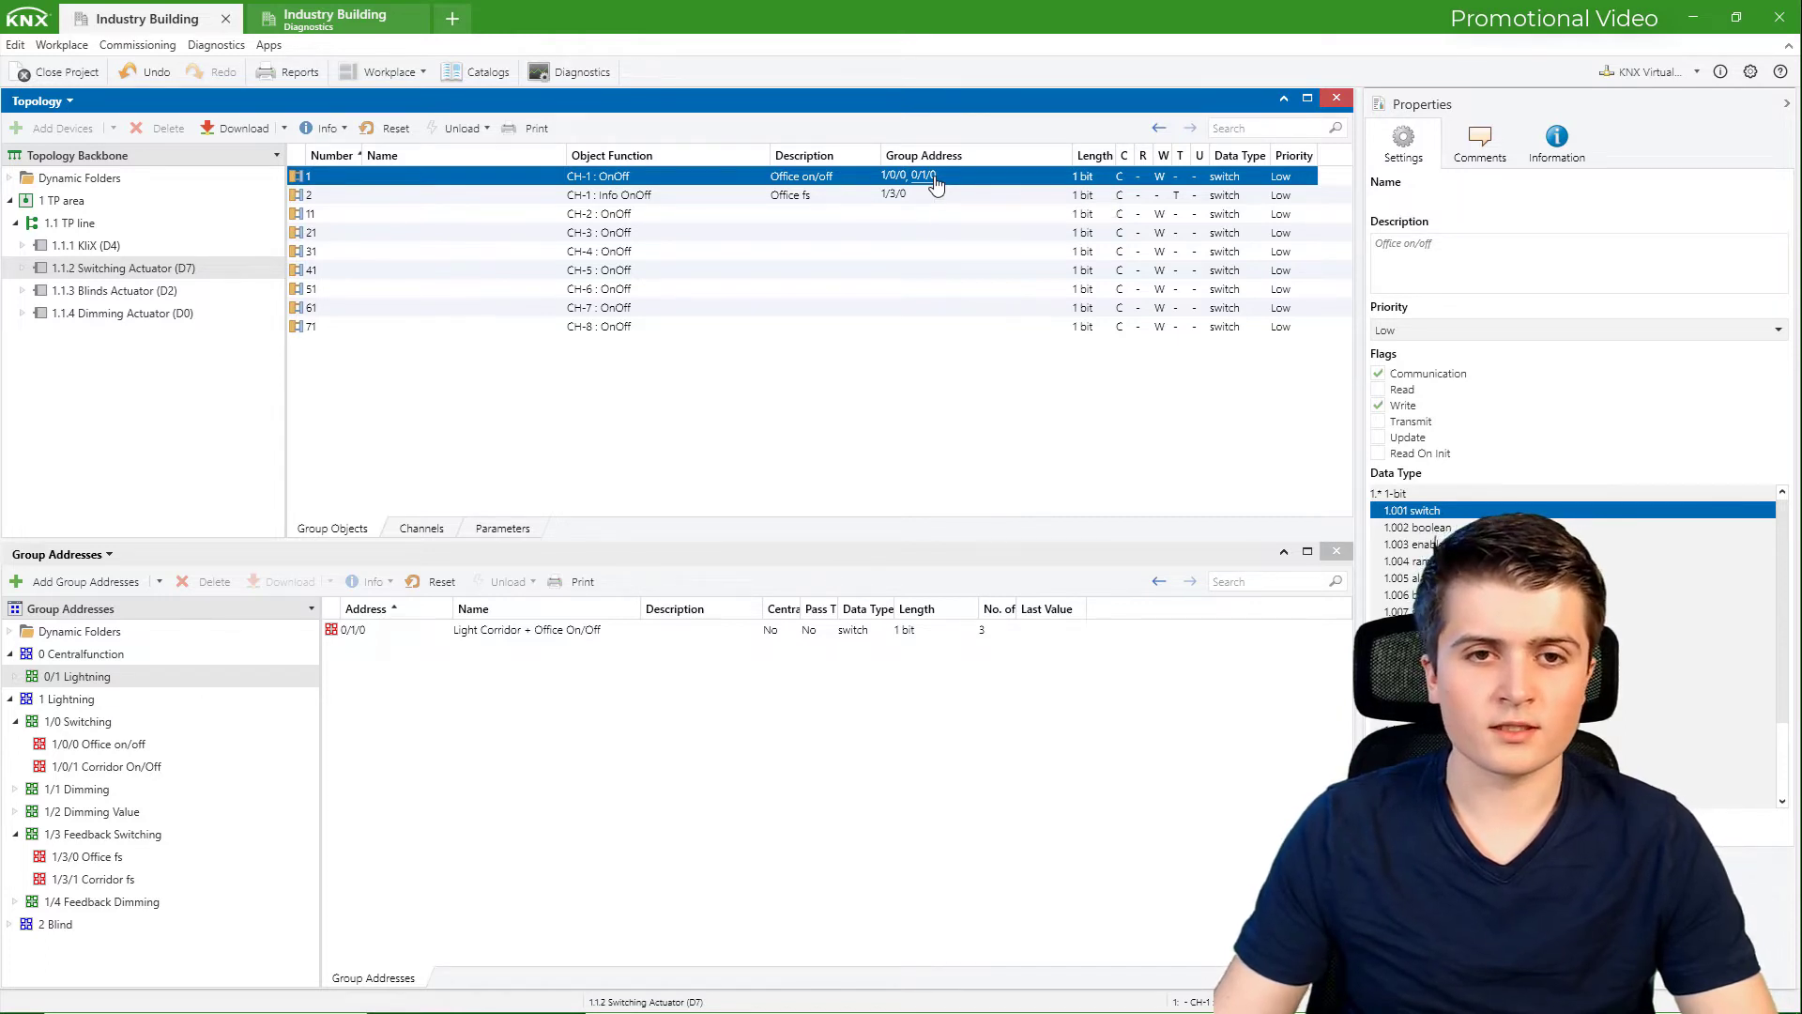
Download the application to all devices in the Modified devices dynamic folder
click(11, 177)
click(89, 226)
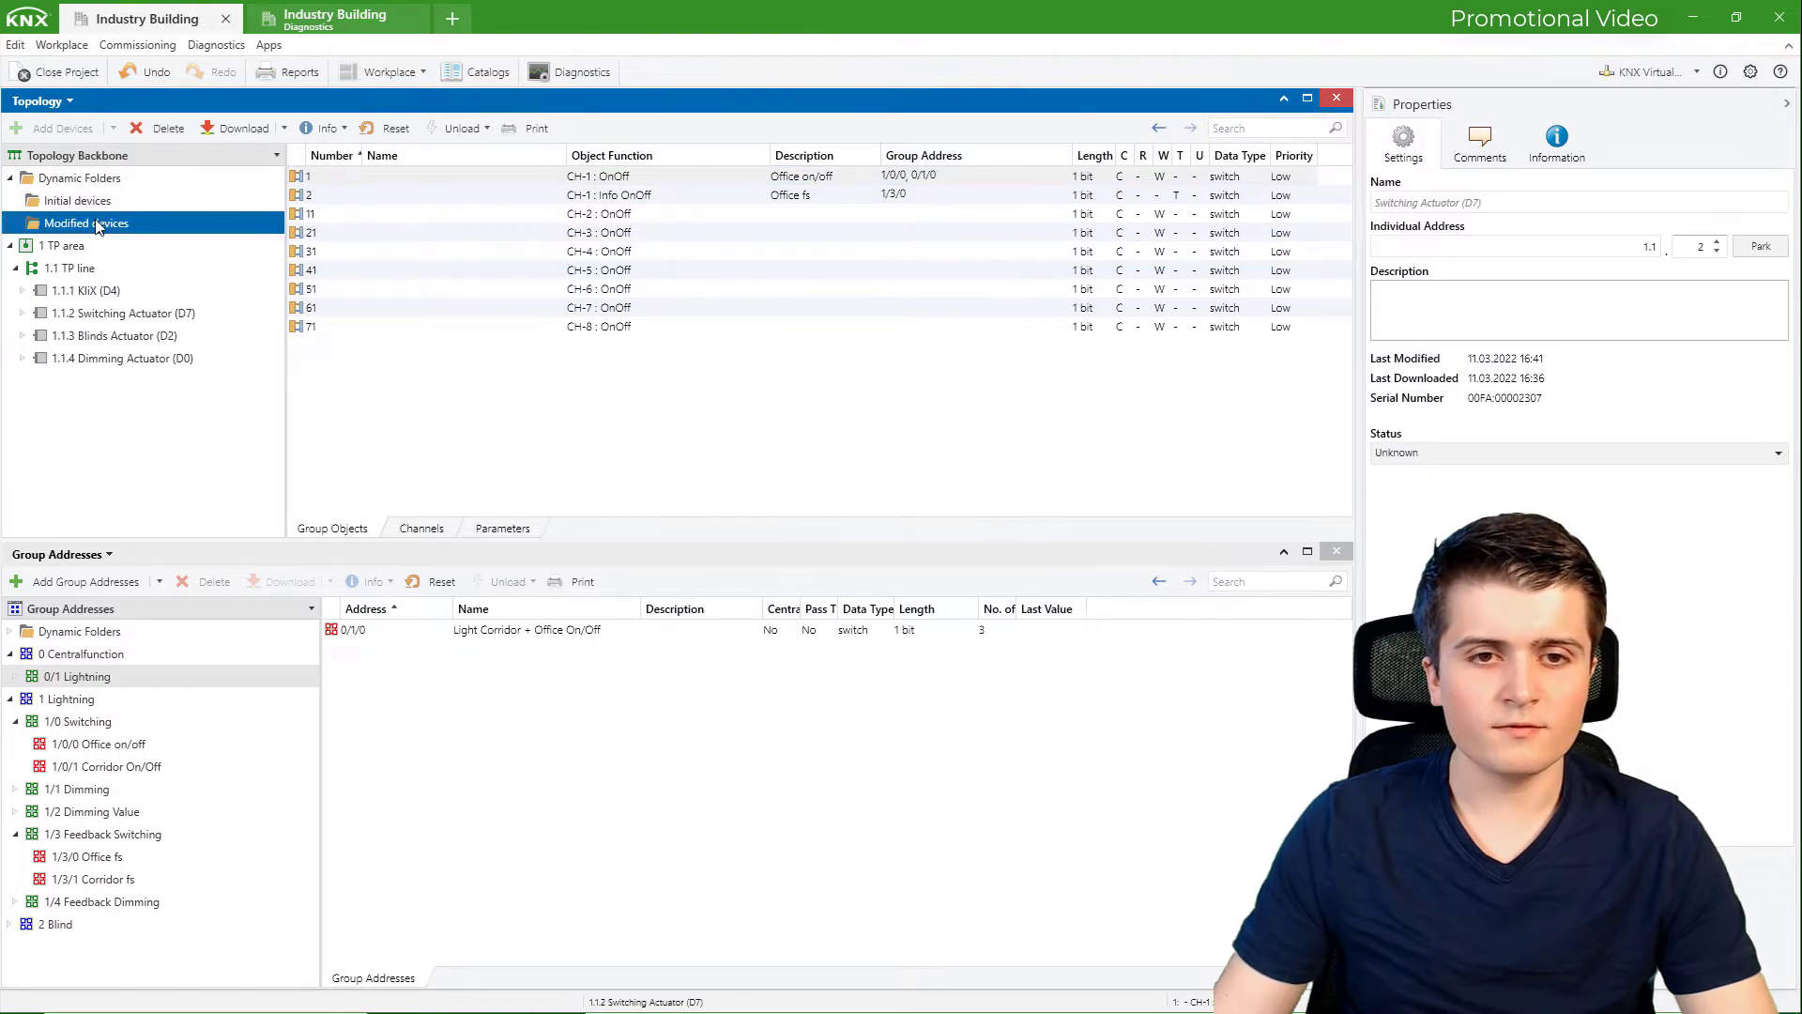
click(282, 128)
click(281, 267)
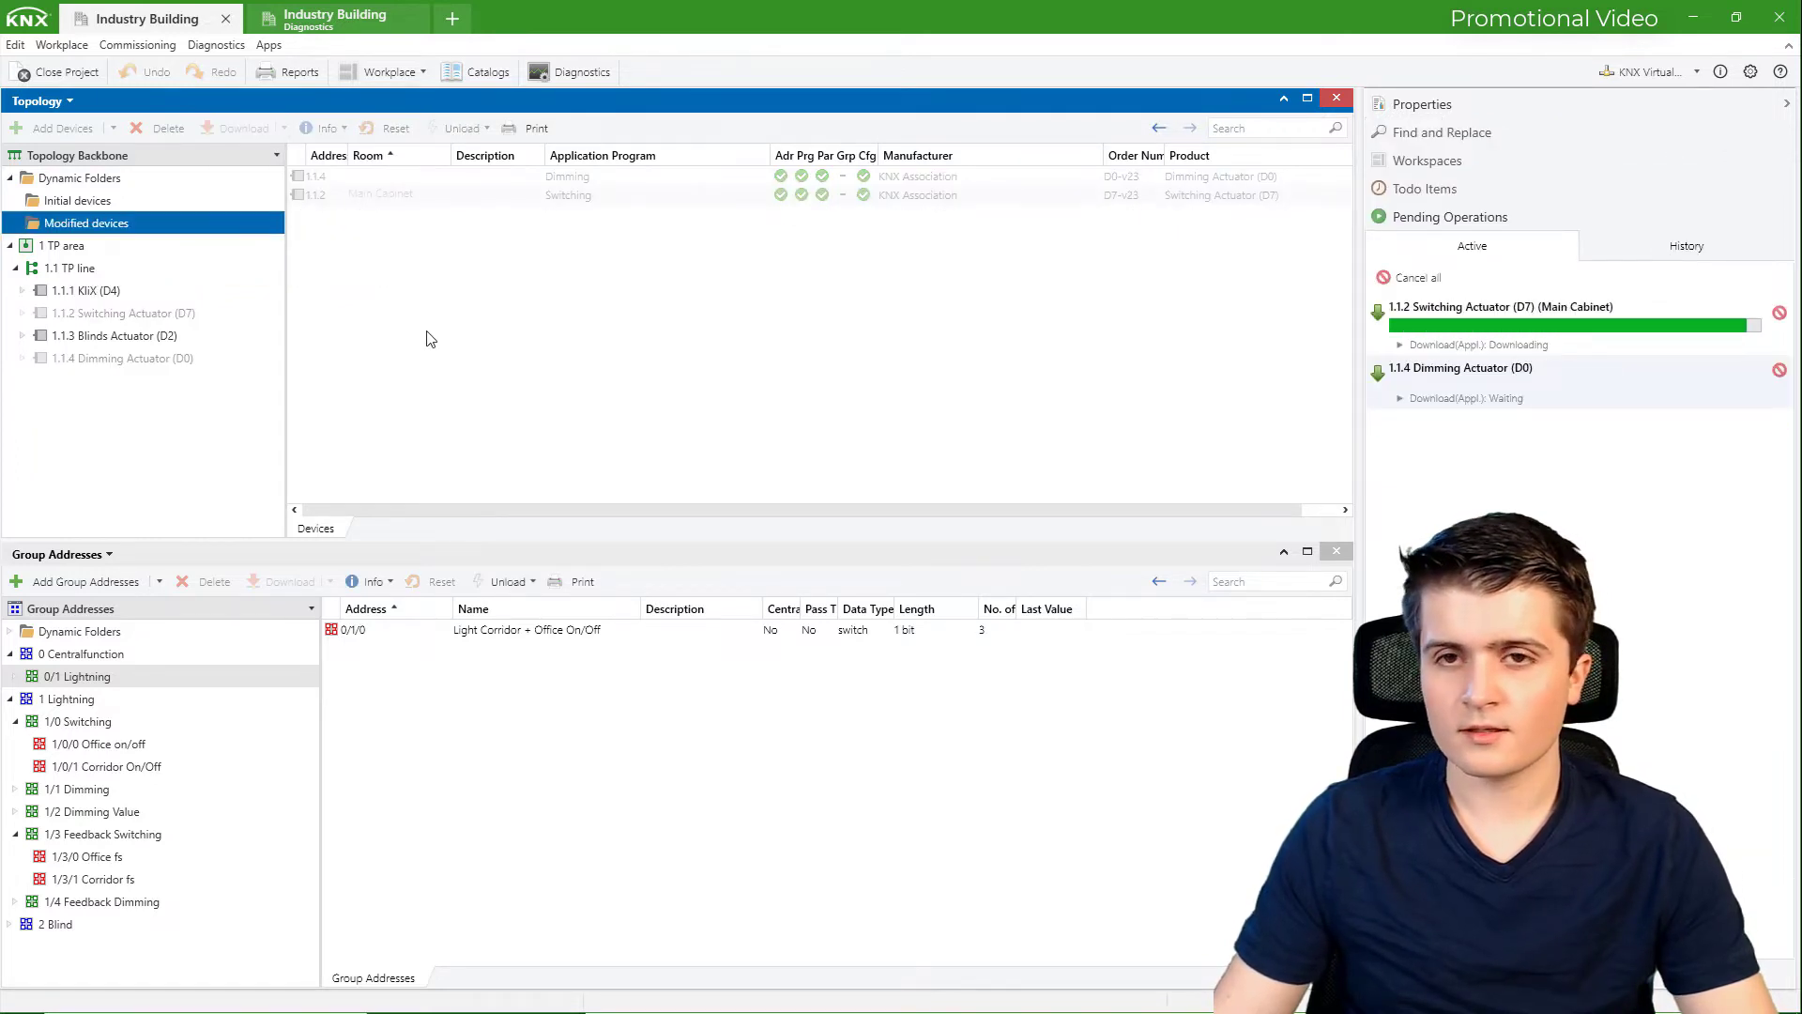
Clear all recorded download telegrams from the group monitor in the diagnostics window
click(335, 19)
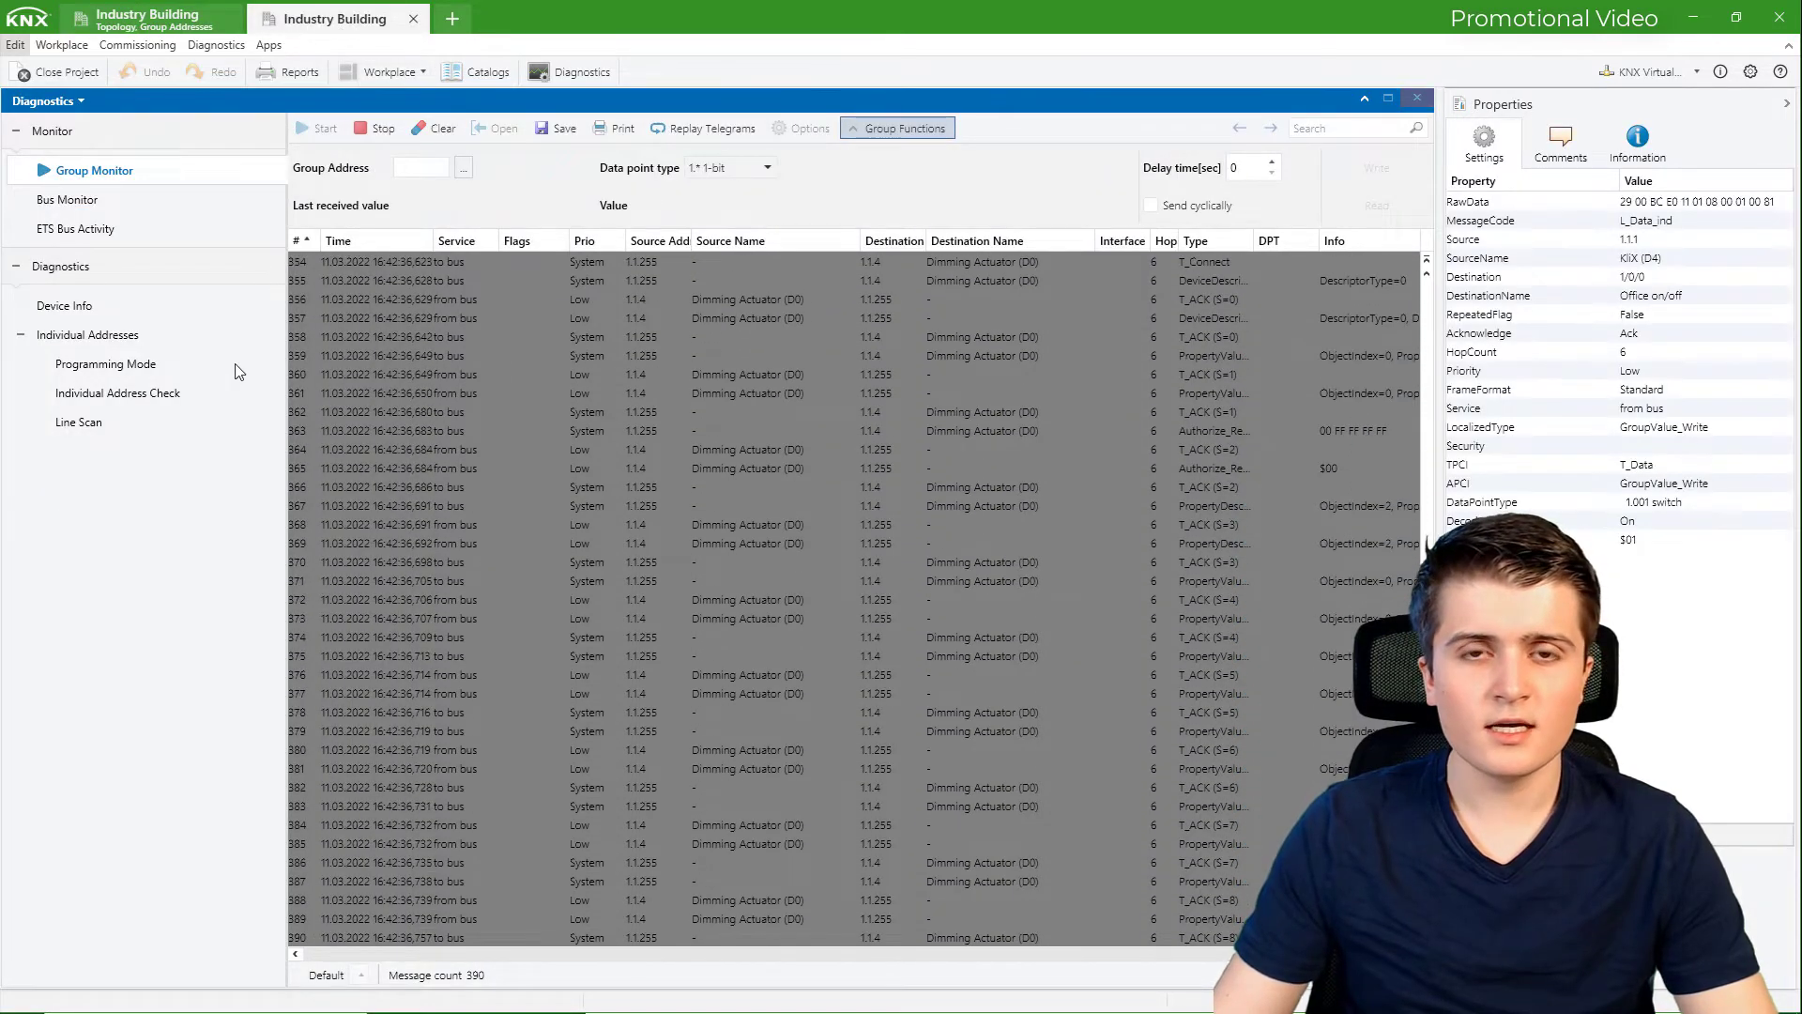
click(447, 141)
click(991, 604)
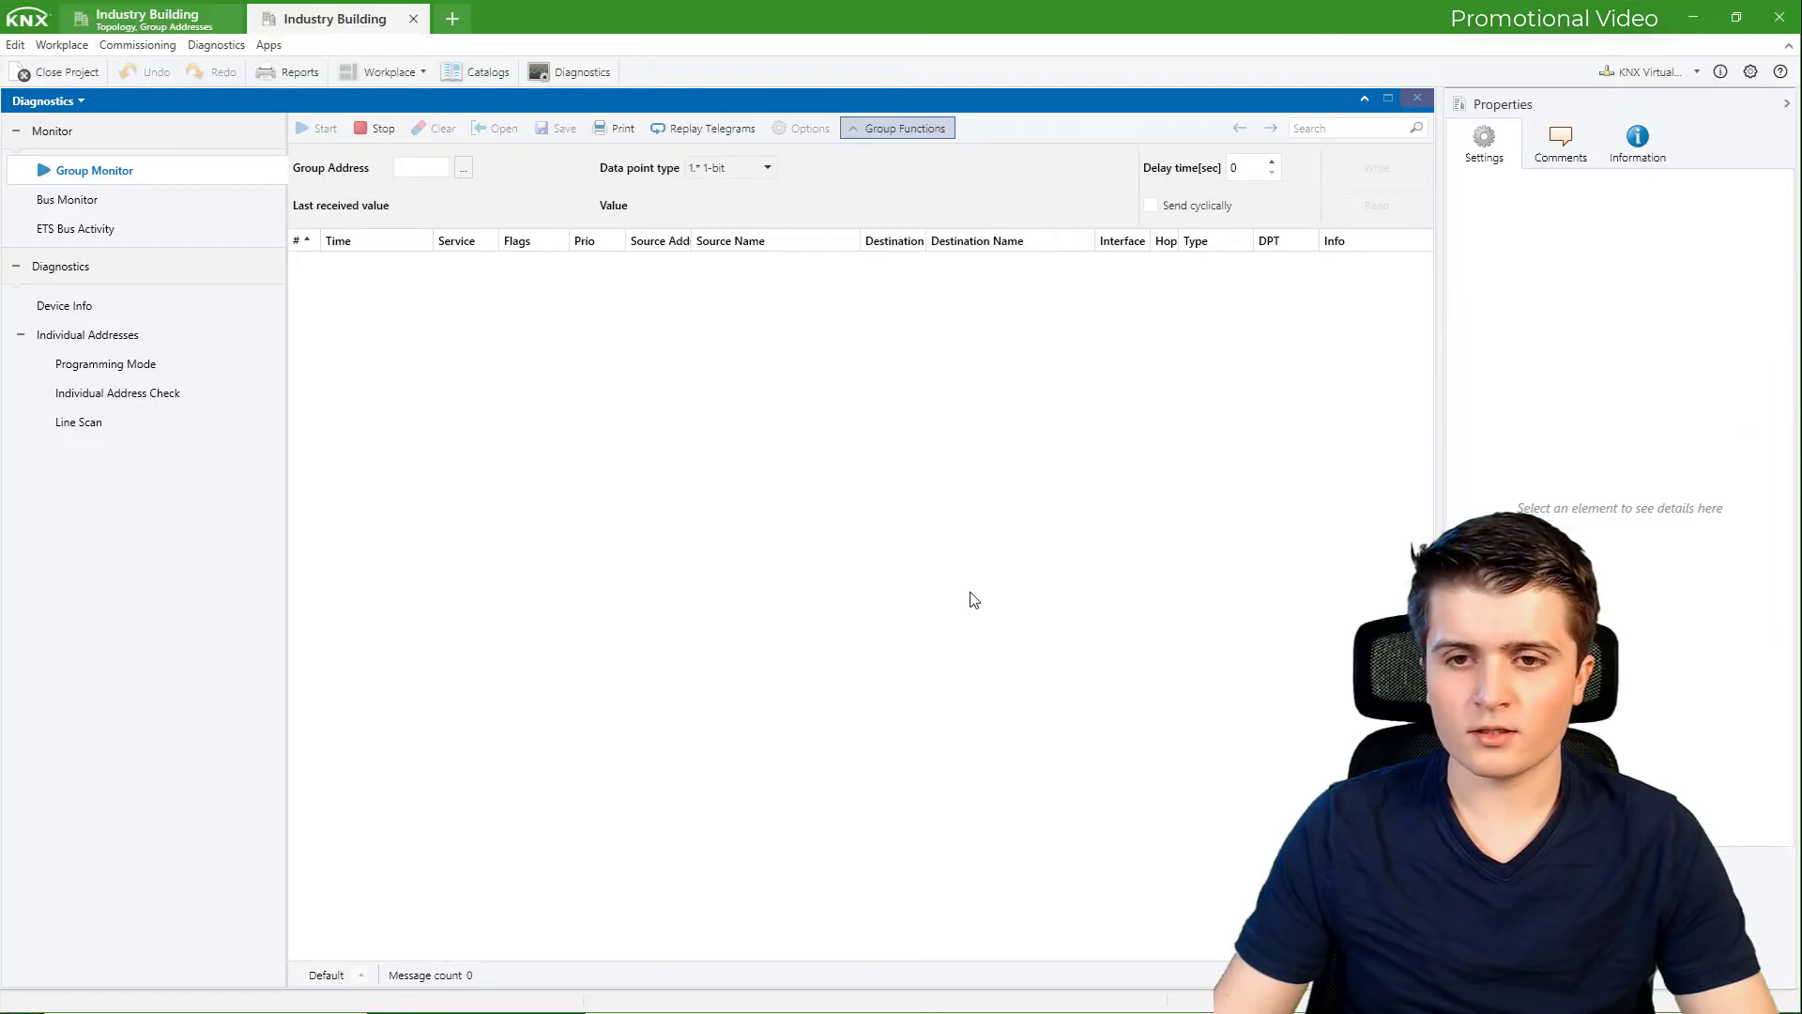
click(1531, 945)
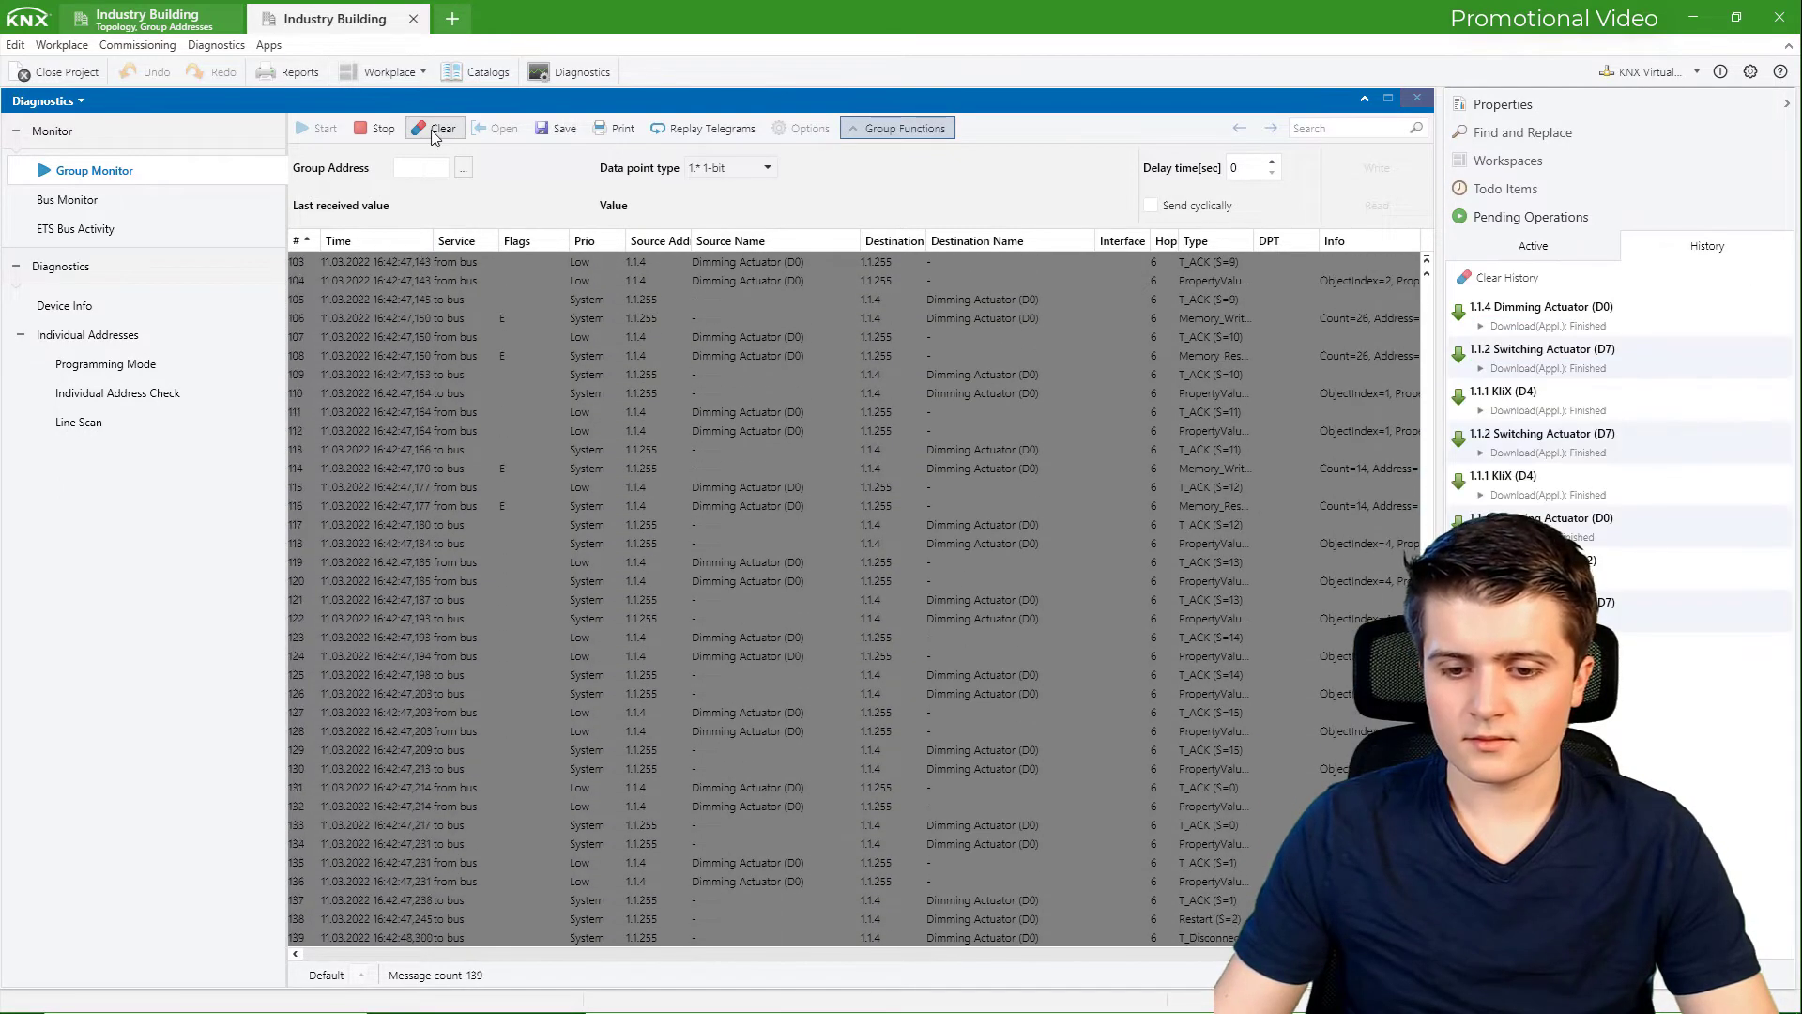
click(434, 131)
click(993, 607)
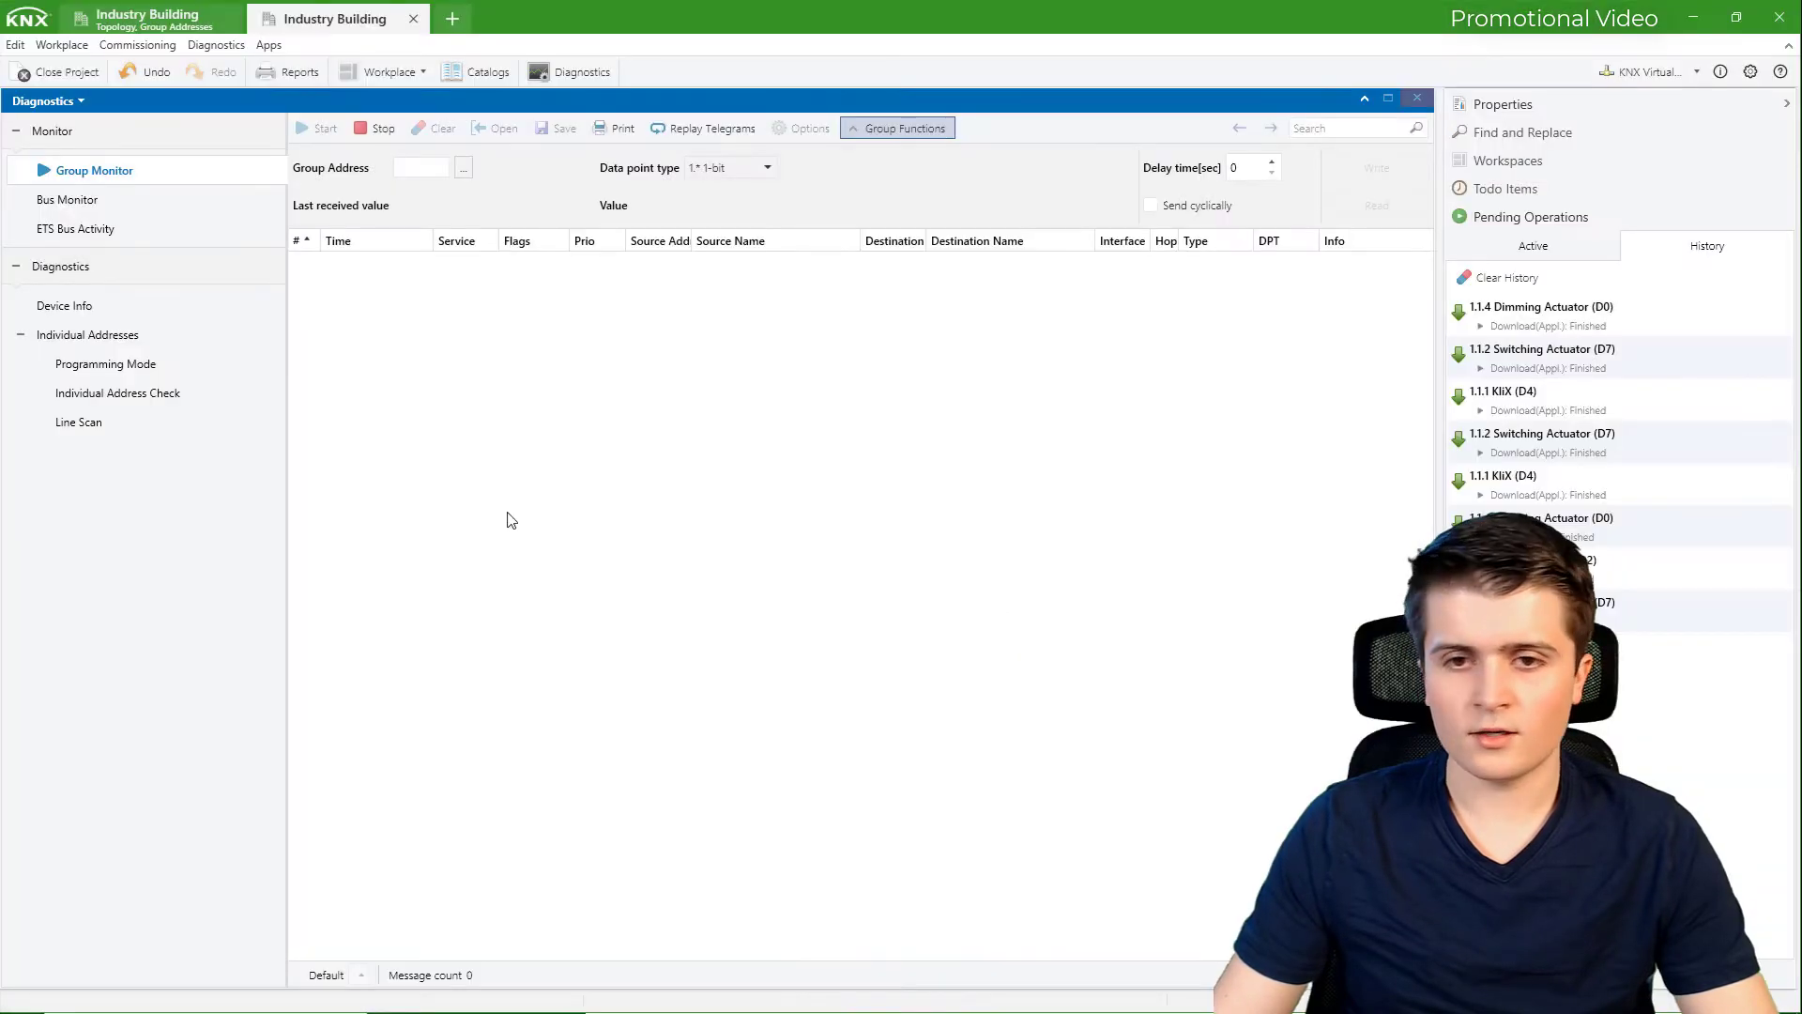
Switch to KNX Virtual, send on, off and on from D4 channel 8, and return to the telegrams in the group monitor
key(alt+Tab)
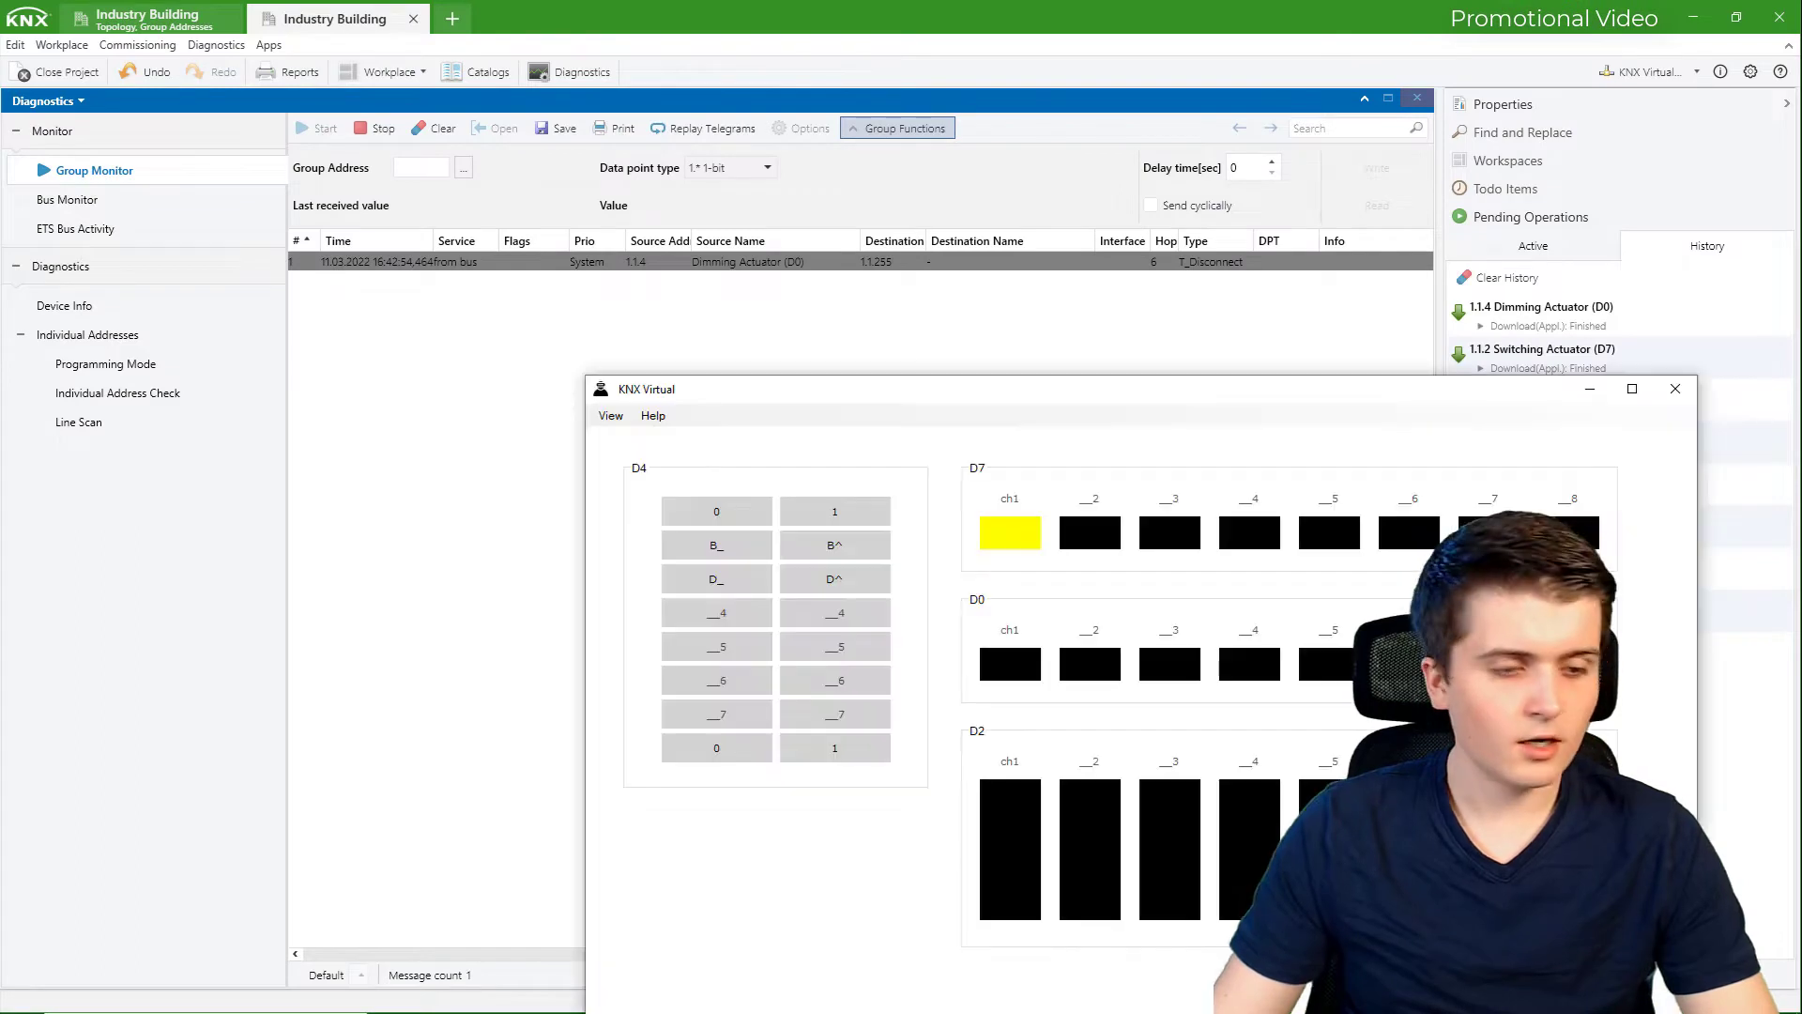
drag(829, 403, 795, 290)
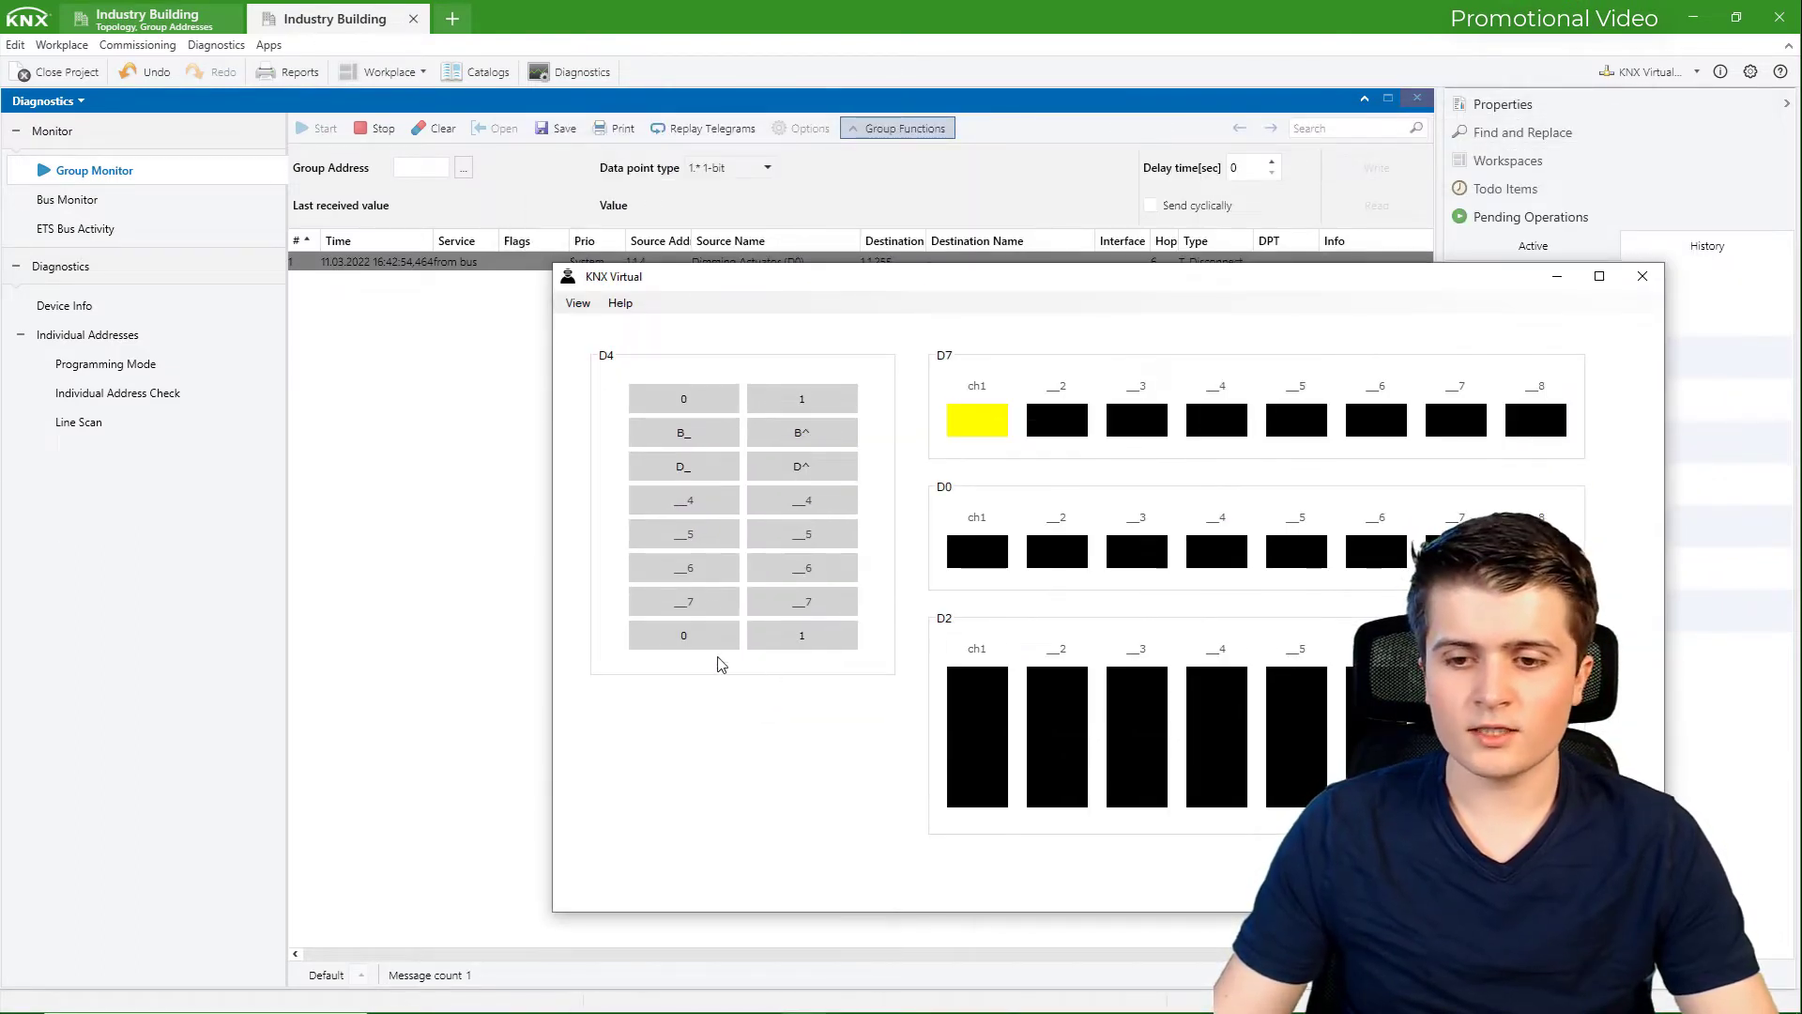
click(800, 649)
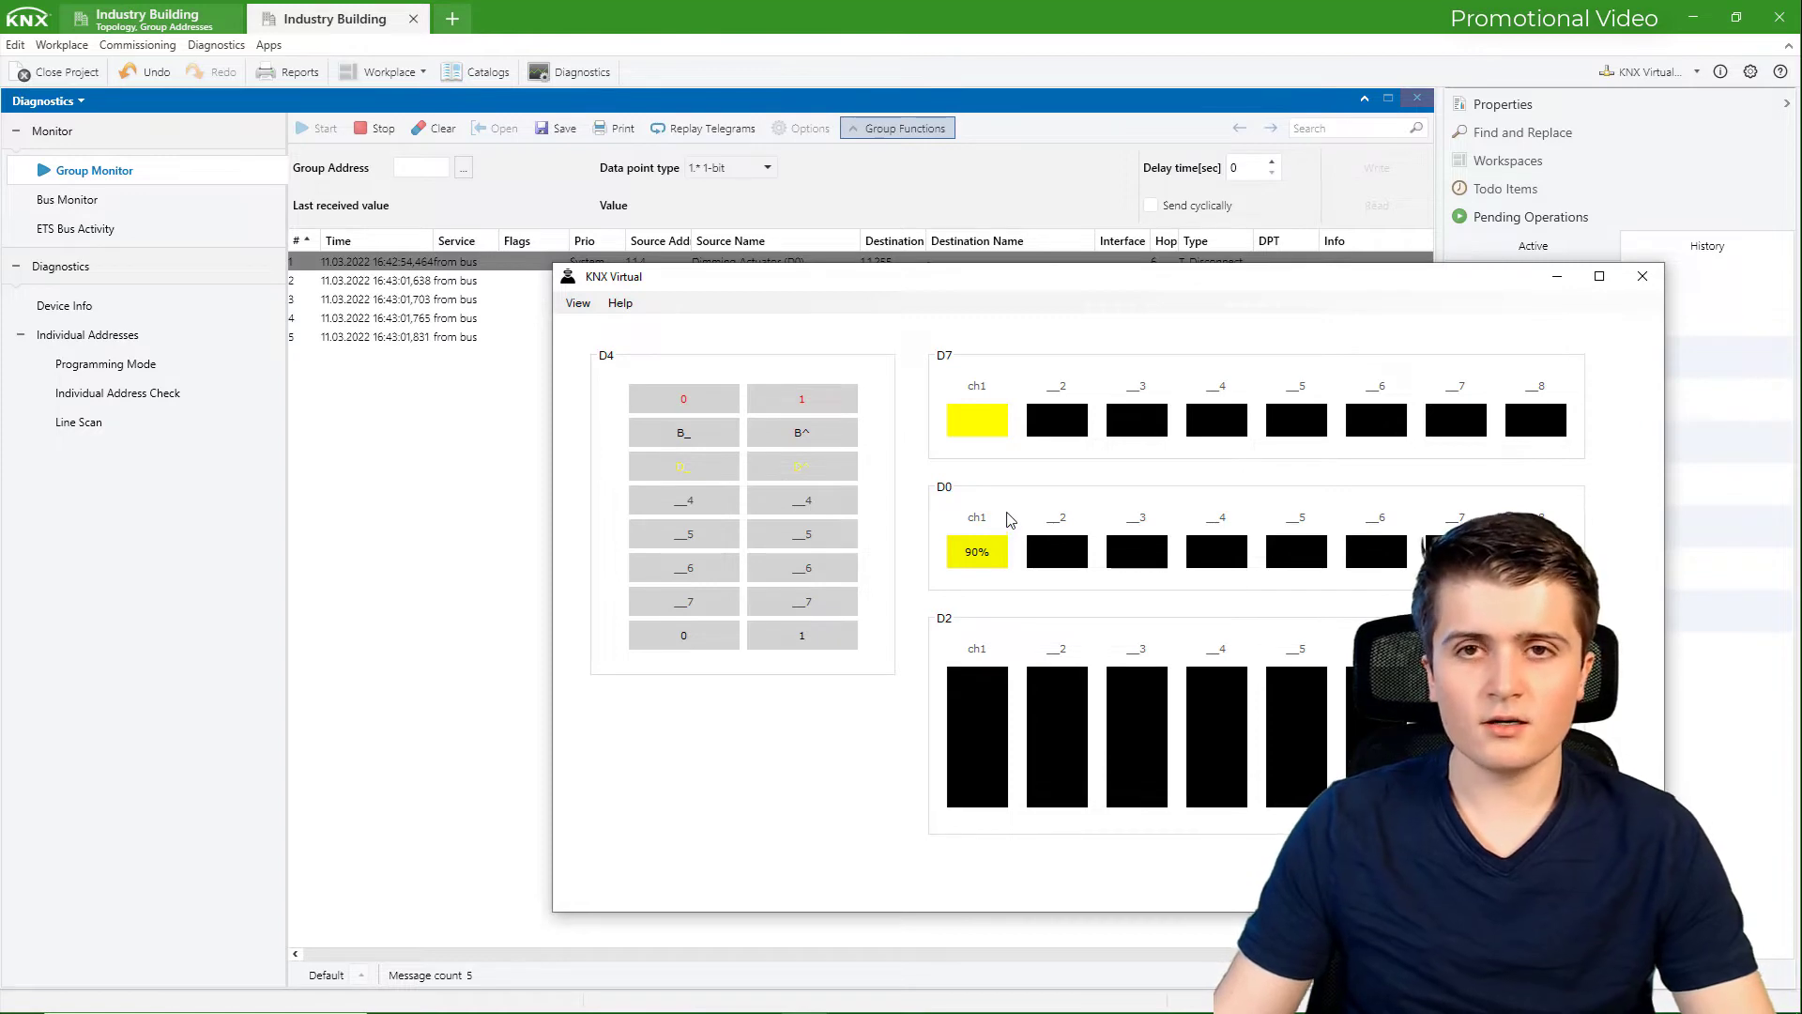
click(691, 637)
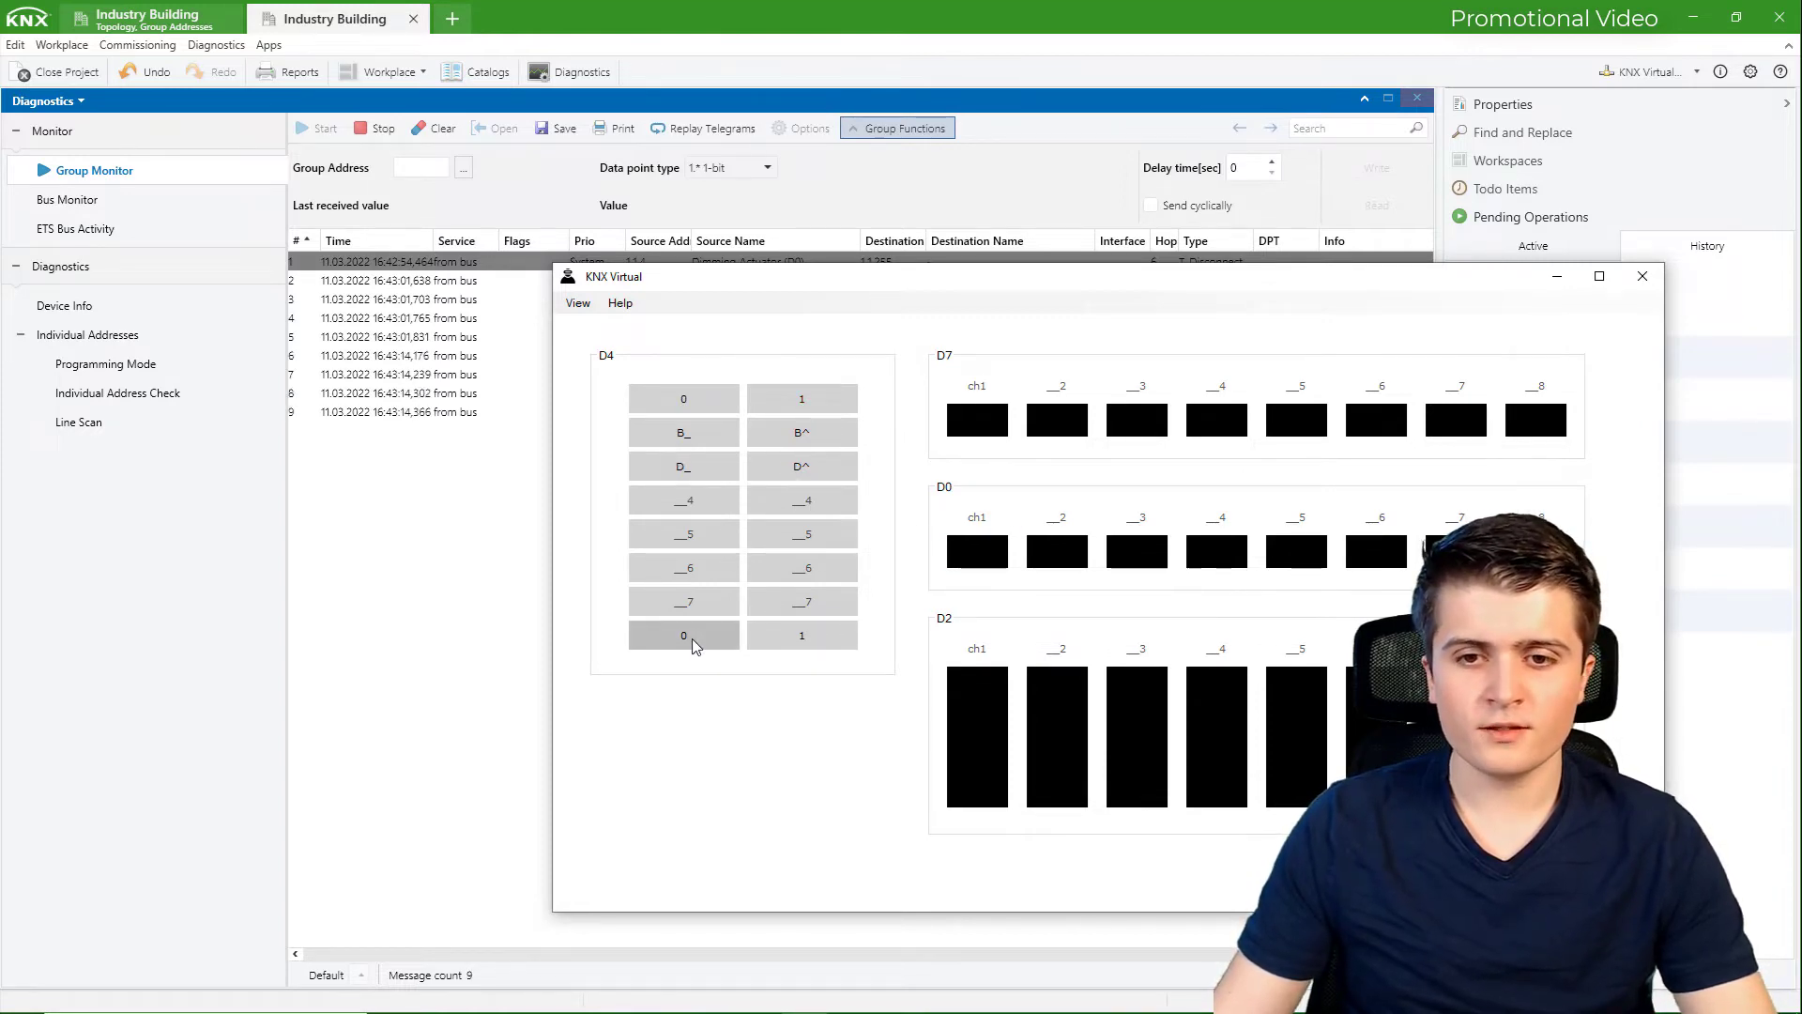
click(805, 638)
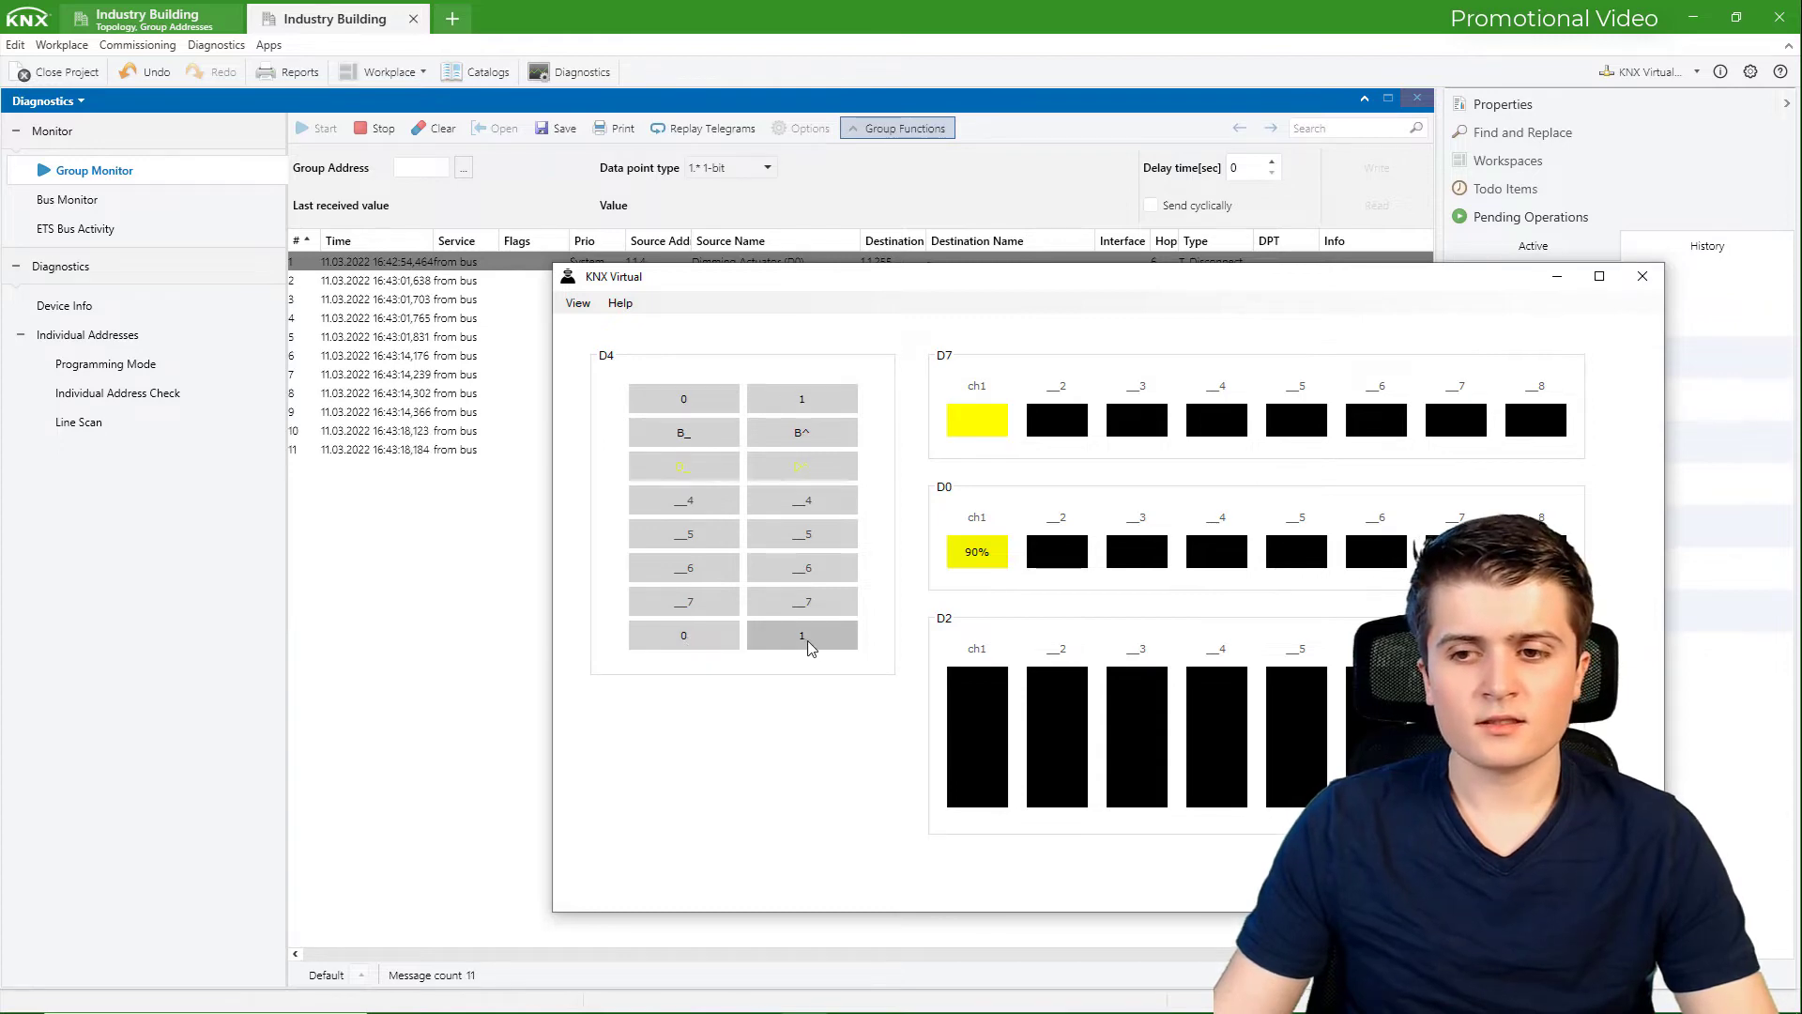
click(446, 593)
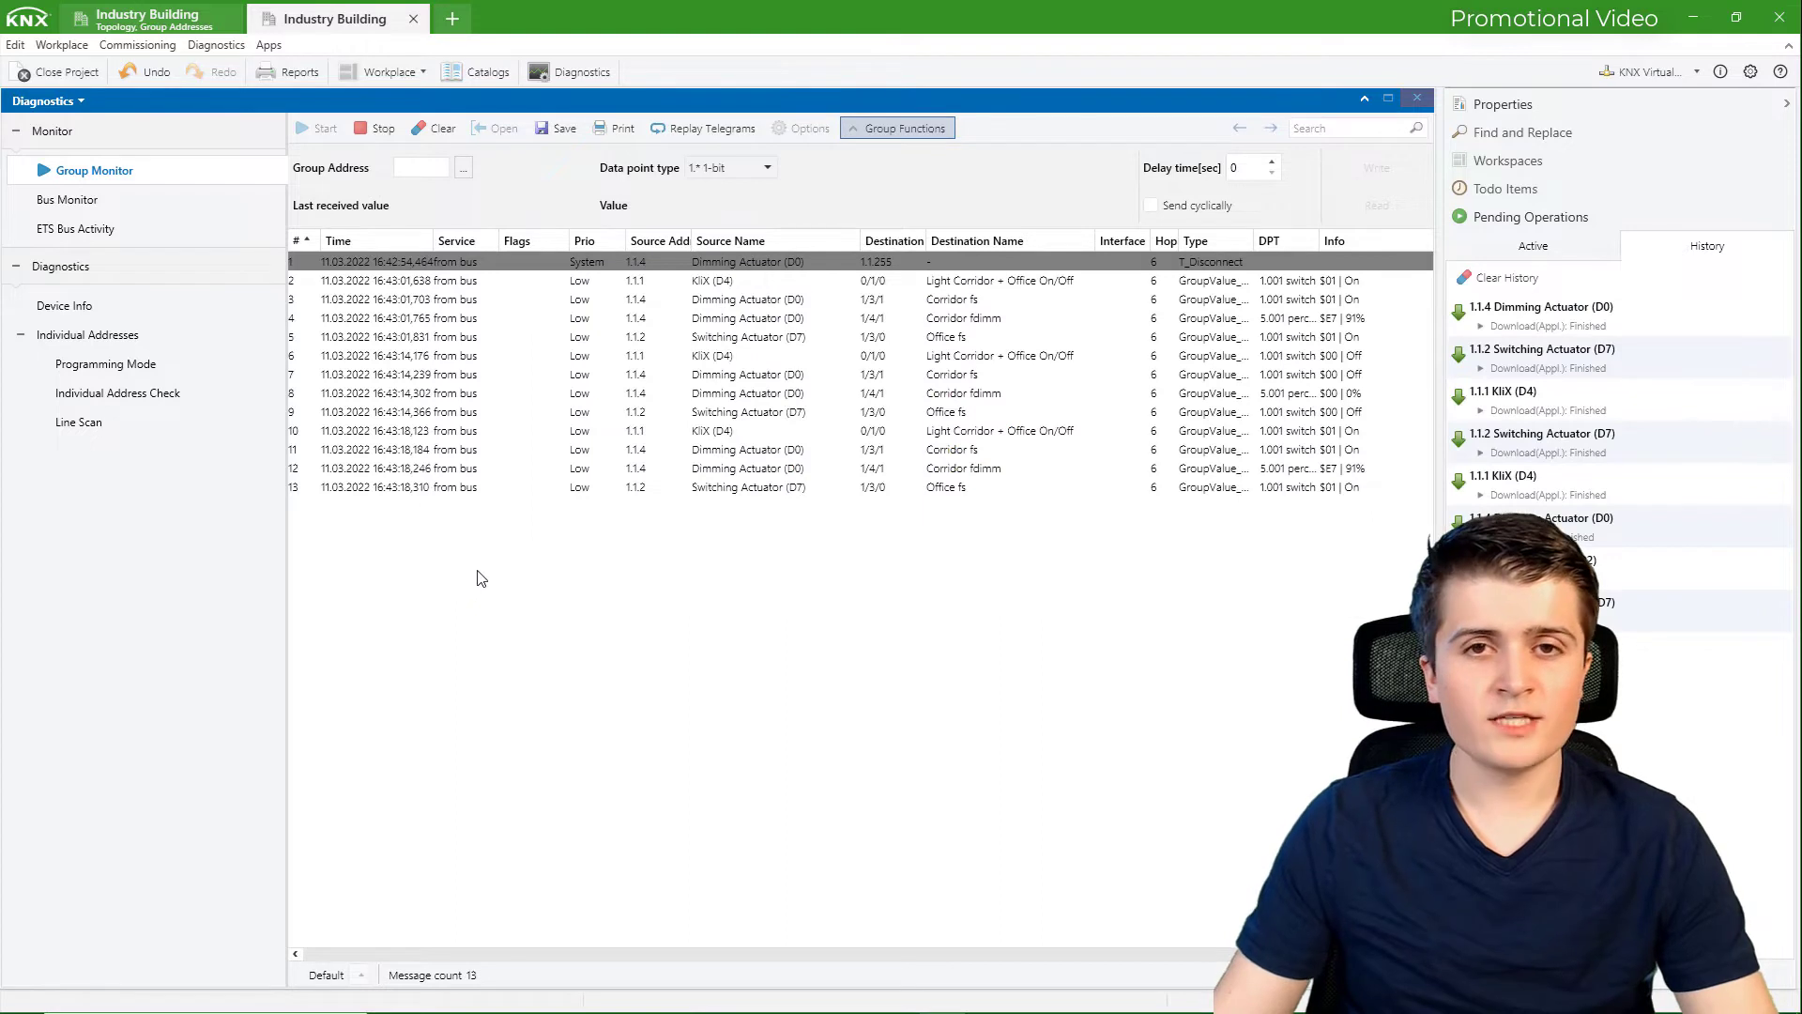
Examine the on, off and on telegrams in the group monitor, from the KliX central telegram to each actuator's feedback
click(715, 282)
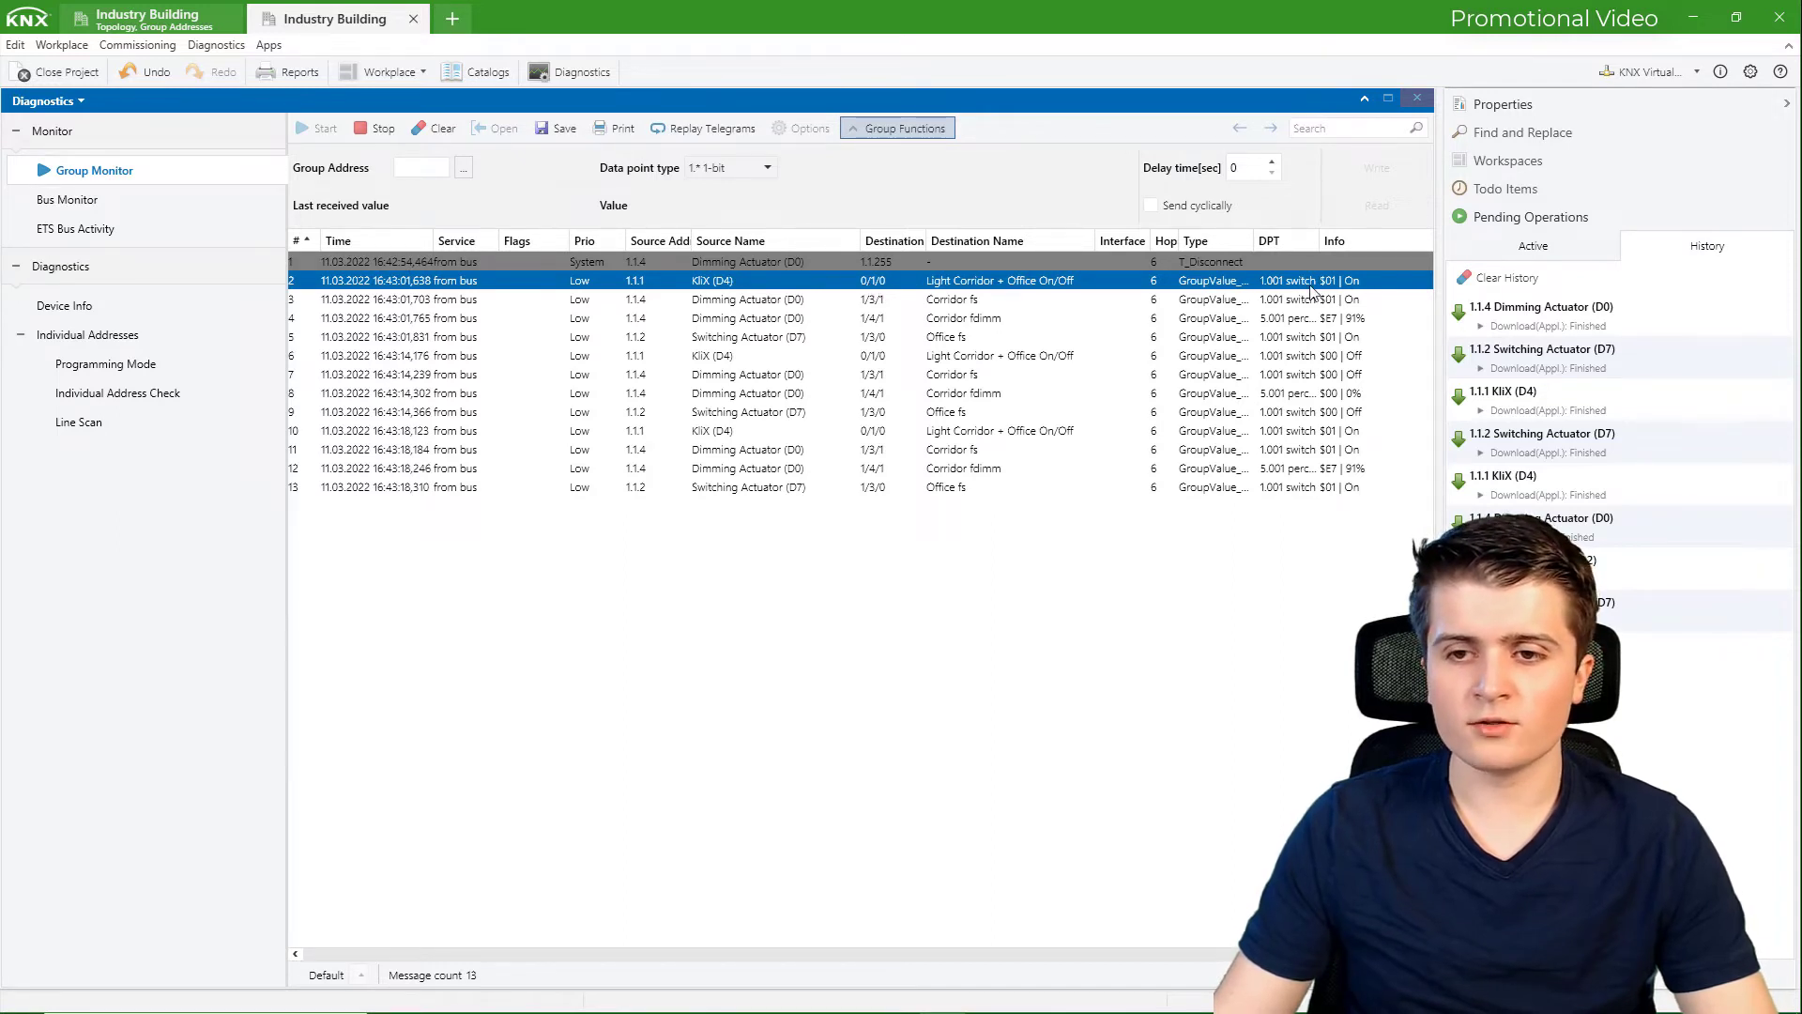
click(876, 301)
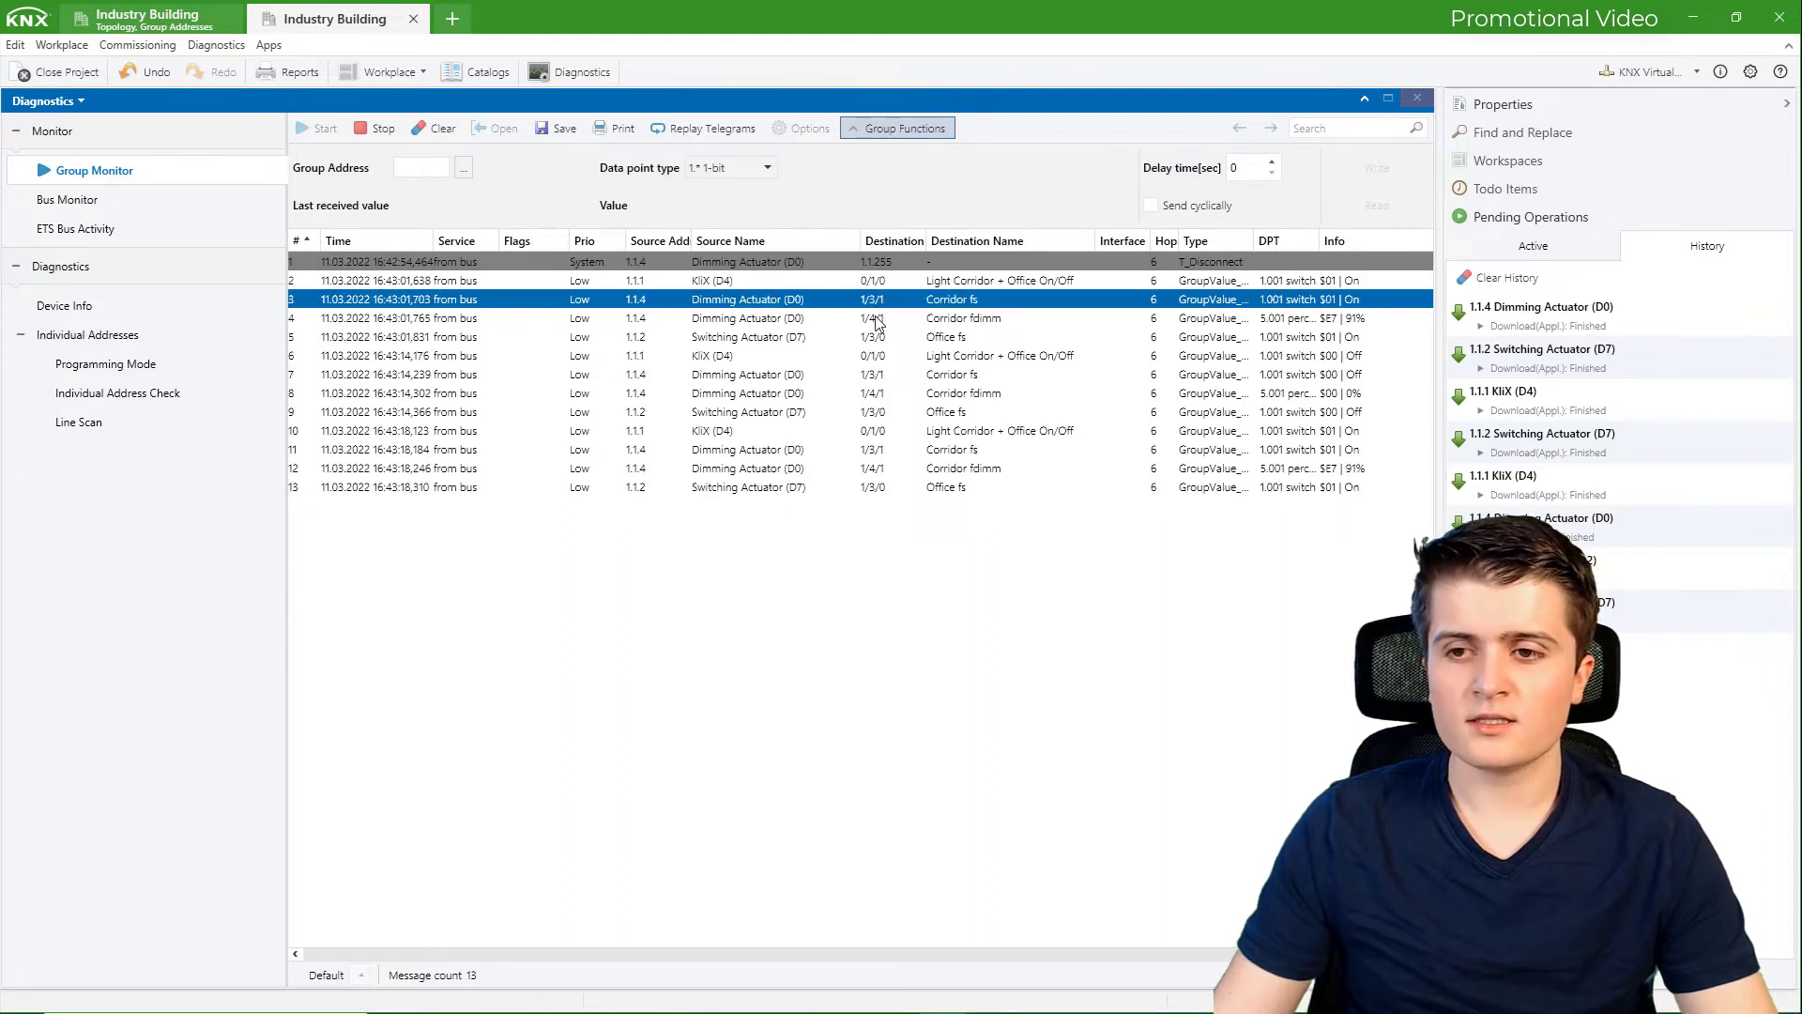
click(878, 319)
click(817, 338)
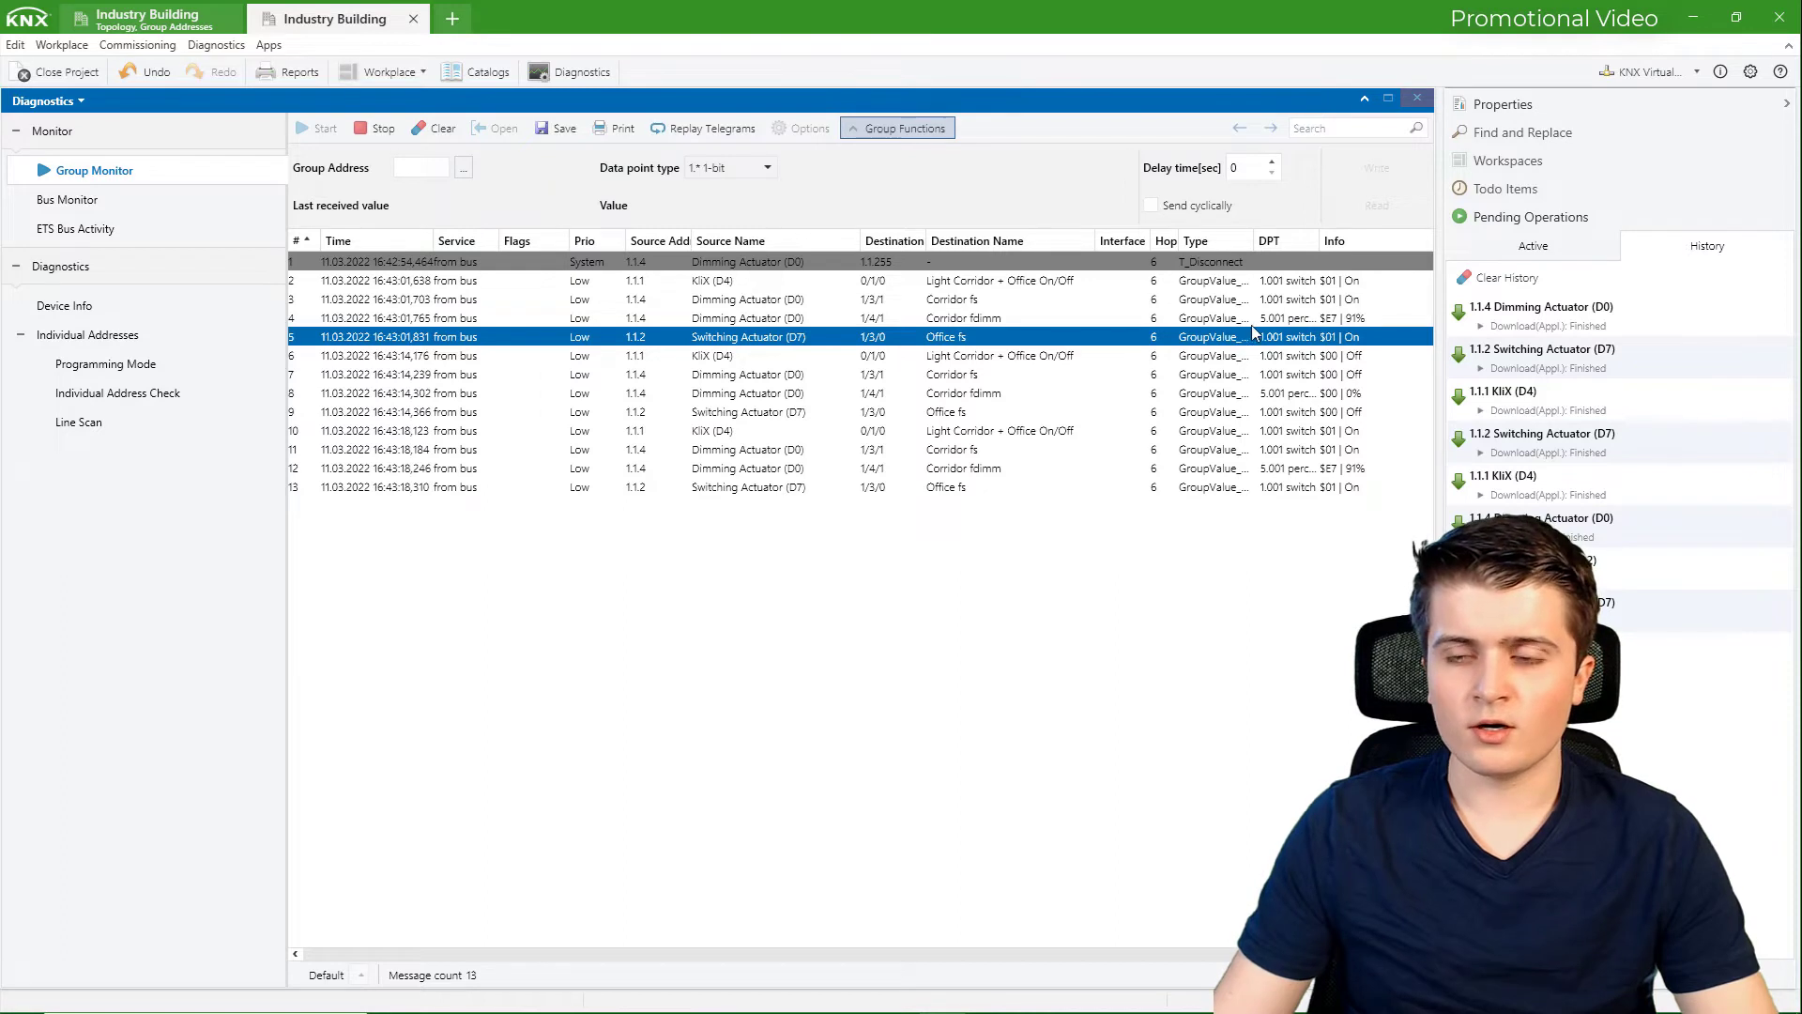
click(1248, 355)
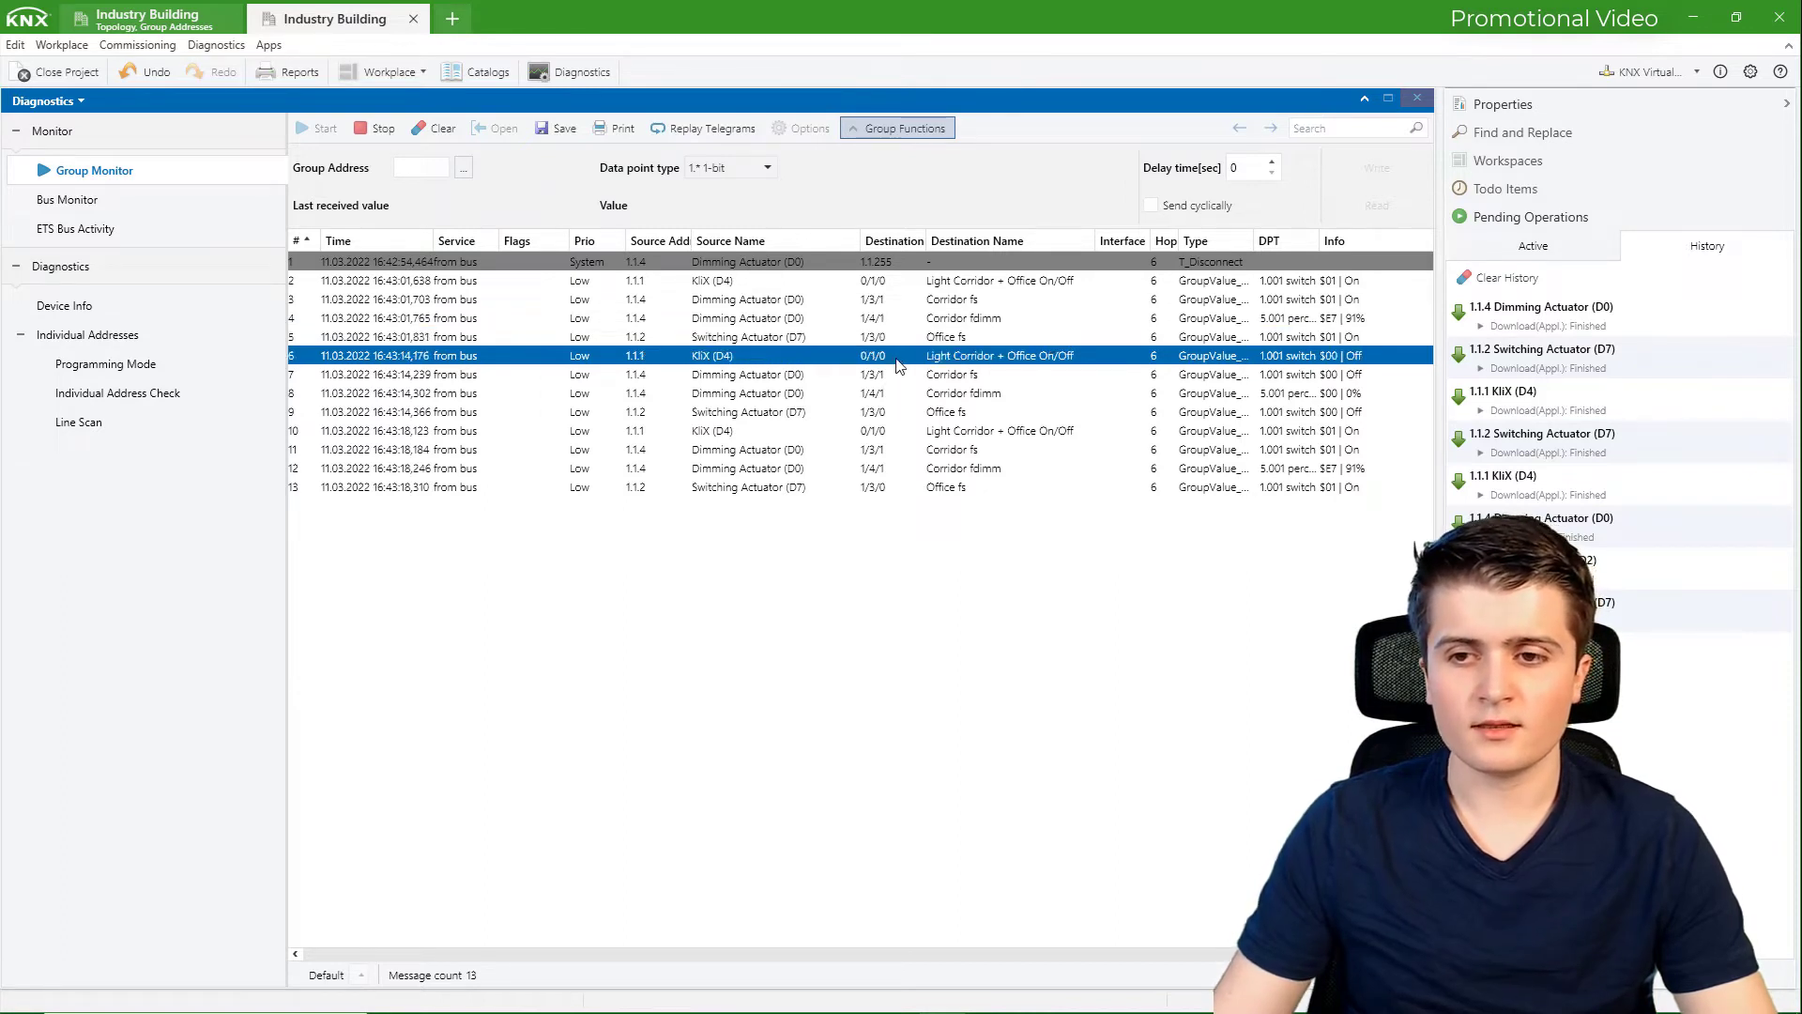
click(797, 374)
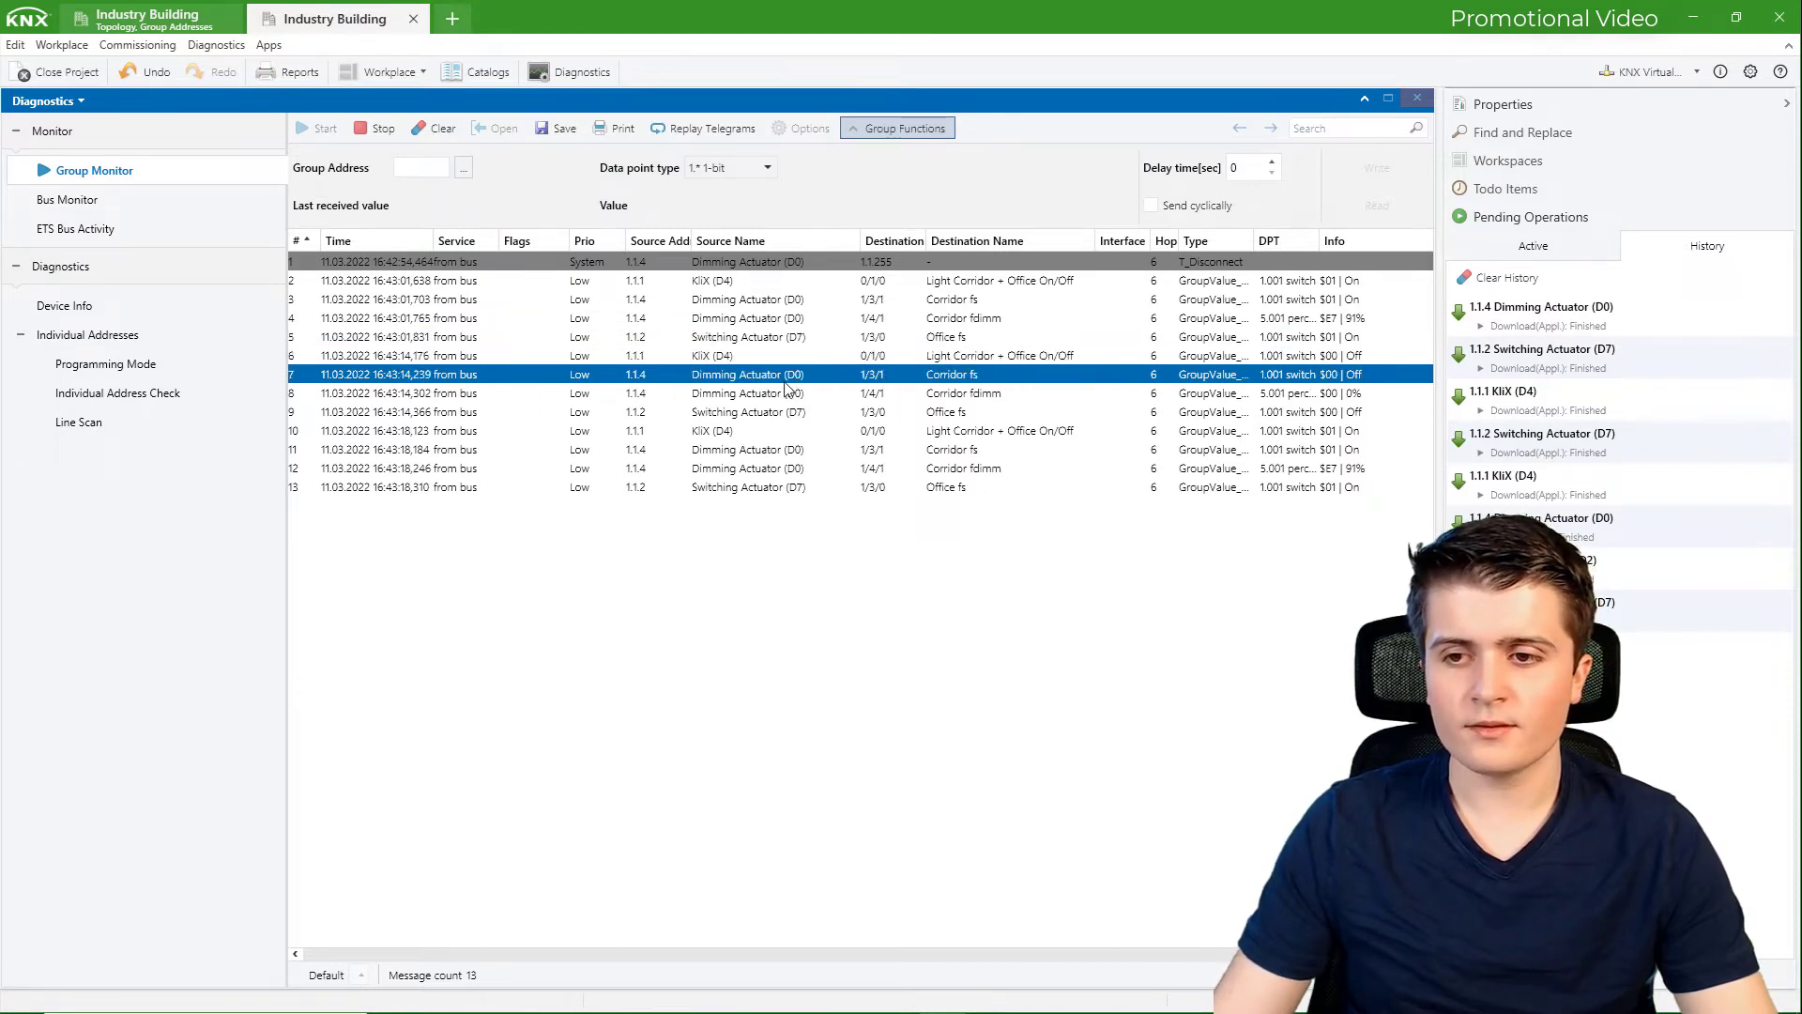
click(787, 393)
click(773, 412)
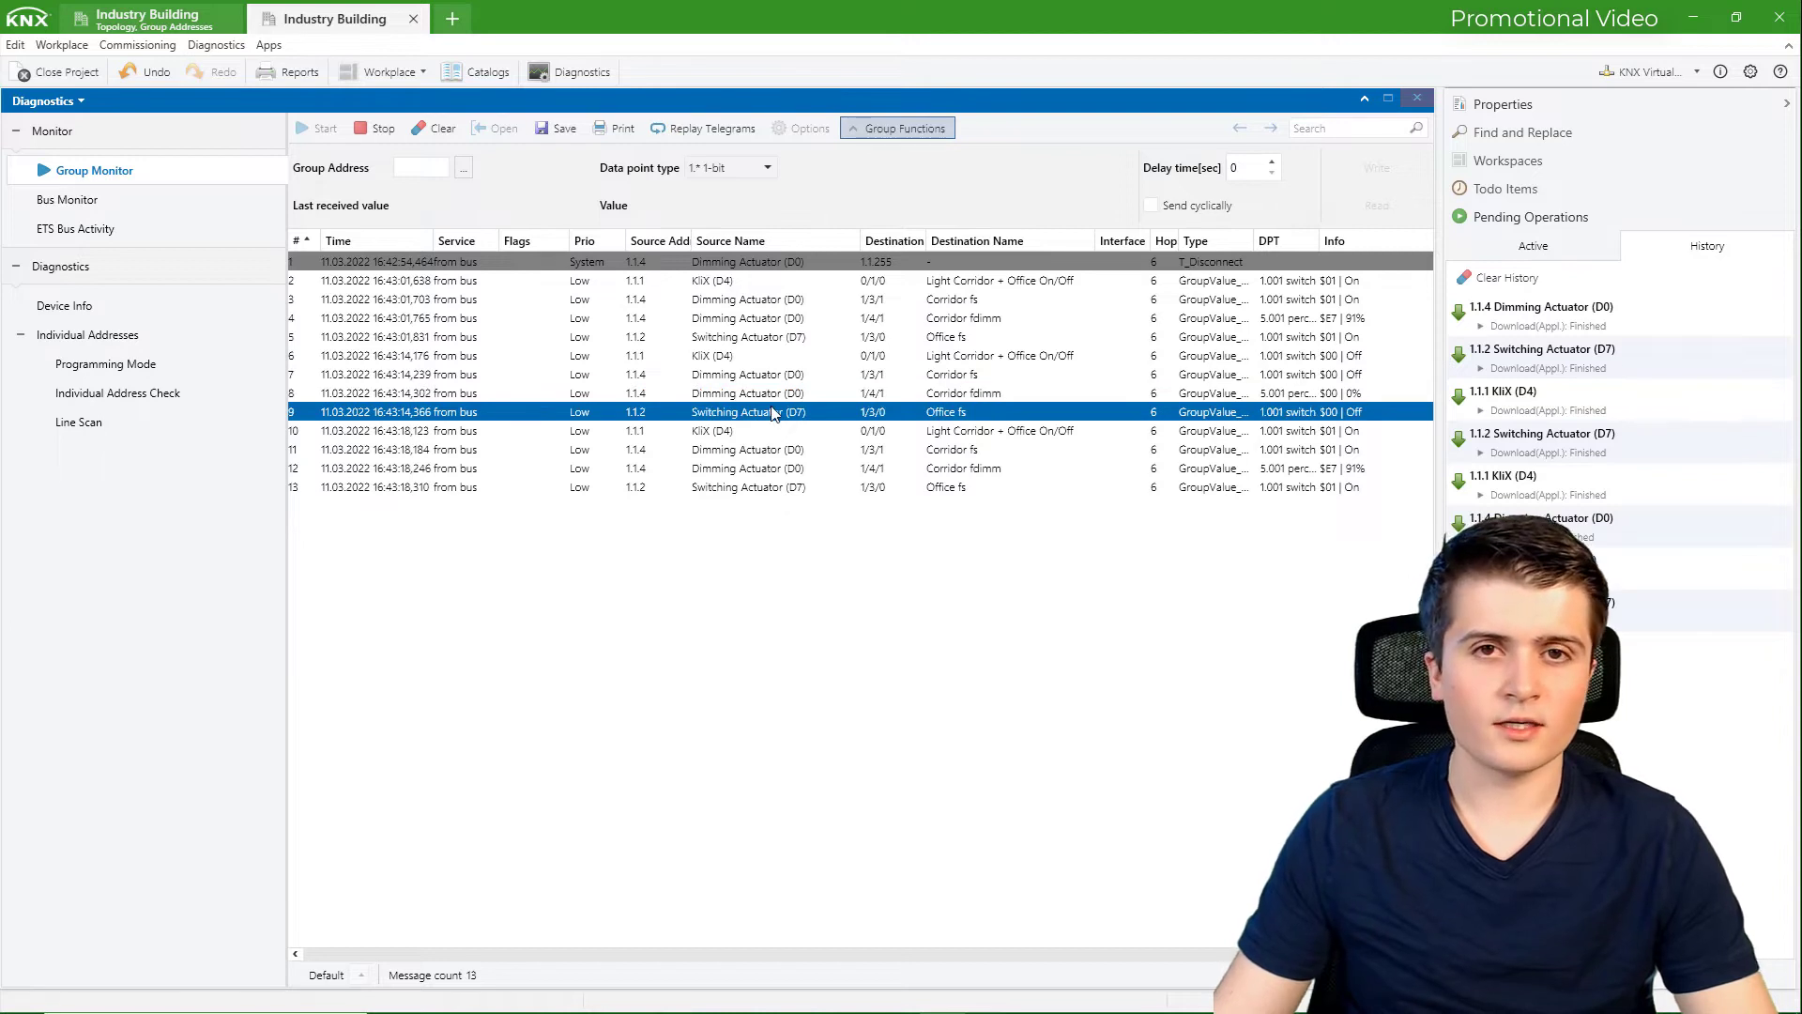
click(784, 437)
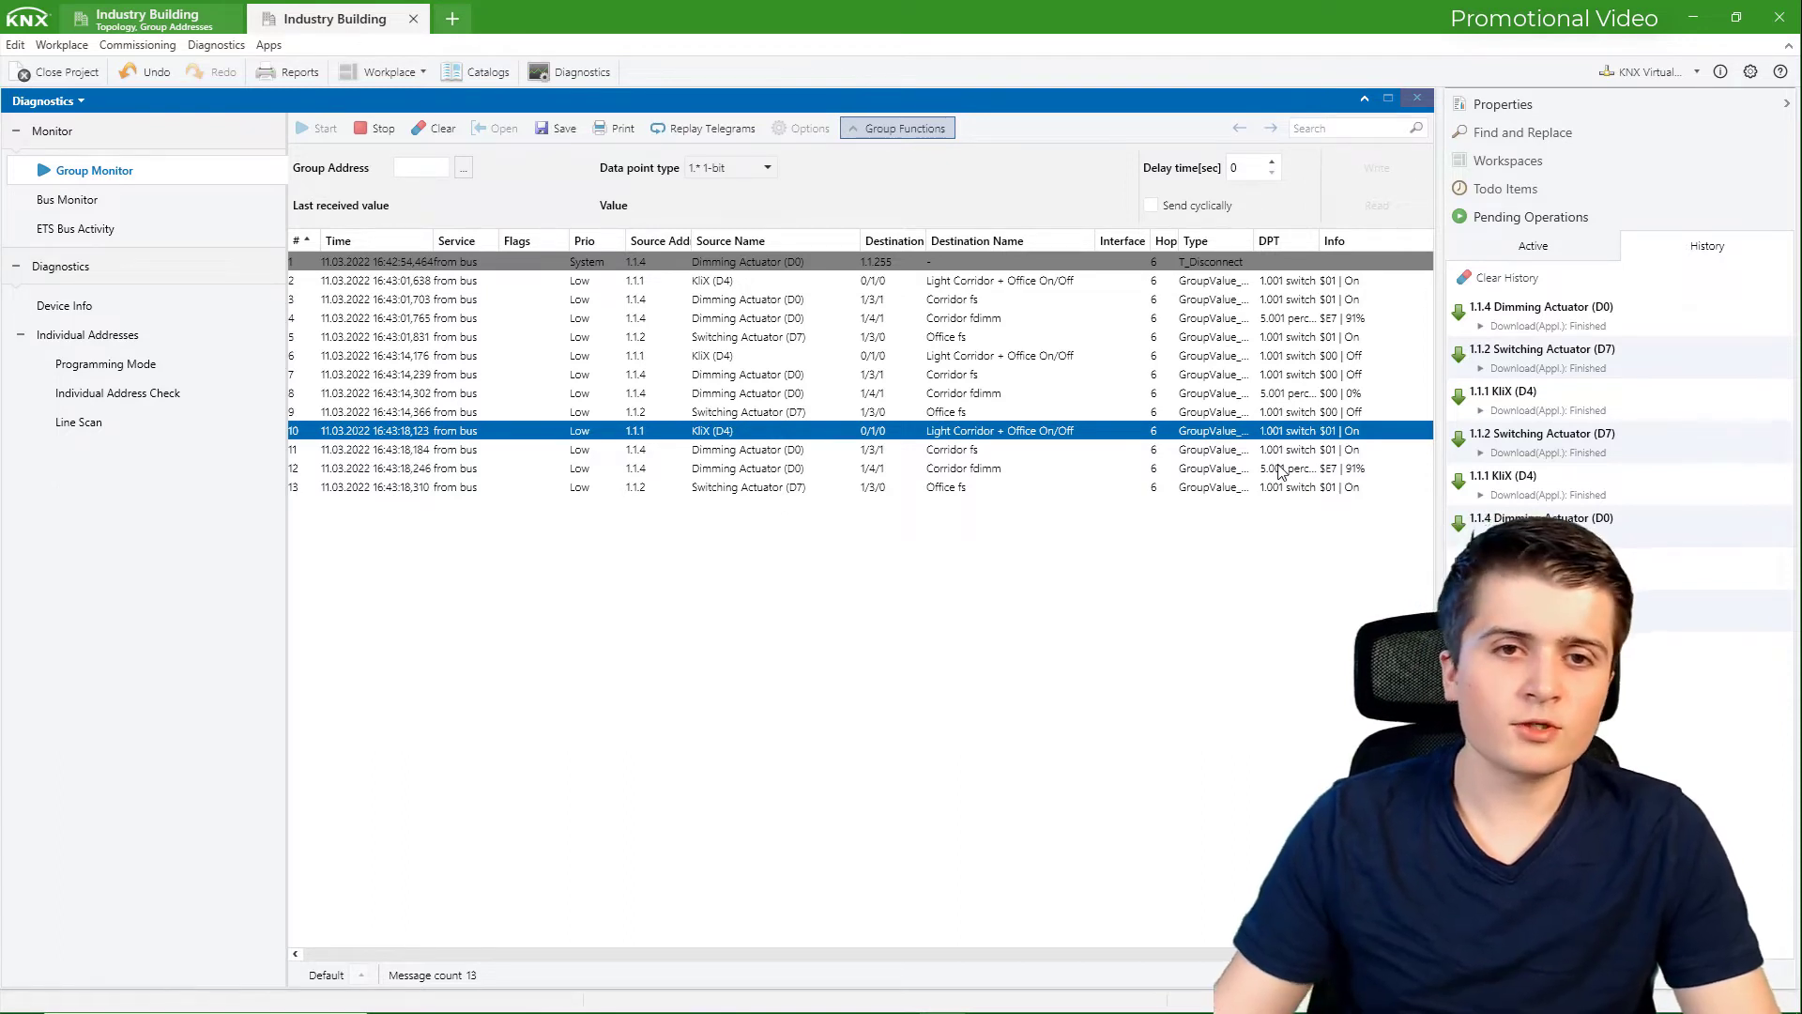
Return to the project topology and review the group addresses linked to Switching Actuator (D7) CH-1 OnOff and to the KliX (D4) objects
click(155, 19)
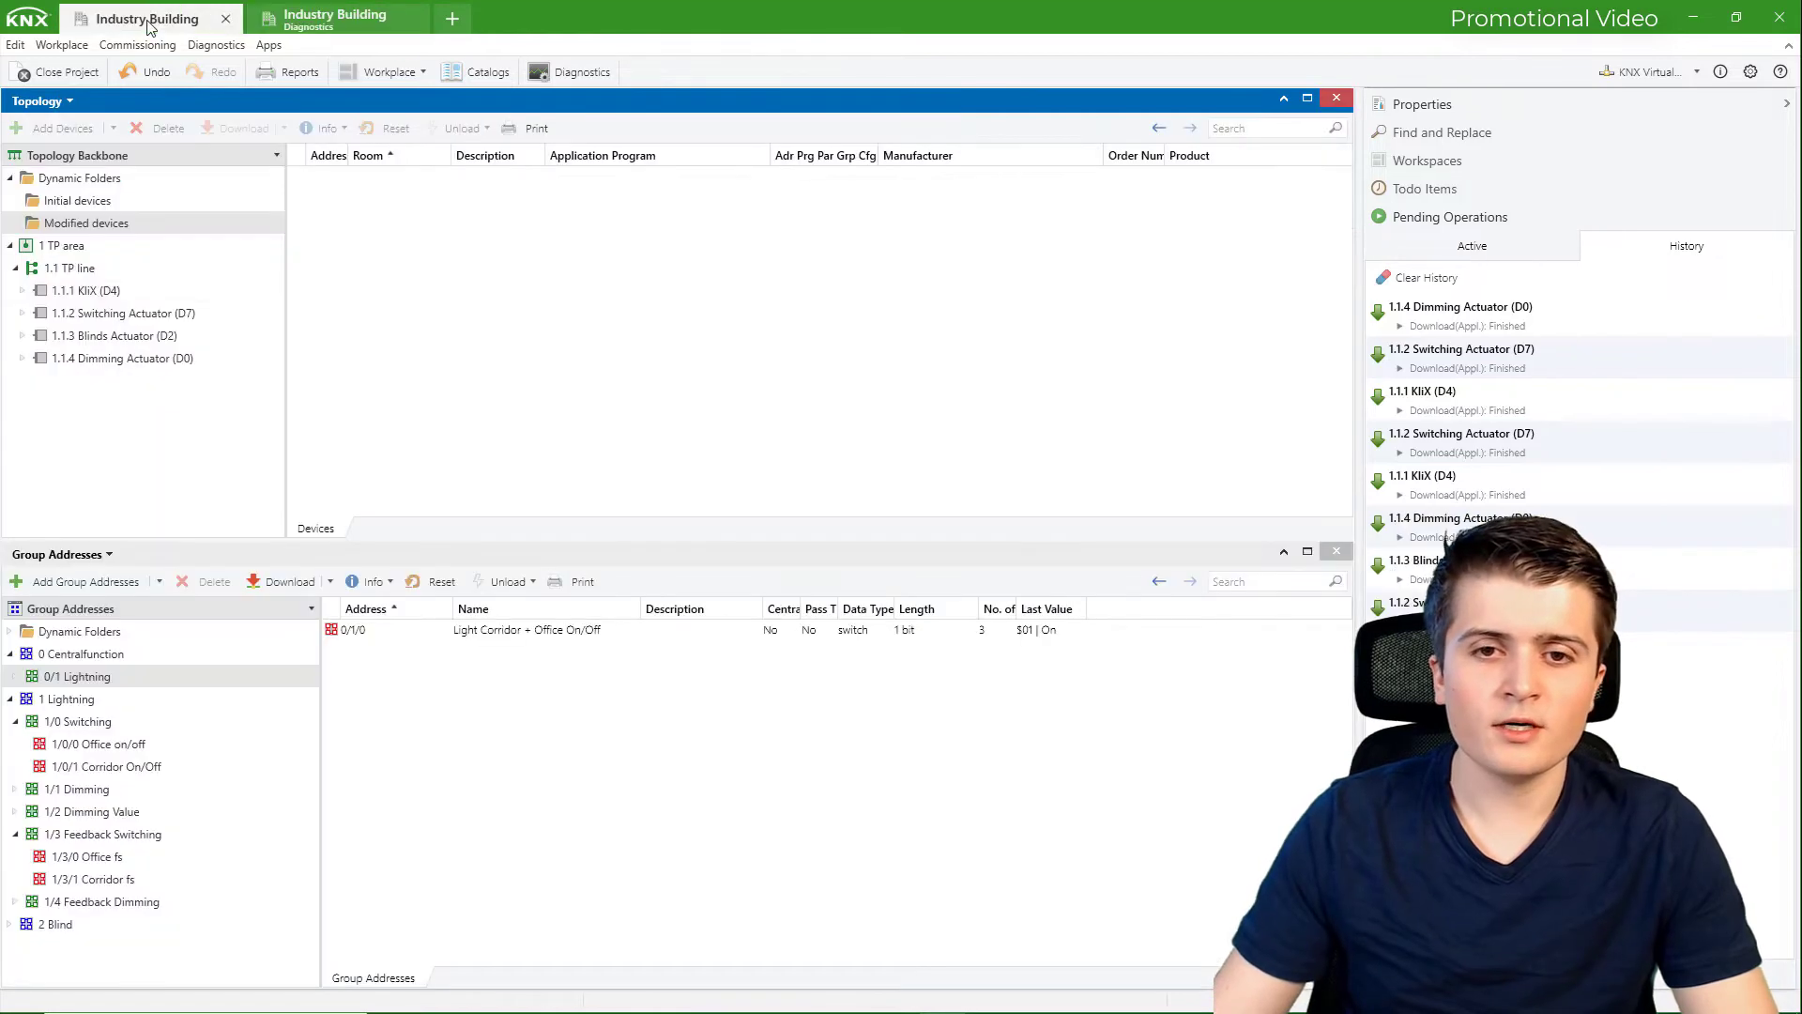
click(147, 317)
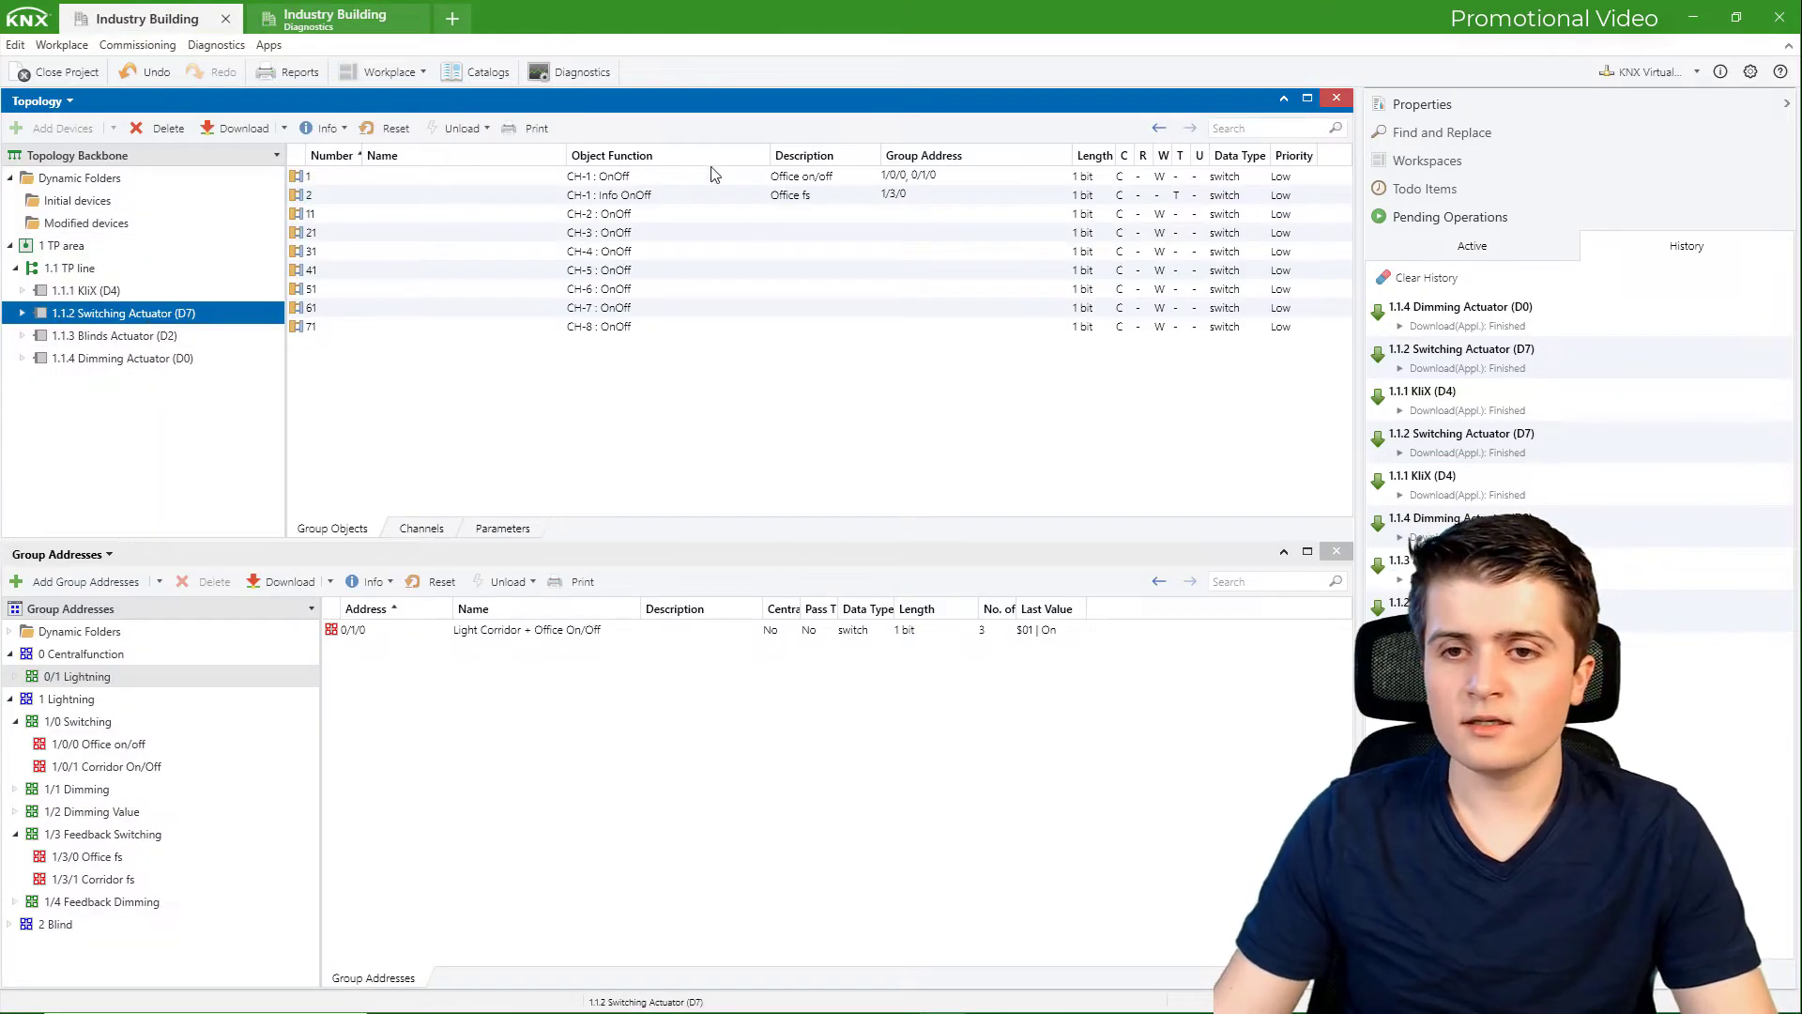
click(713, 175)
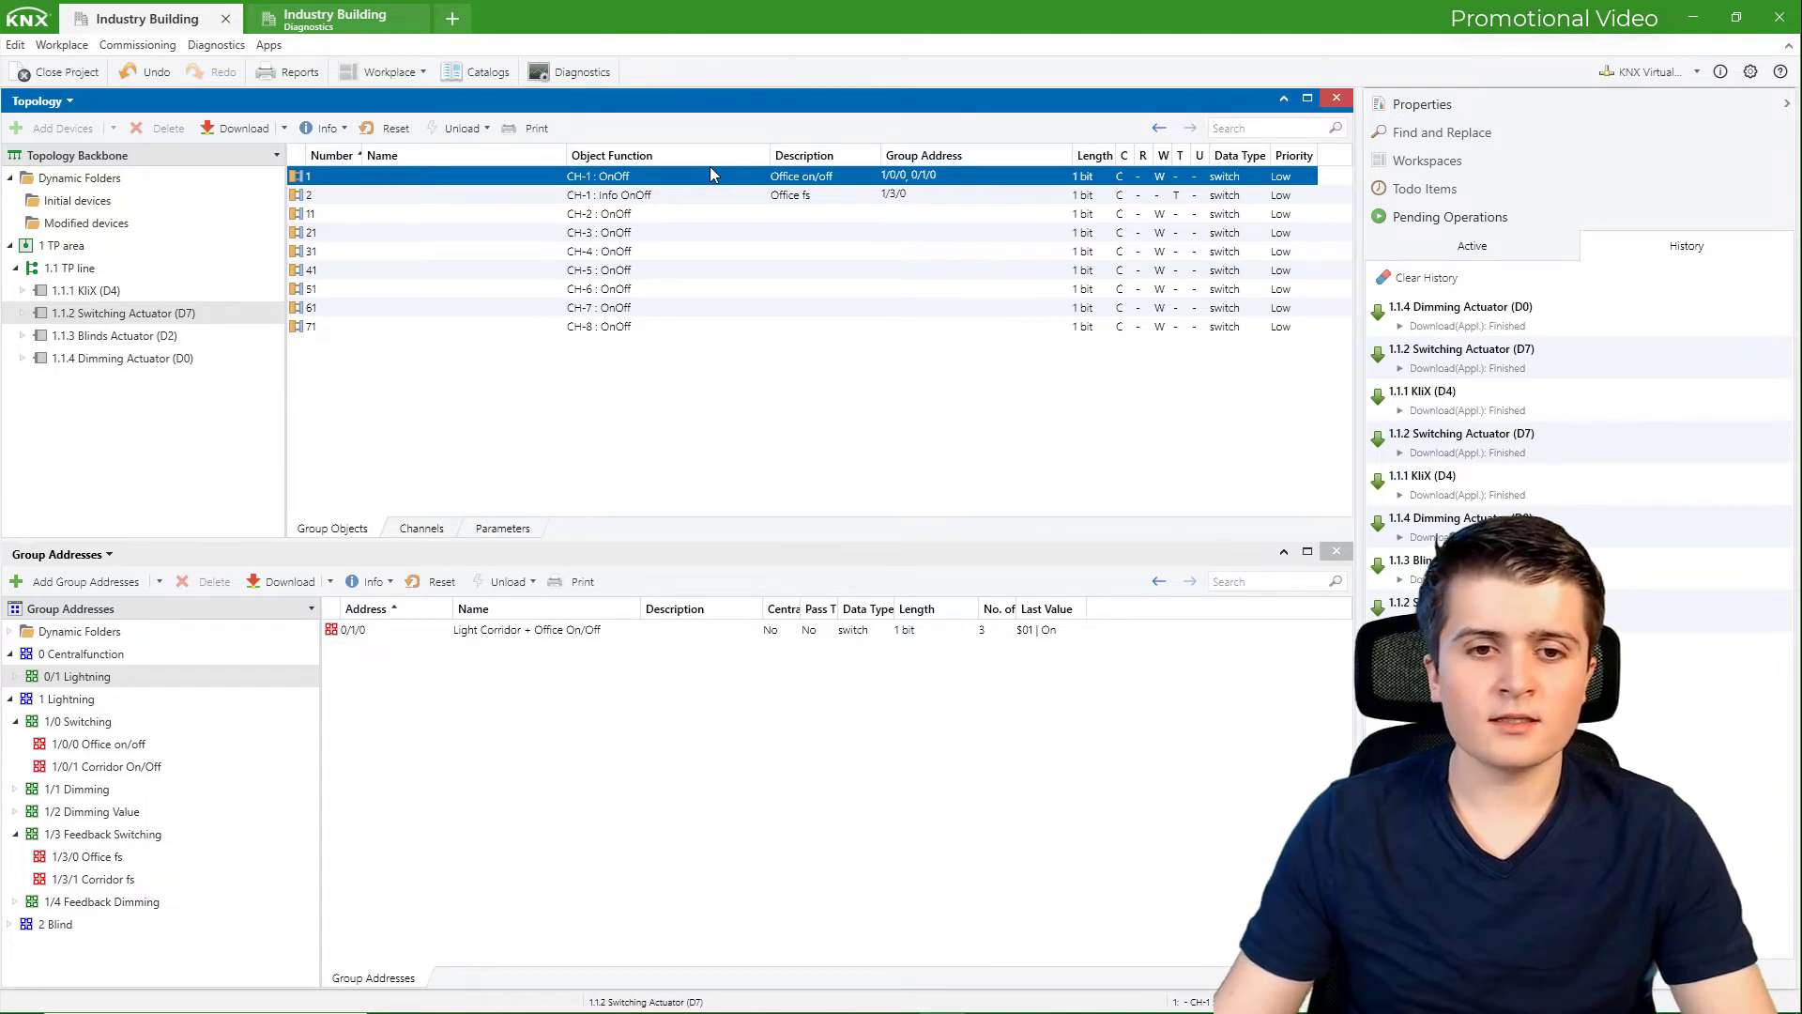
click(86, 290)
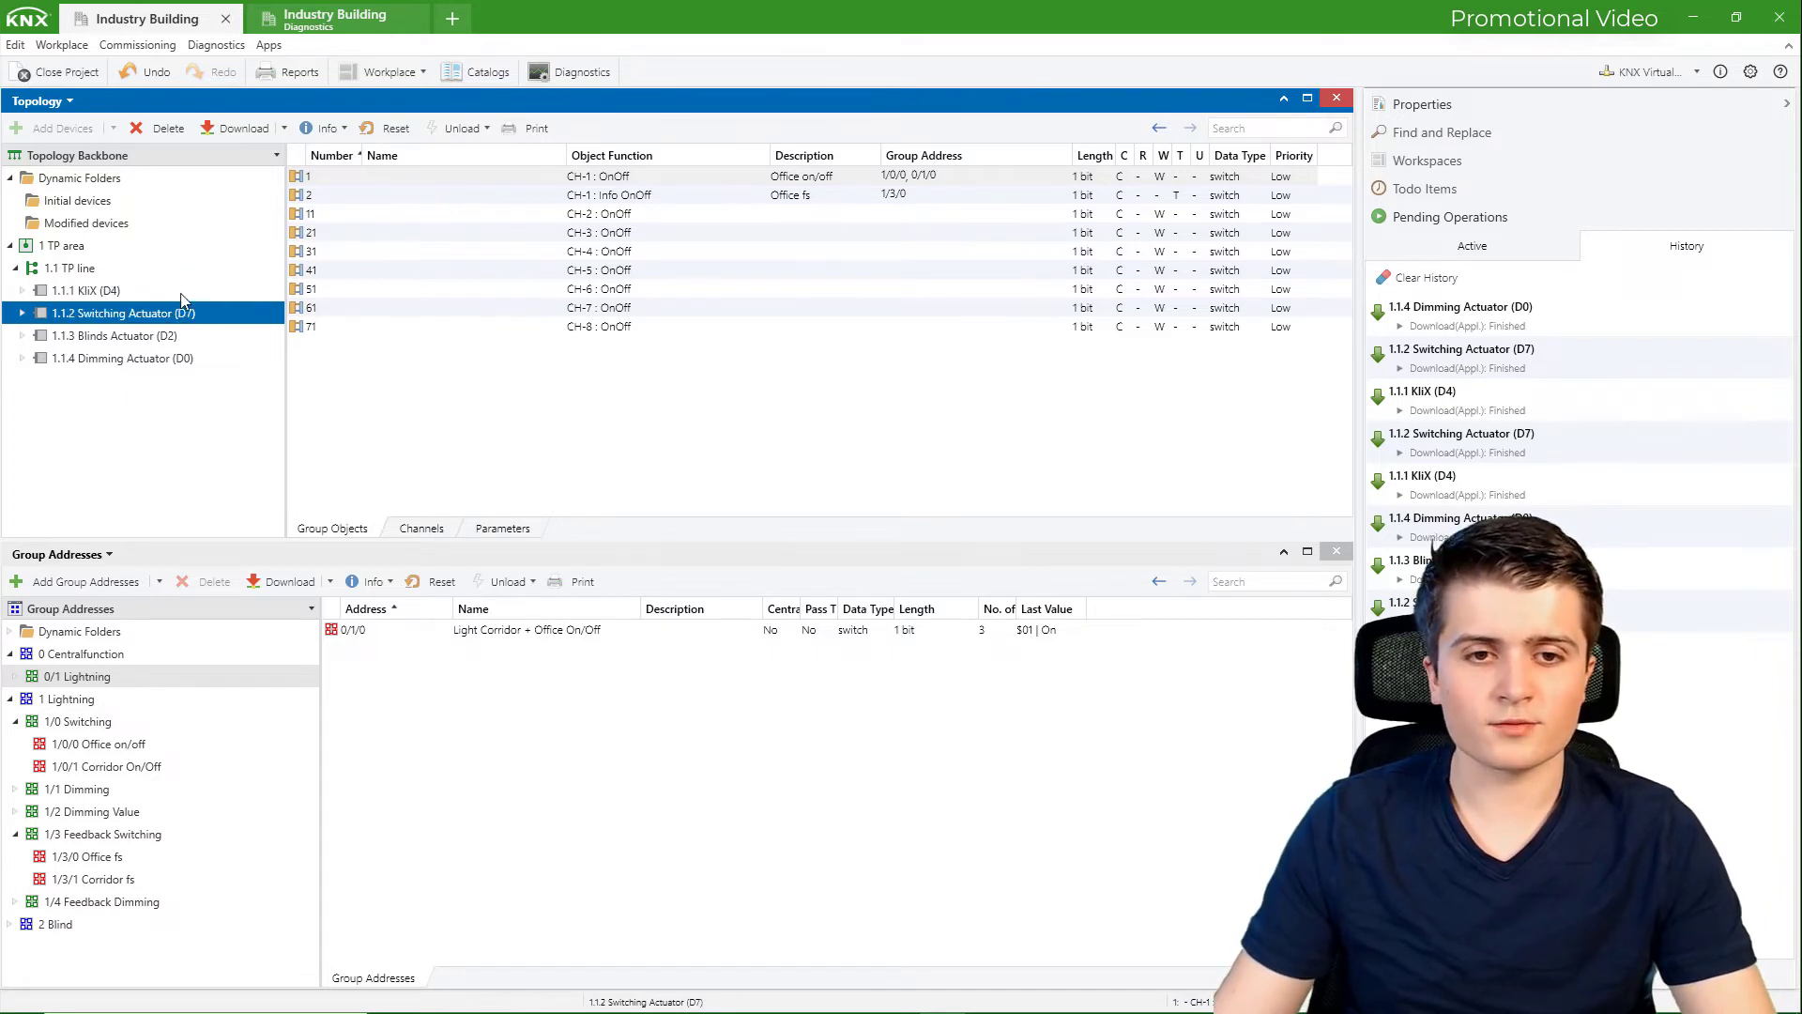
click(181, 296)
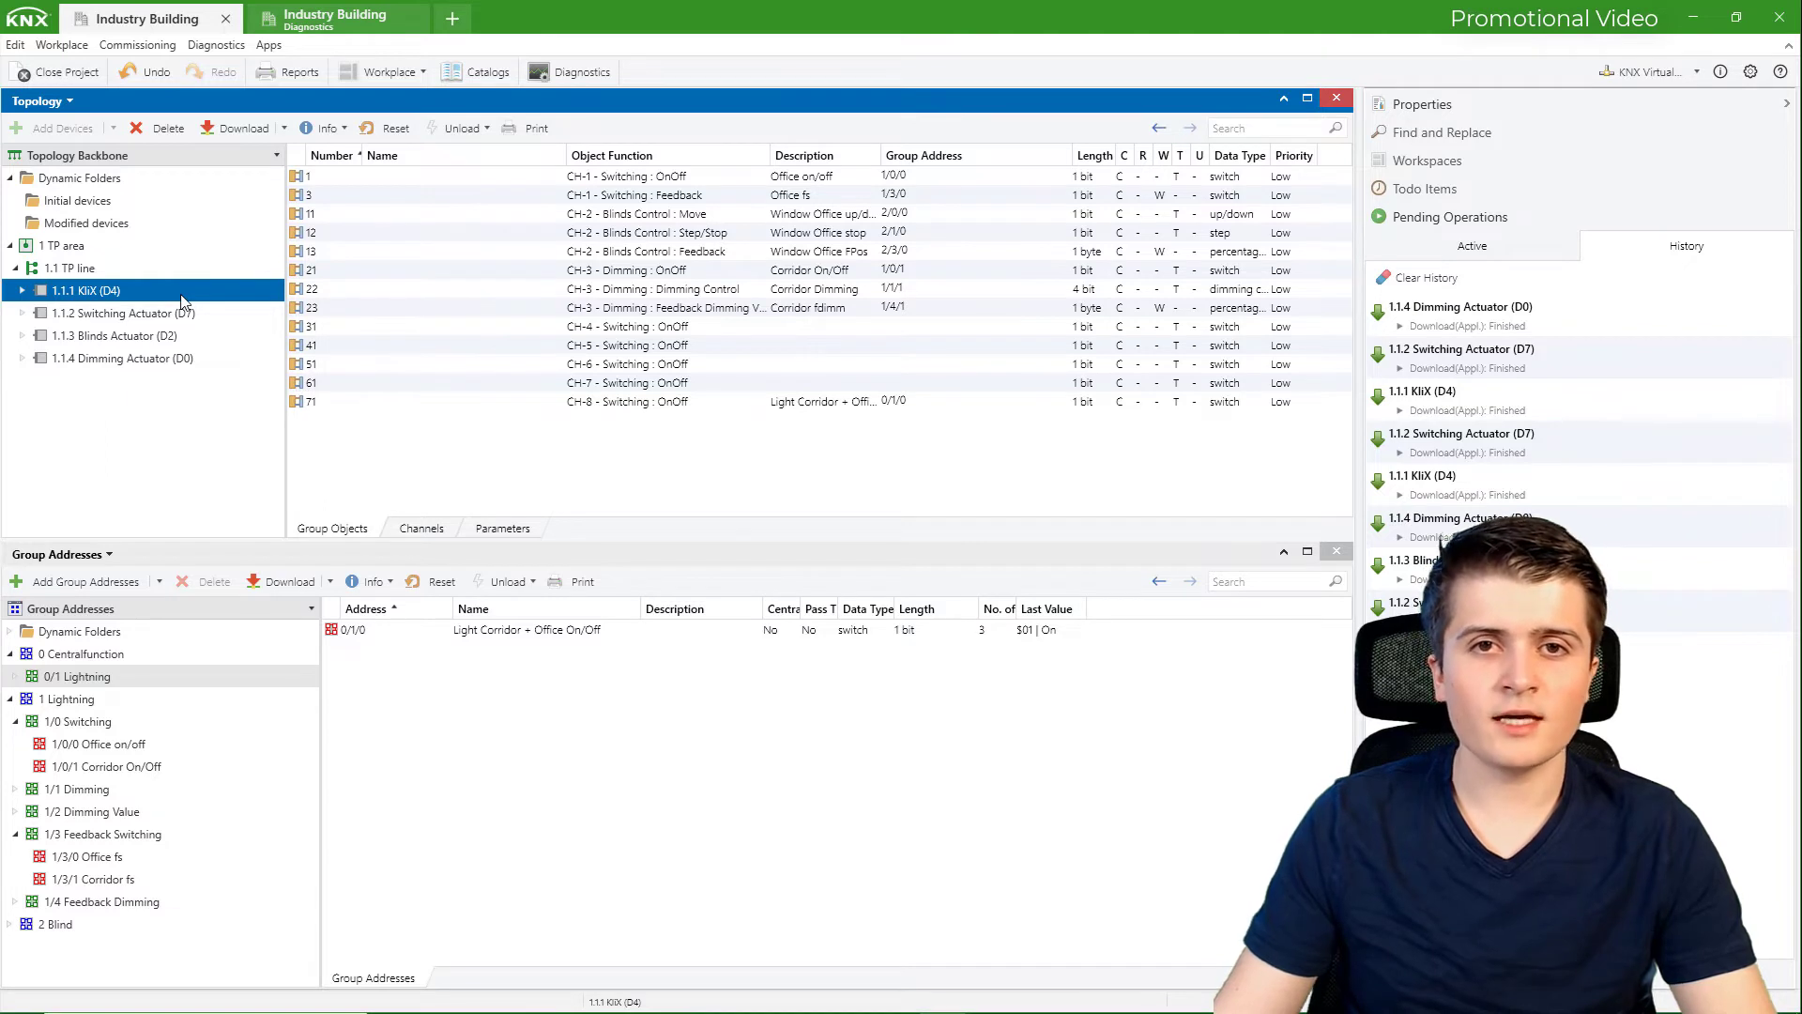
Add the KNX Association RoomControls device (D21..24-v23) from the catalog to the 1.1 TP line
click(103, 556)
click(105, 559)
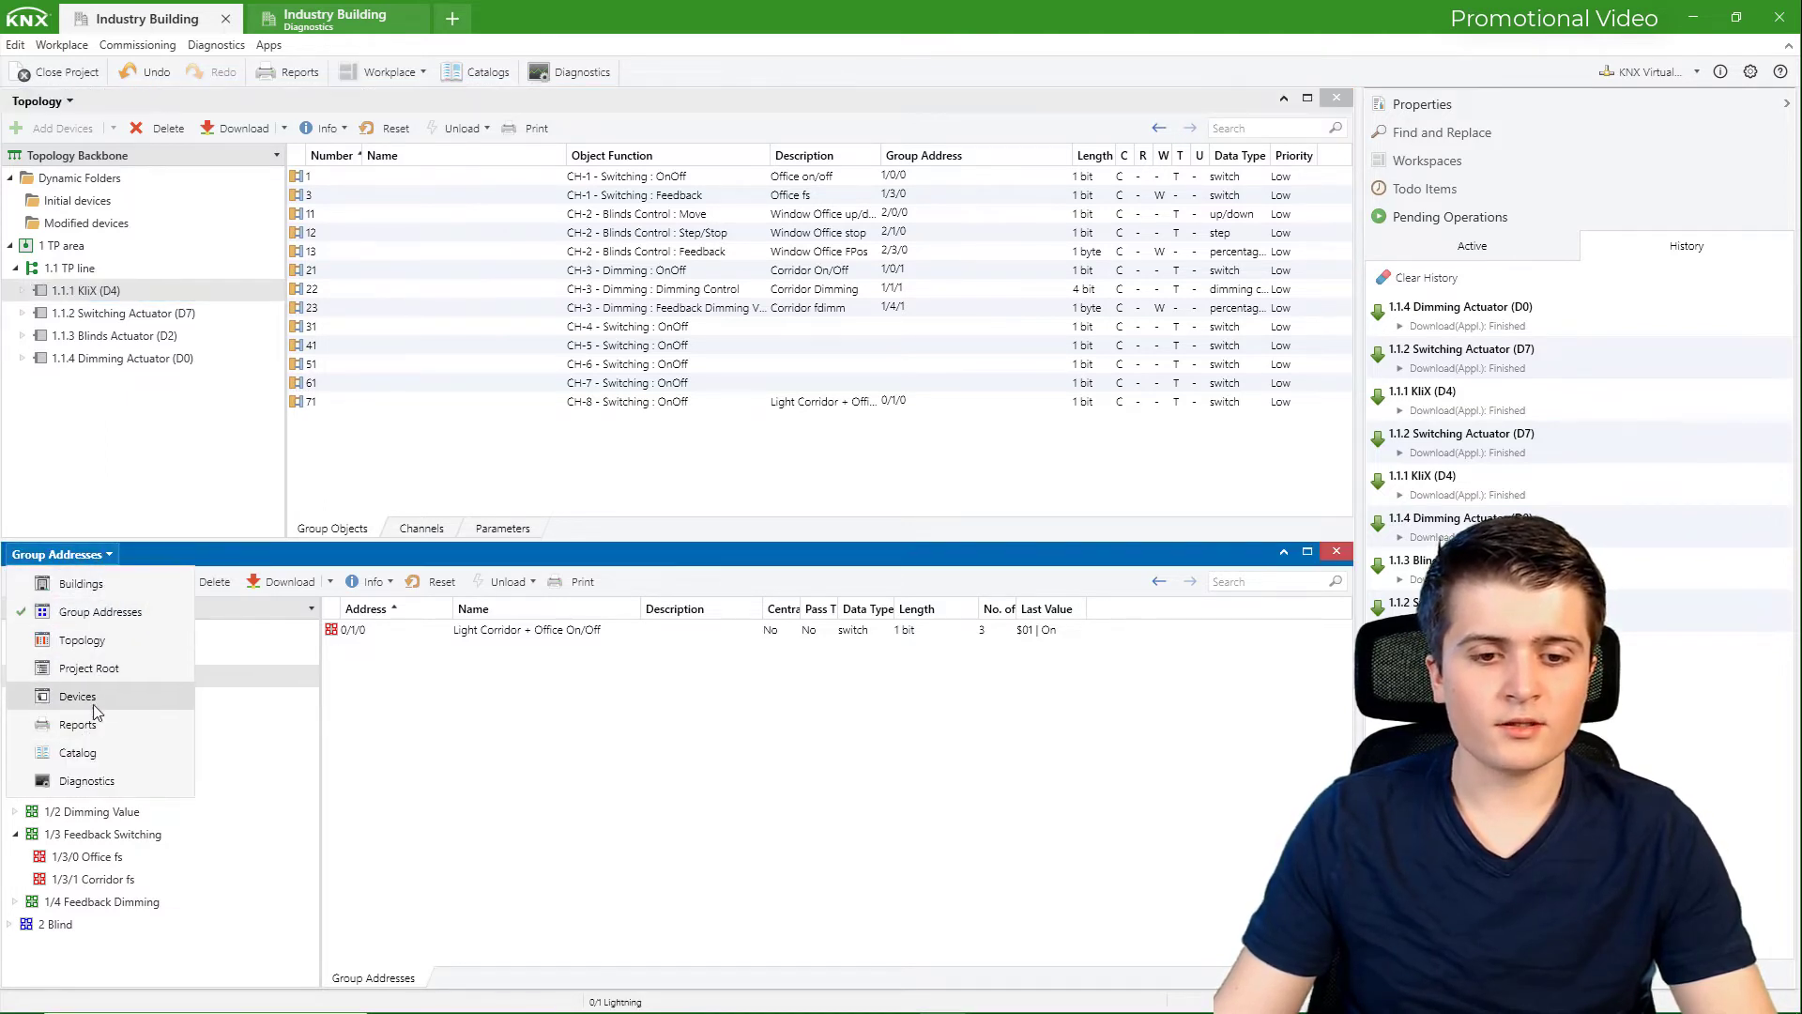
click(79, 752)
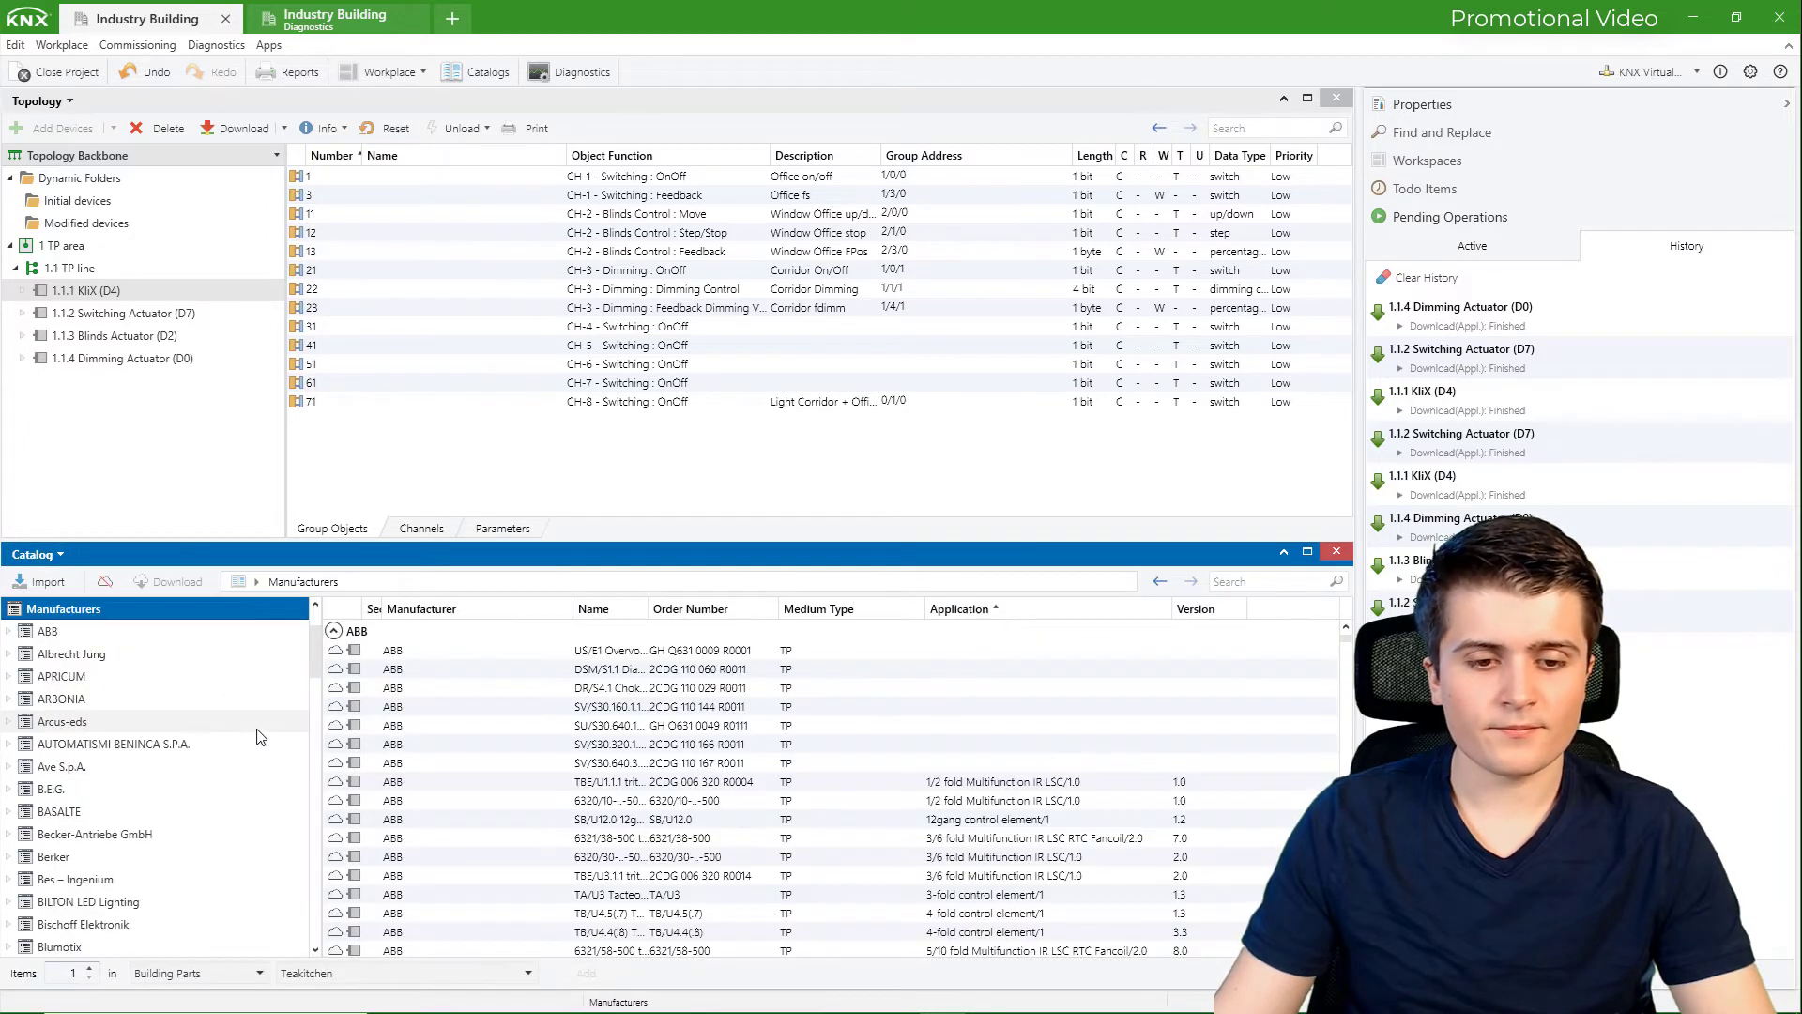
scroll(261, 737, down, 15)
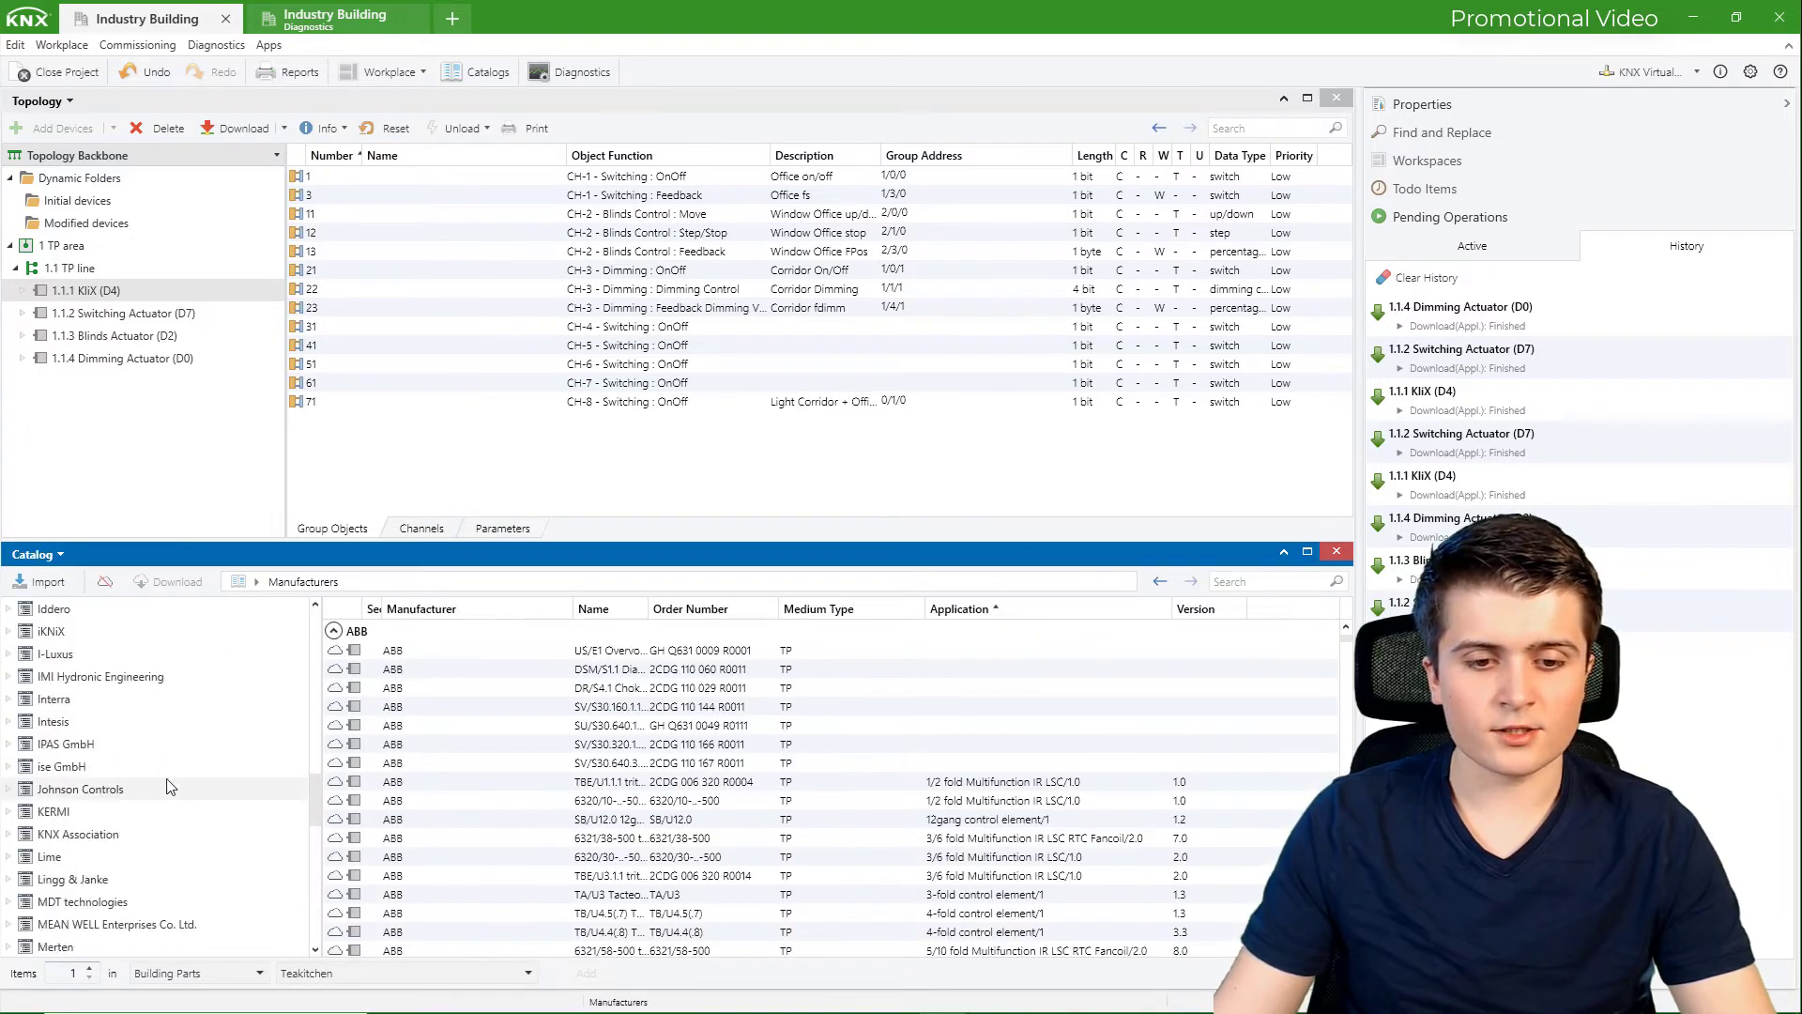
click(82, 833)
scroll(935, 805, down, 1)
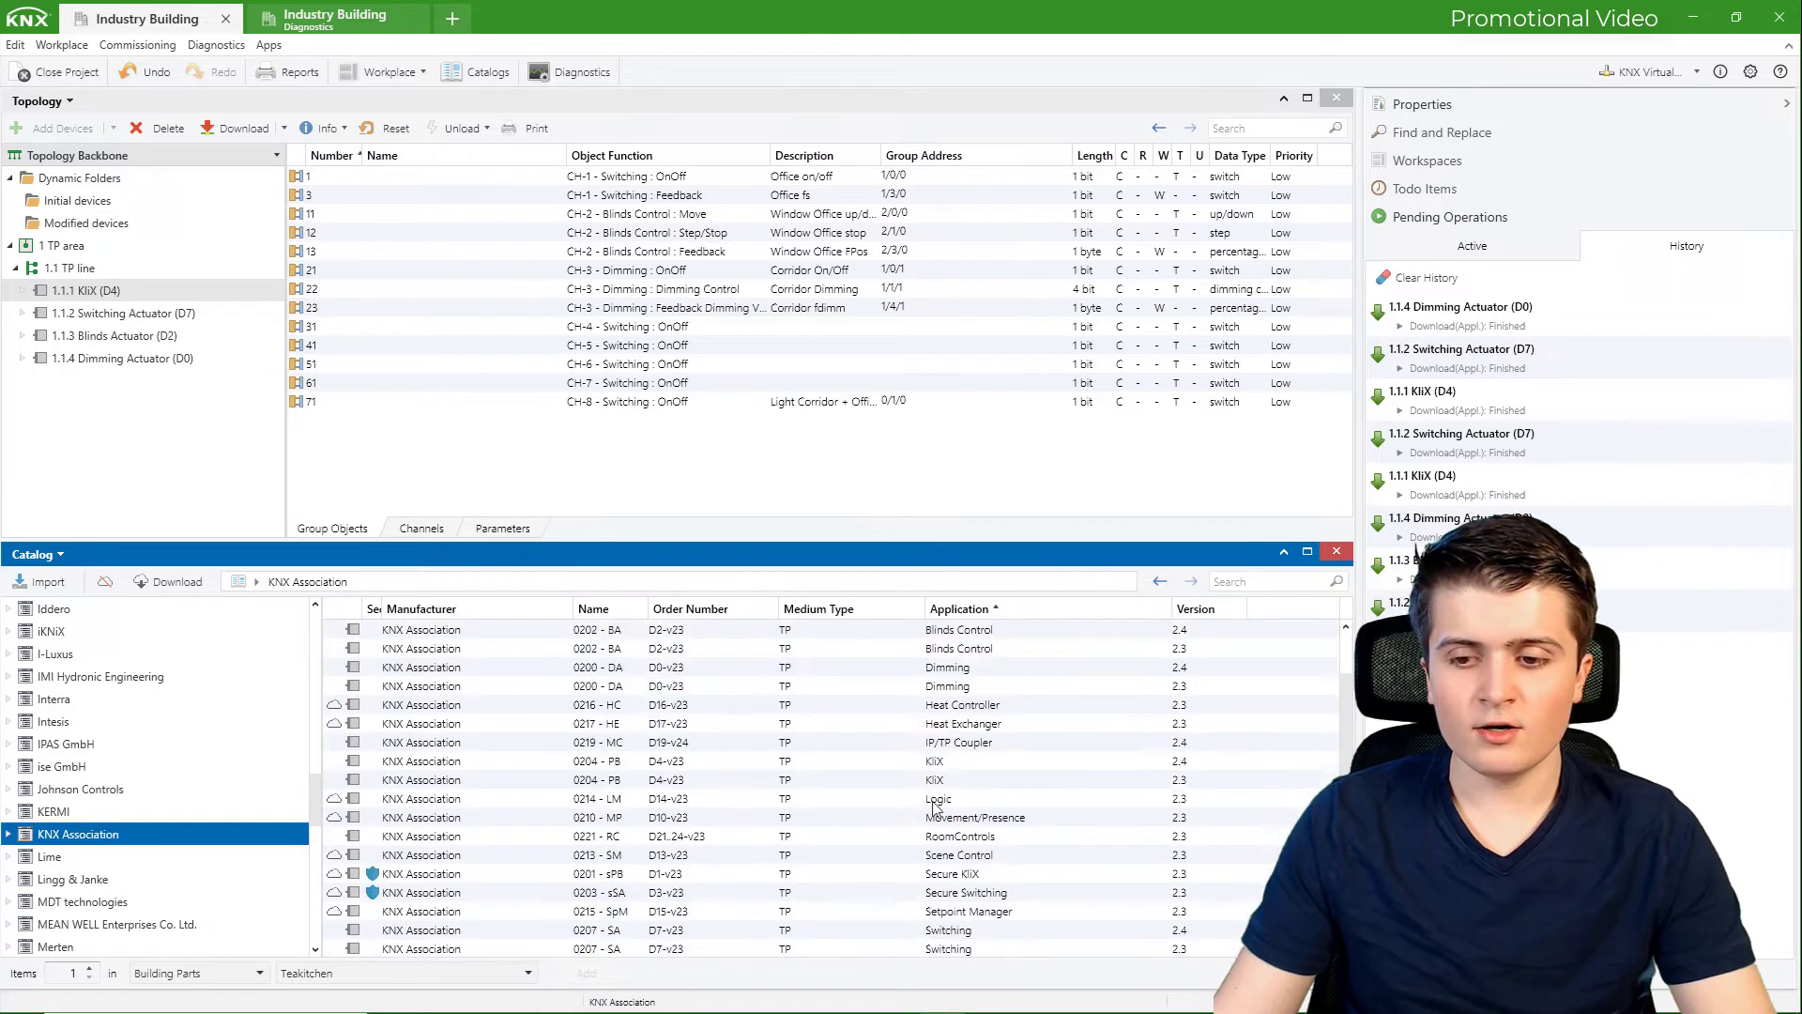
click(966, 782)
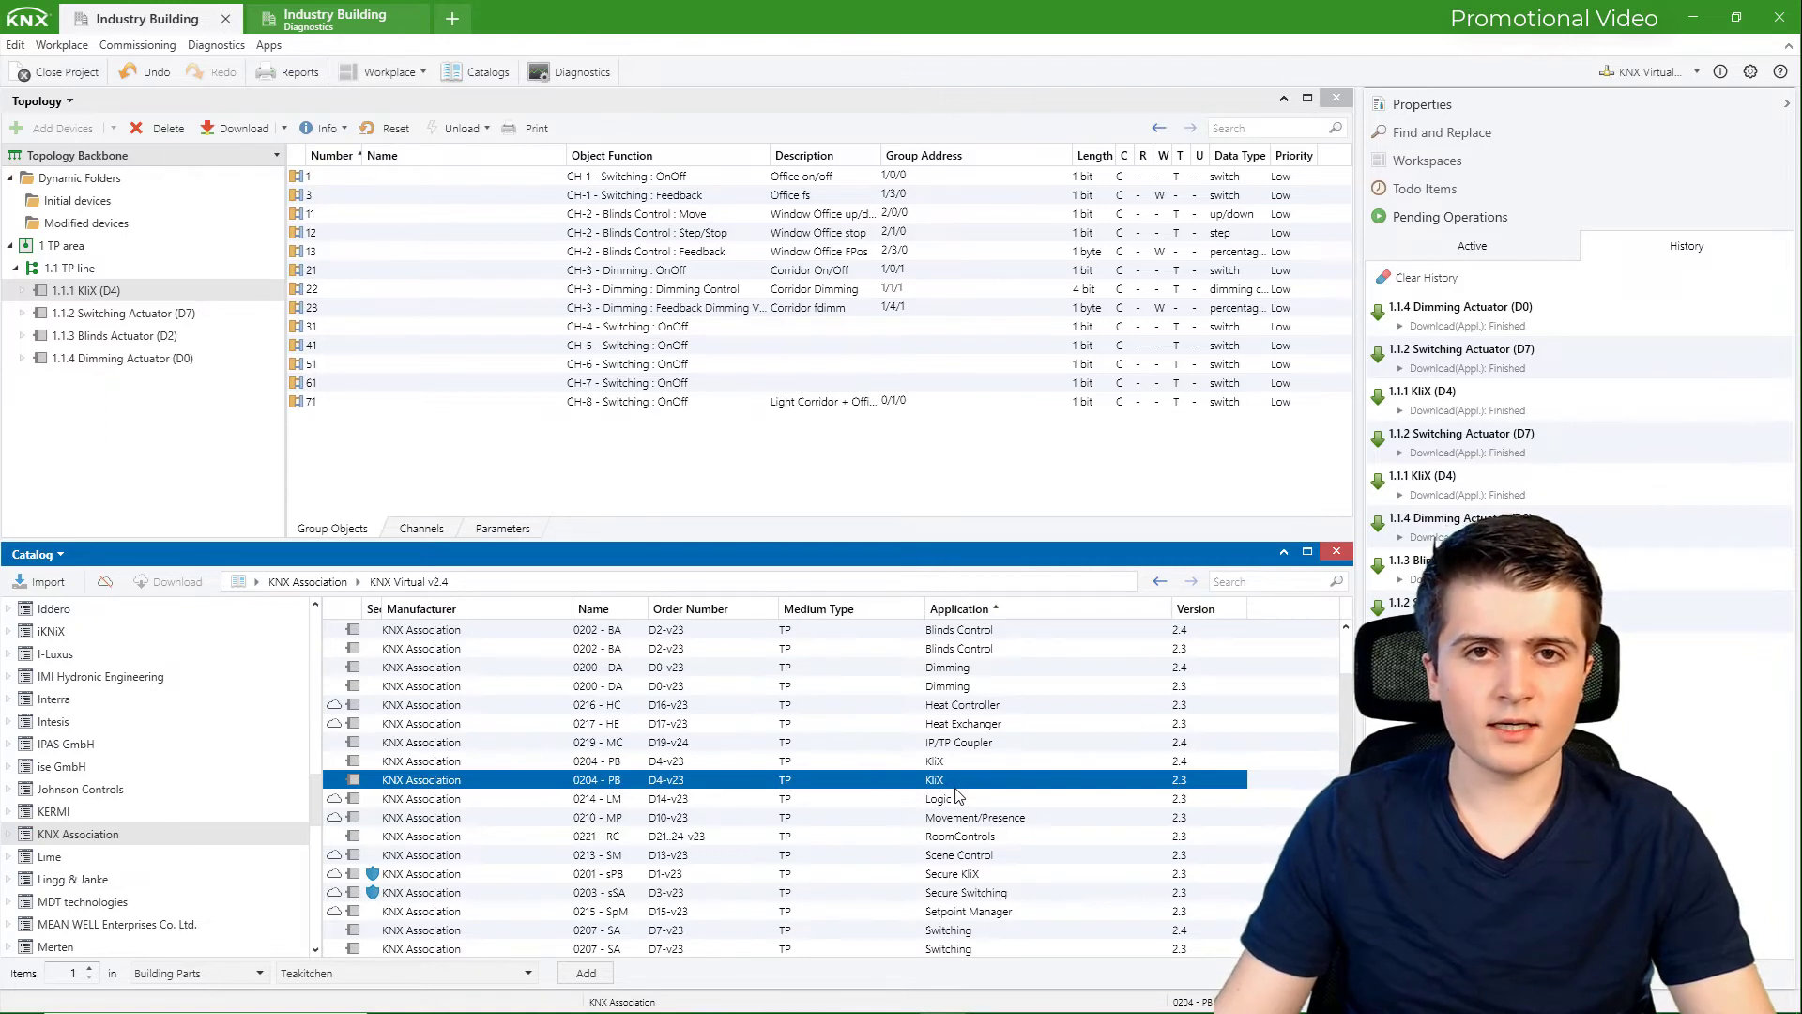
click(983, 838)
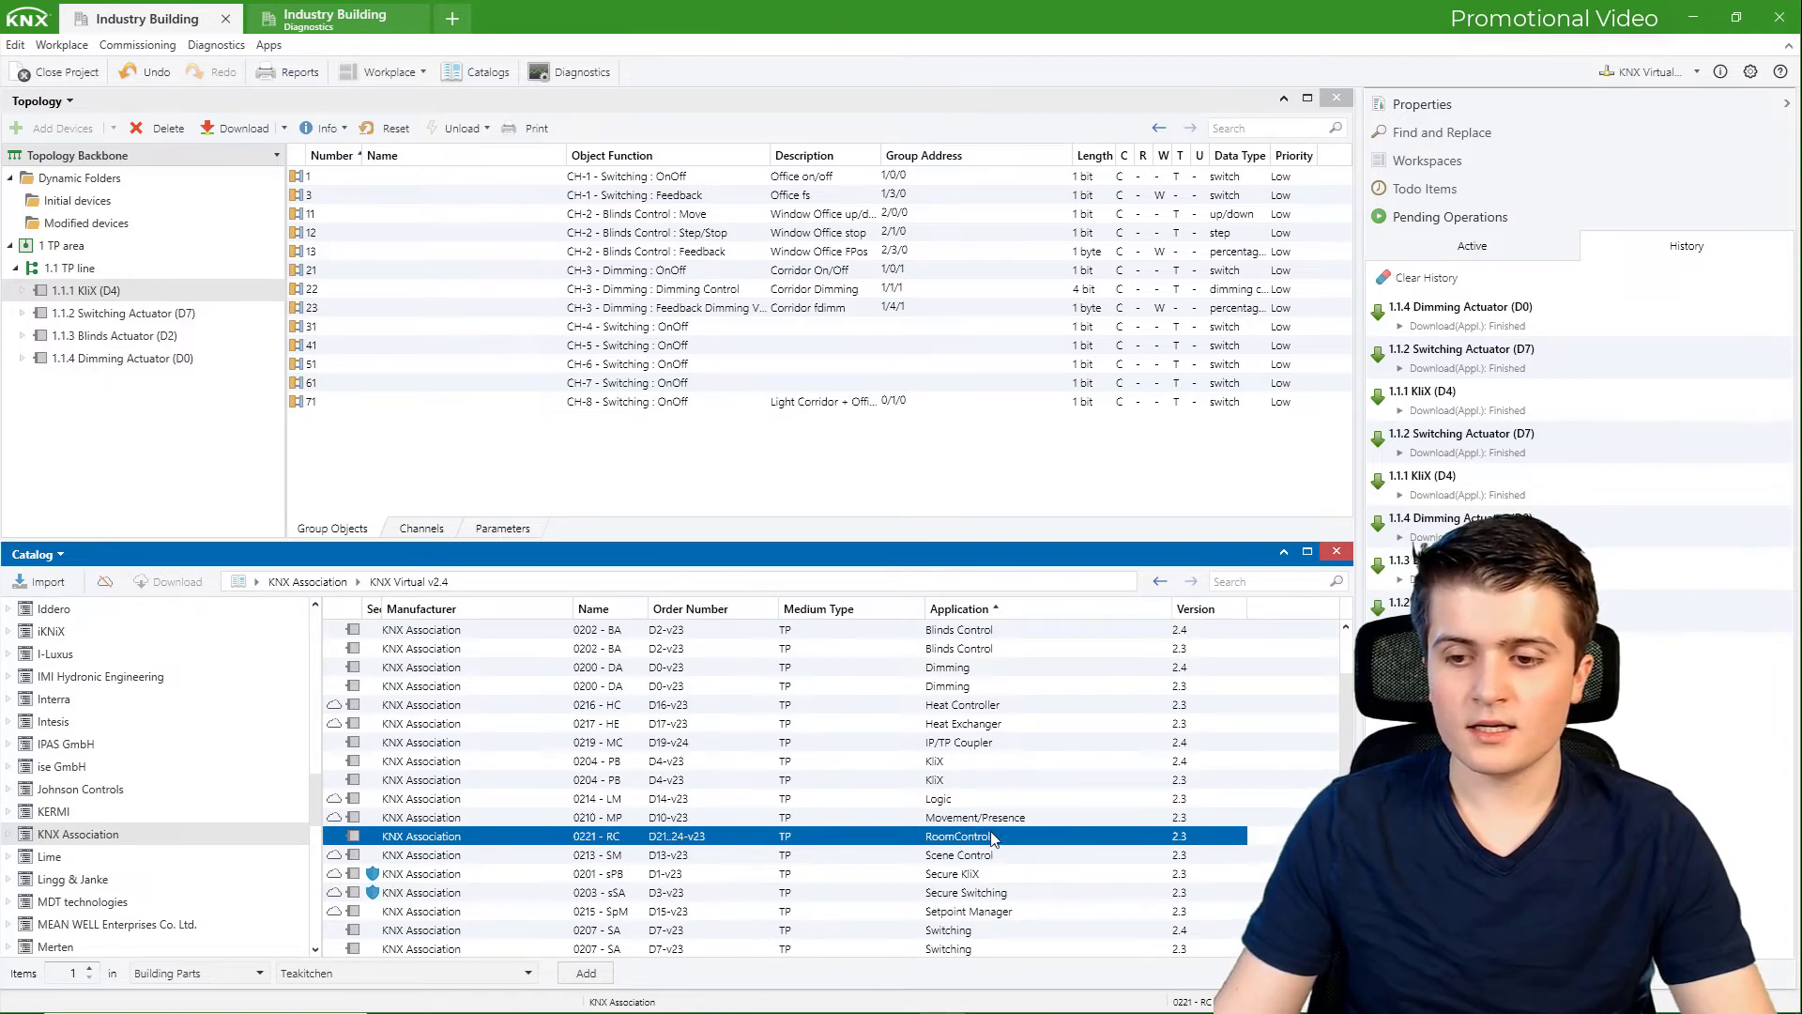
scroll(993, 838, down, 1)
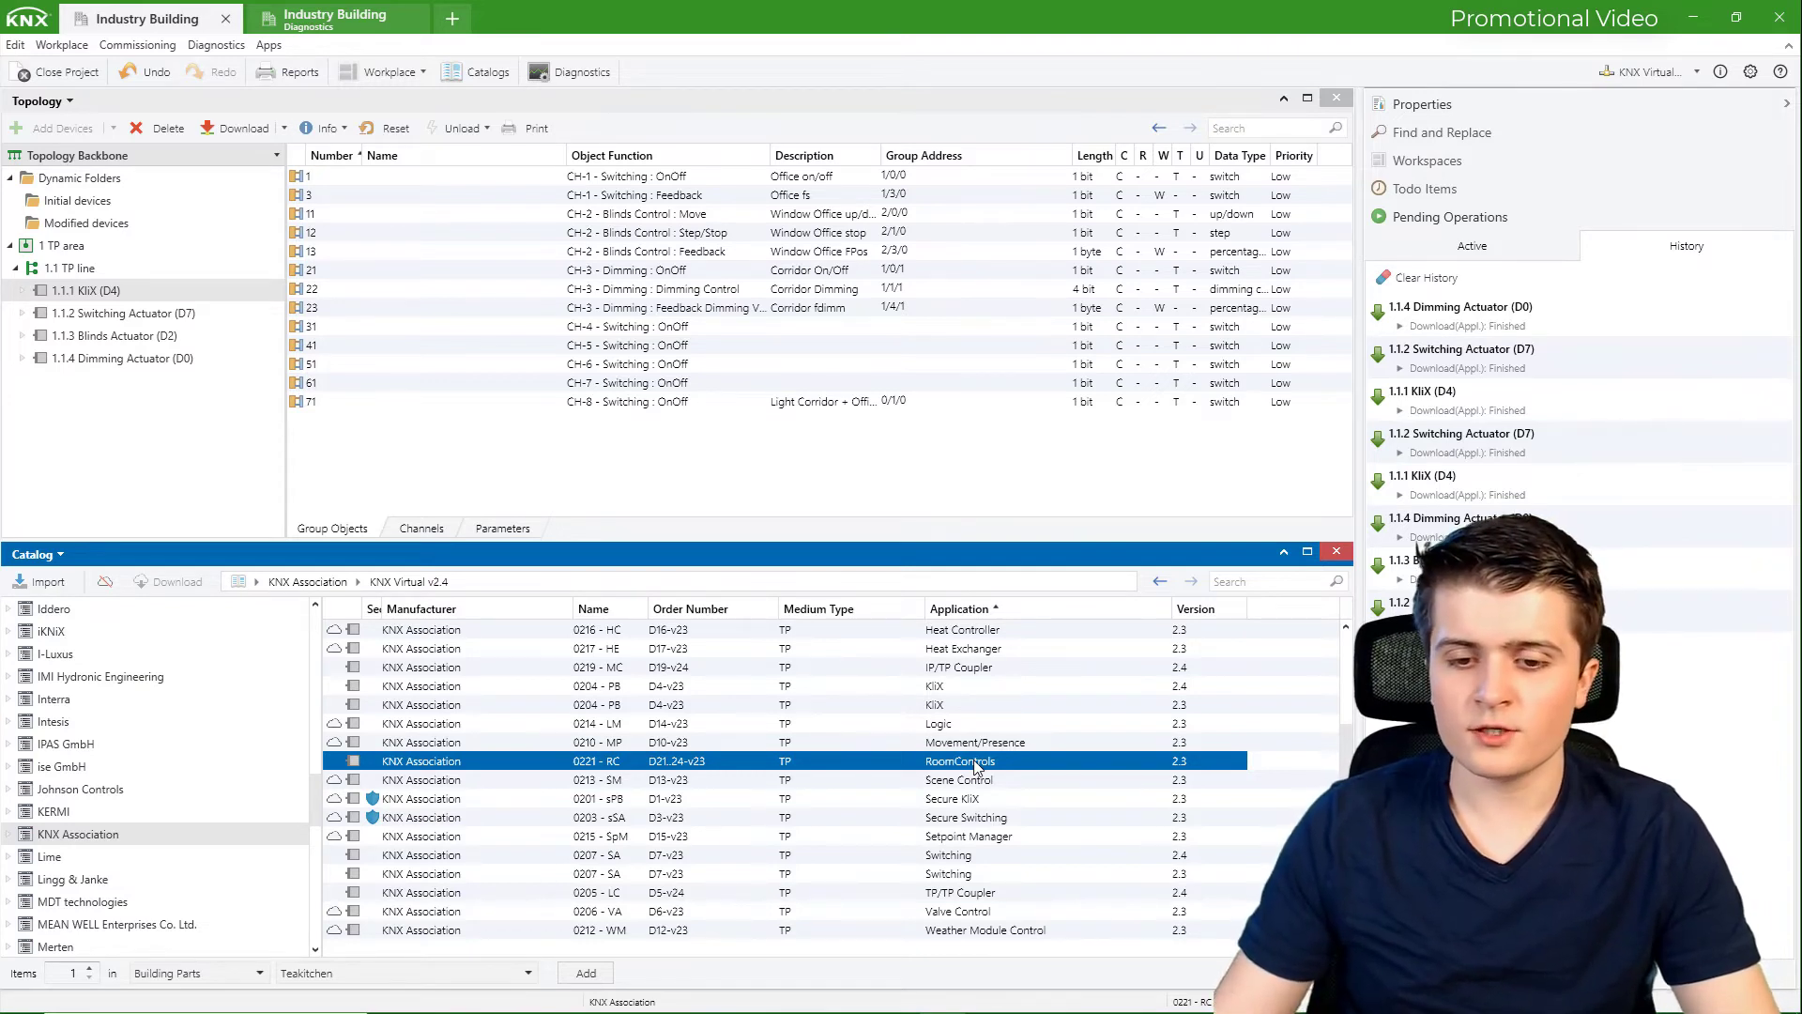
drag(976, 767, 108, 286)
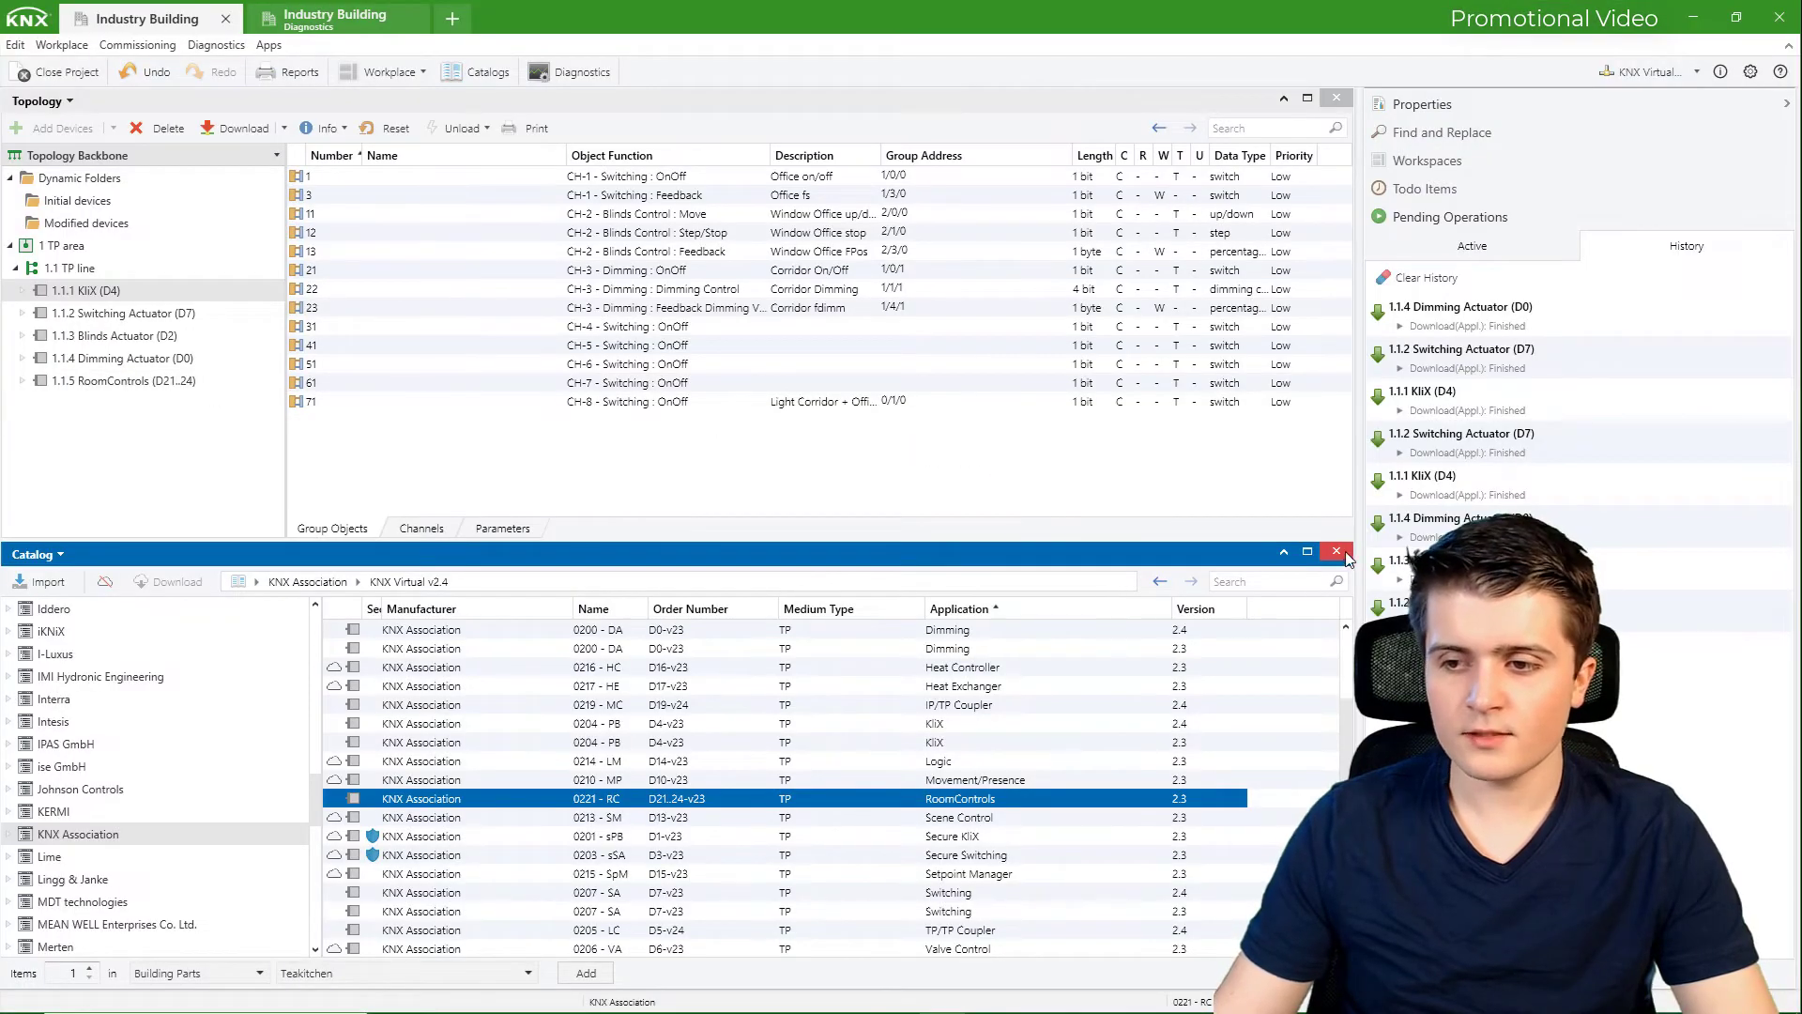
Replace the catalog with the group addresses view and compare the group objects of RoomControls (D21..24) and KliX (D4)
click(36, 554)
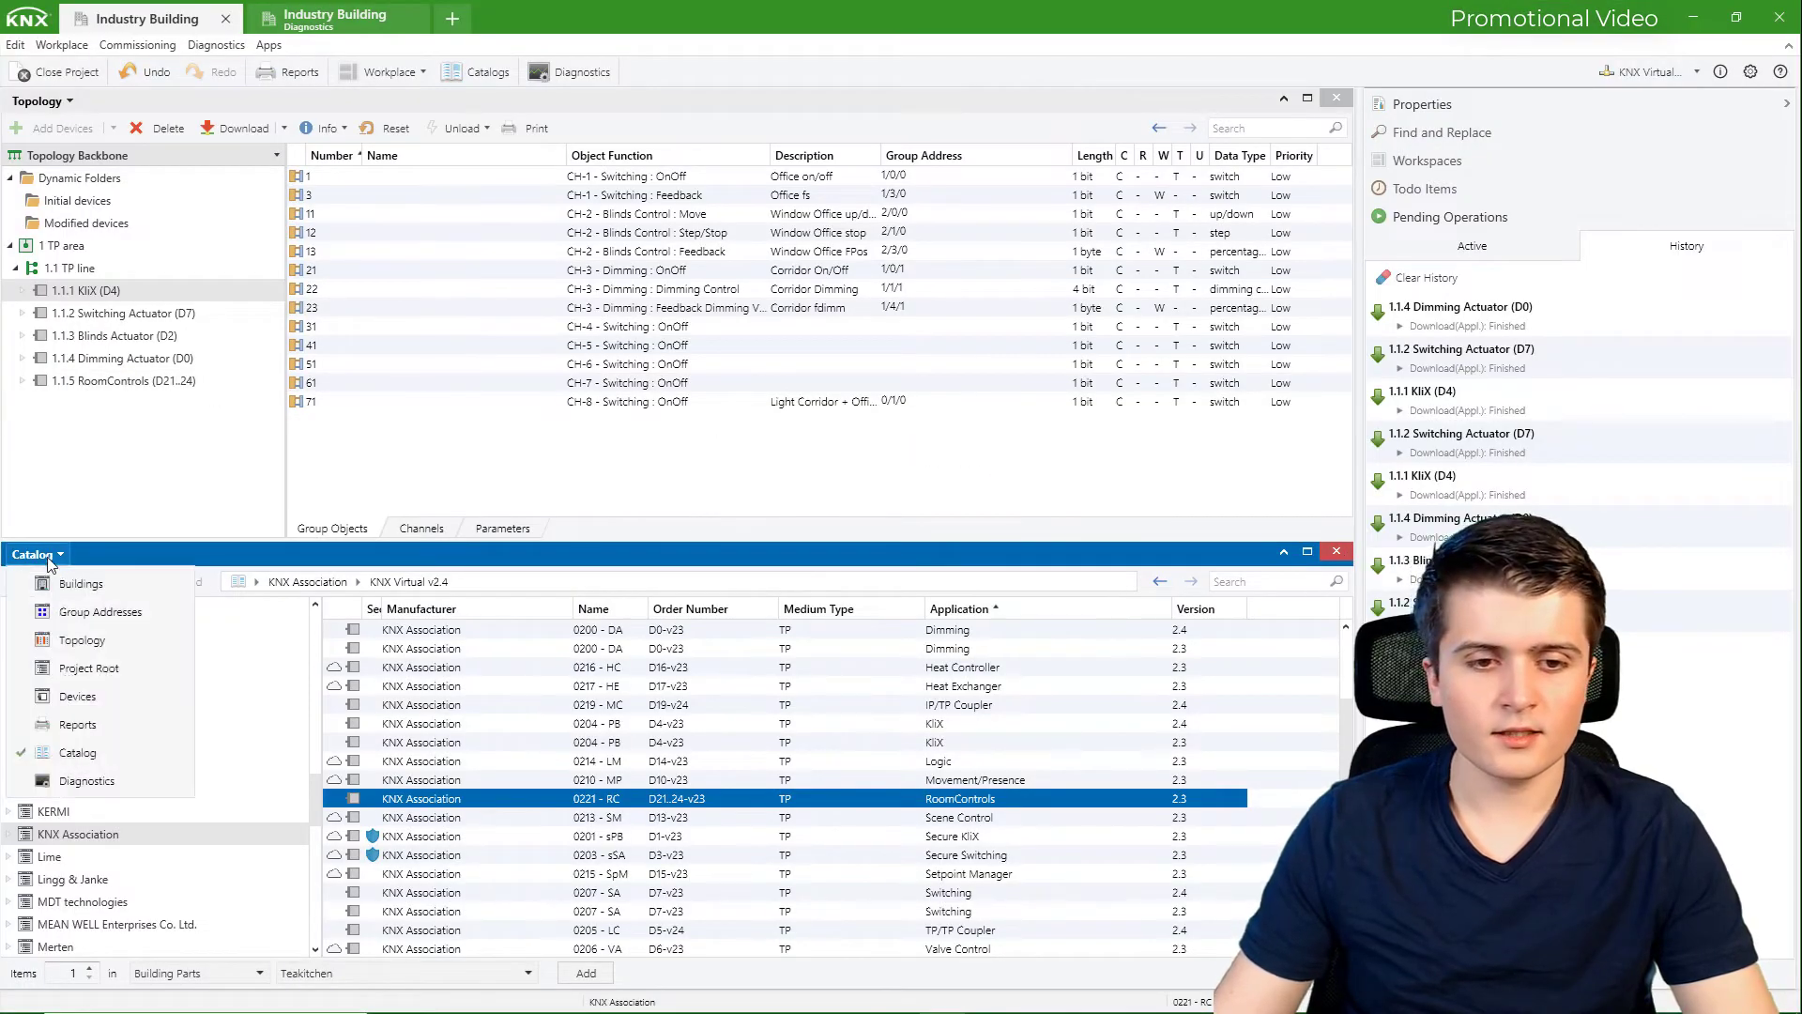
click(100, 611)
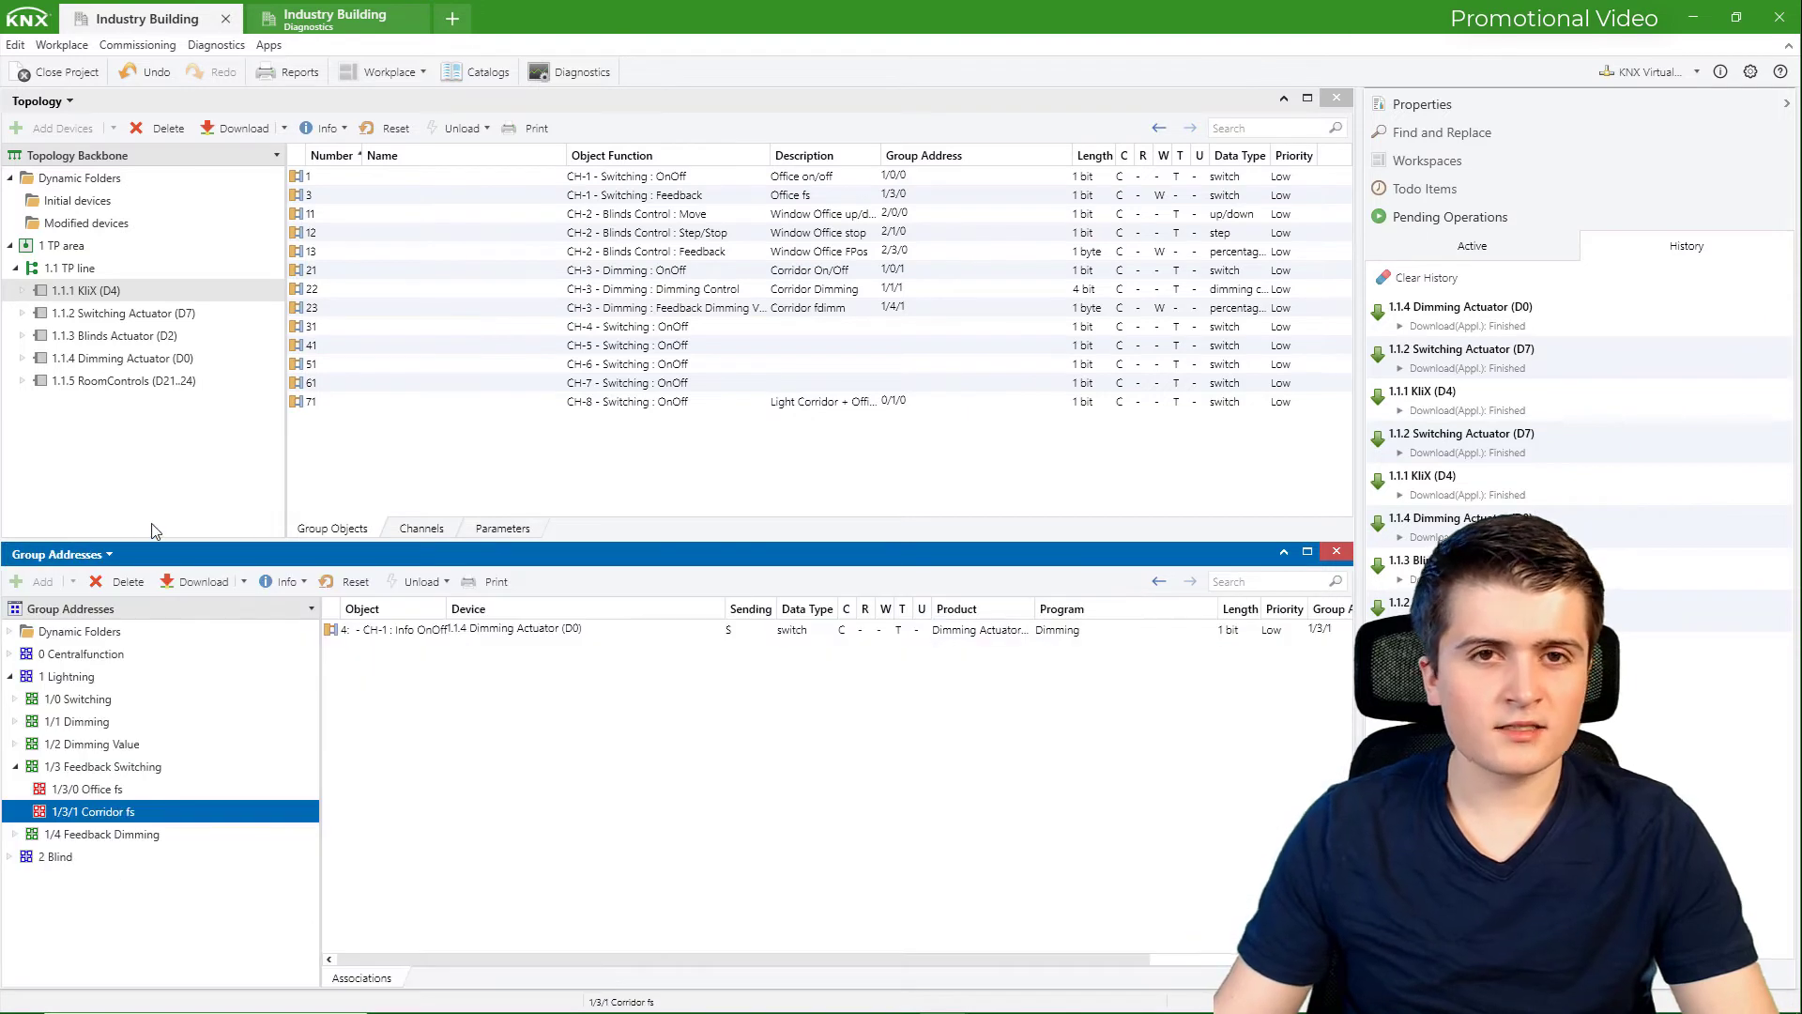
click(128, 382)
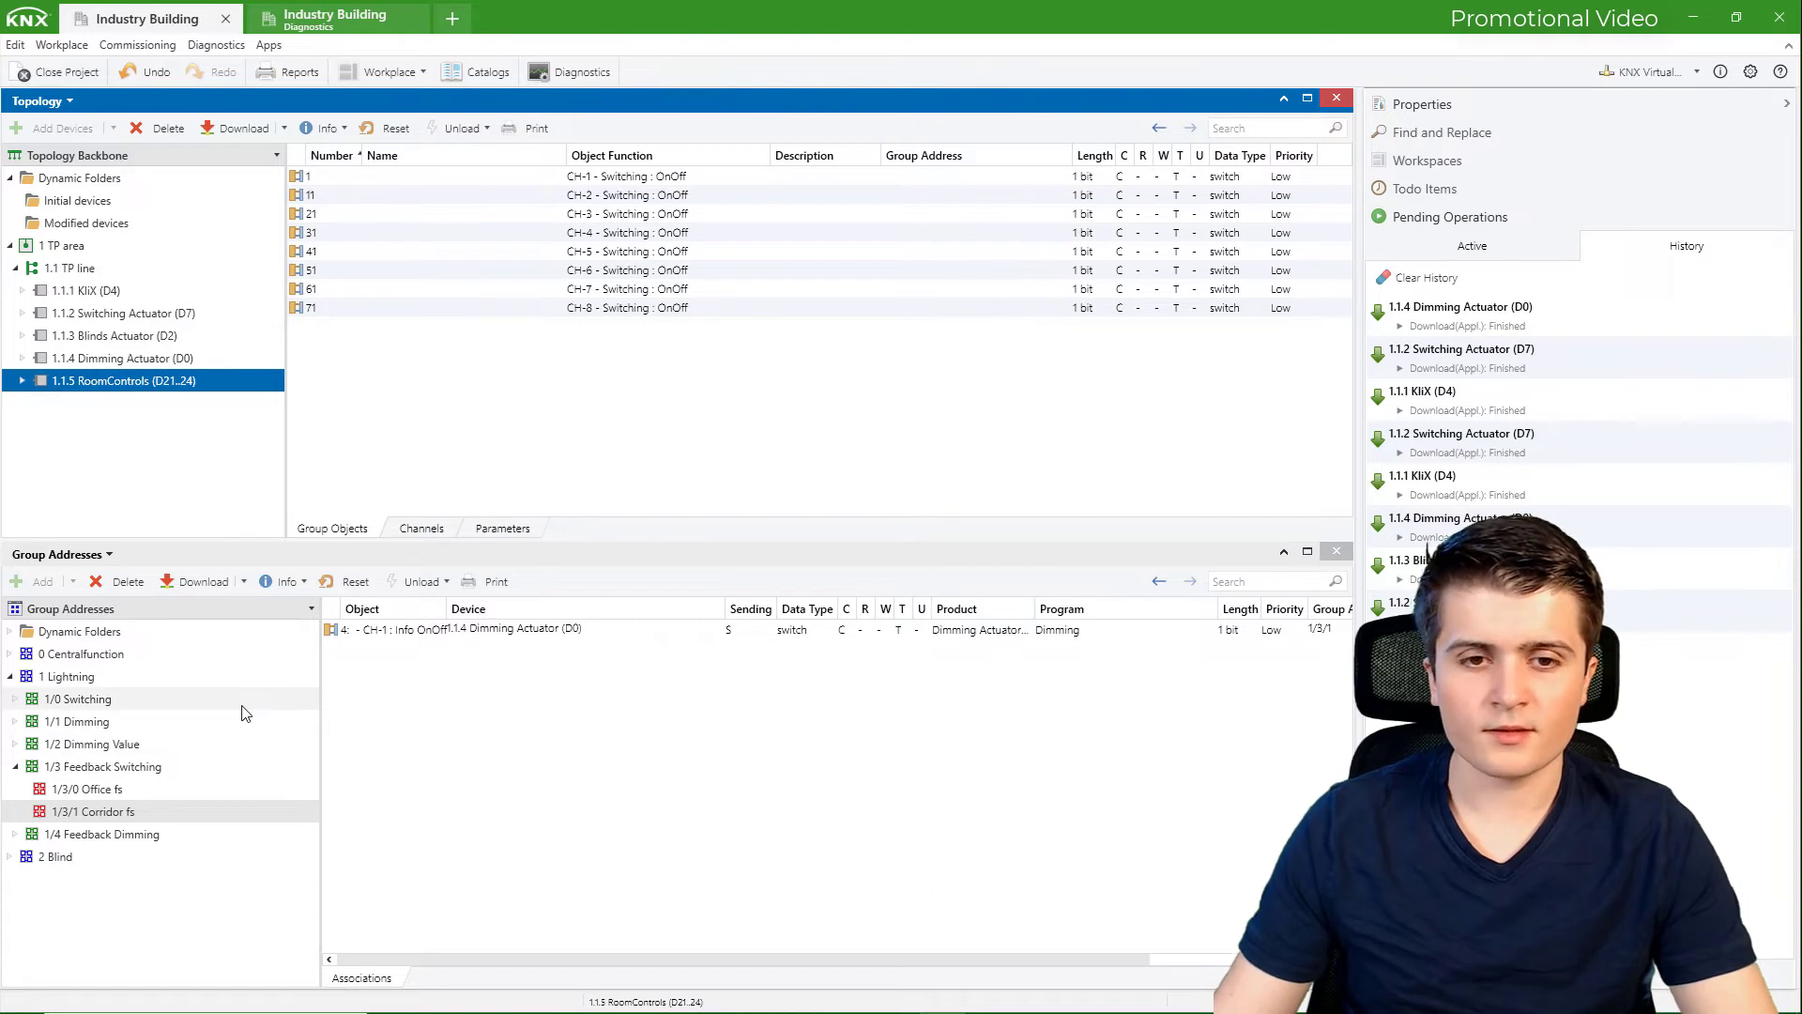
click(113, 291)
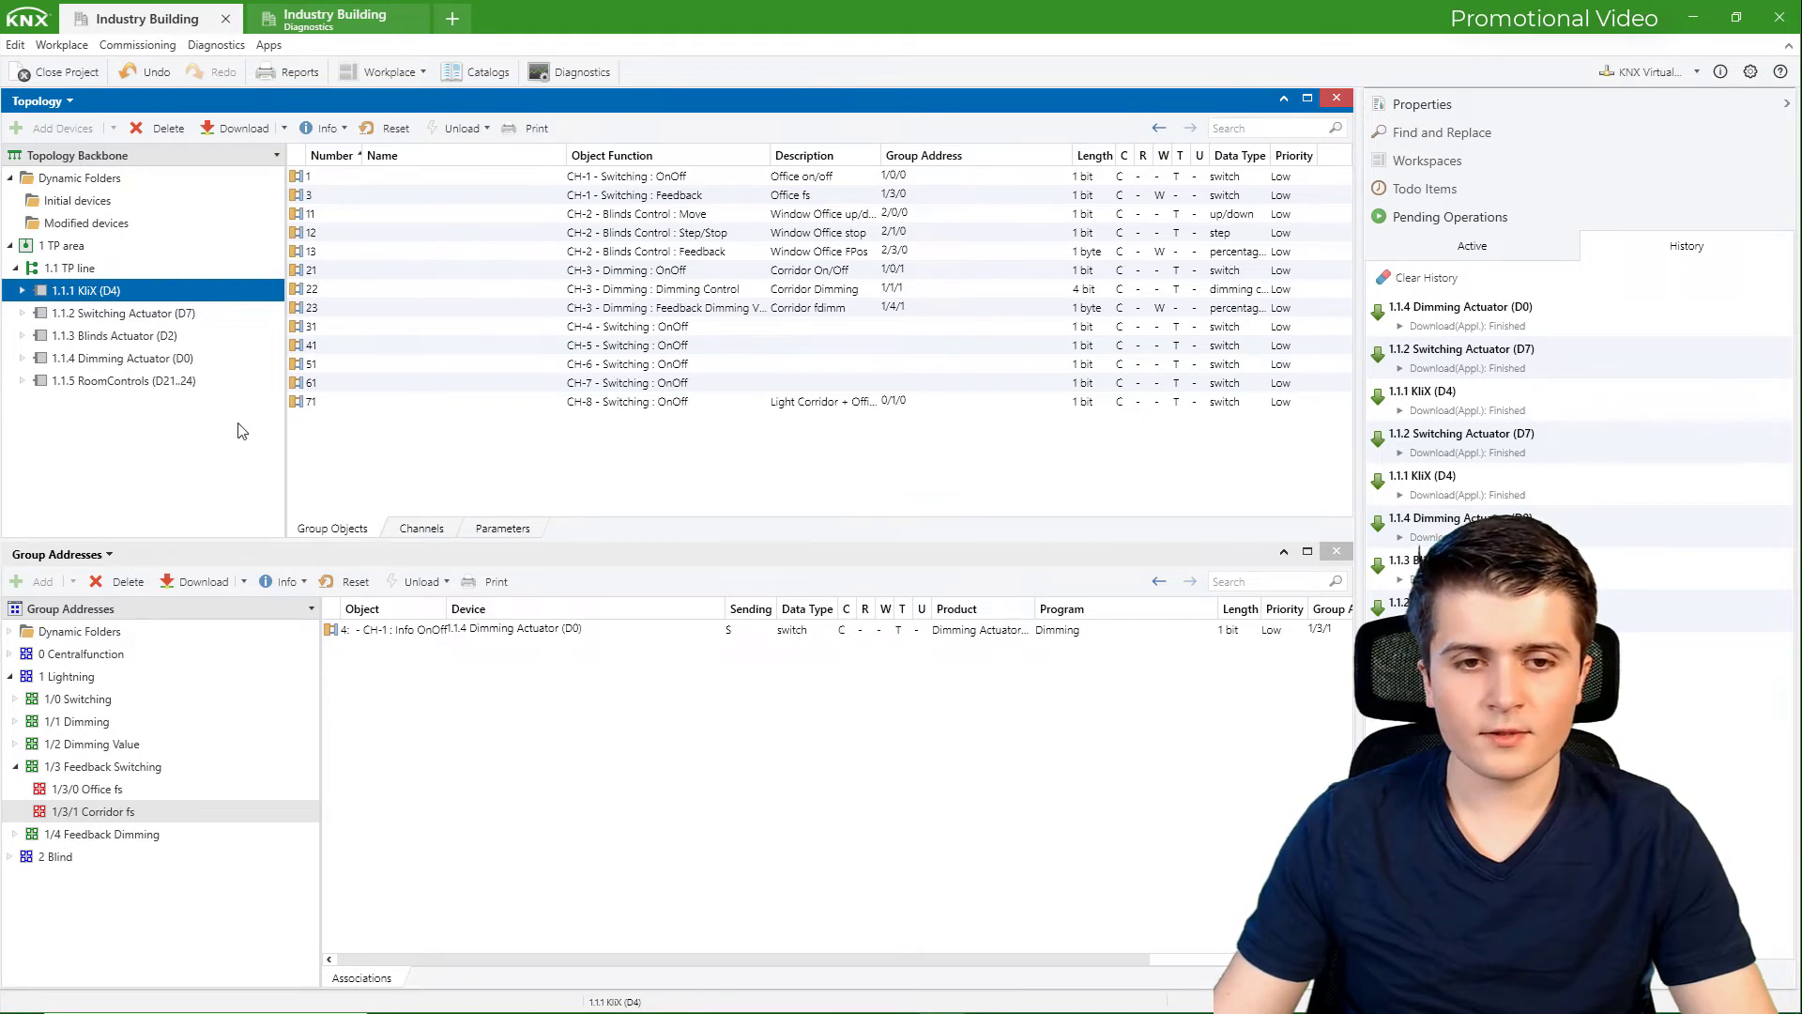
In the RoomControls (D21..24) parameters, check the CH-1 function and set the CH-2 function to Blinds
click(200, 387)
click(503, 527)
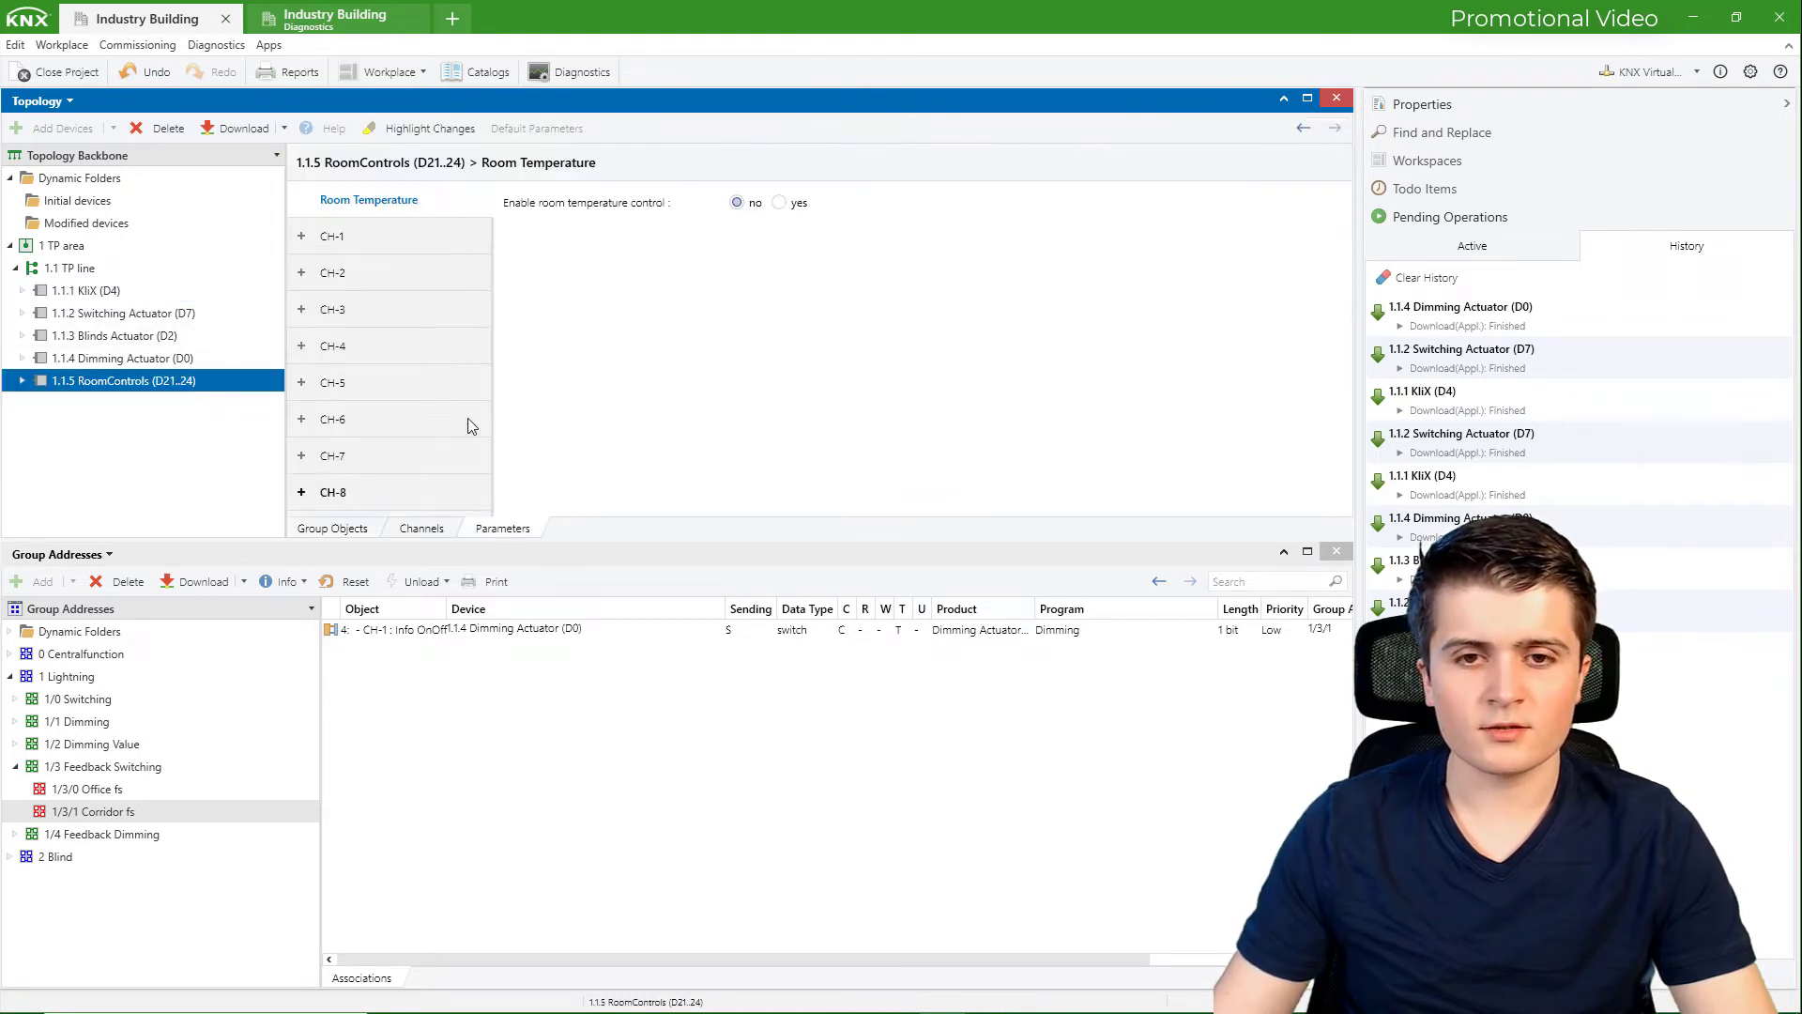
click(404, 235)
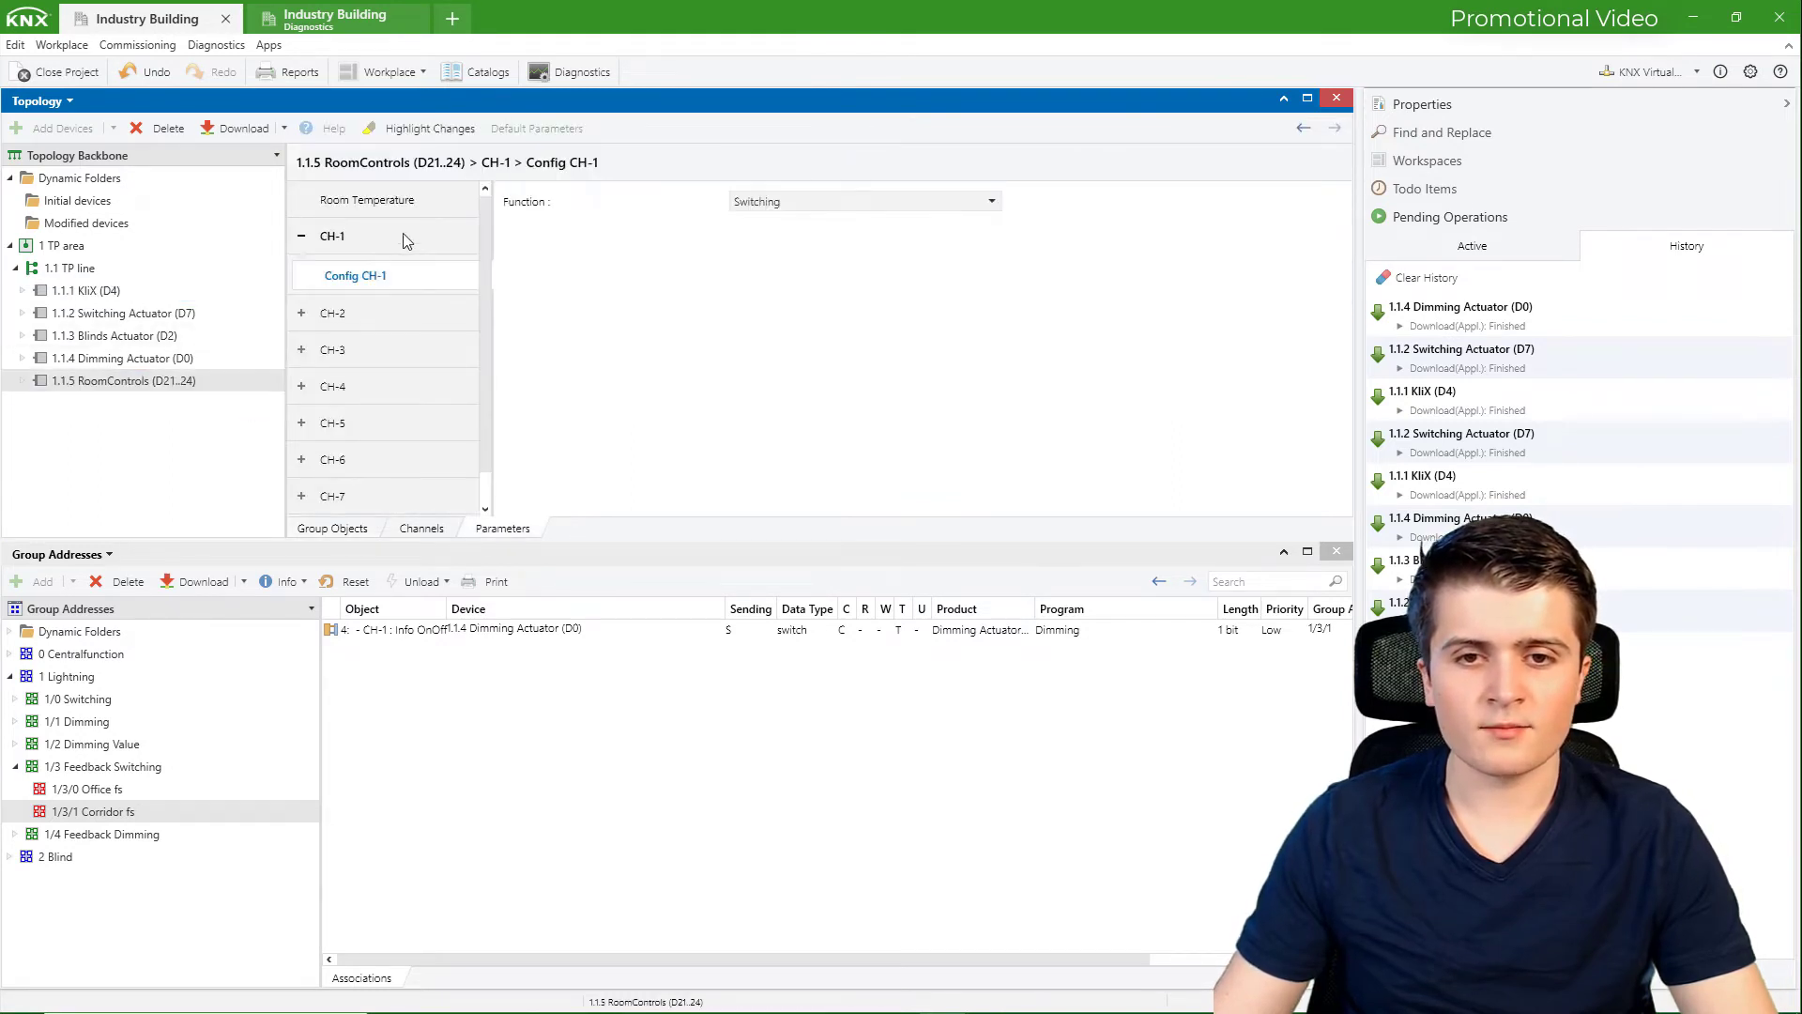
click(386, 310)
click(813, 201)
click(779, 246)
click(798, 201)
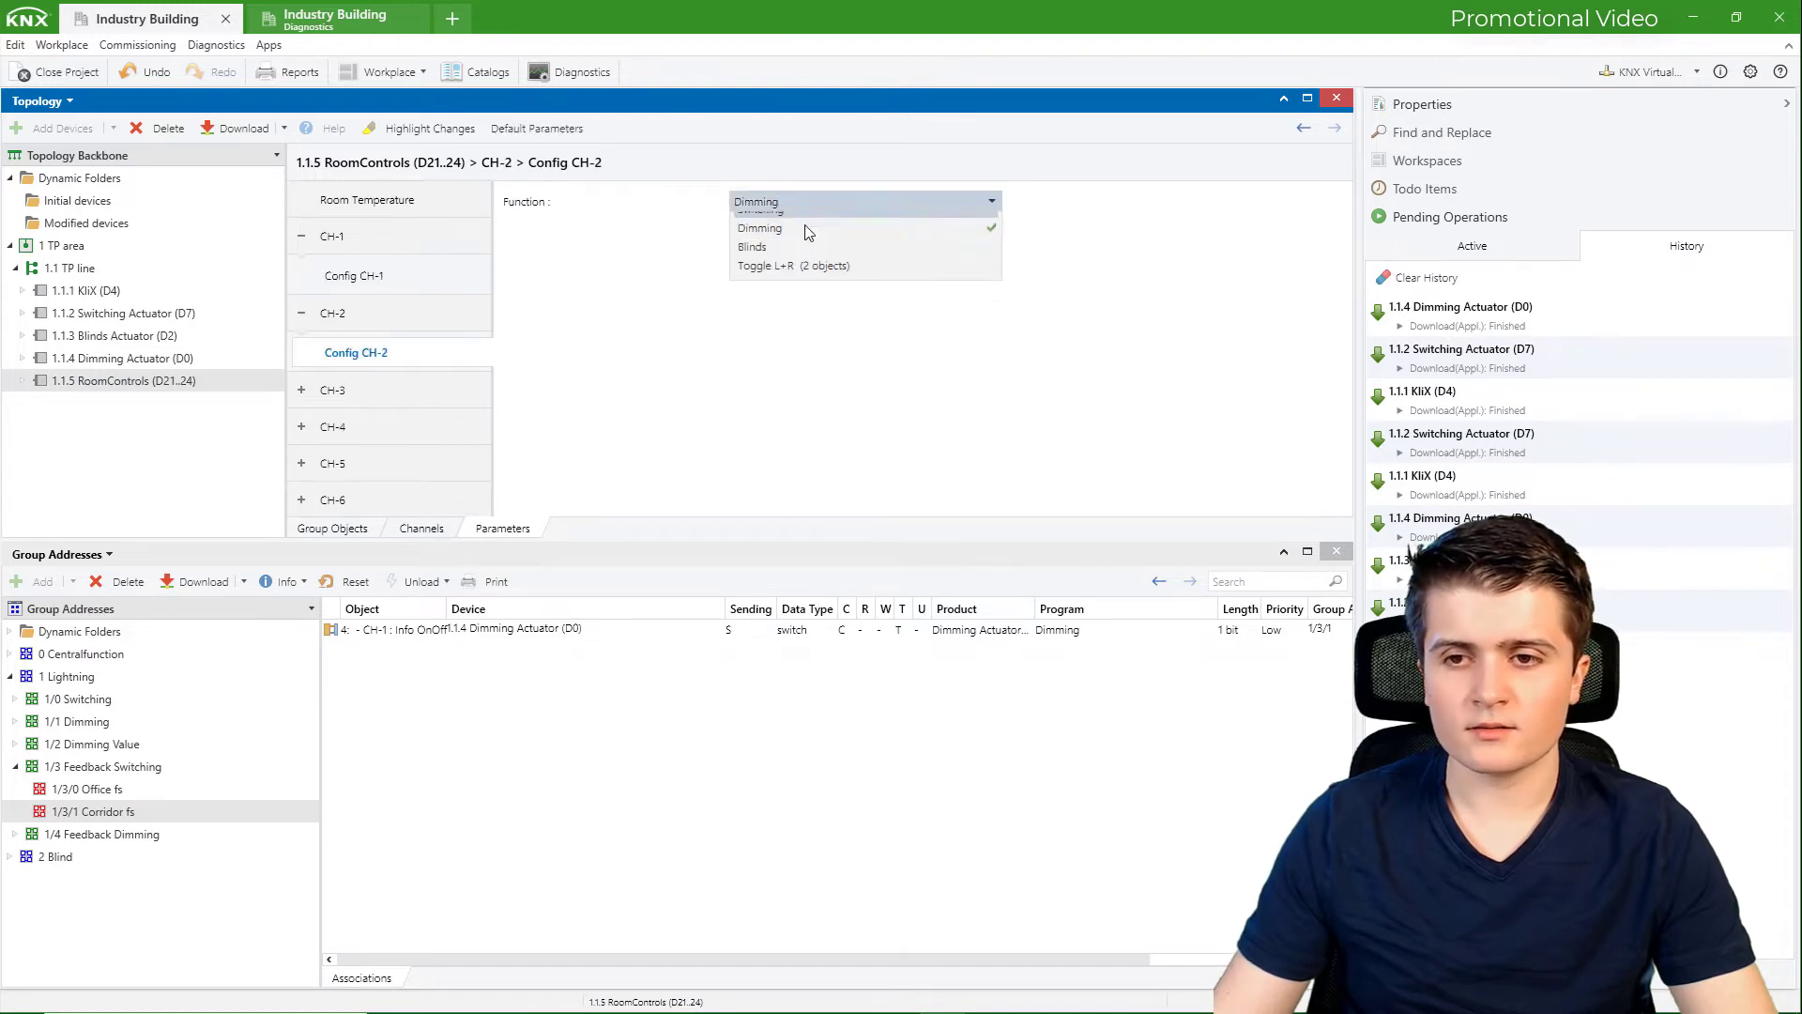
click(780, 270)
Set the RoomControls CH-3 function to Dimming and choose Switching for CH-4
click(338, 388)
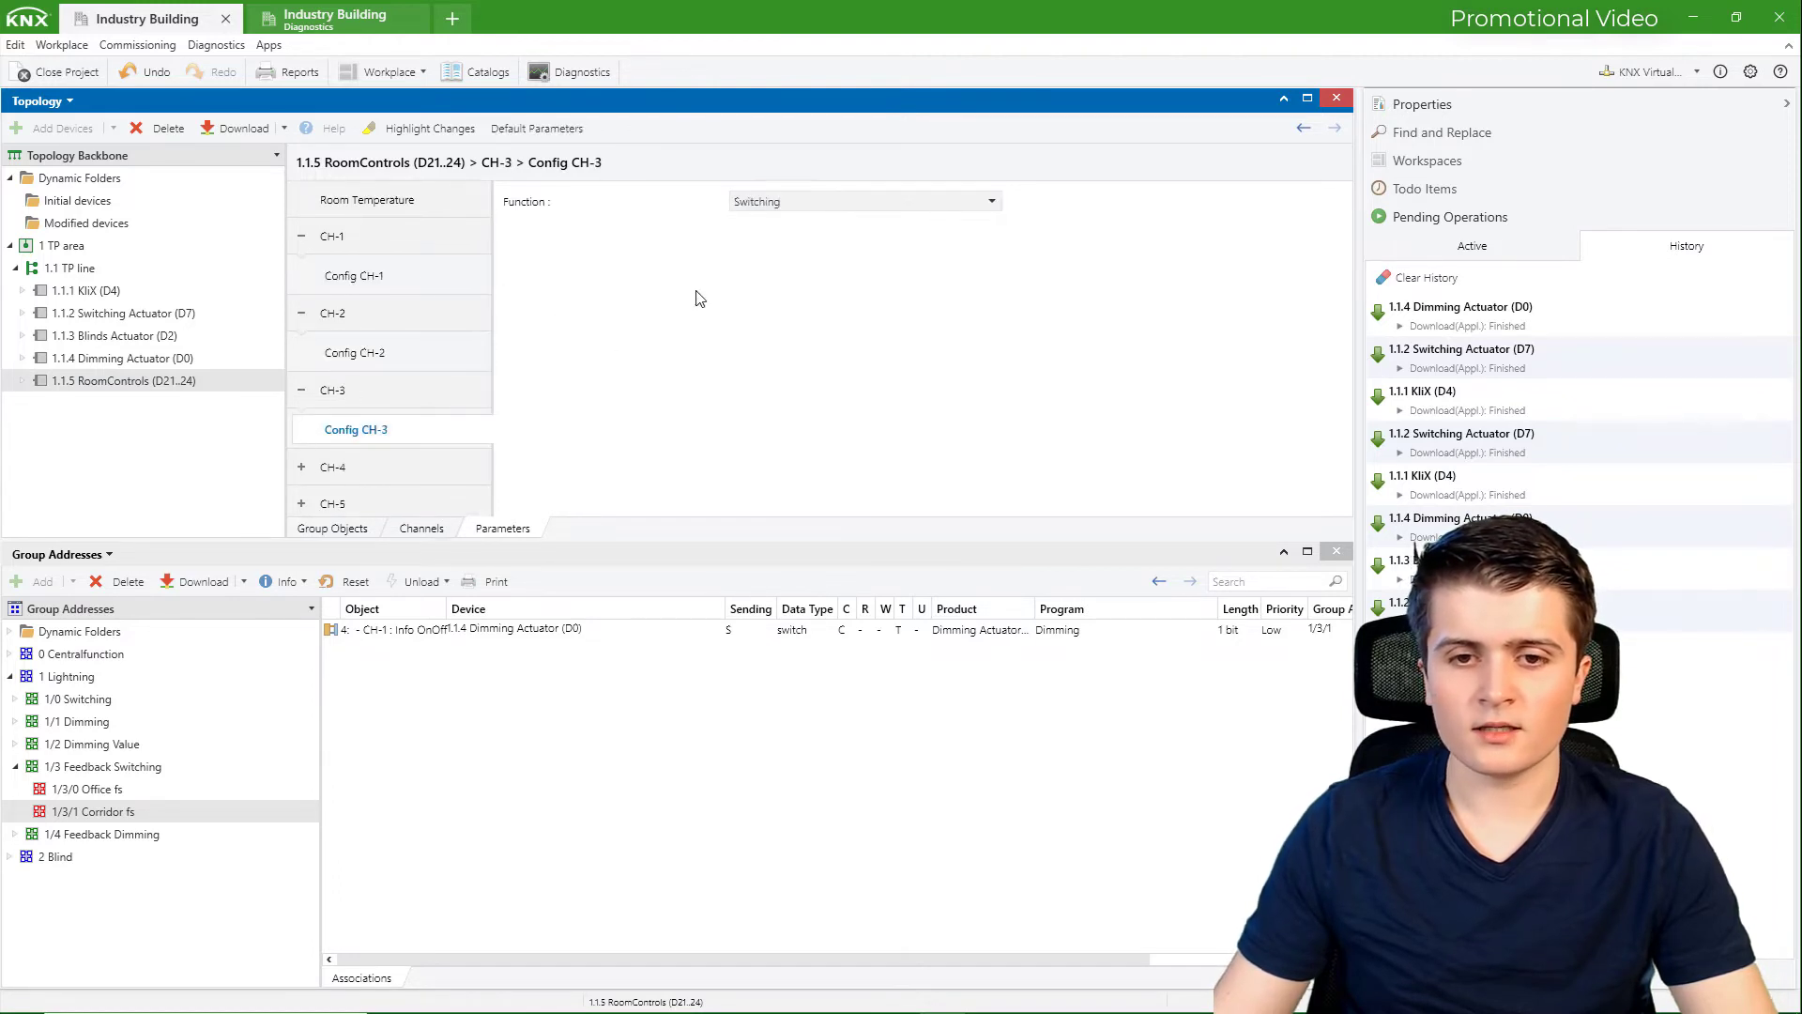
click(791, 208)
click(798, 225)
click(393, 468)
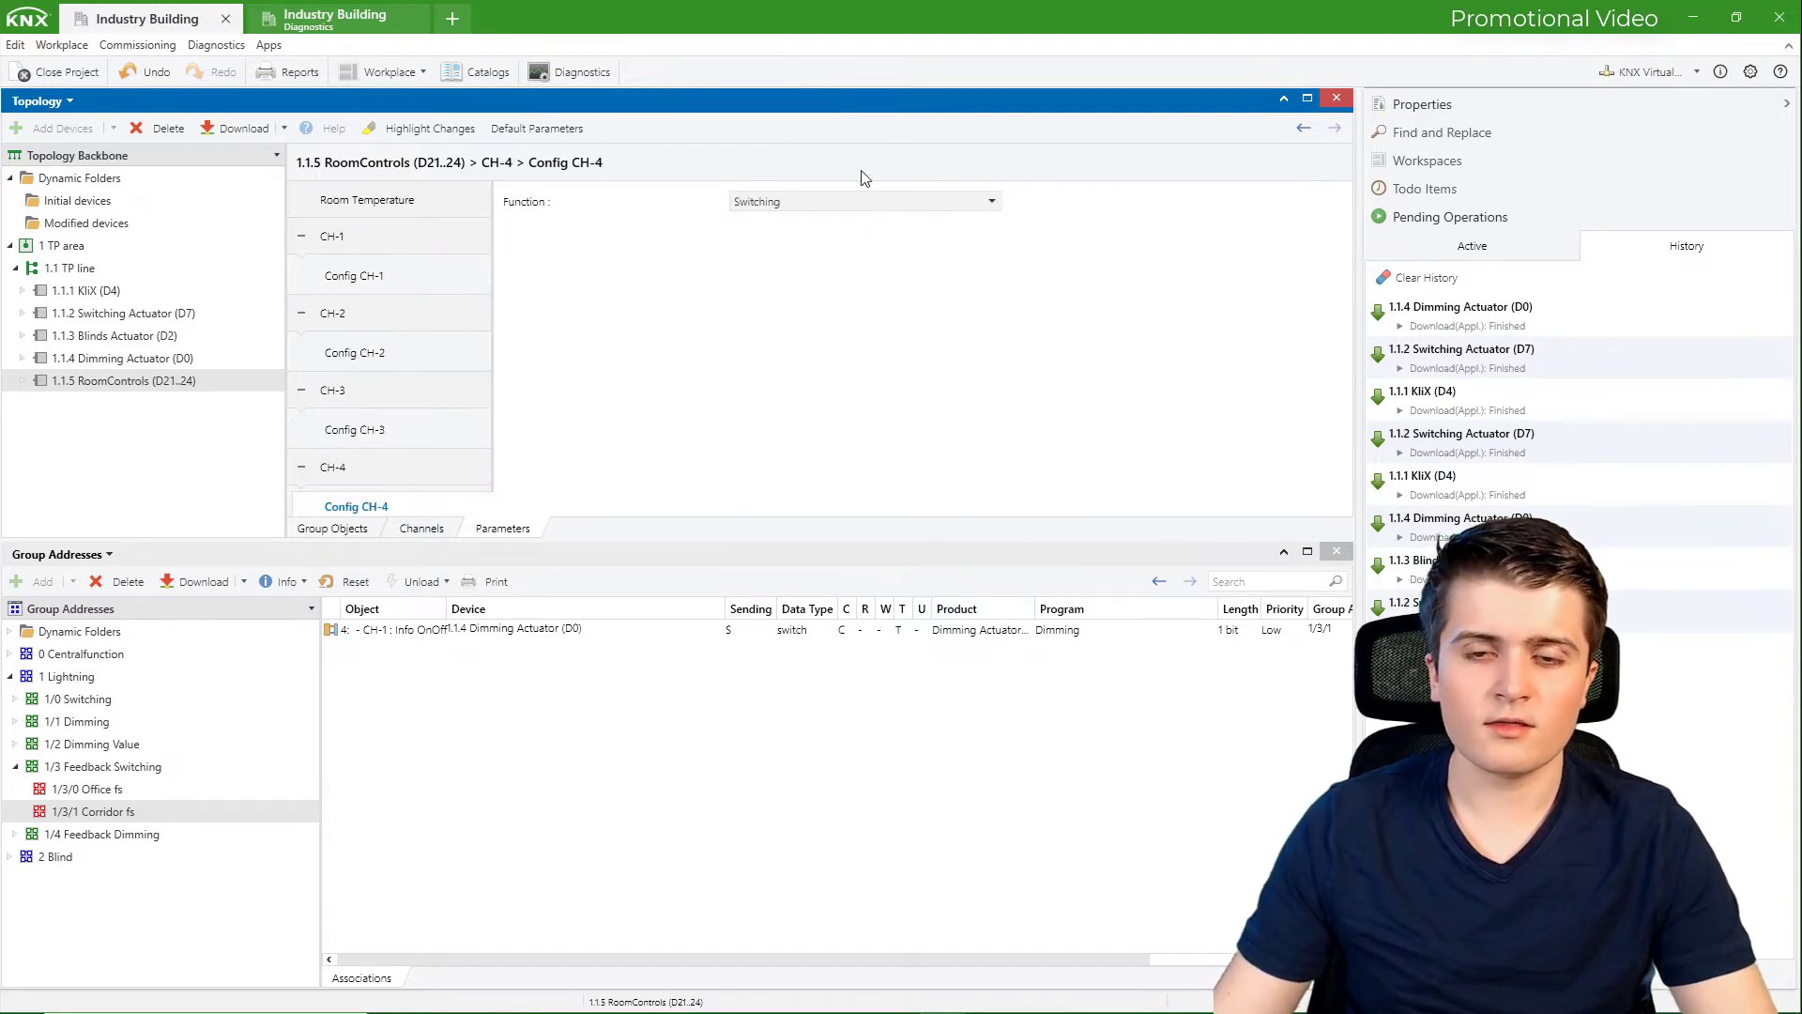
click(761, 208)
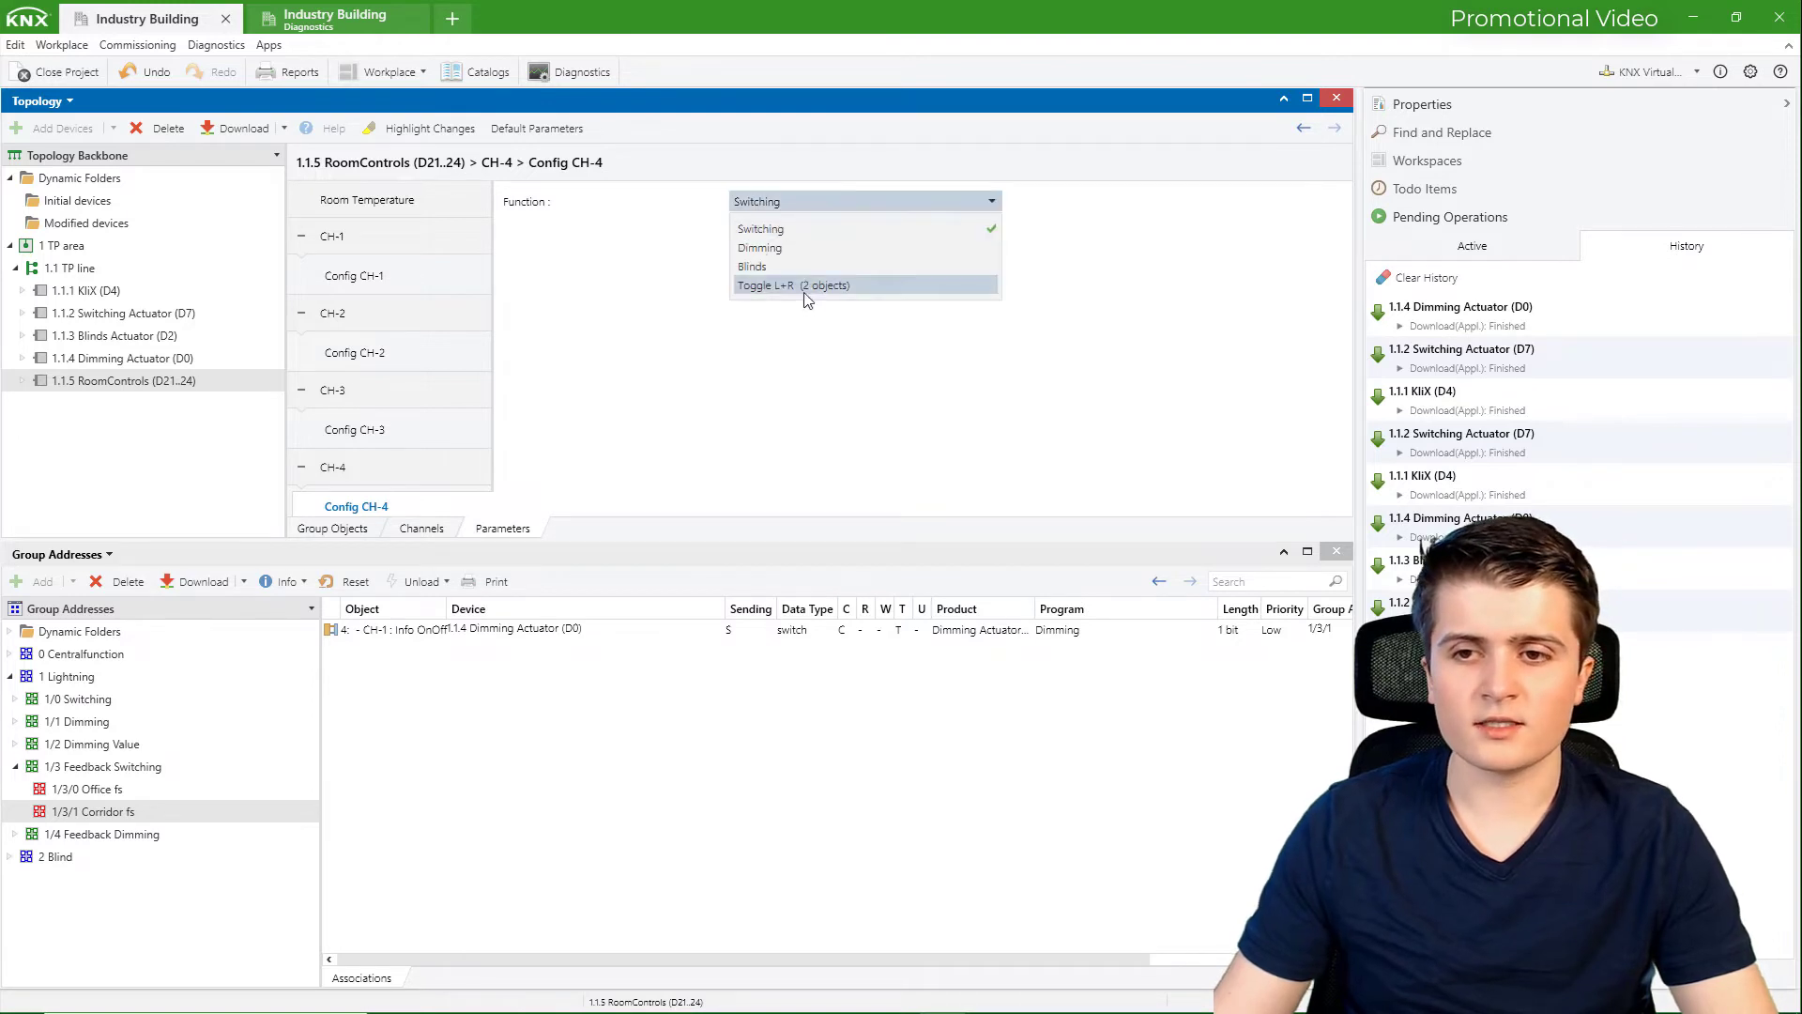
click(755, 226)
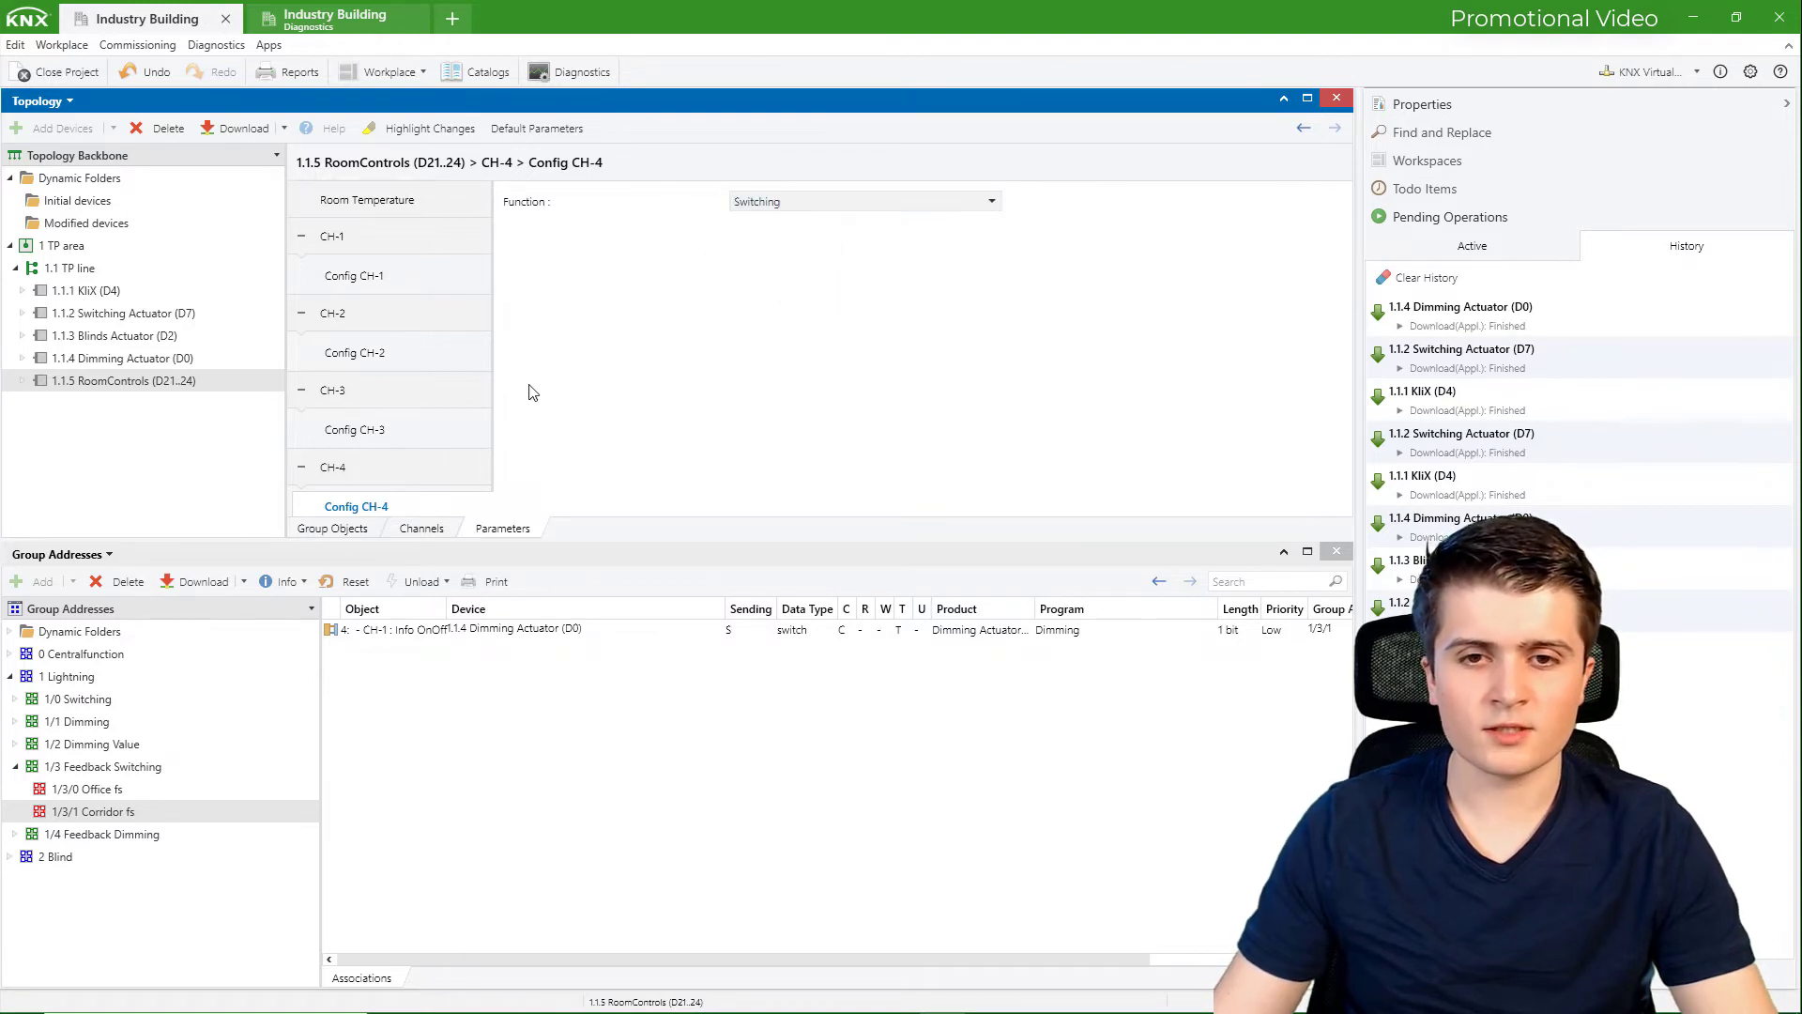
Link the RoomControls (D21..24) object CH-1 Switching OnOff to group address 1/0/0 Office on/off
click(333, 528)
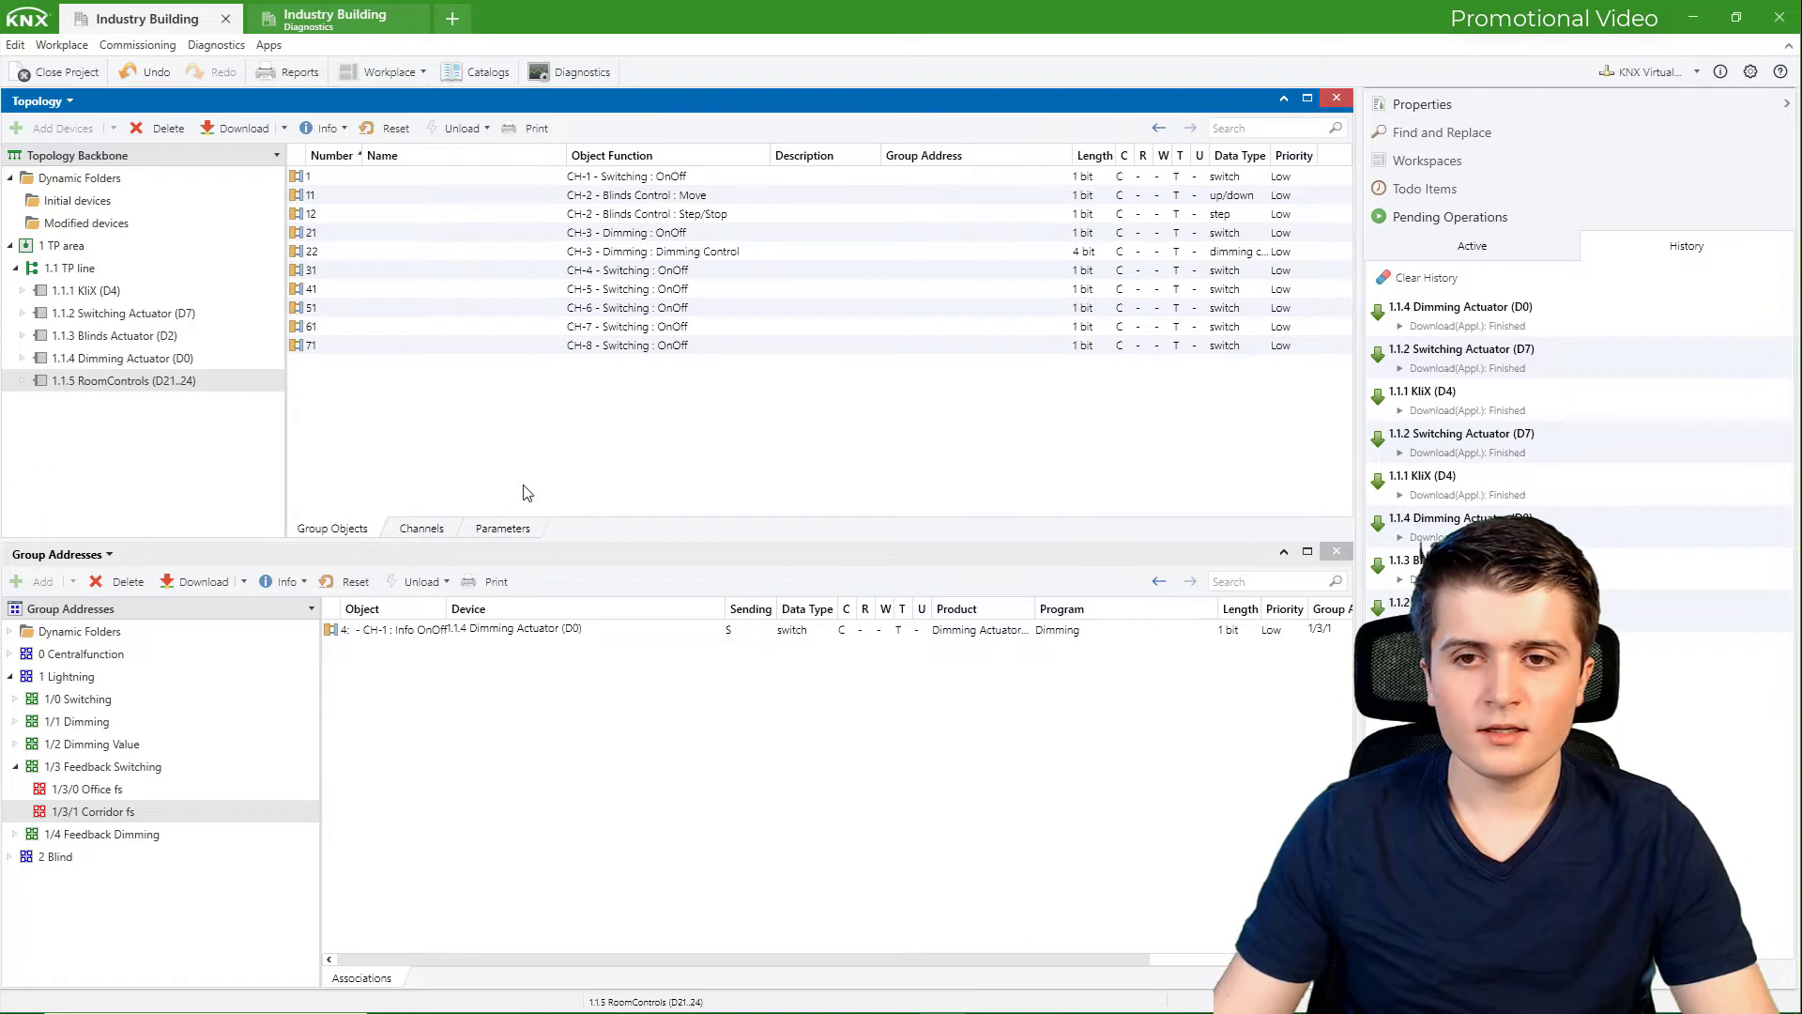
click(554, 178)
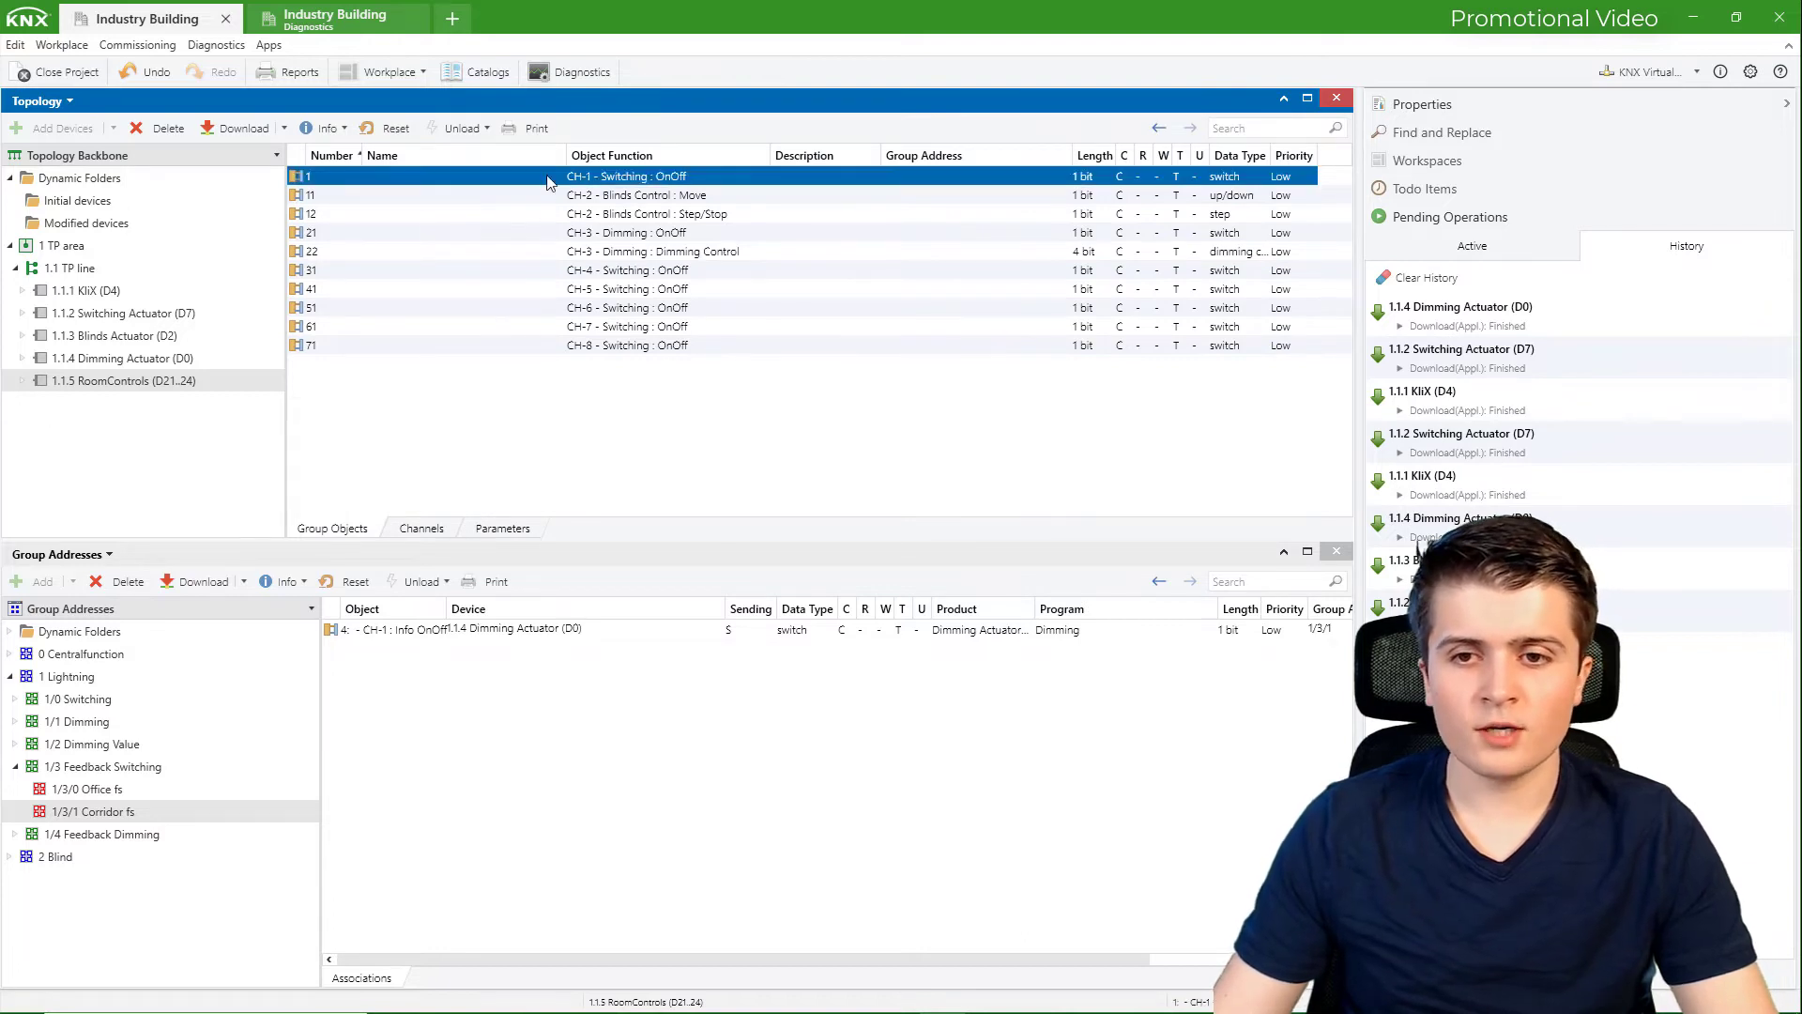
shift+click(576, 274)
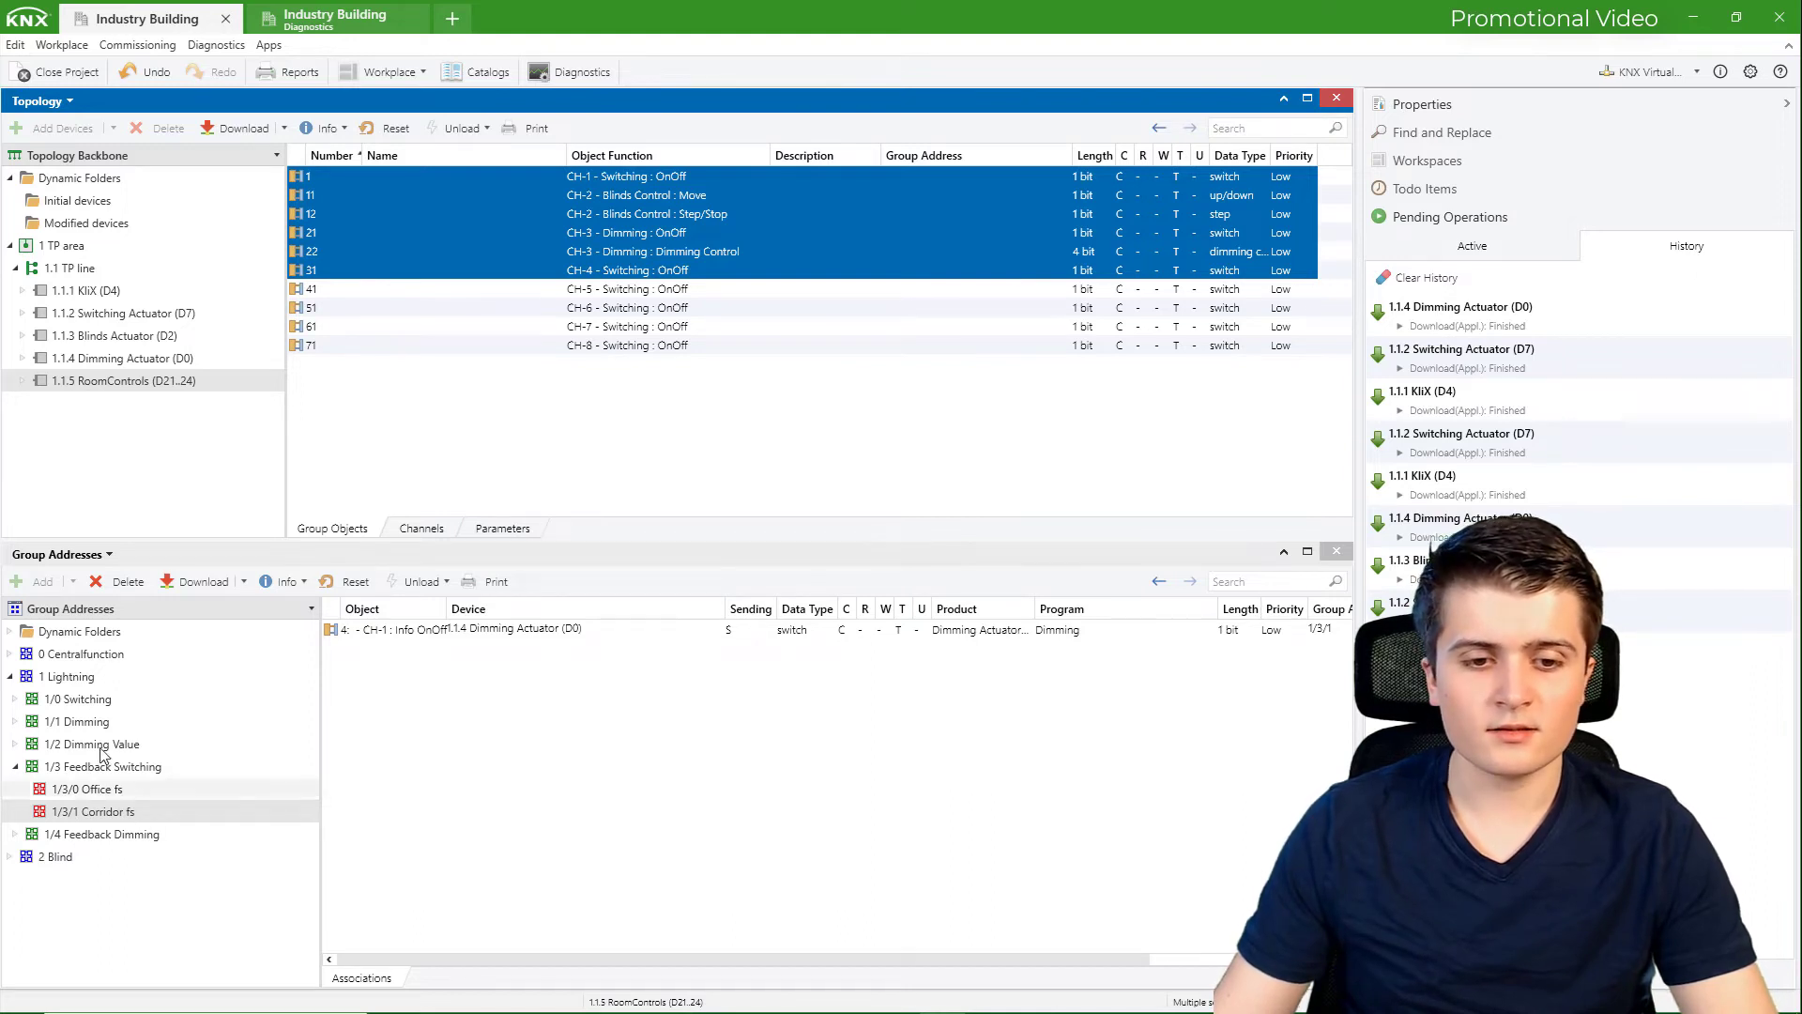
click(15, 699)
click(165, 727)
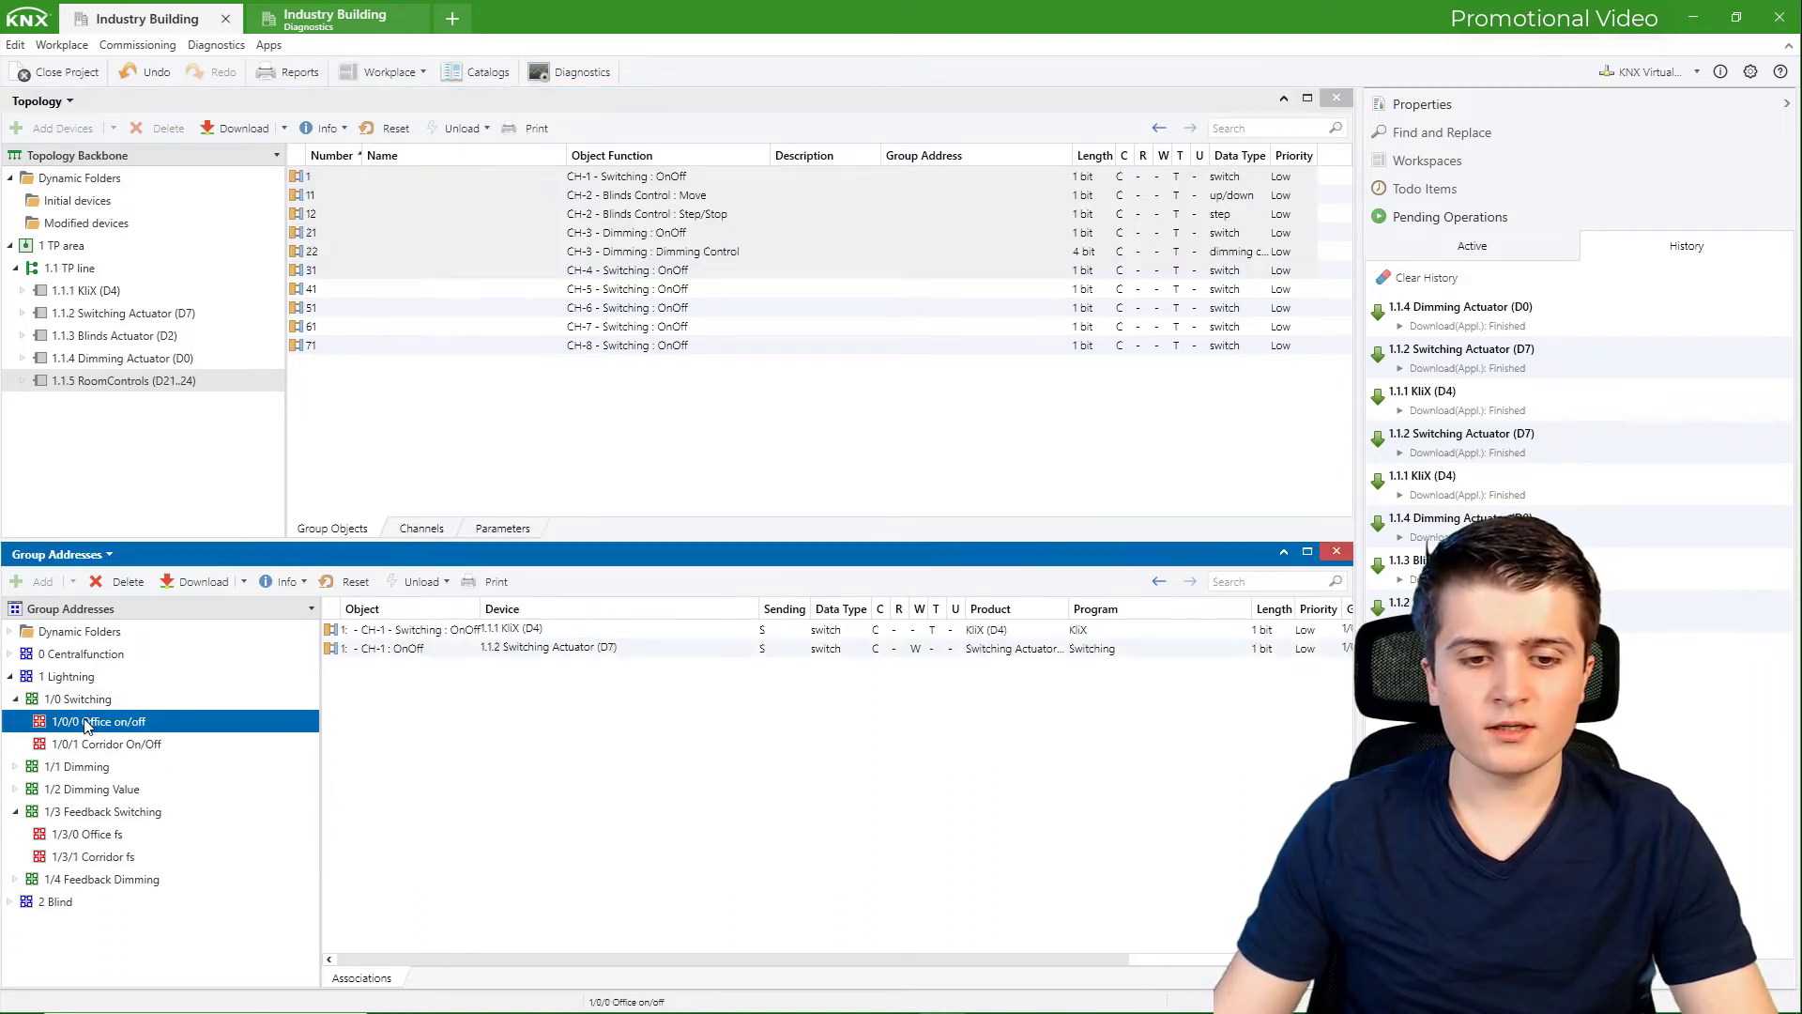
drag(87, 728, 706, 185)
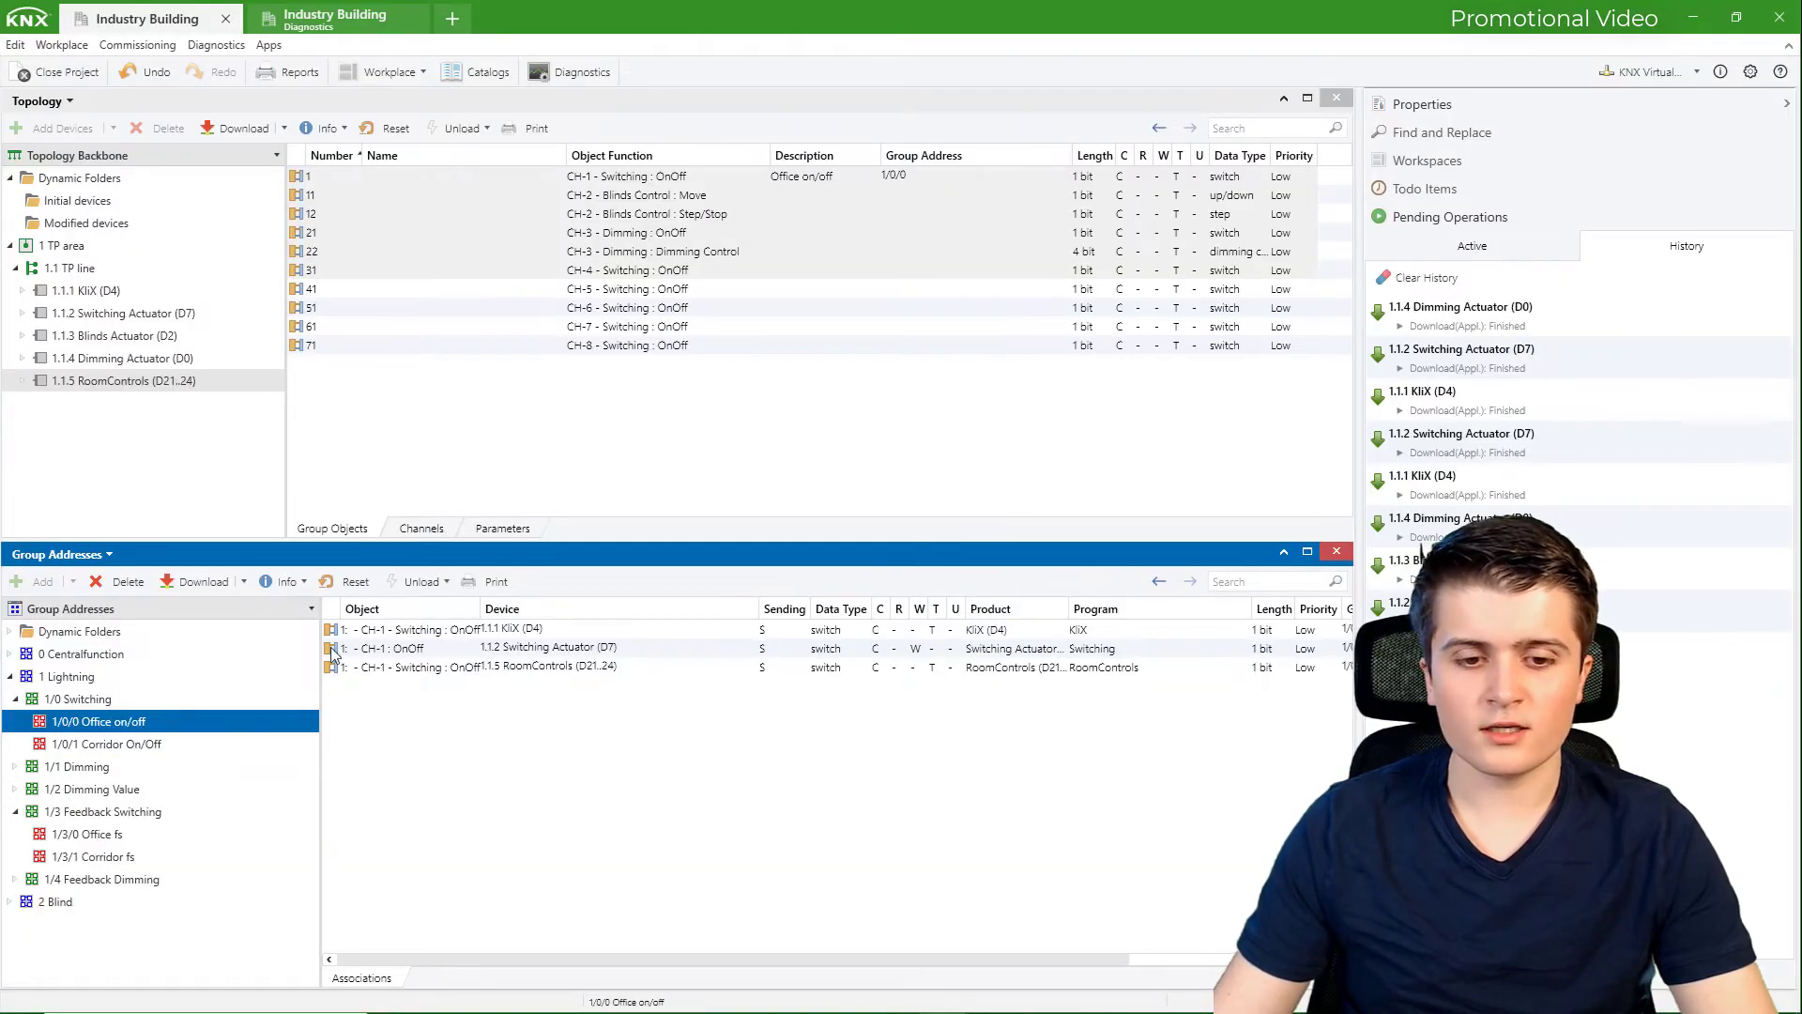
Link CH-2 Blinds Control Move to 2/0/0 Window Office up/down and Step/Stop to 2/1/0 Window Office stop
click(12, 675)
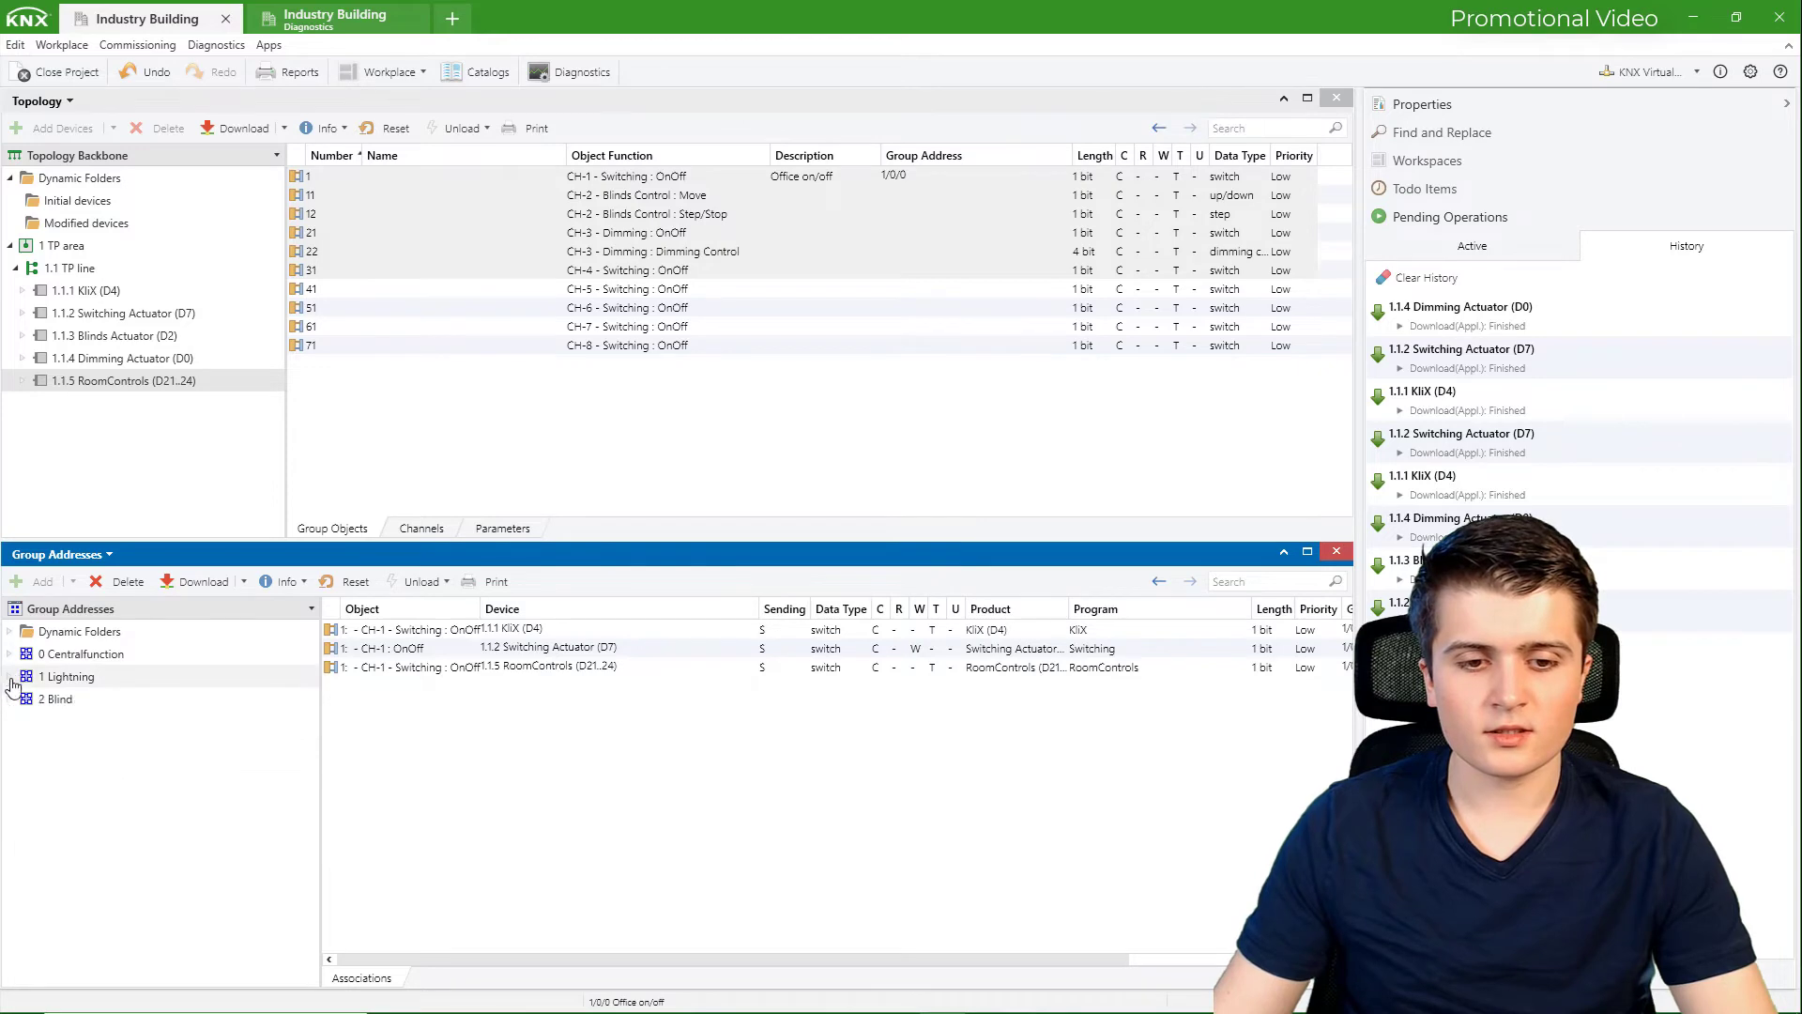
click(10, 699)
drag(68, 744, 784, 197)
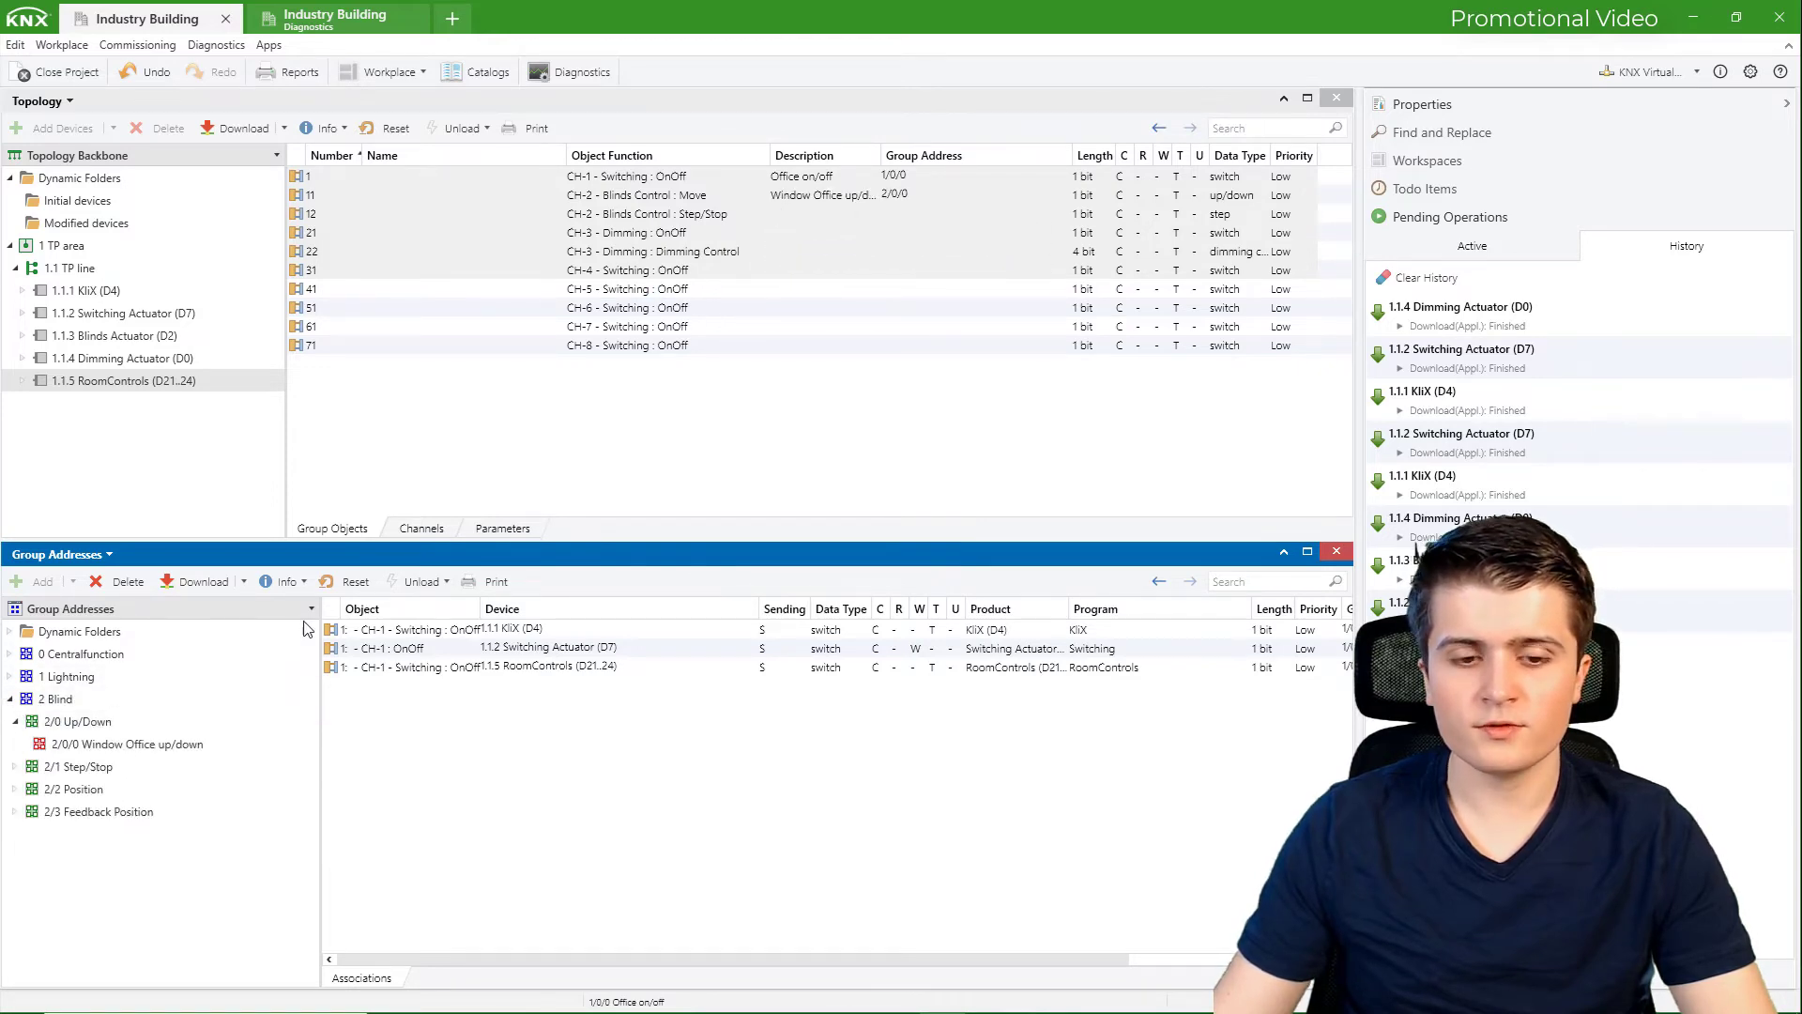
click(14, 766)
click(73, 788)
drag(73, 791, 786, 217)
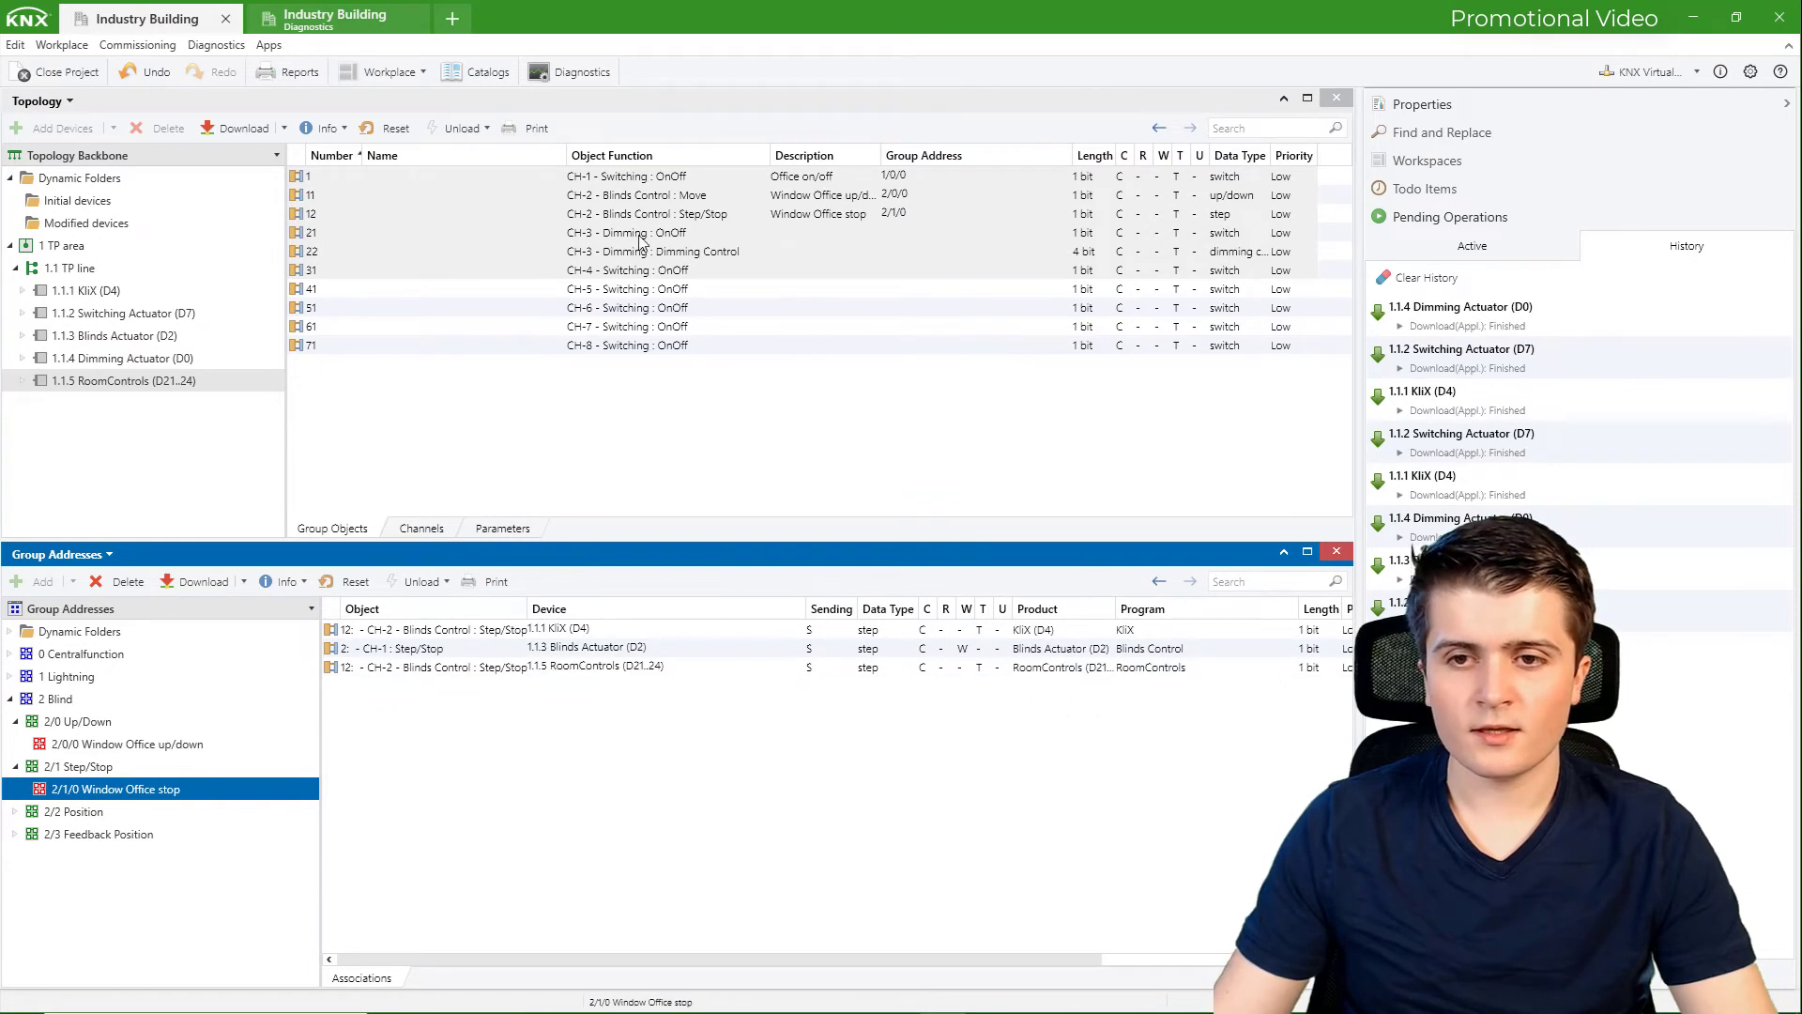
Link CH-3 Dimming OnOff to 1/0/1 Corridor On/Off and CH-3 Dimming Control to 1/1/1 Corridor Dimming
click(11, 676)
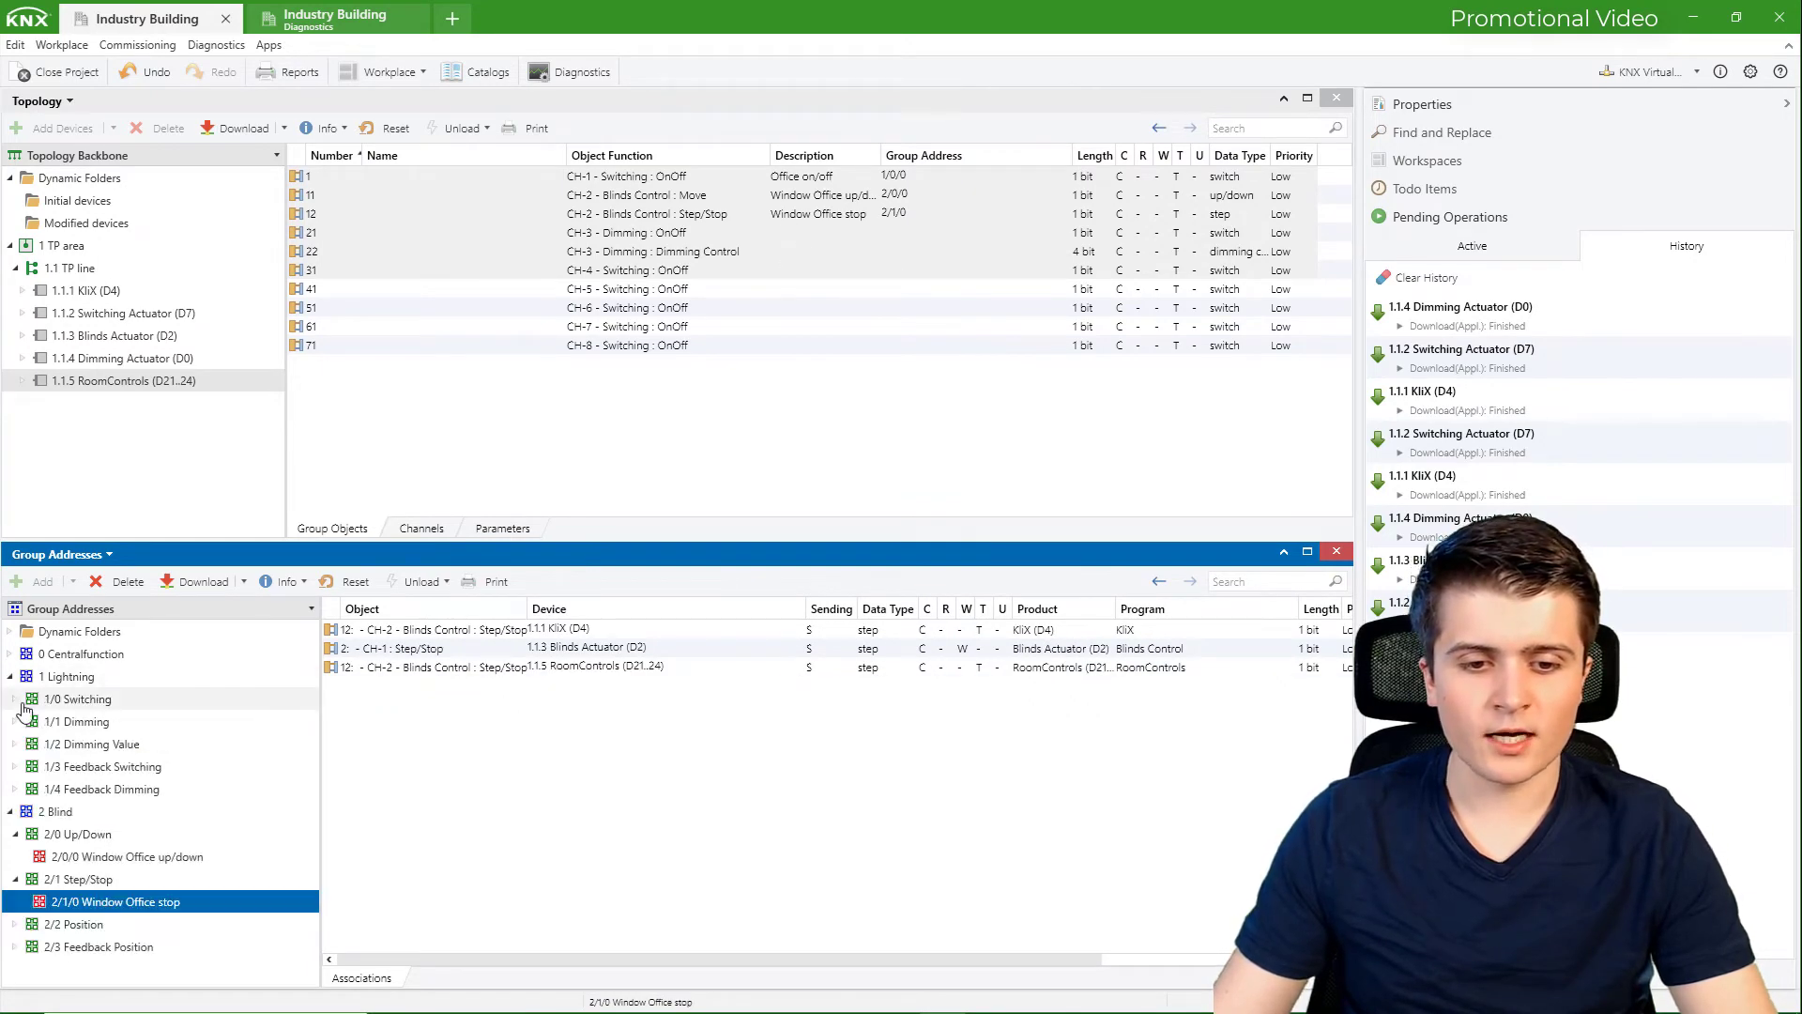
double_click(25, 704)
click(109, 744)
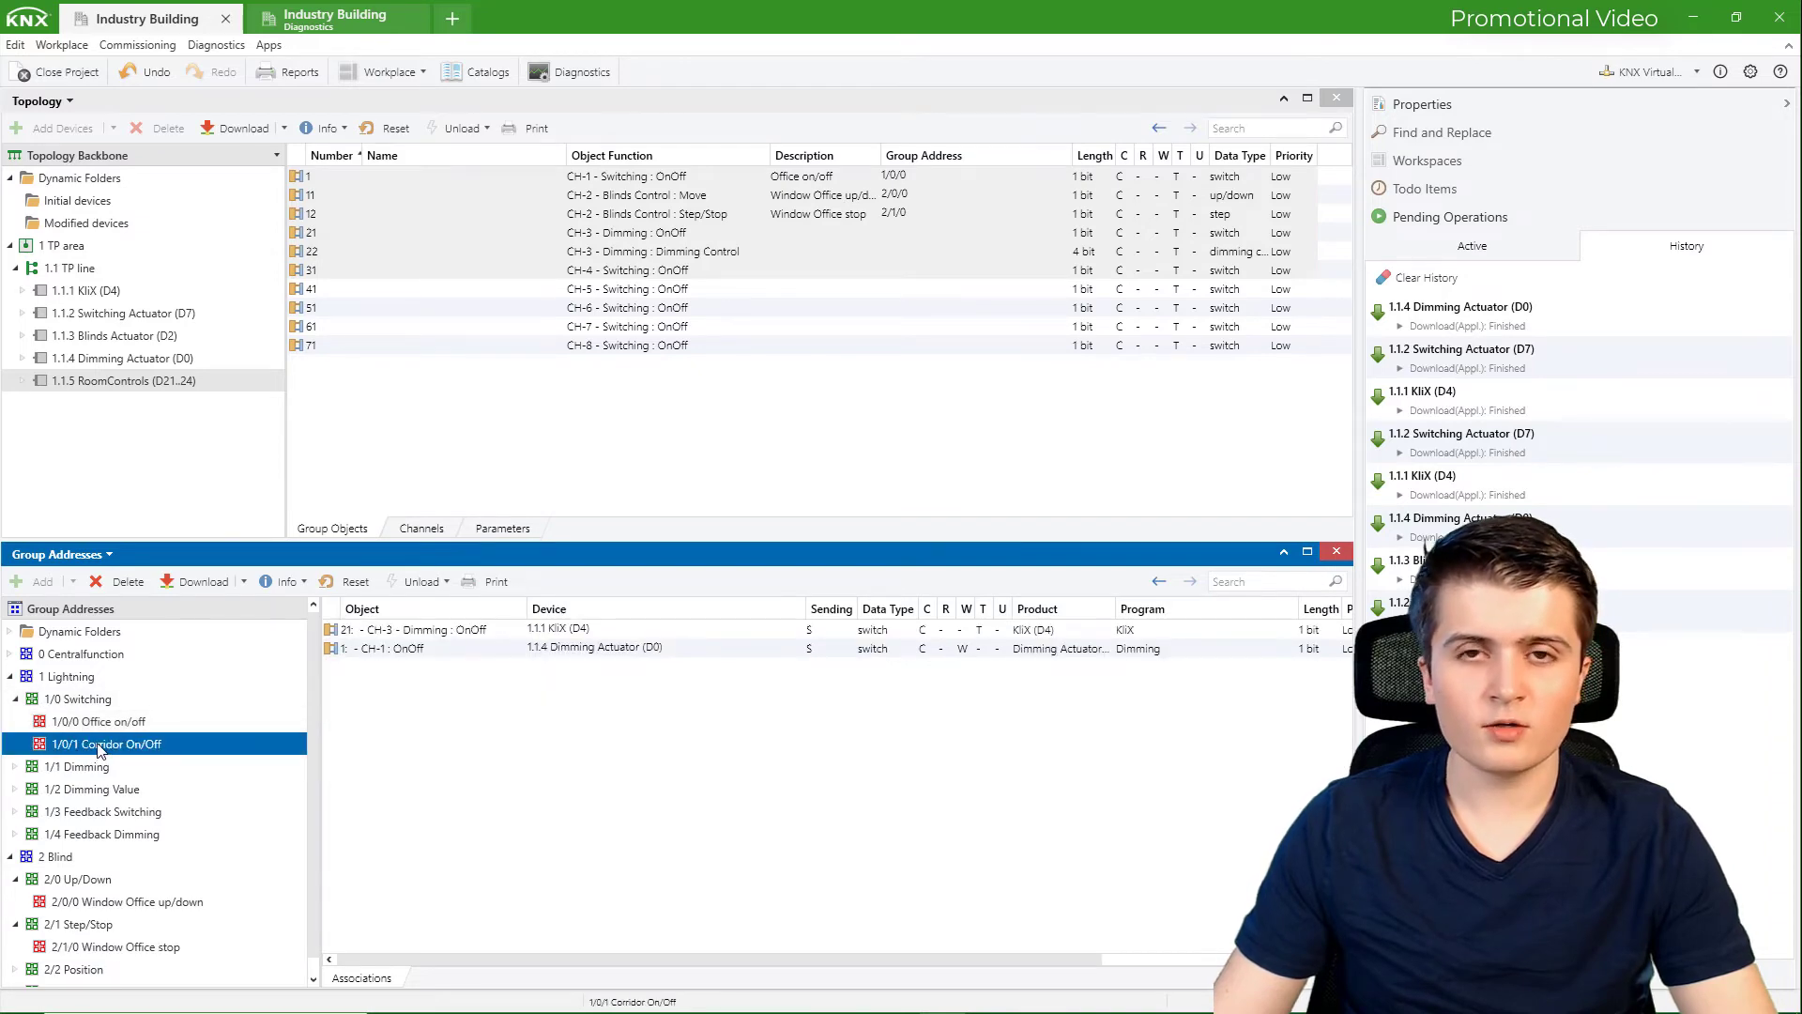
drag(97, 747, 667, 234)
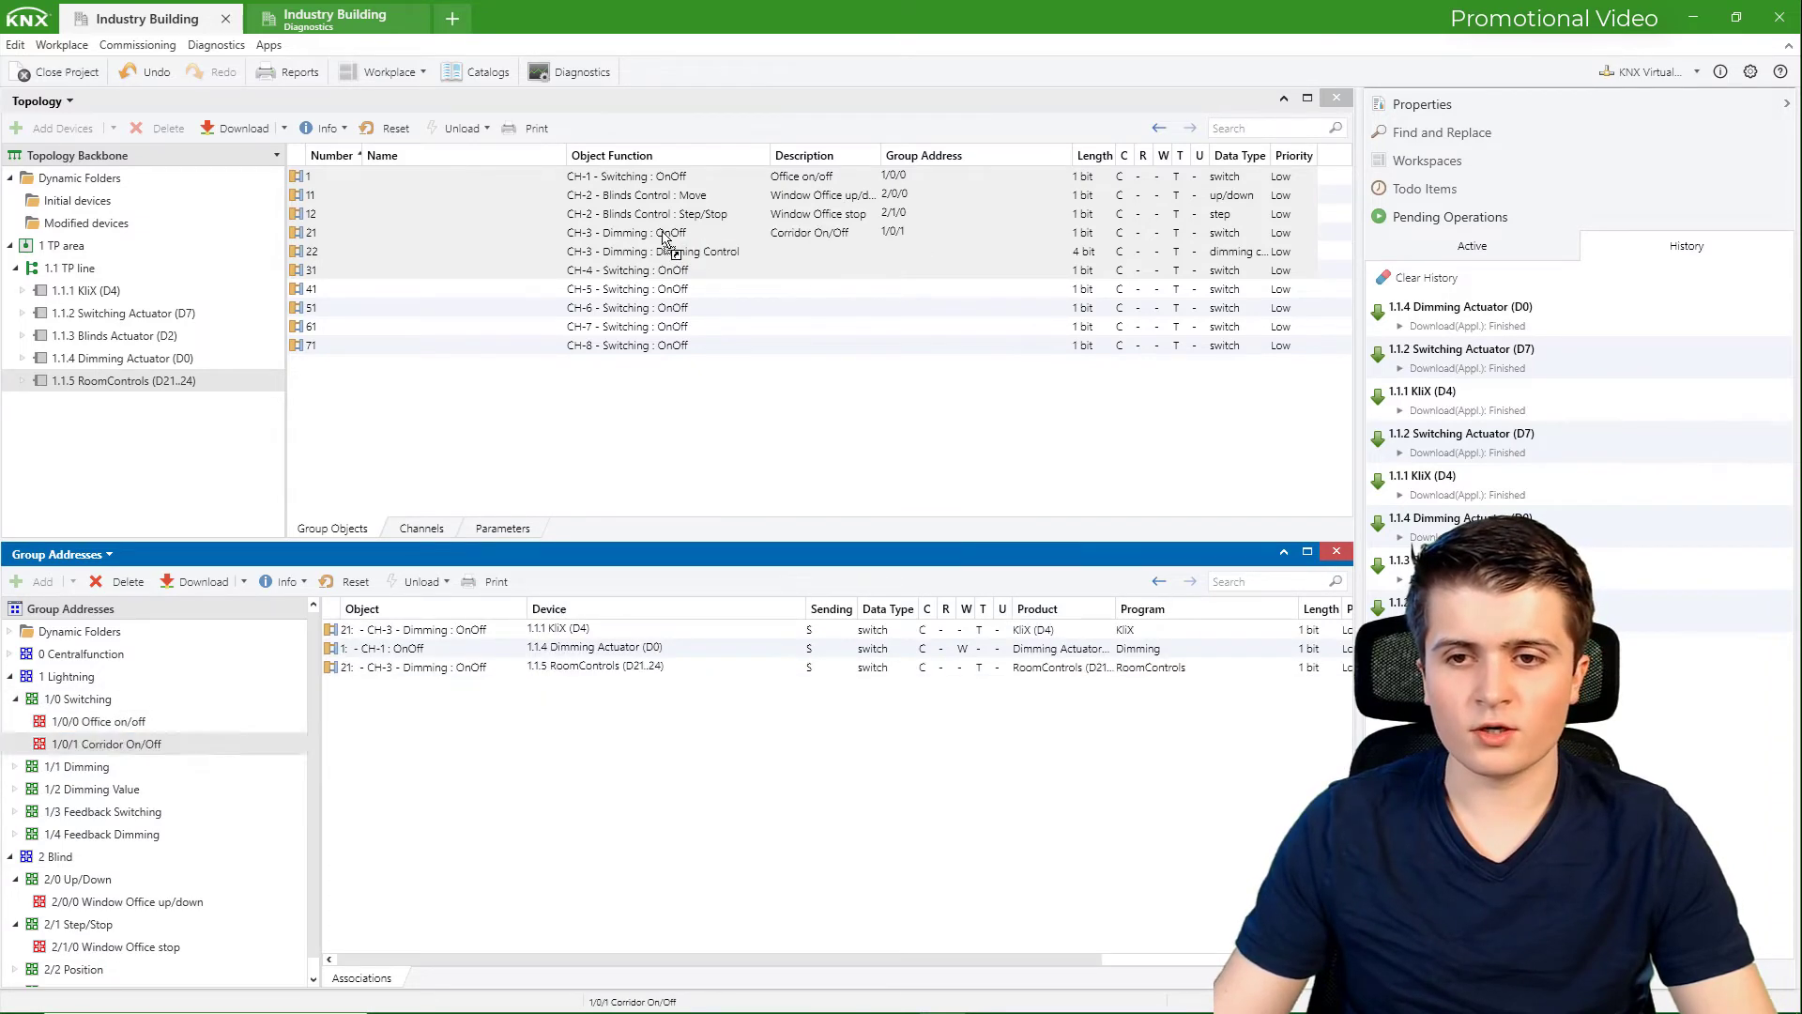
click(15, 767)
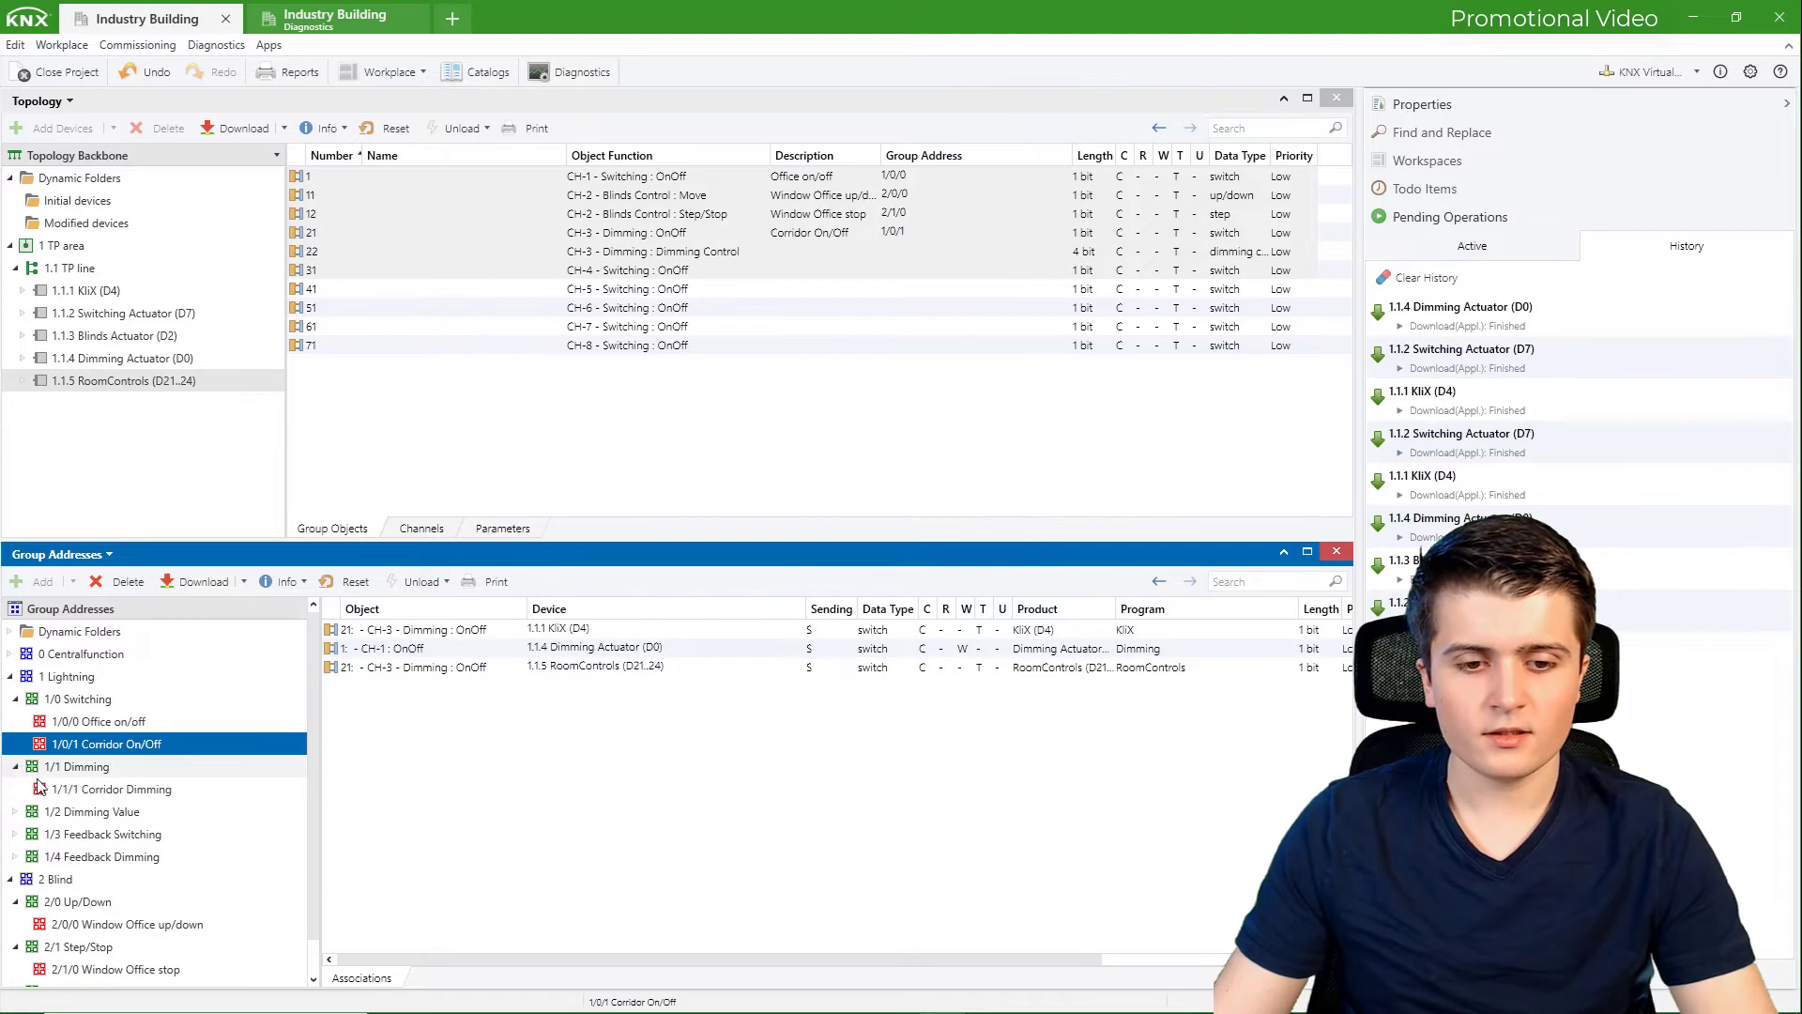
click(52, 791)
drag(49, 793, 728, 251)
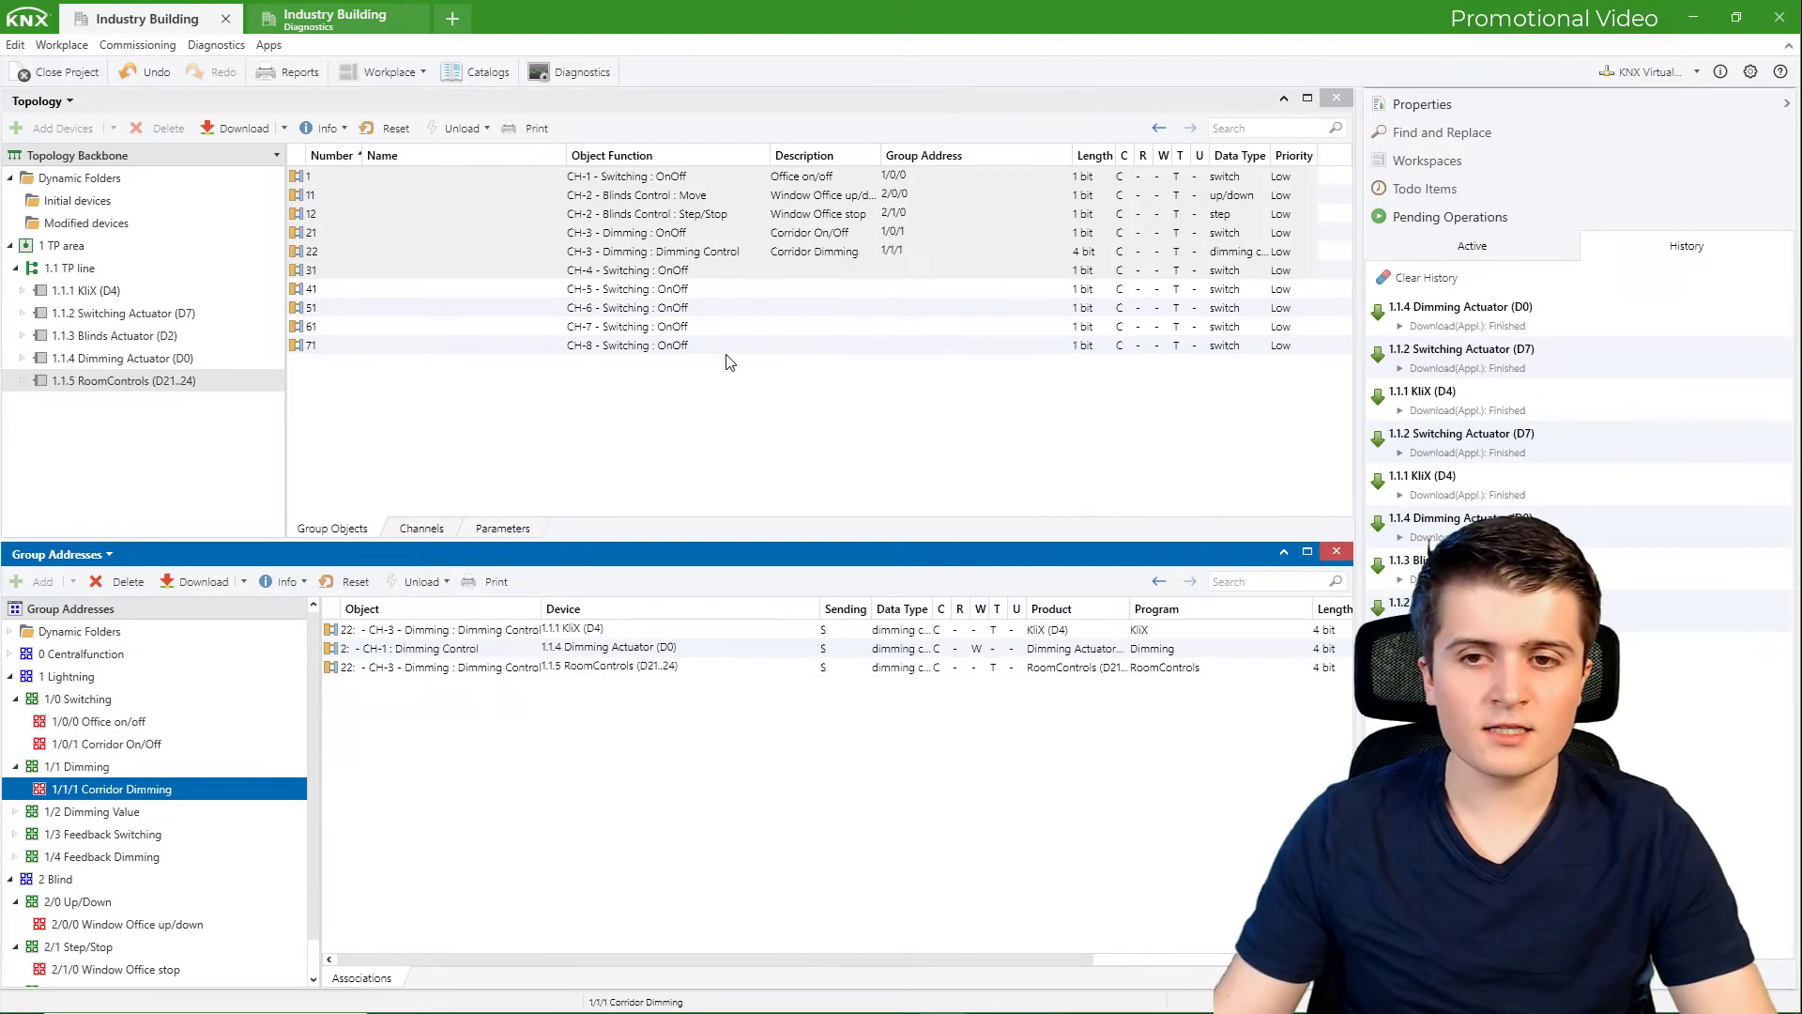
Link CH-4 Switching OnOff to 0/1/0 Light Corridor + Office On/Off and compare the RoomControls links with those of KliX (D4)
click(548, 272)
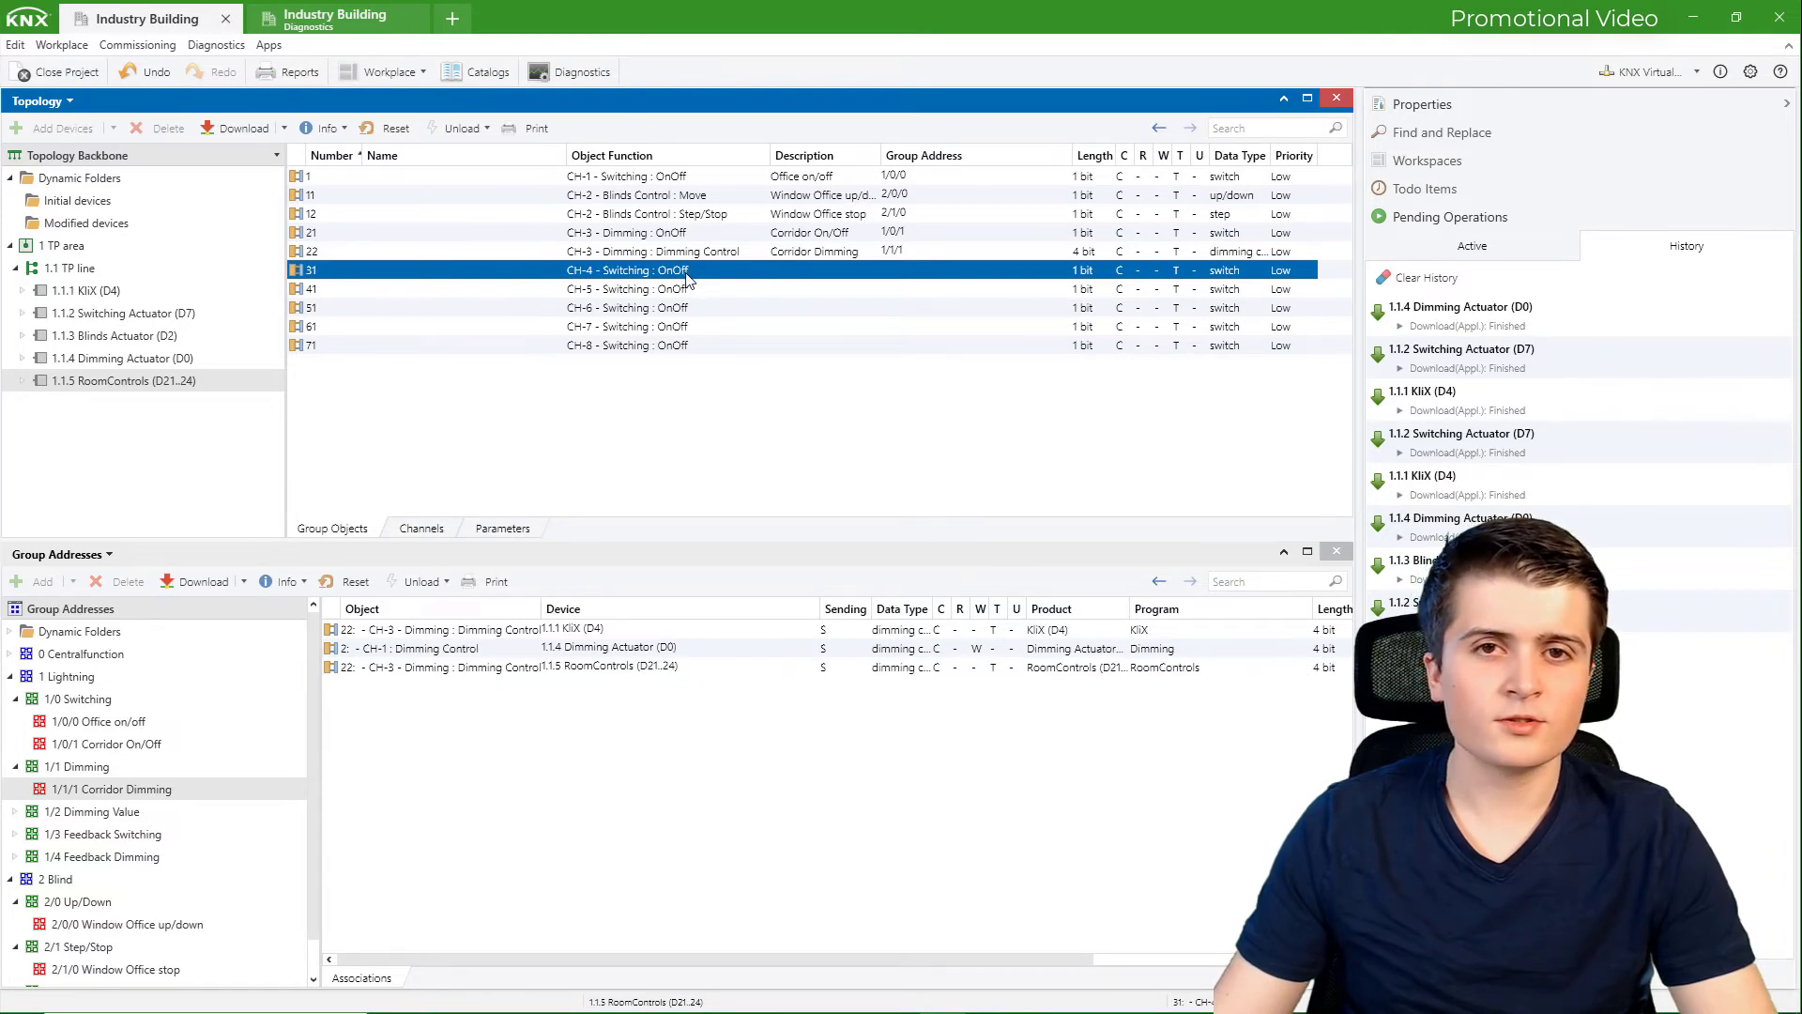
click(11, 654)
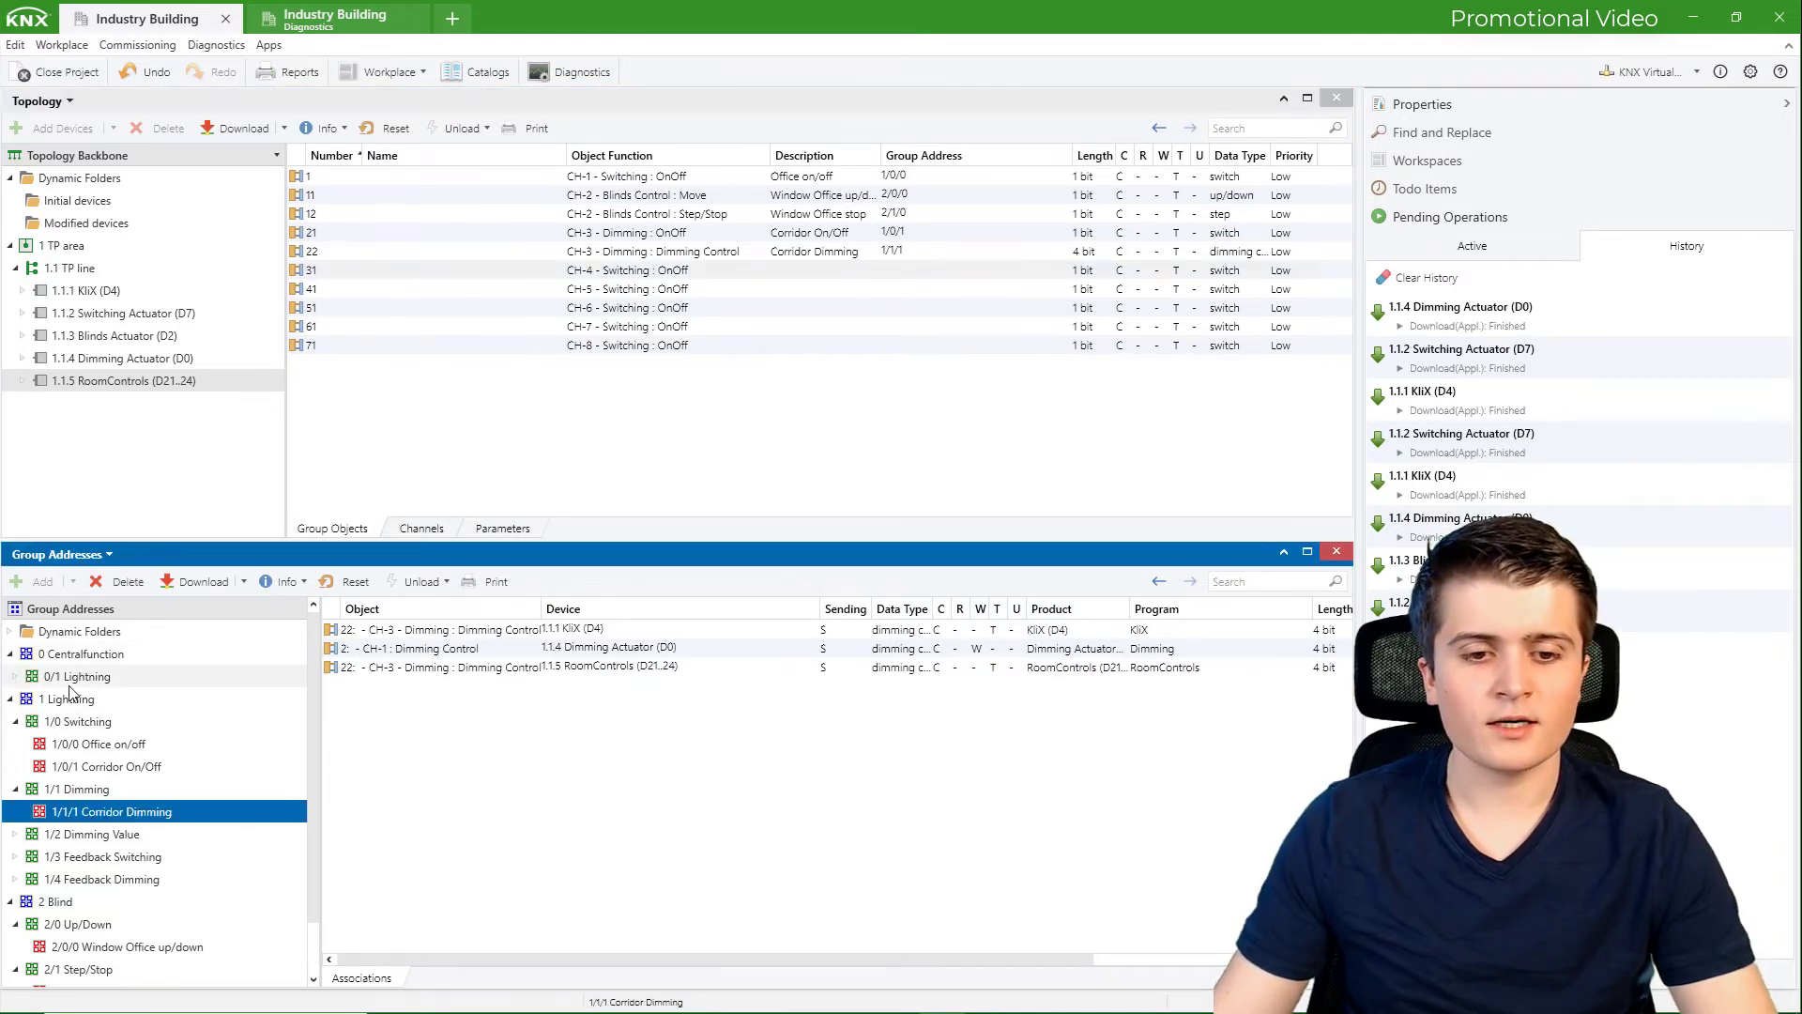
click(15, 677)
drag(66, 702, 875, 272)
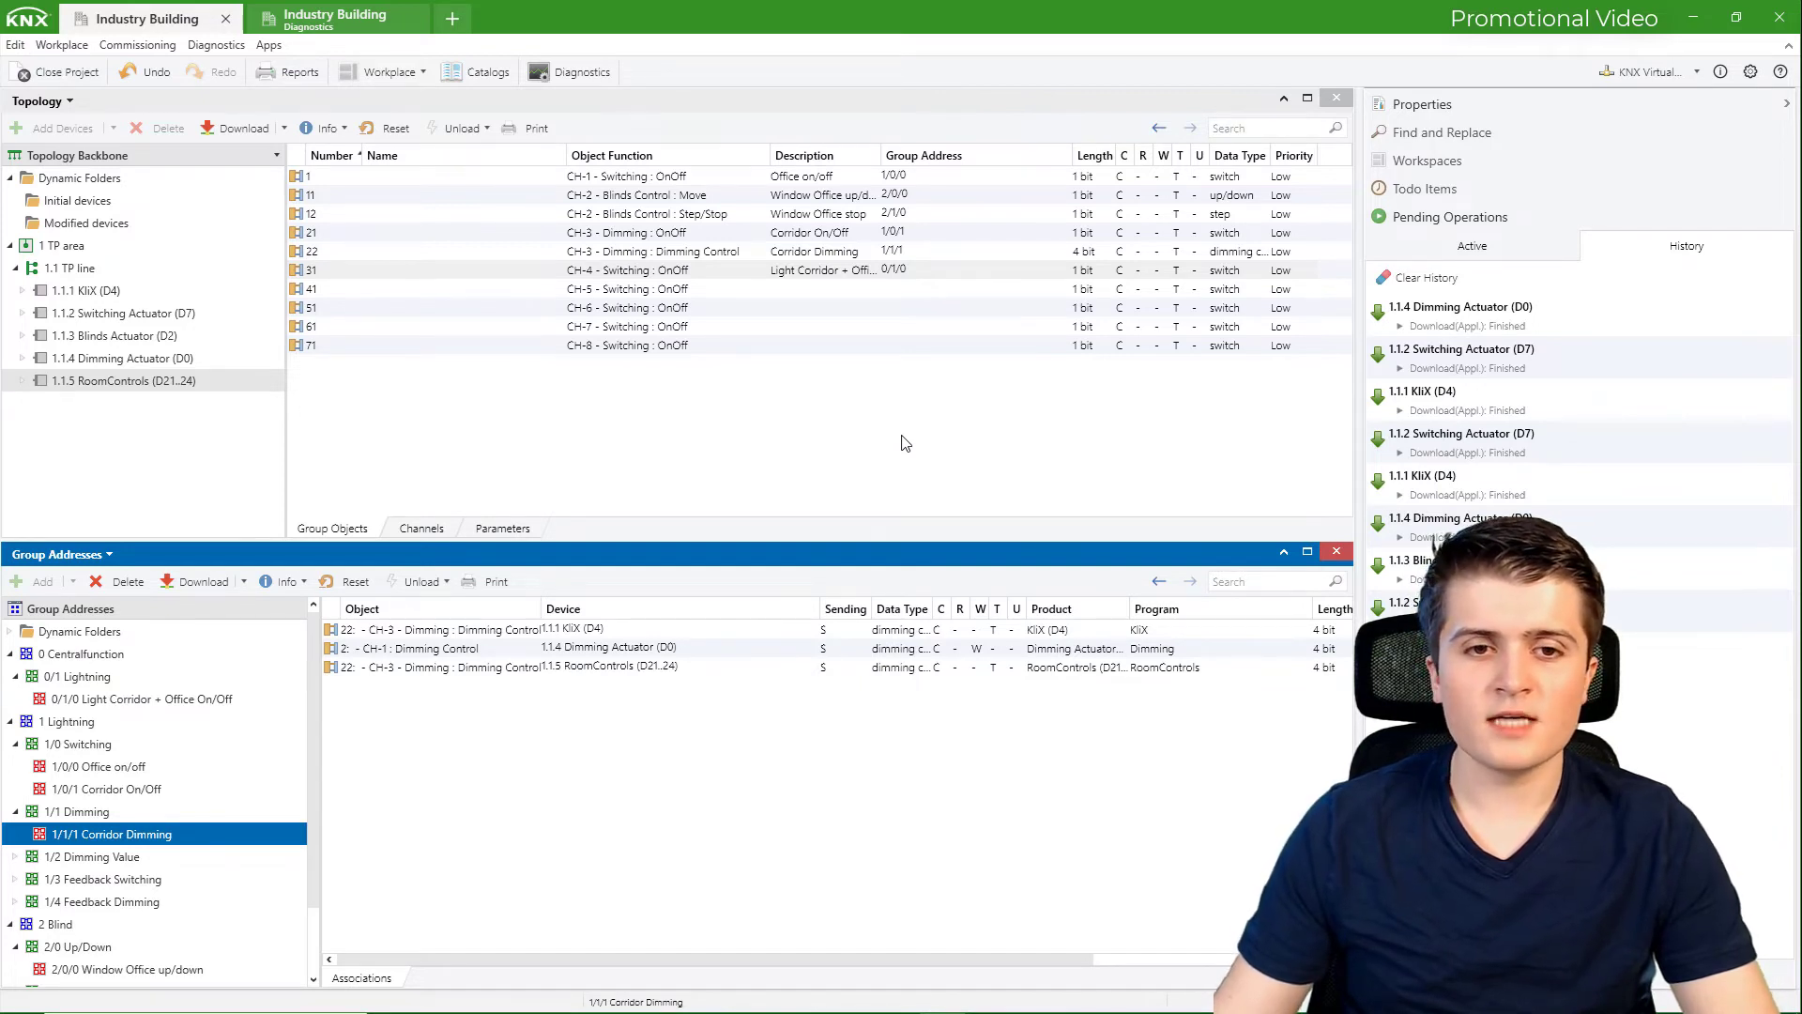
click(87, 290)
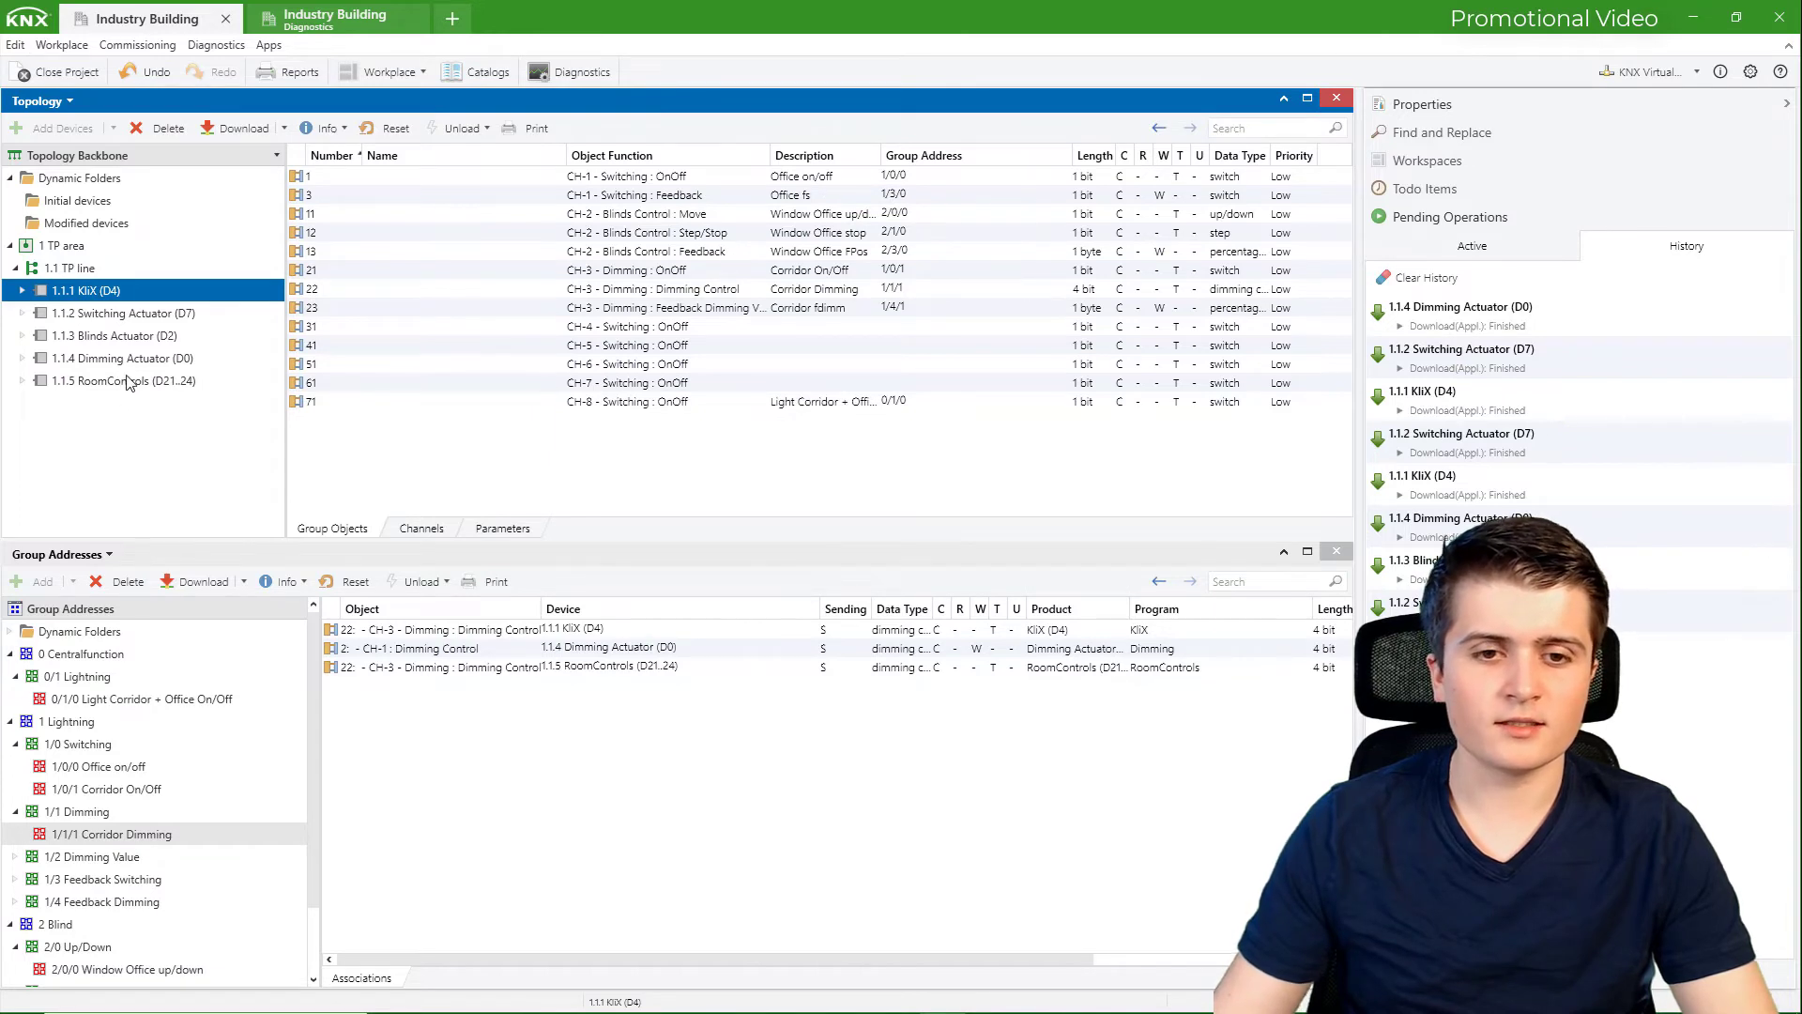
click(125, 380)
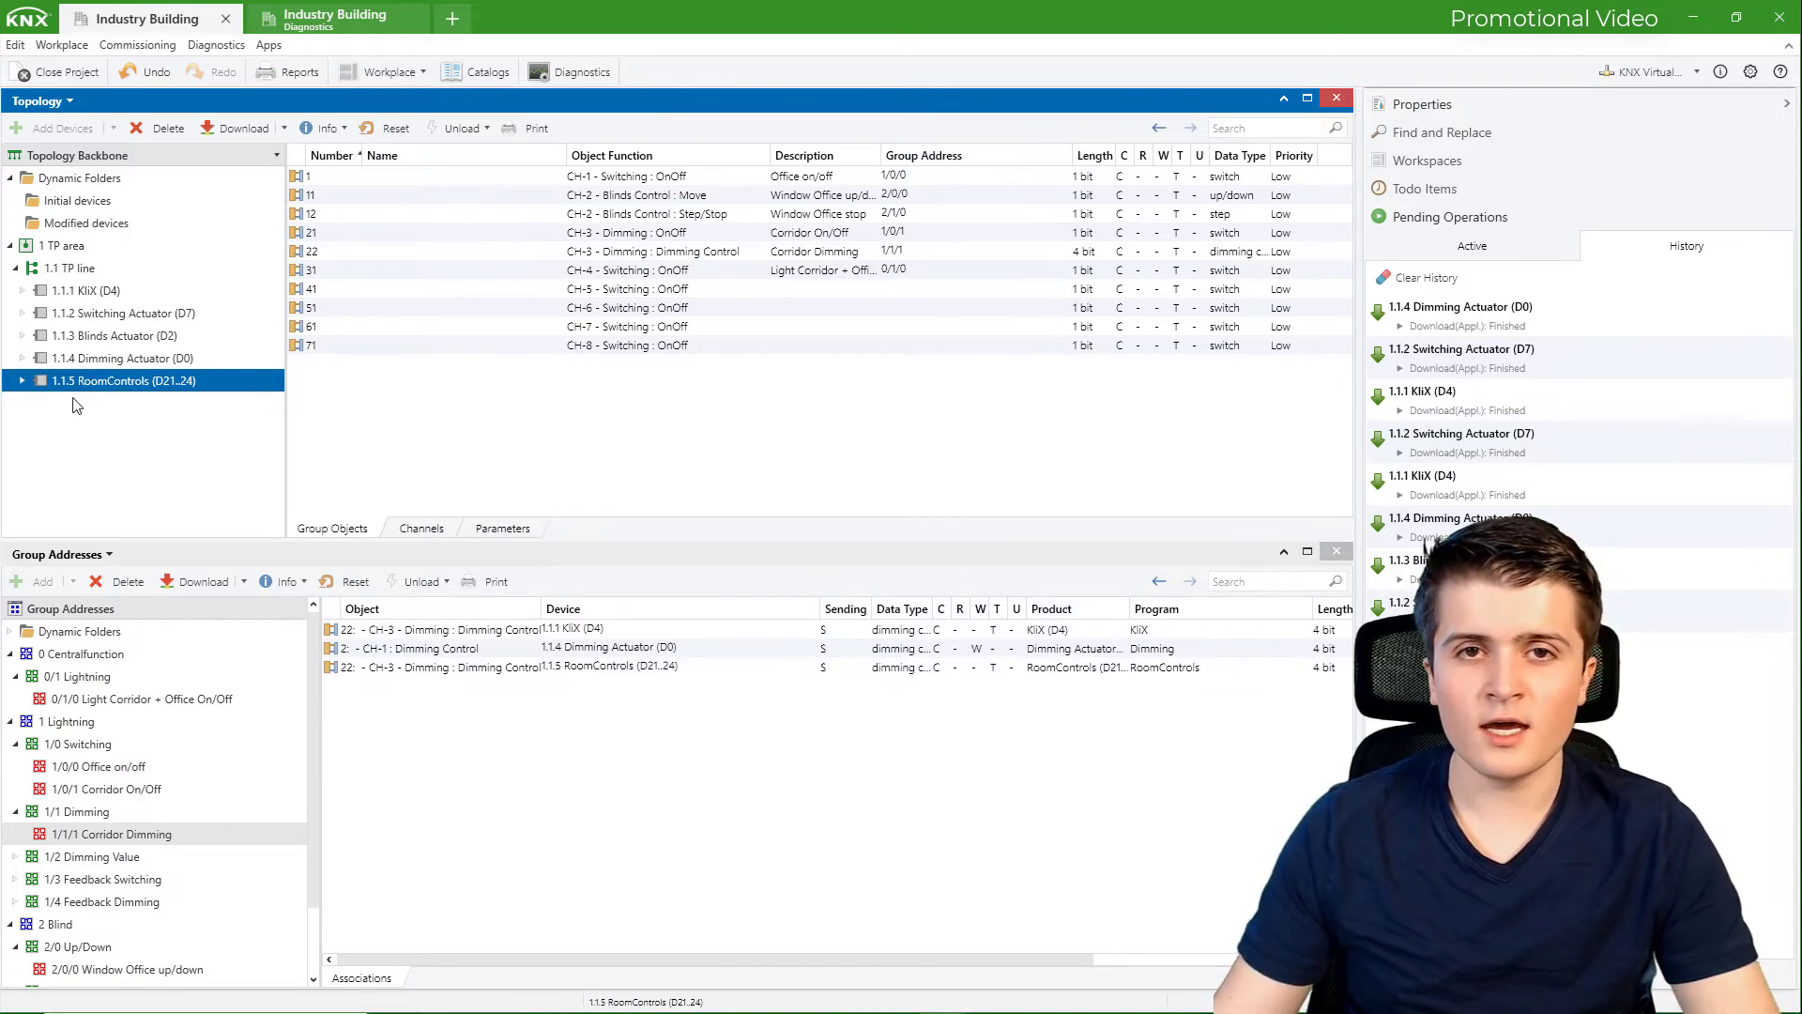
Find RoomControls 1.1.5 among the initial devices and start a full download (Download All) to it
click(84, 223)
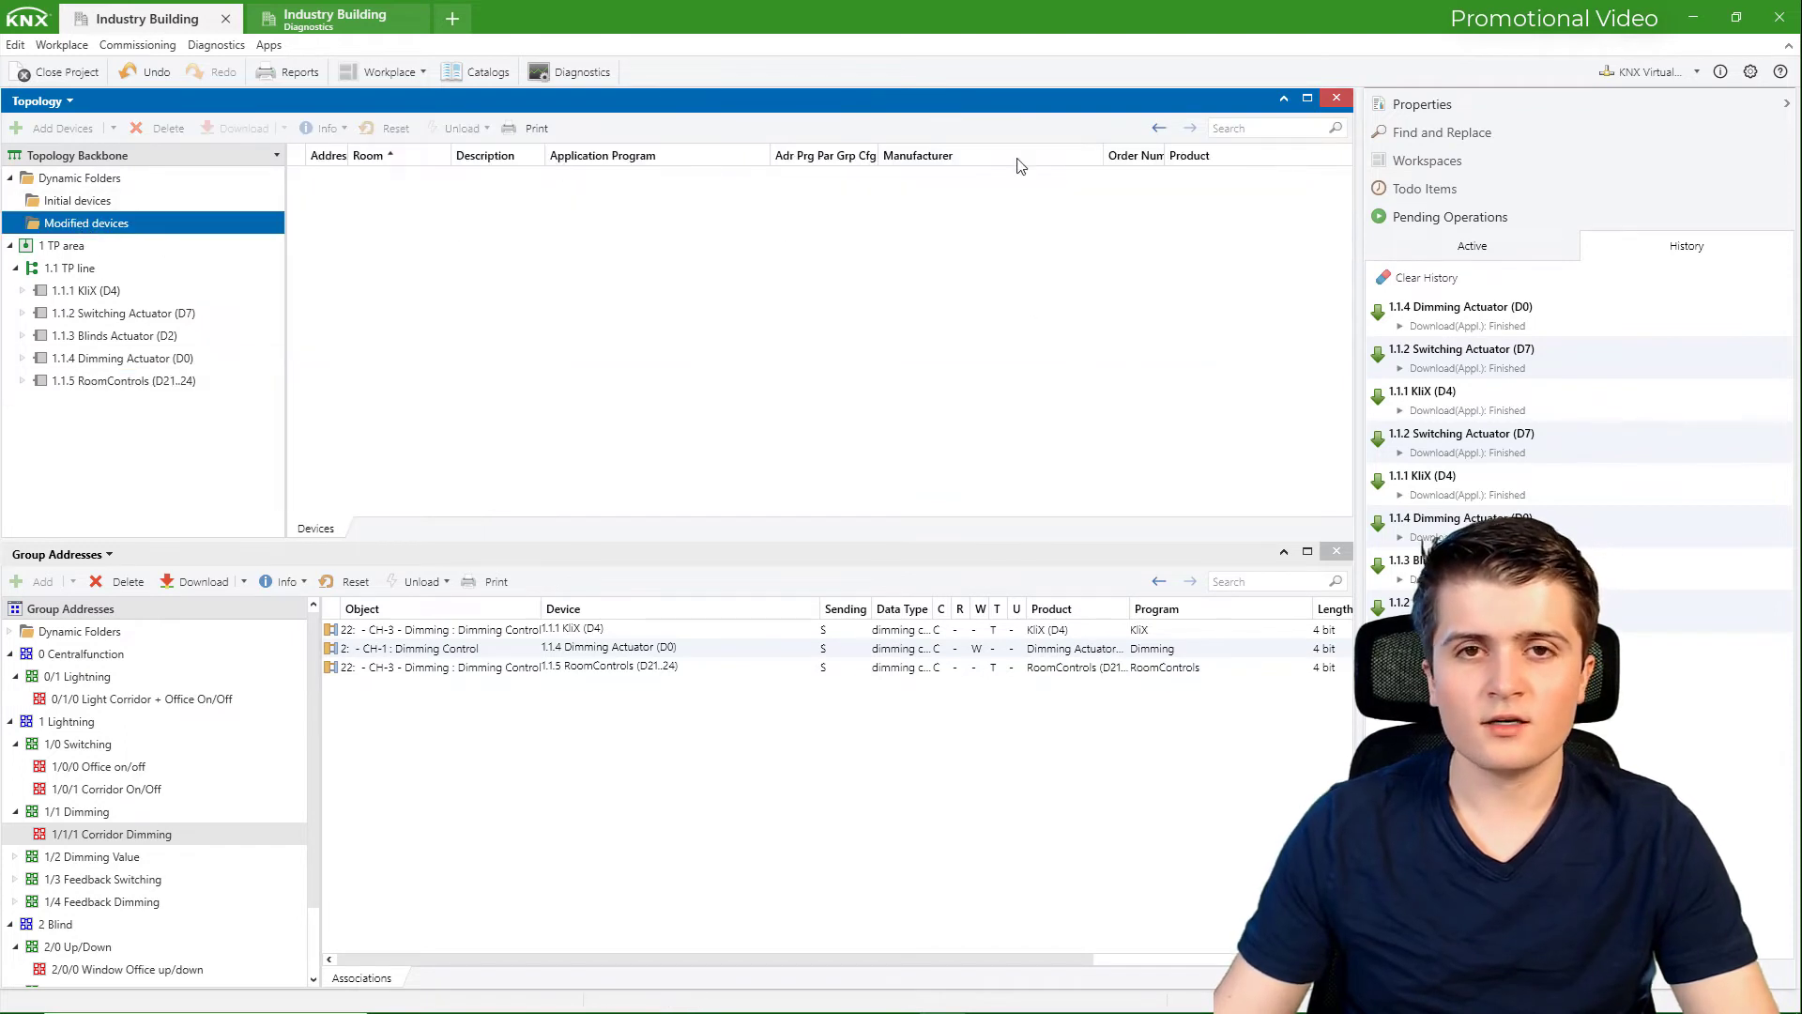
click(122, 202)
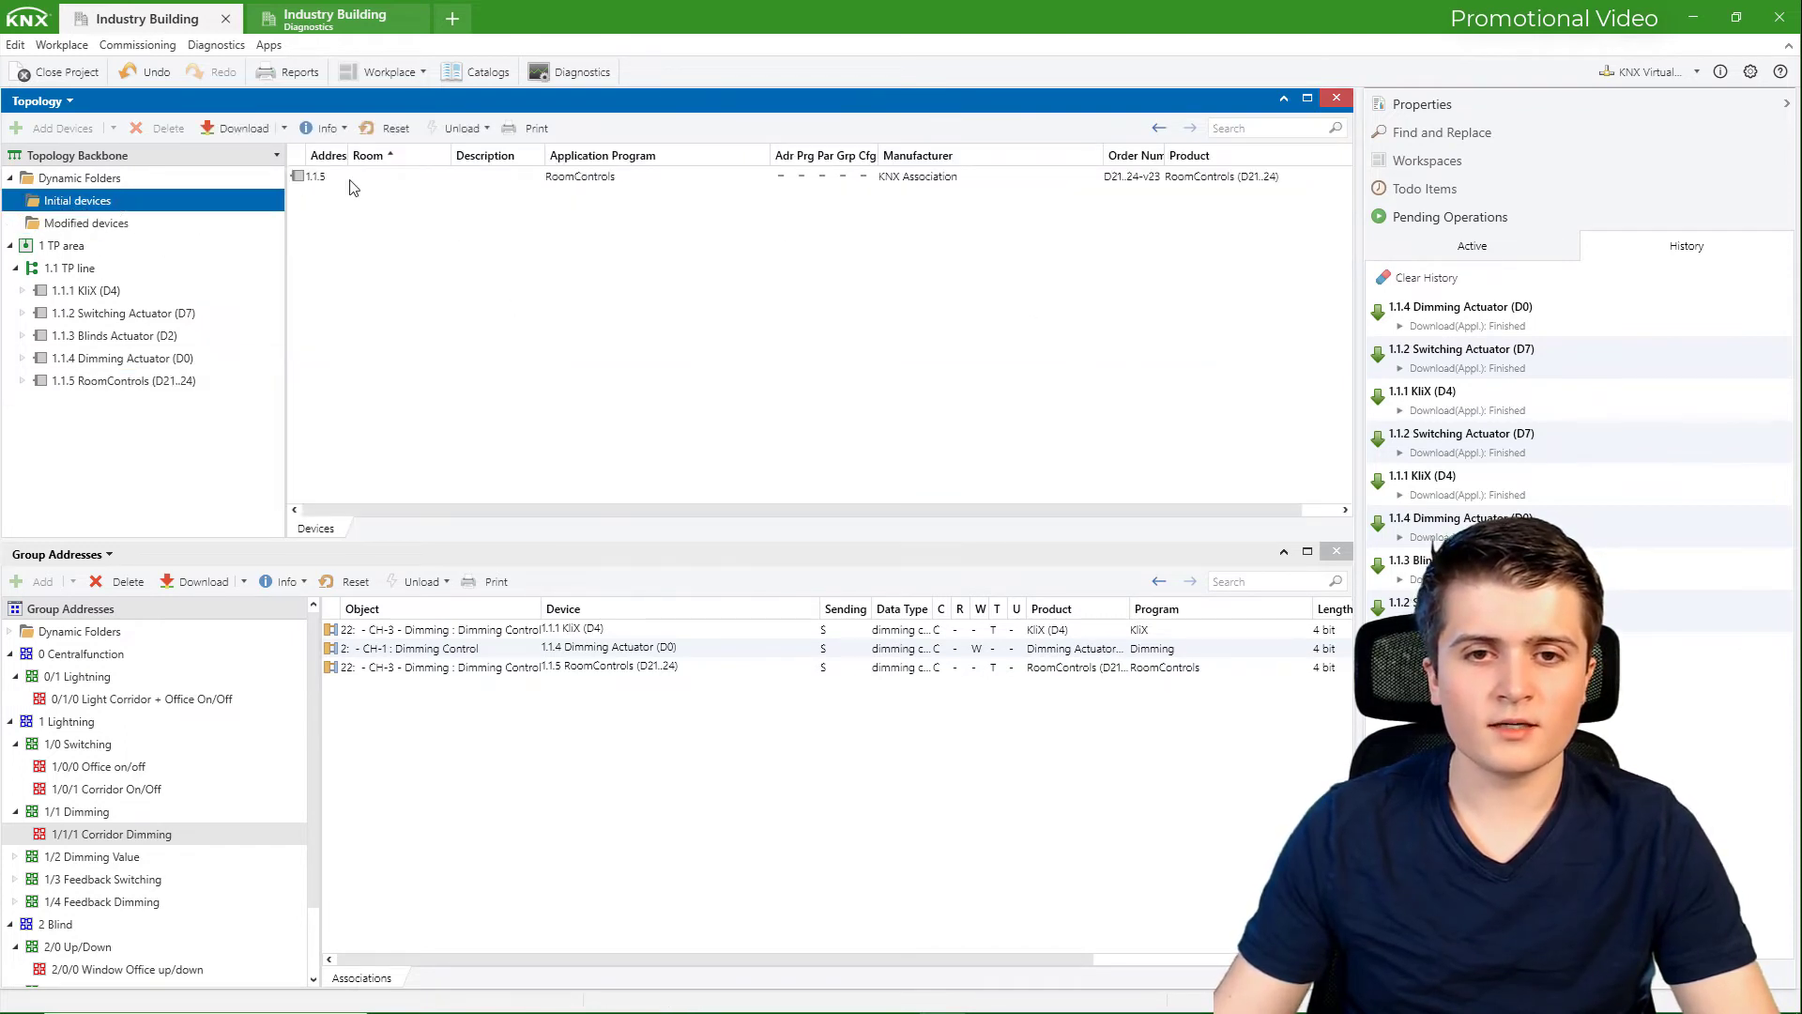
click(615, 178)
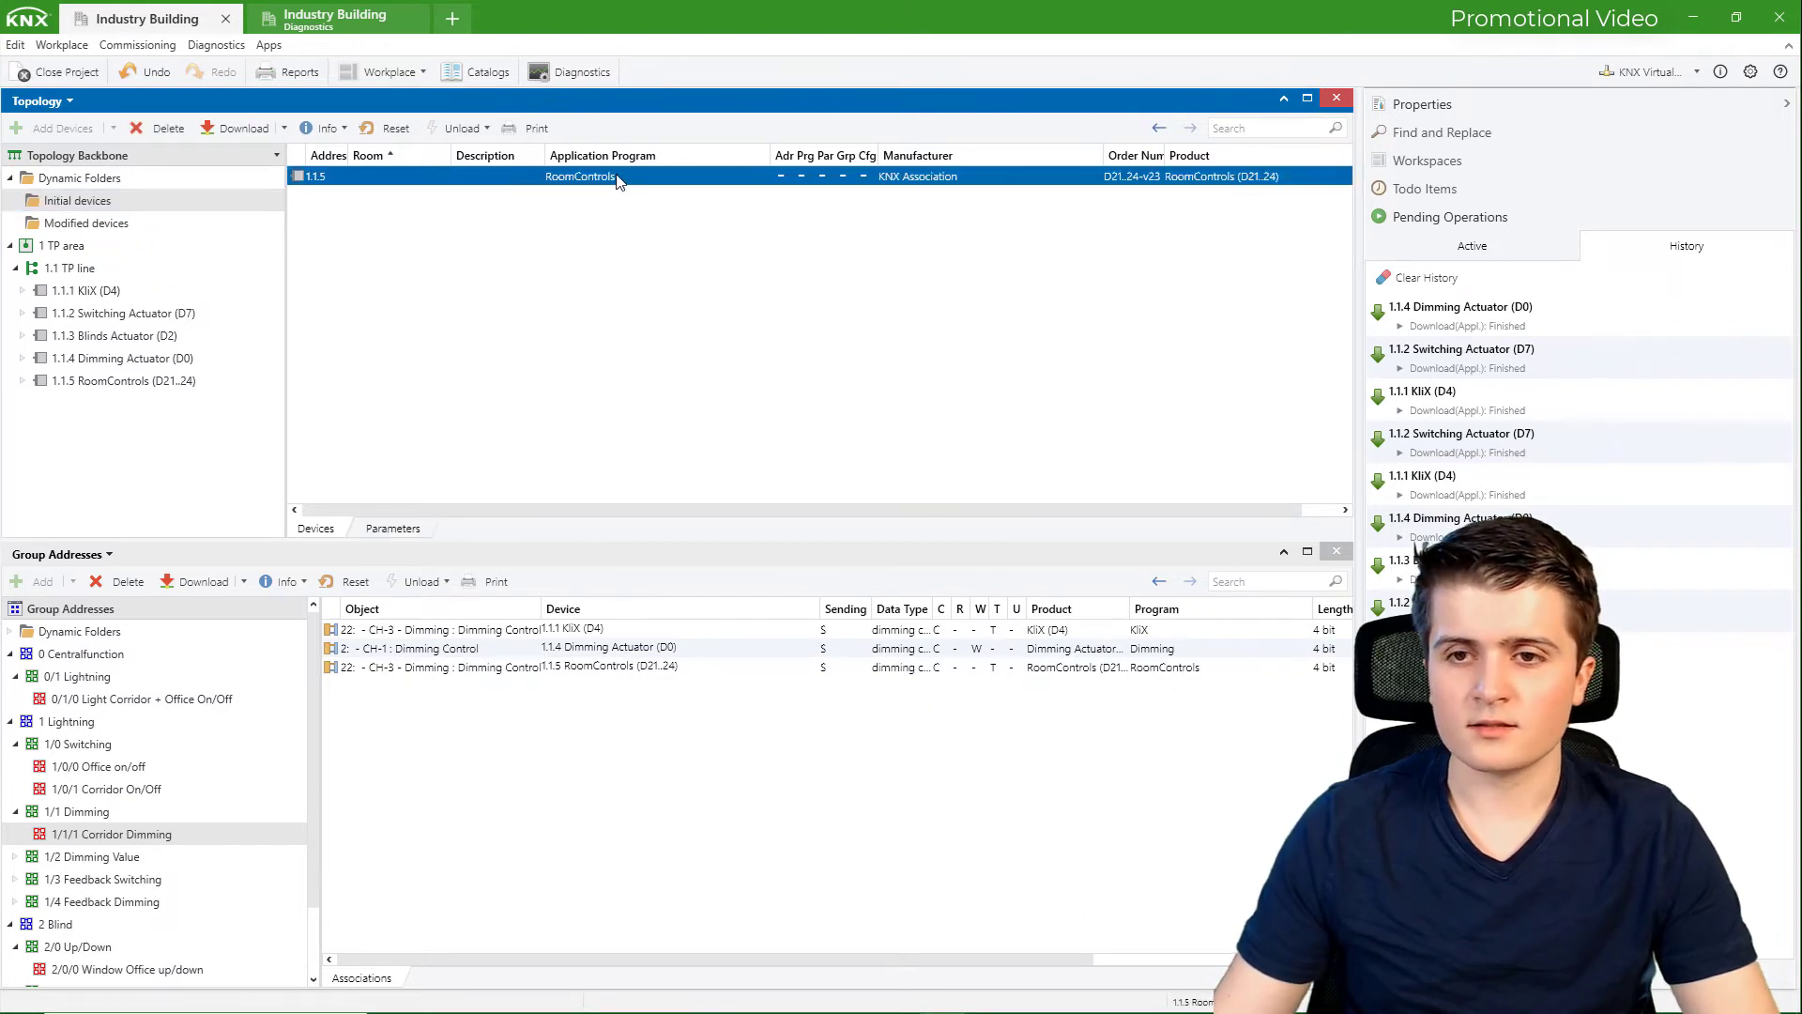
click(284, 127)
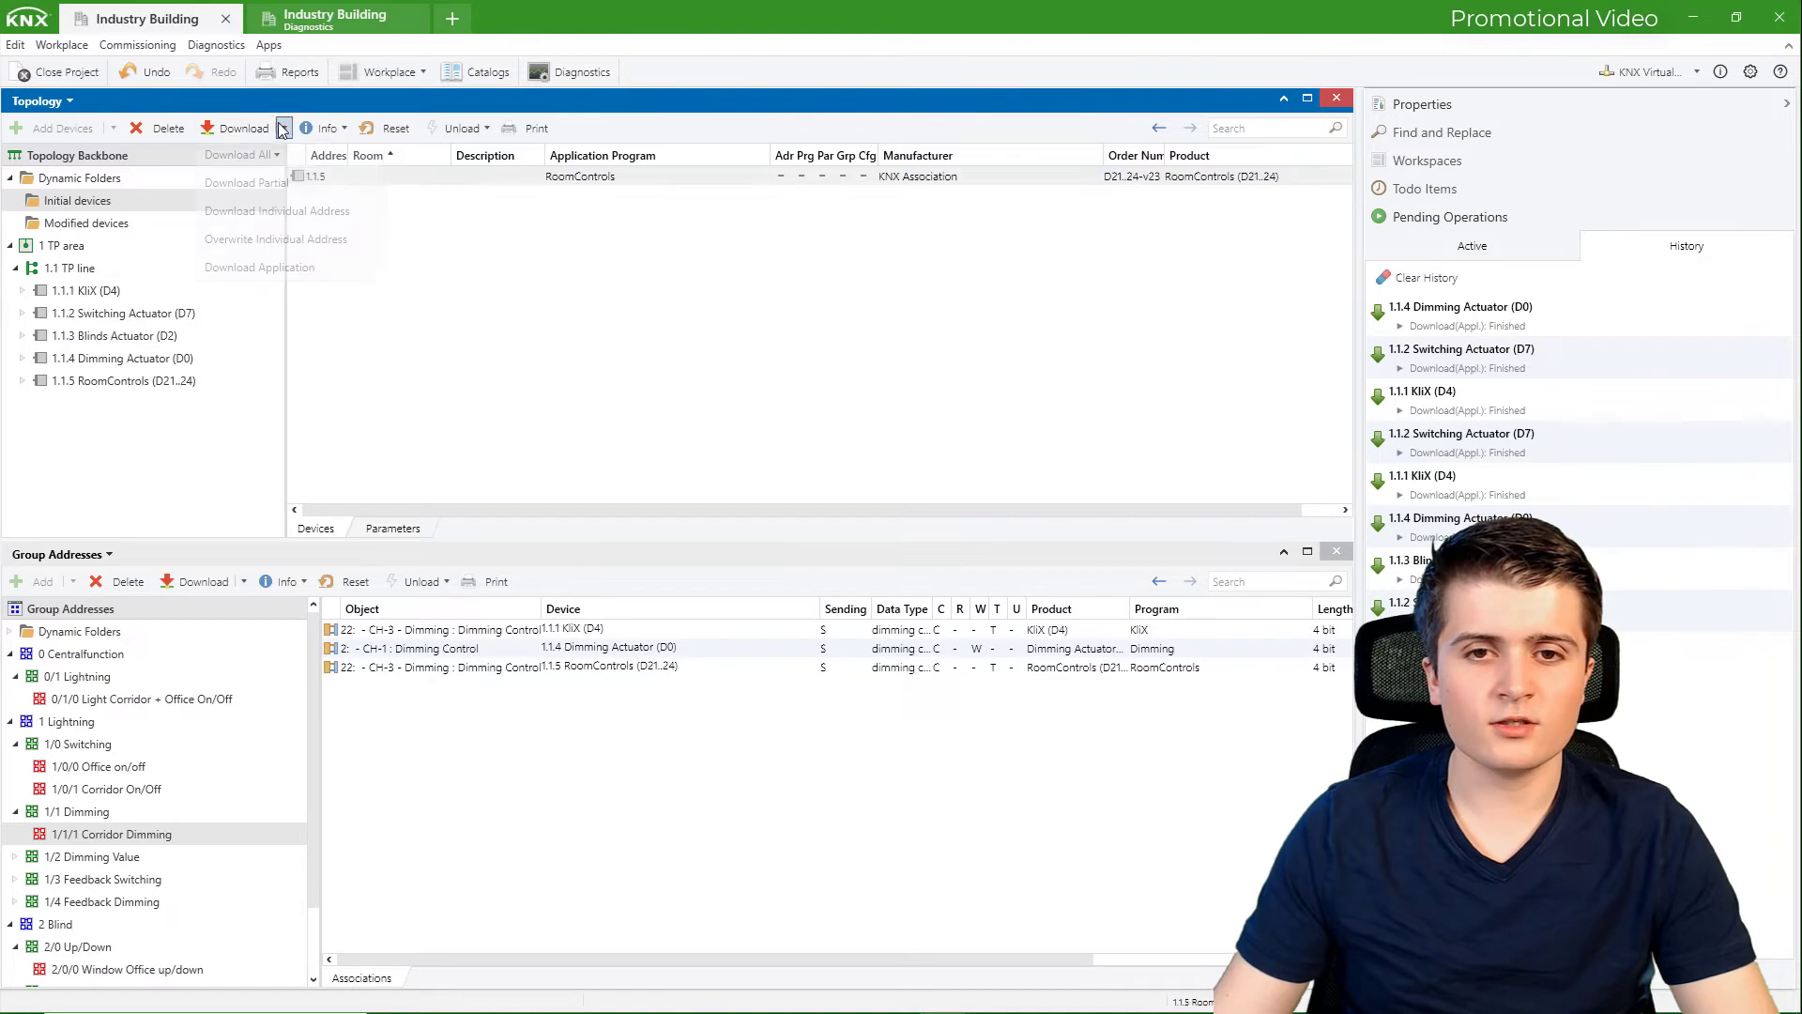
click(281, 156)
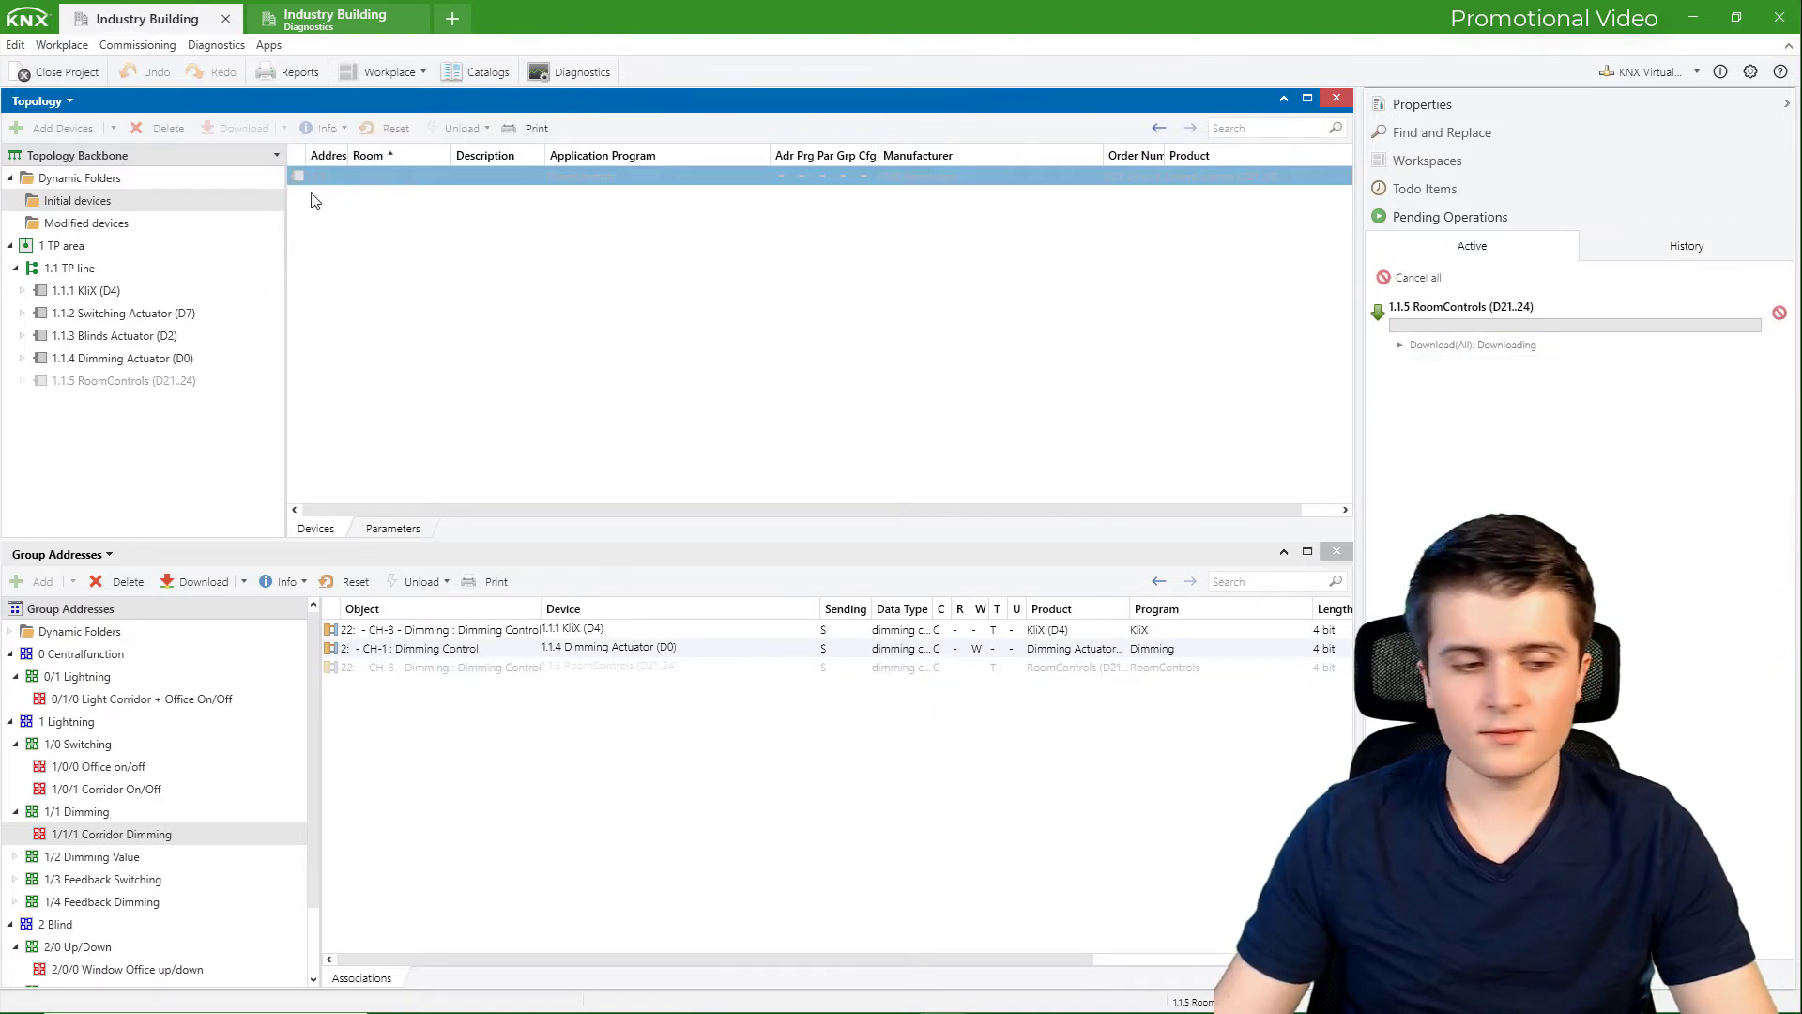
Switch to KNX Virtual and activate programming mode for device D21 in the Devices / Topology view
key(alt+Tab)
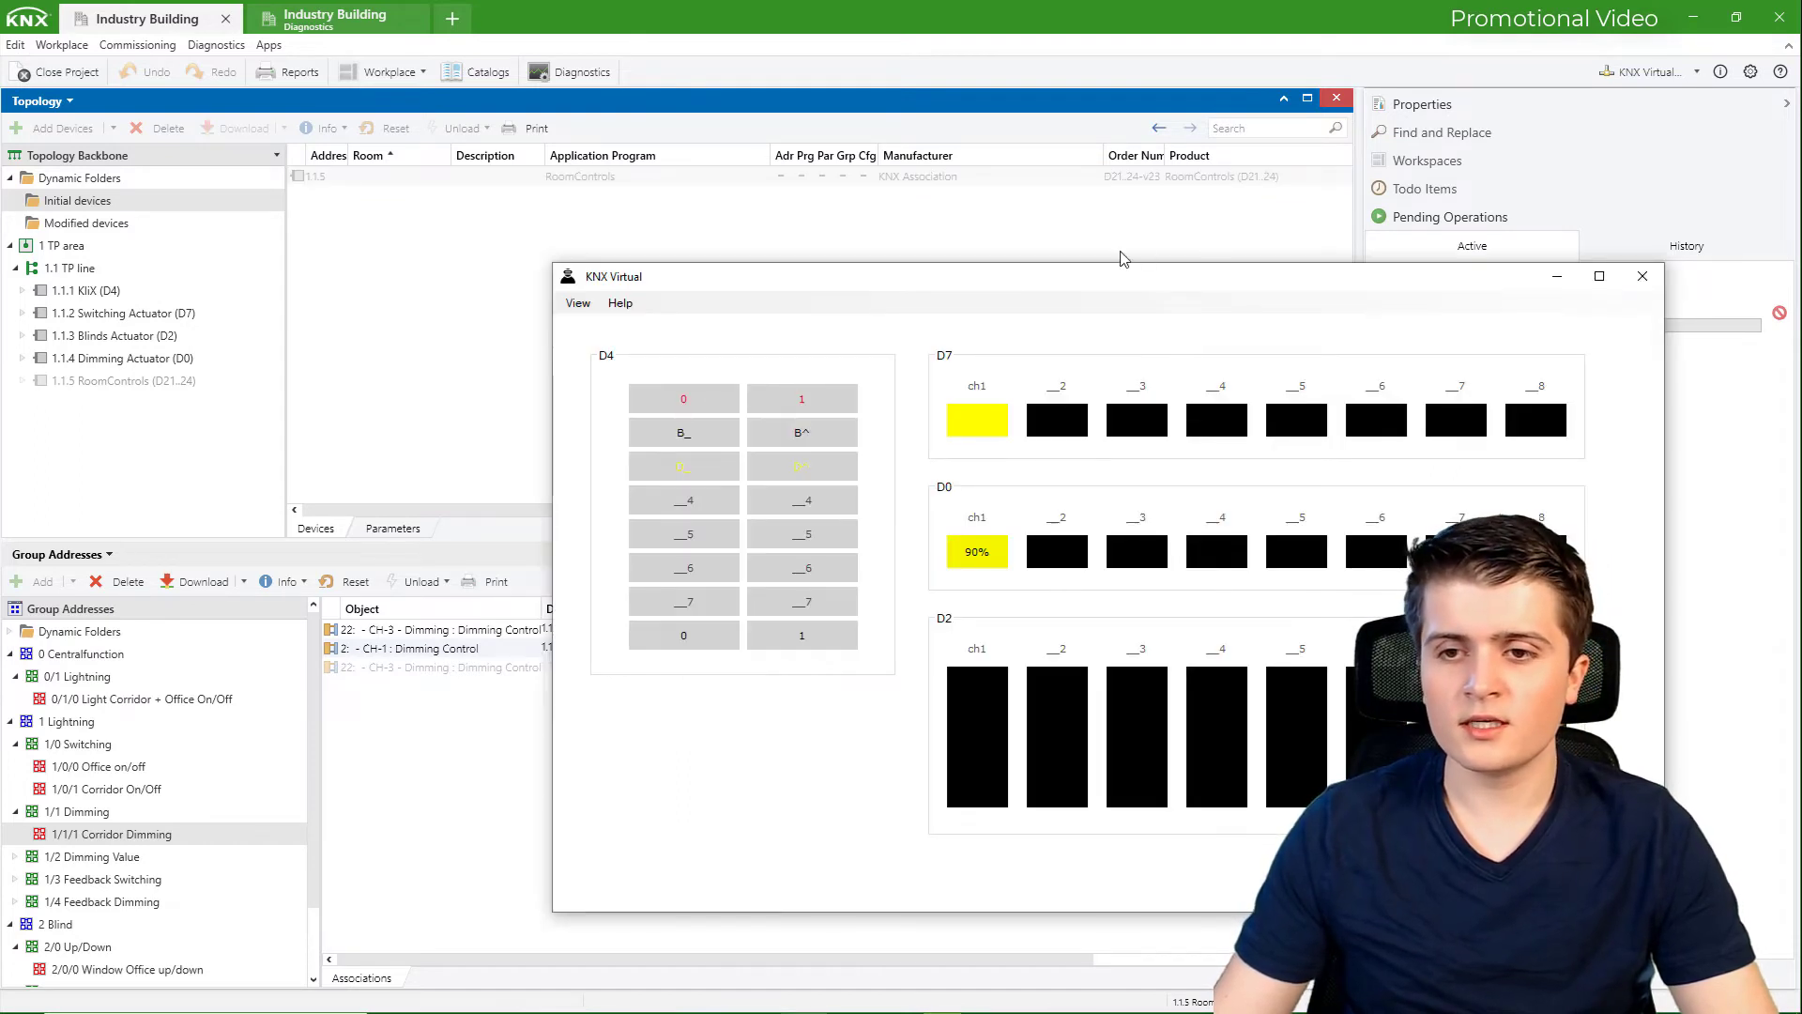
drag(1101, 279, 730, 211)
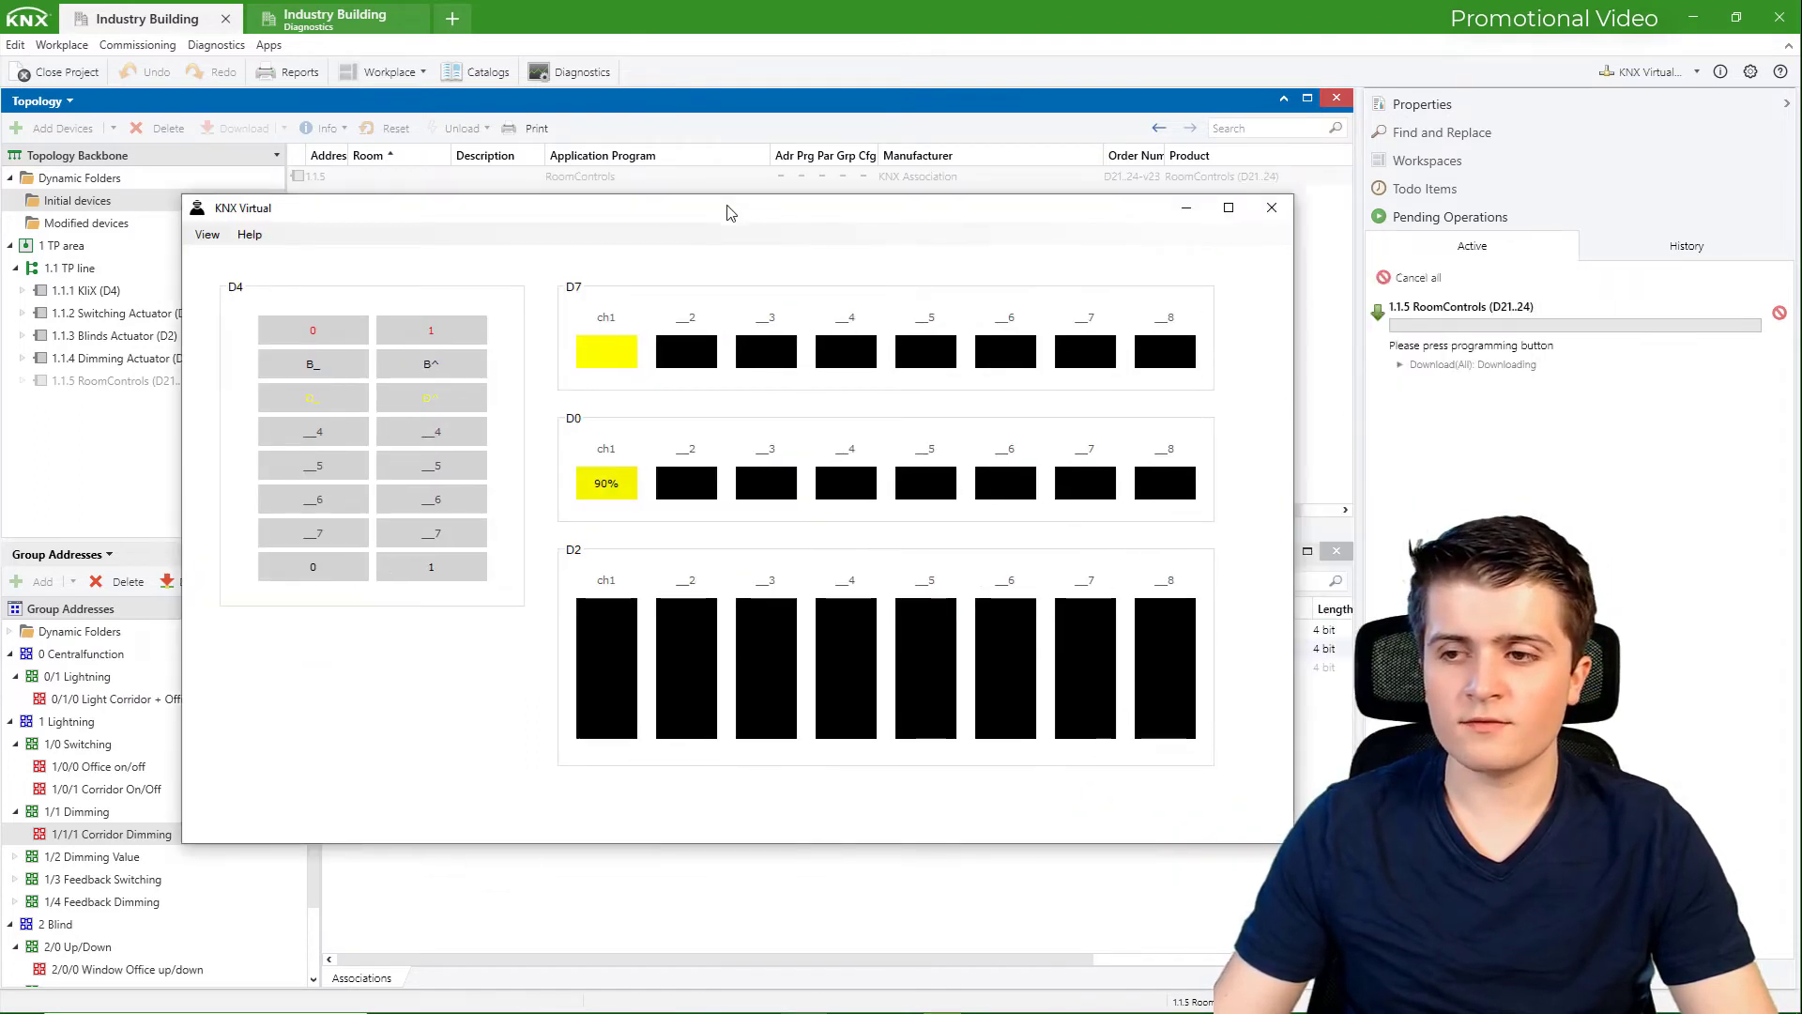
click(208, 234)
click(249, 441)
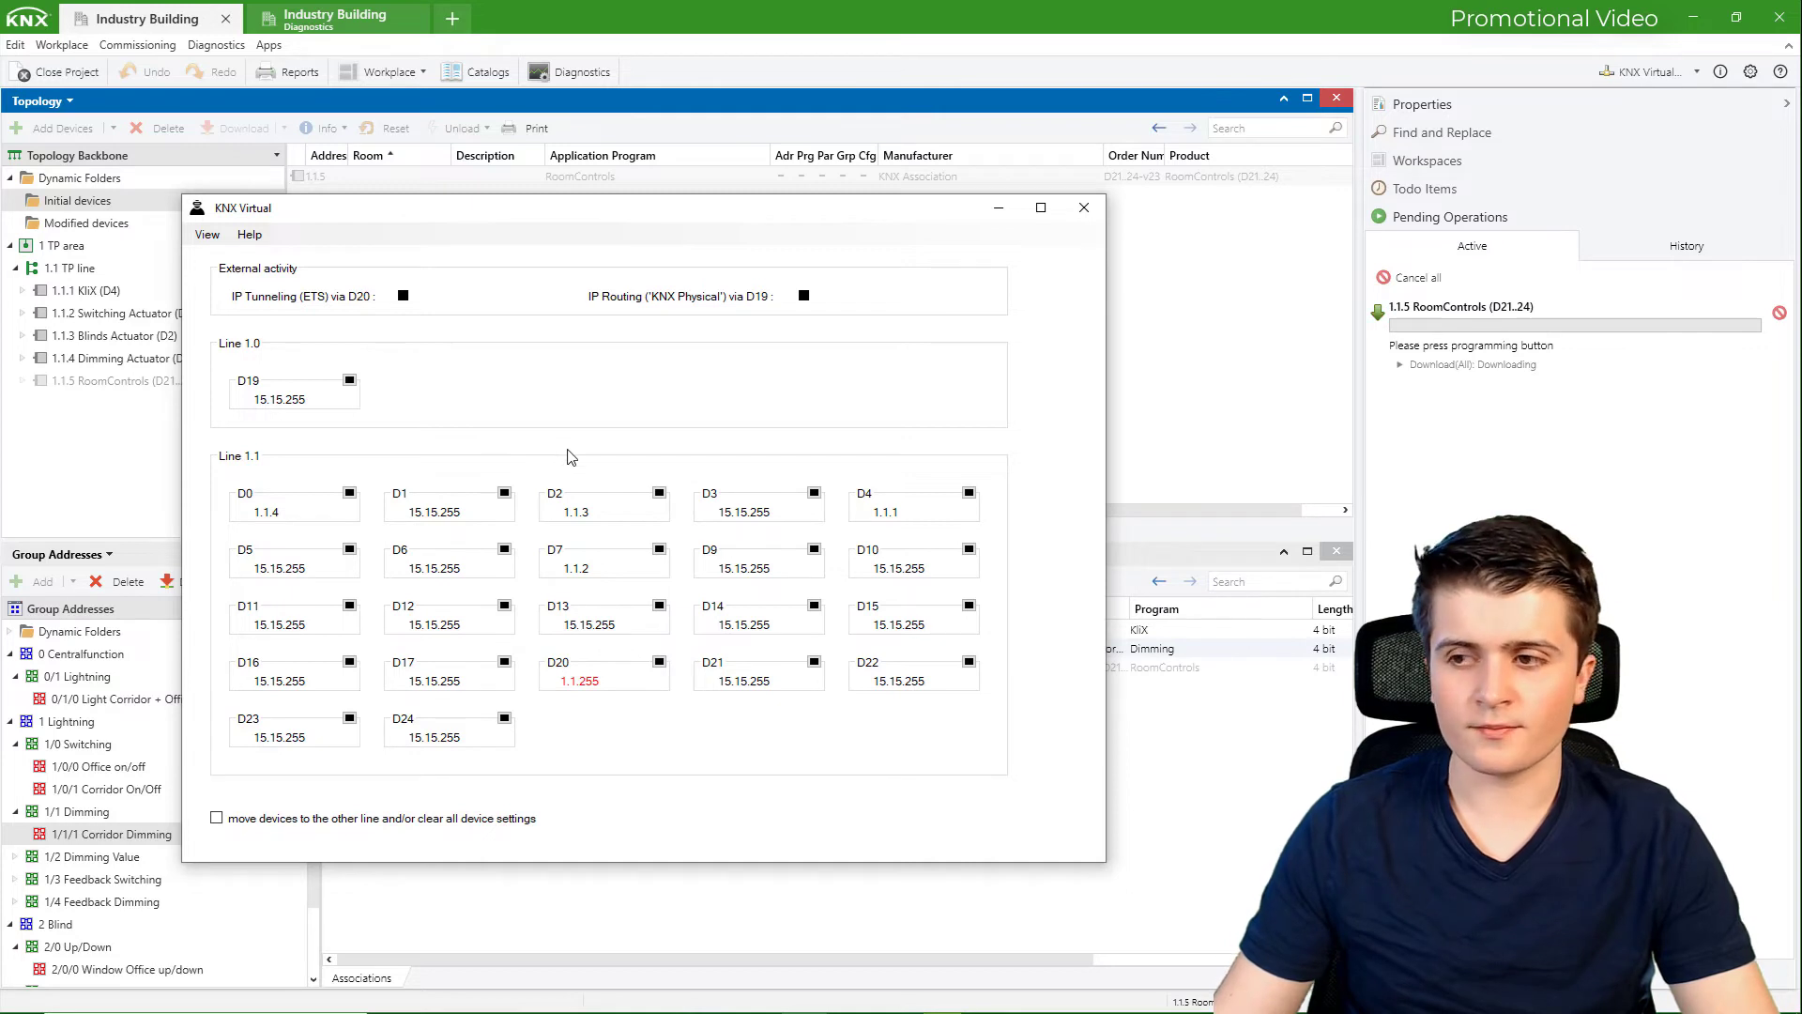
click(813, 661)
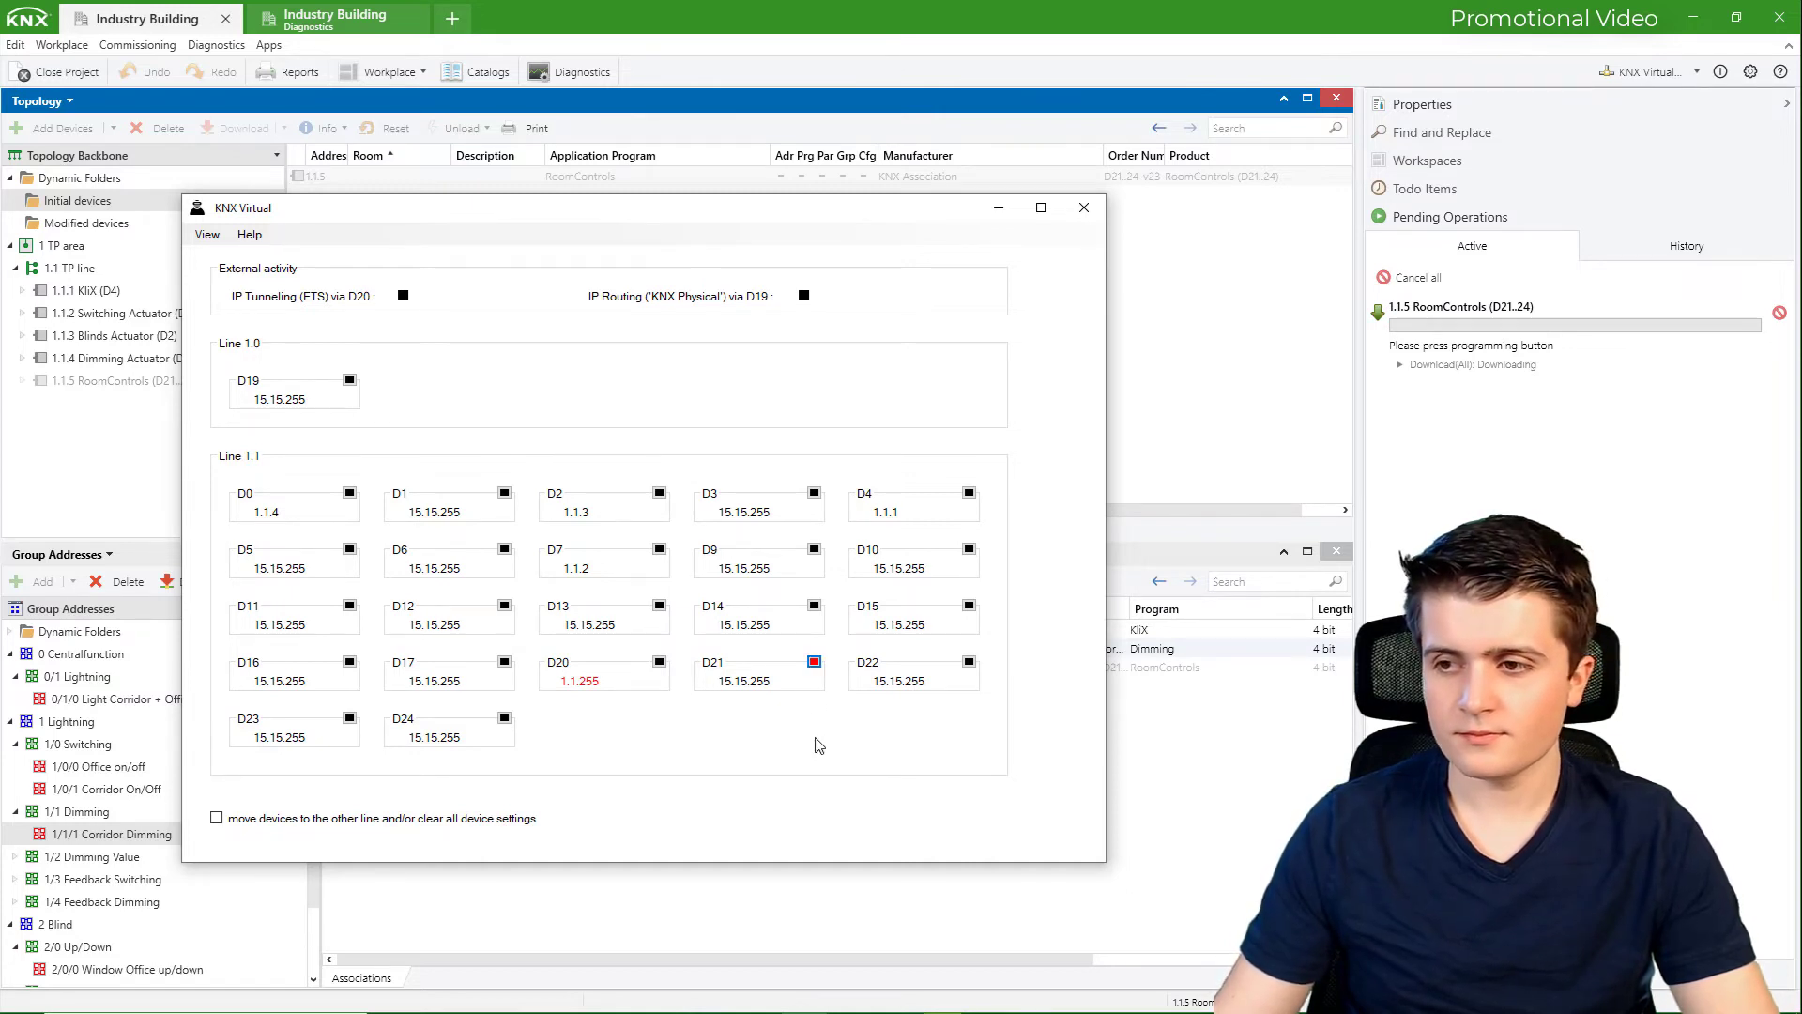
Switch off the office and corridor lights with D4 in the Base view, and open the Room21-24 view
click(208, 236)
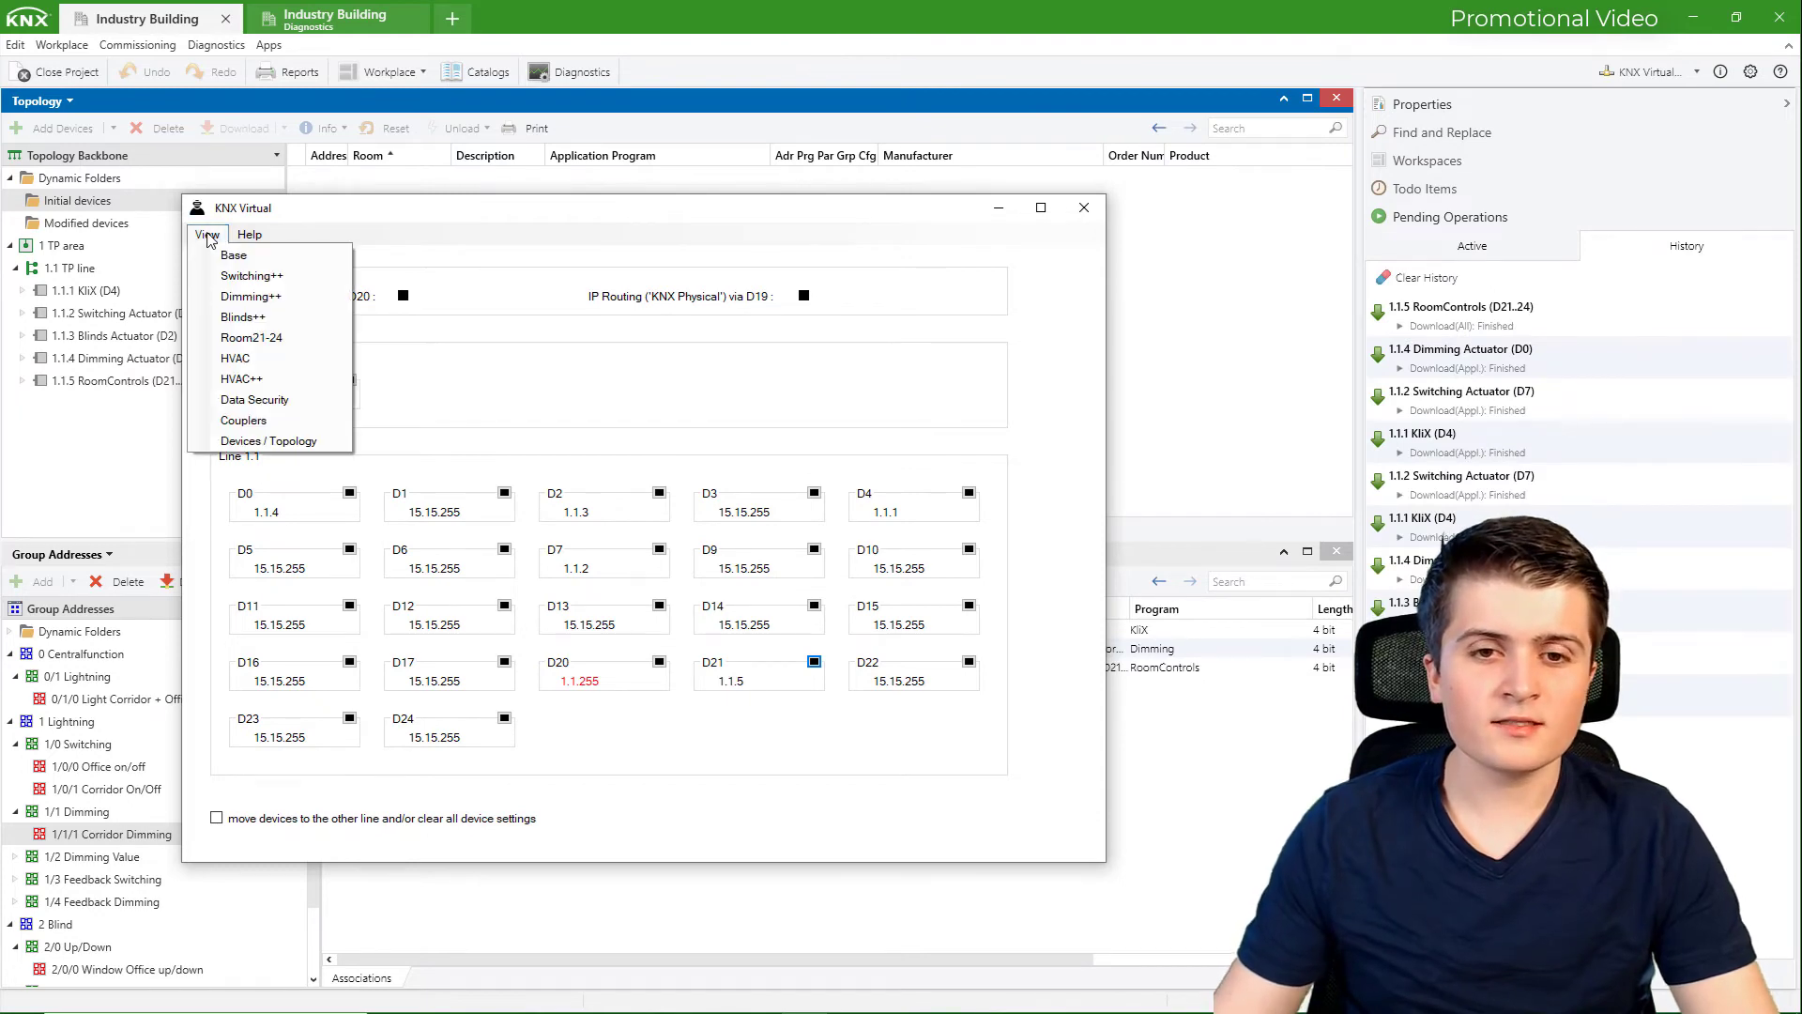
click(235, 251)
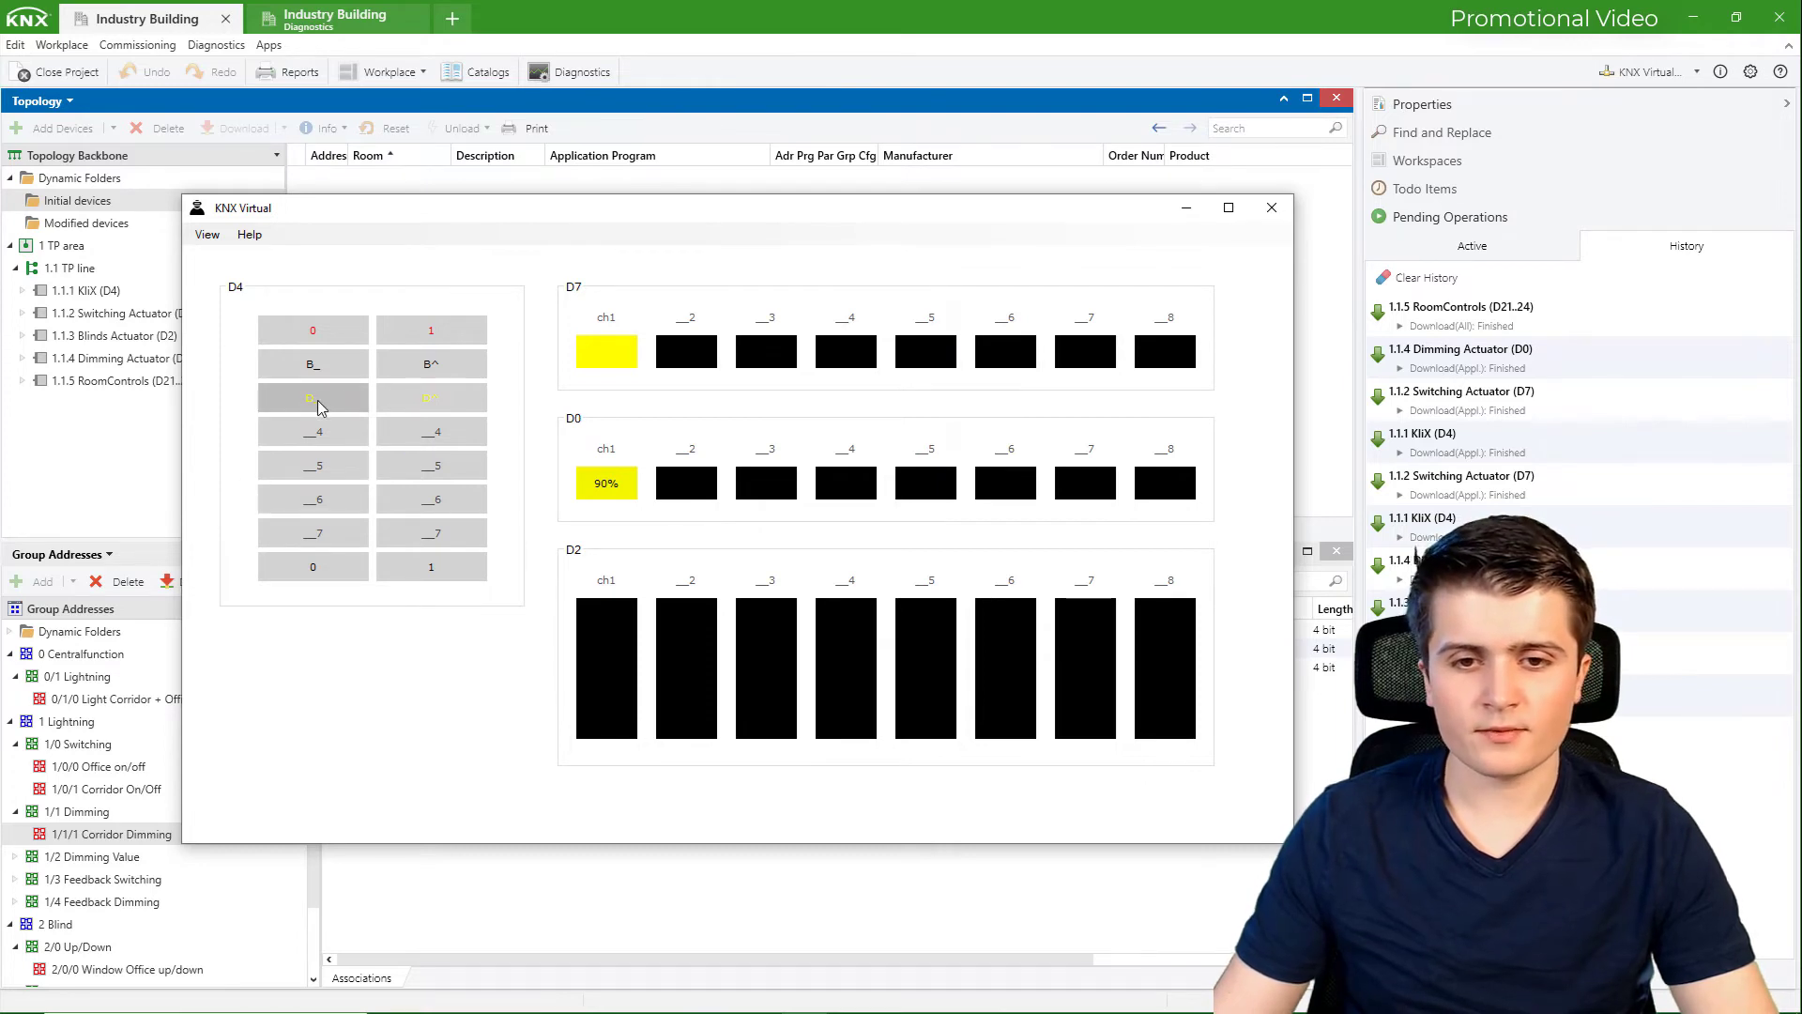
click(328, 327)
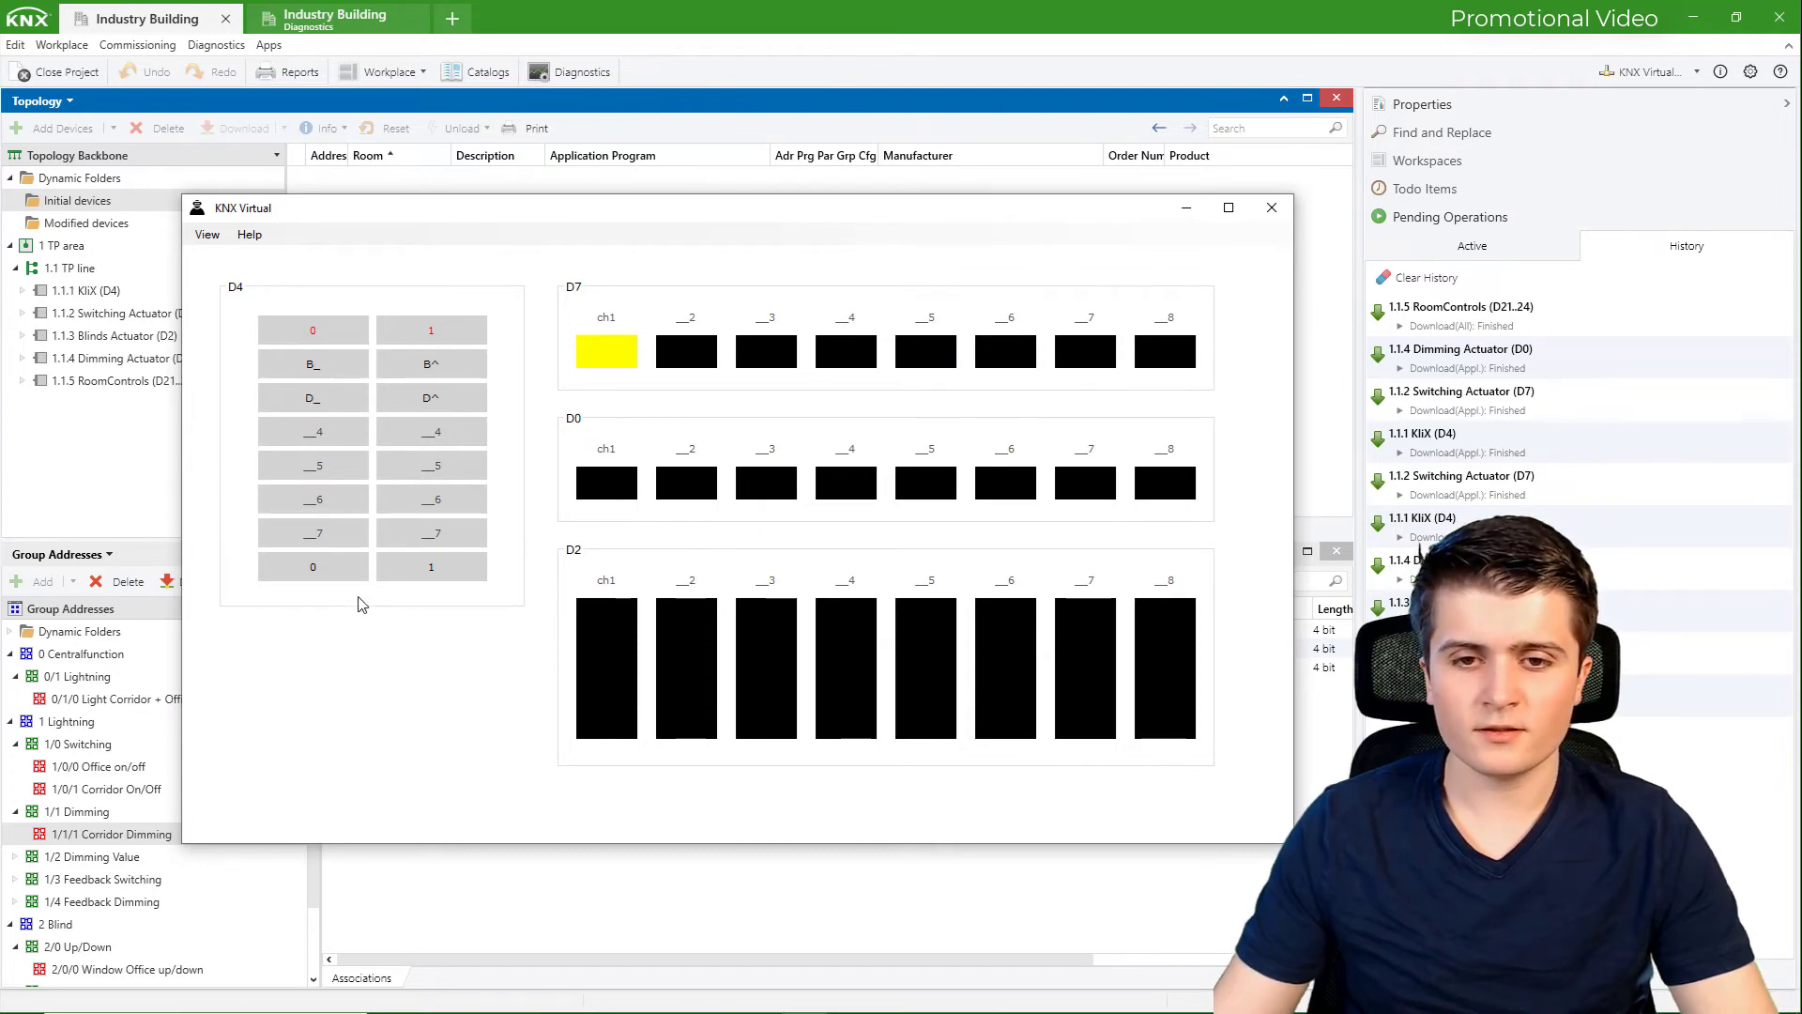
click(212, 236)
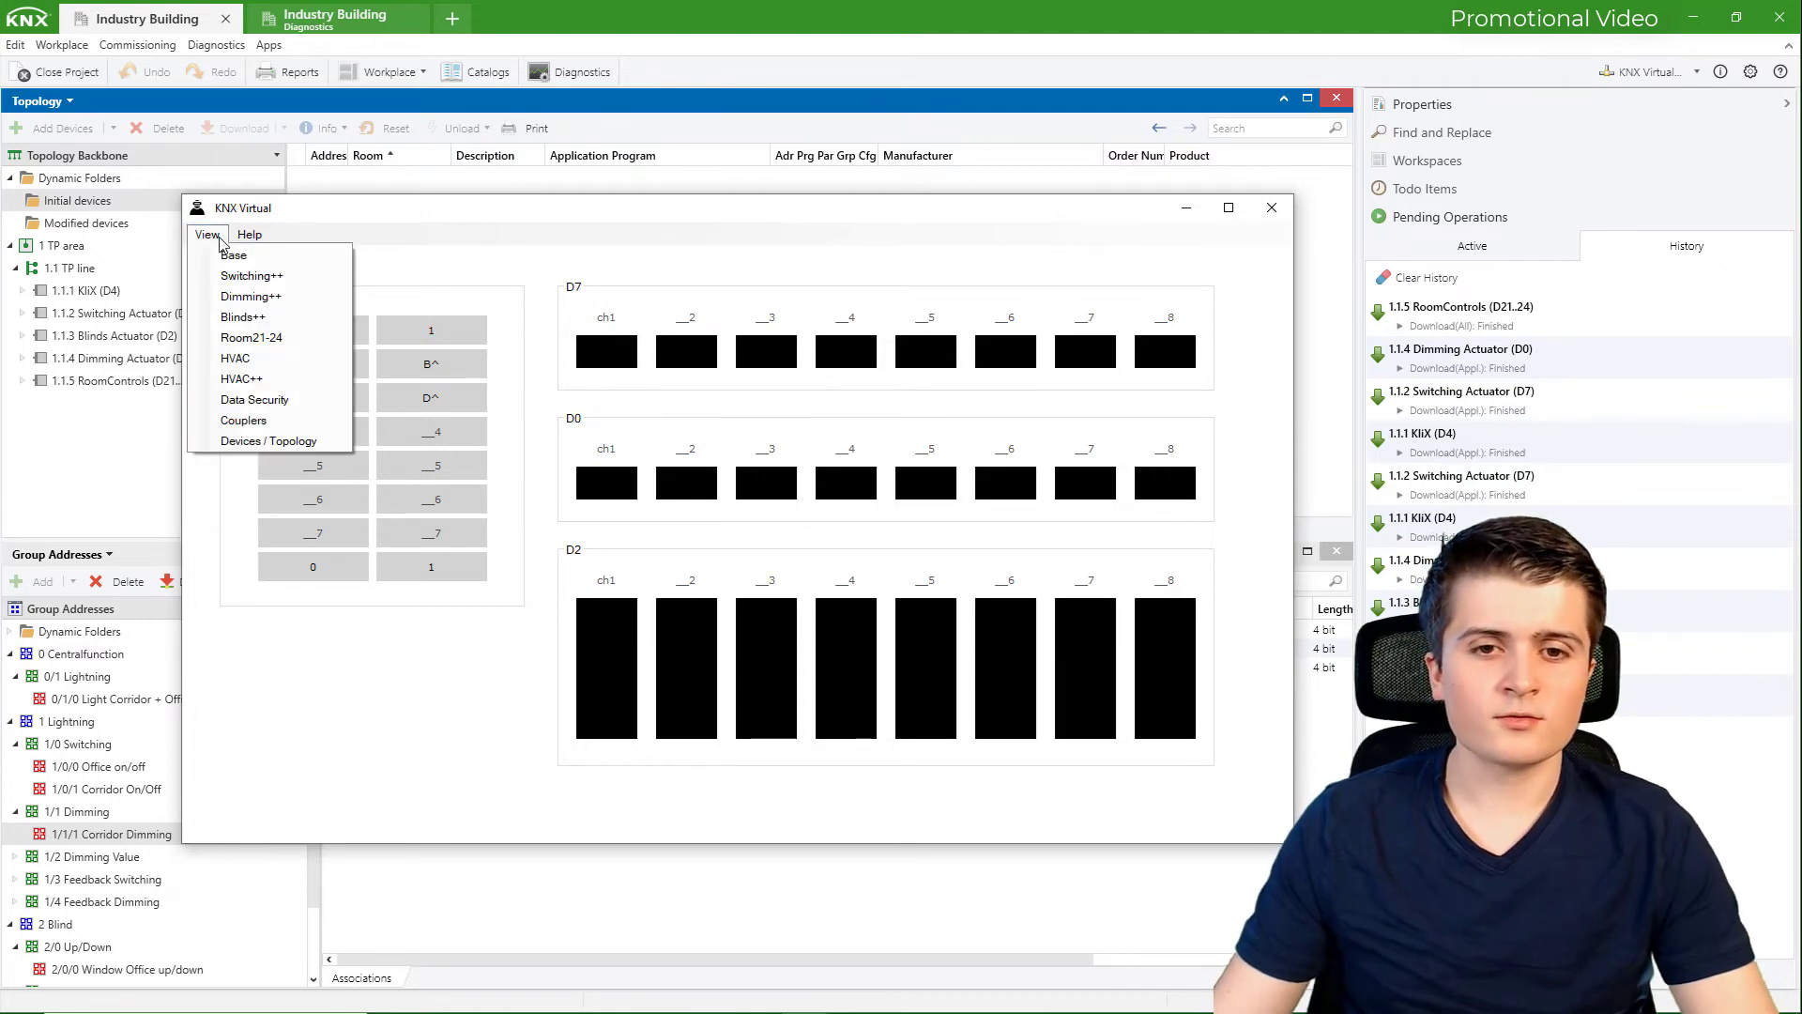
click(260, 343)
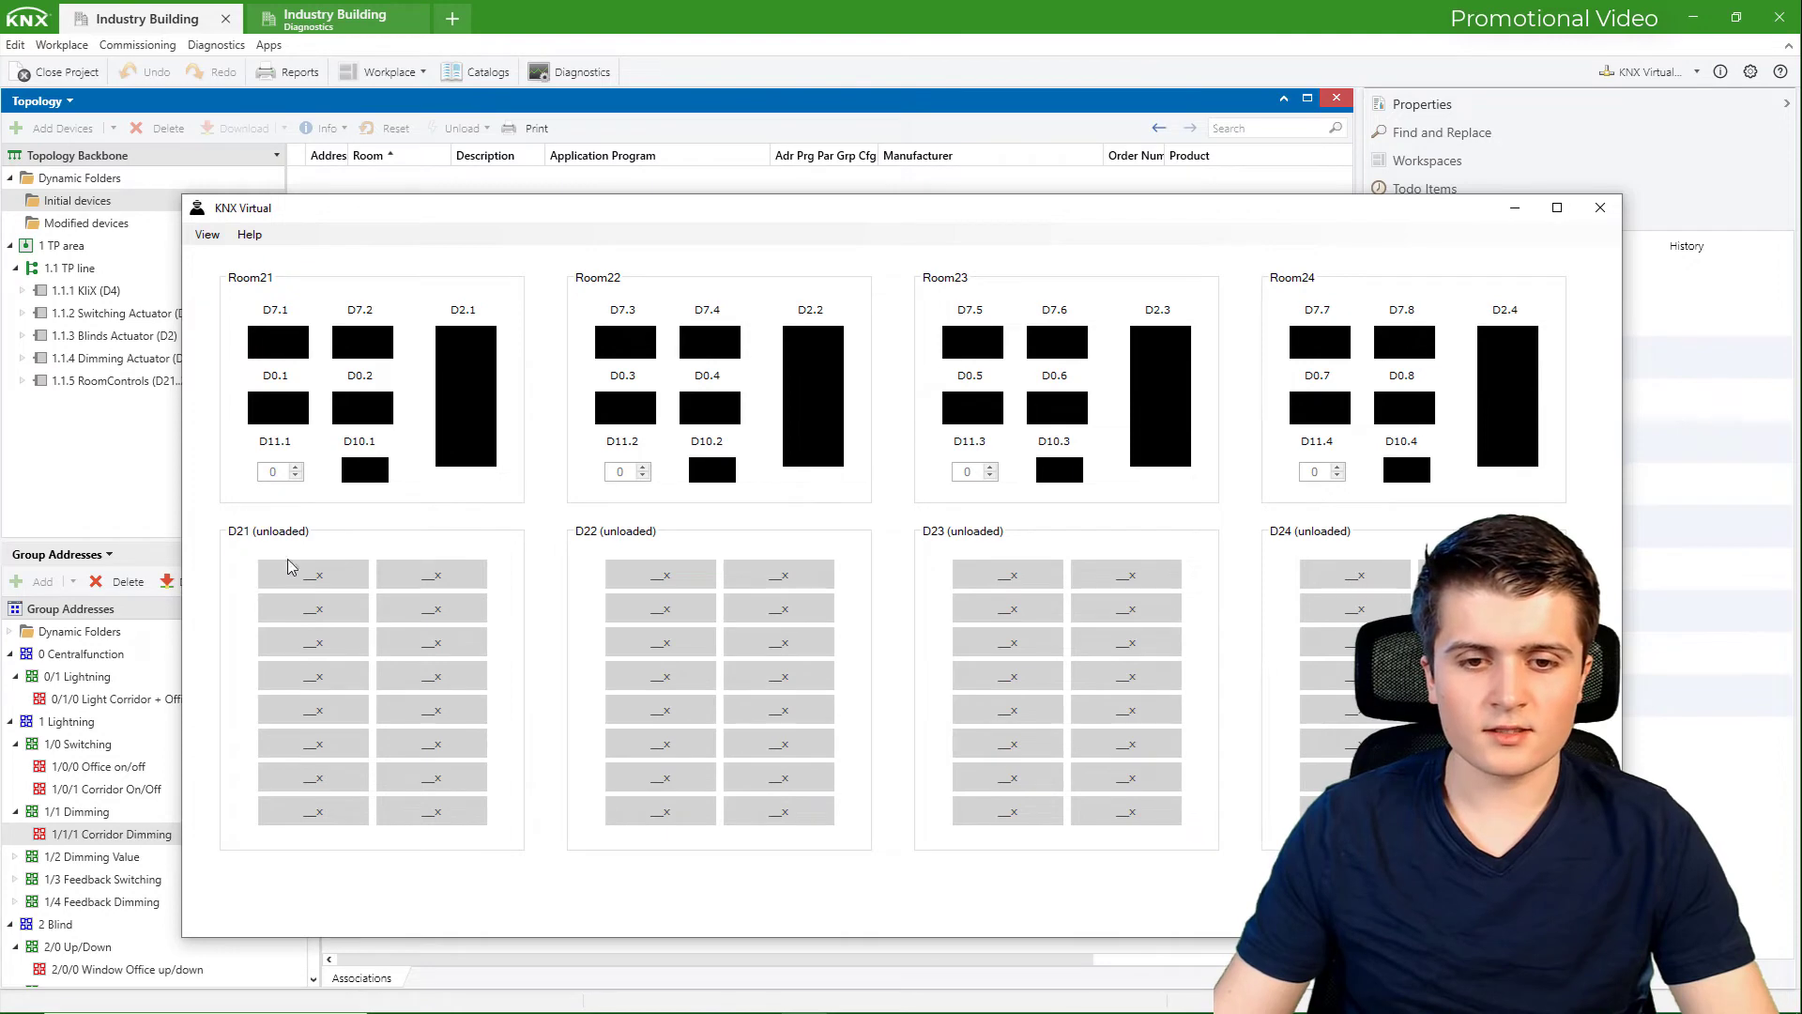
Switch back to ETS and download the application to the 1.1.5 RoomControls (D21..24) device
click(122, 450)
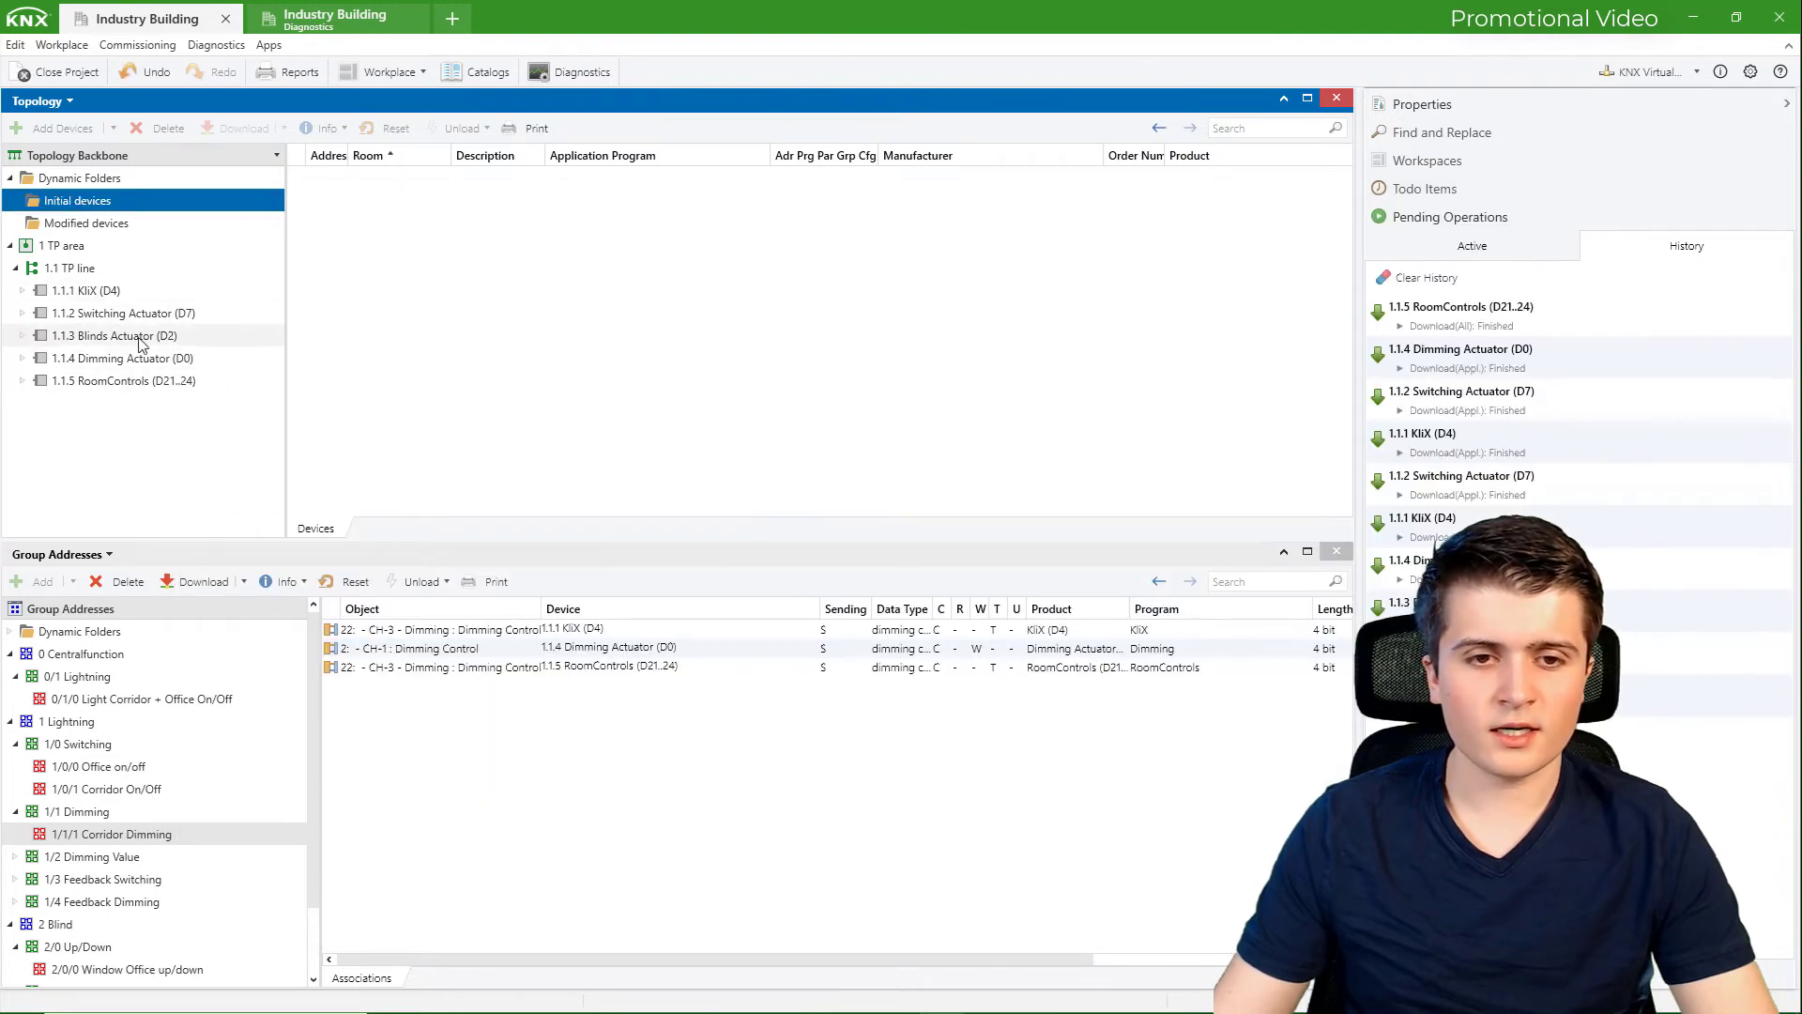
click(130, 381)
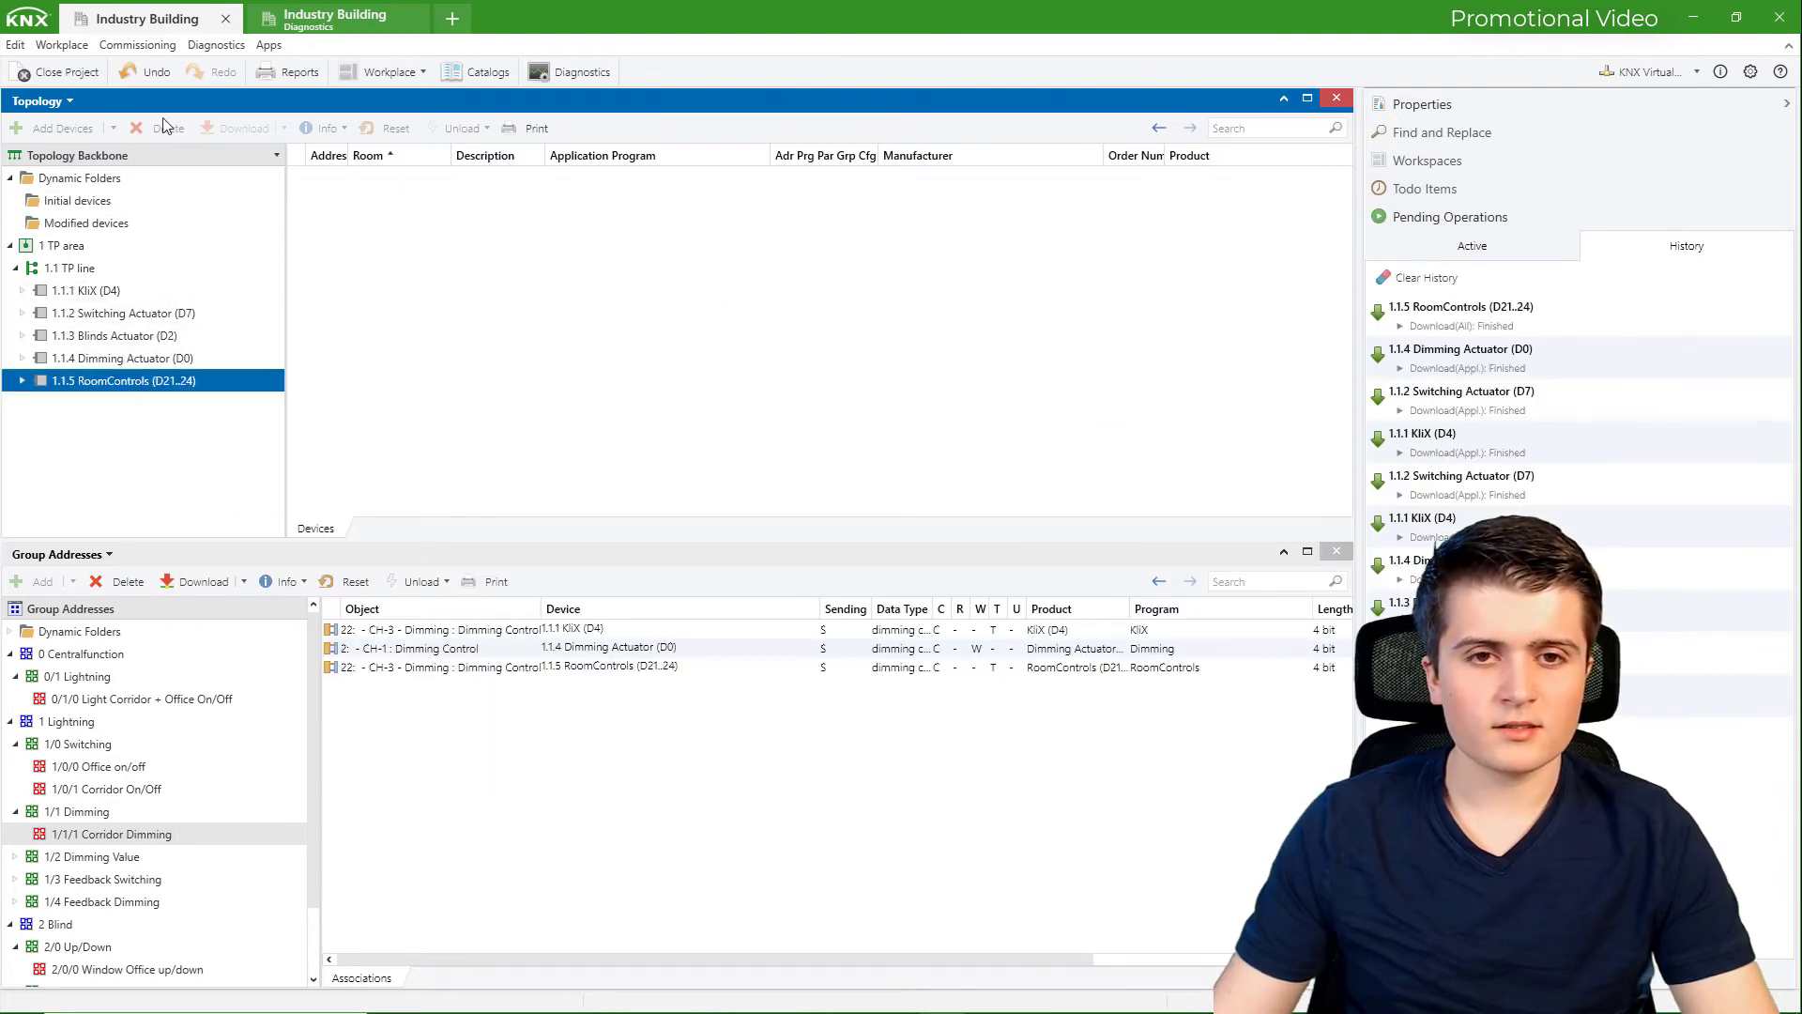
click(285, 134)
click(306, 270)
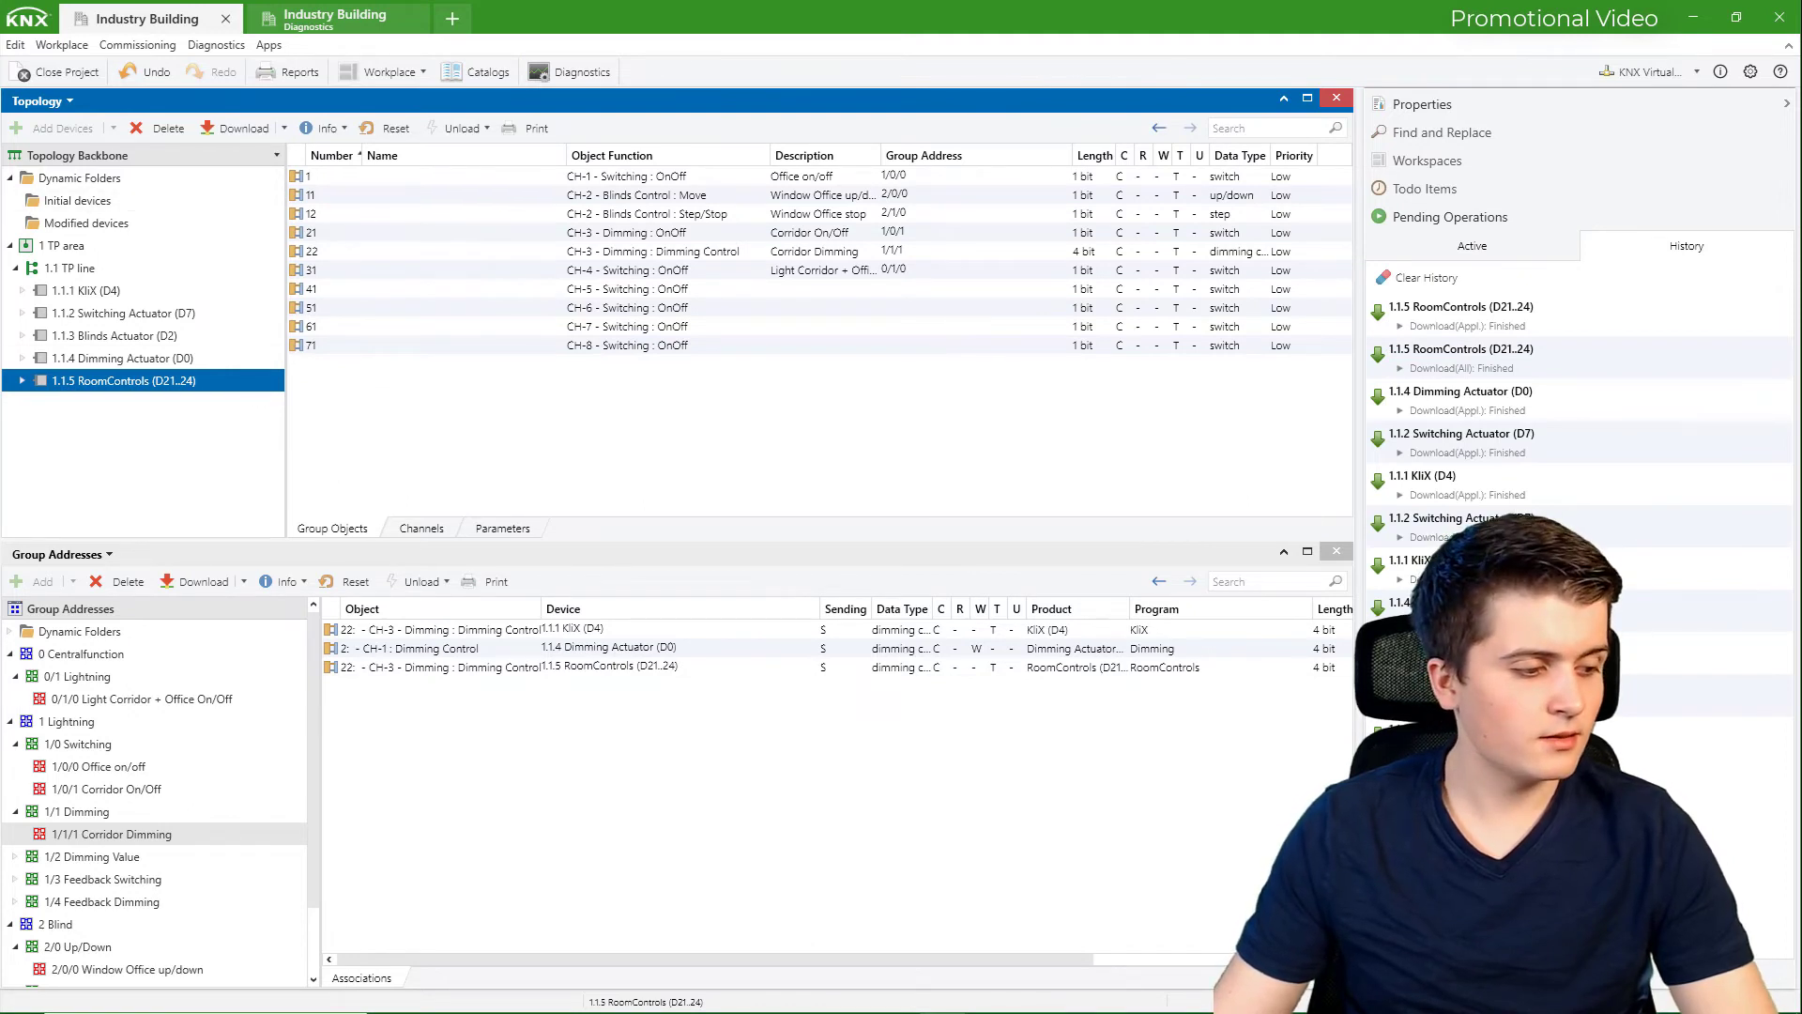
Switch to KNX Virtual, turn on the office light with channel 1 of D21, and open the Base view to check it
key(alt+Tab)
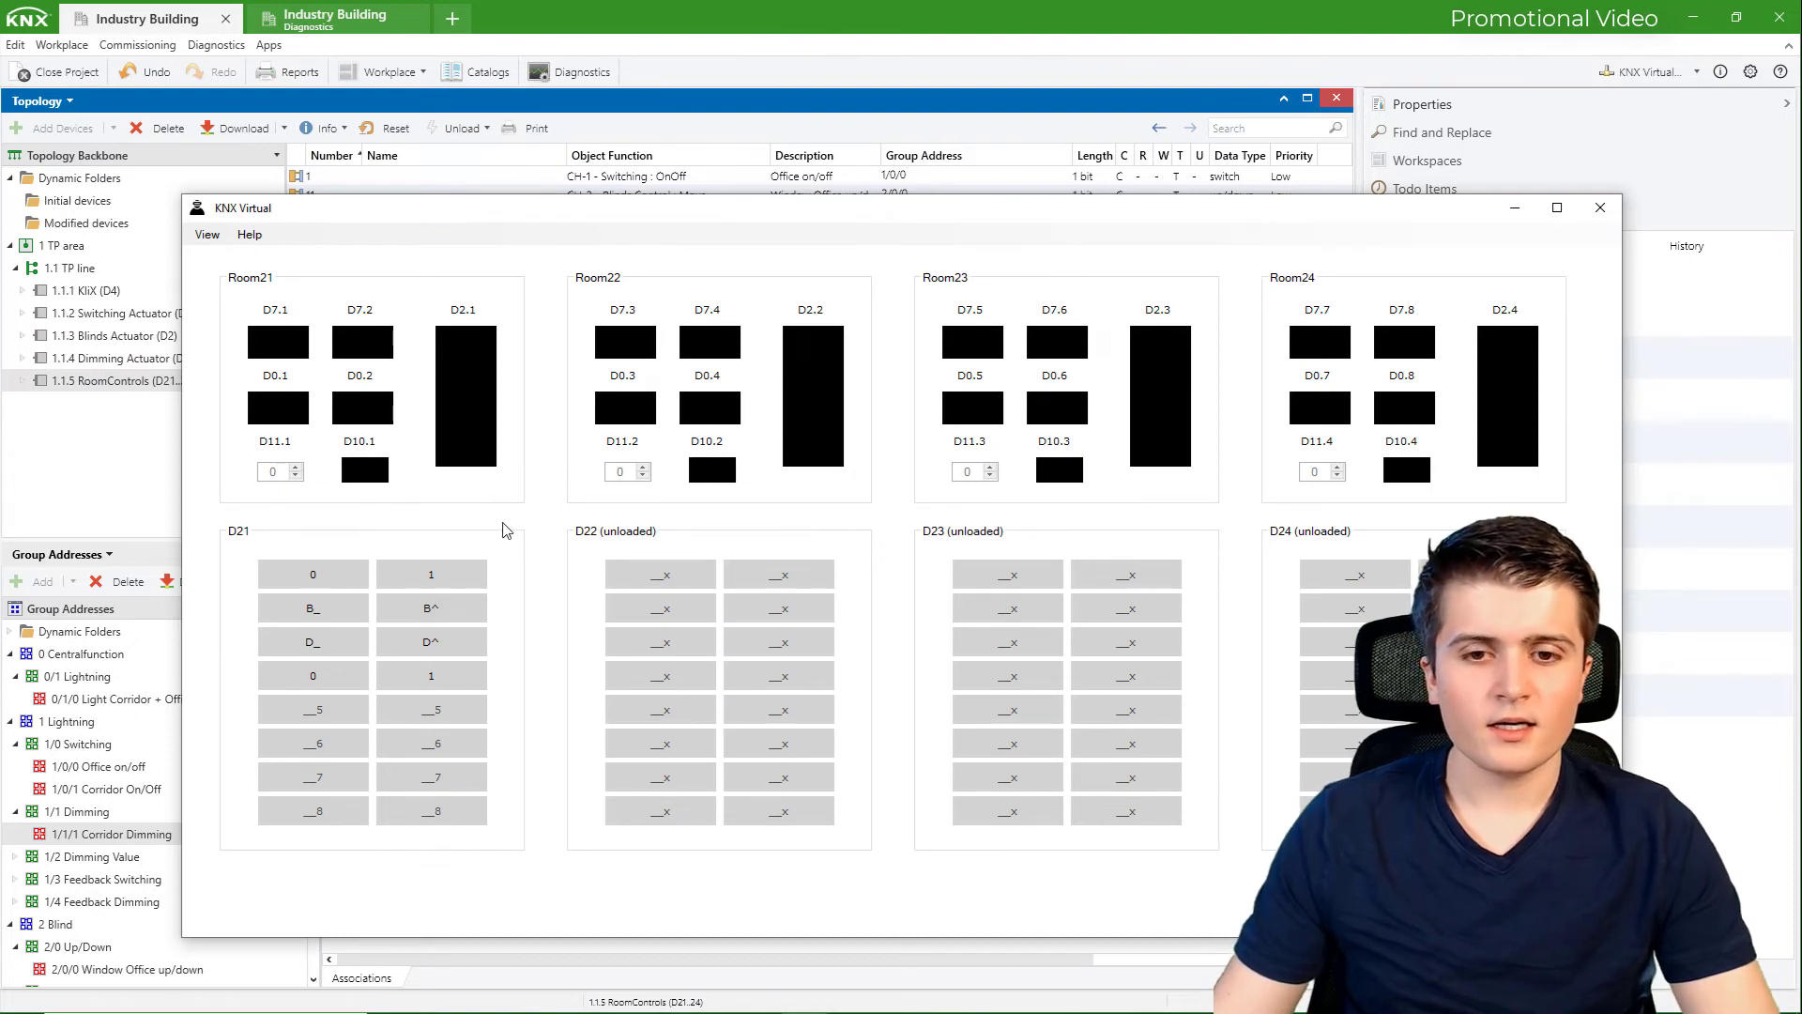
click(431, 574)
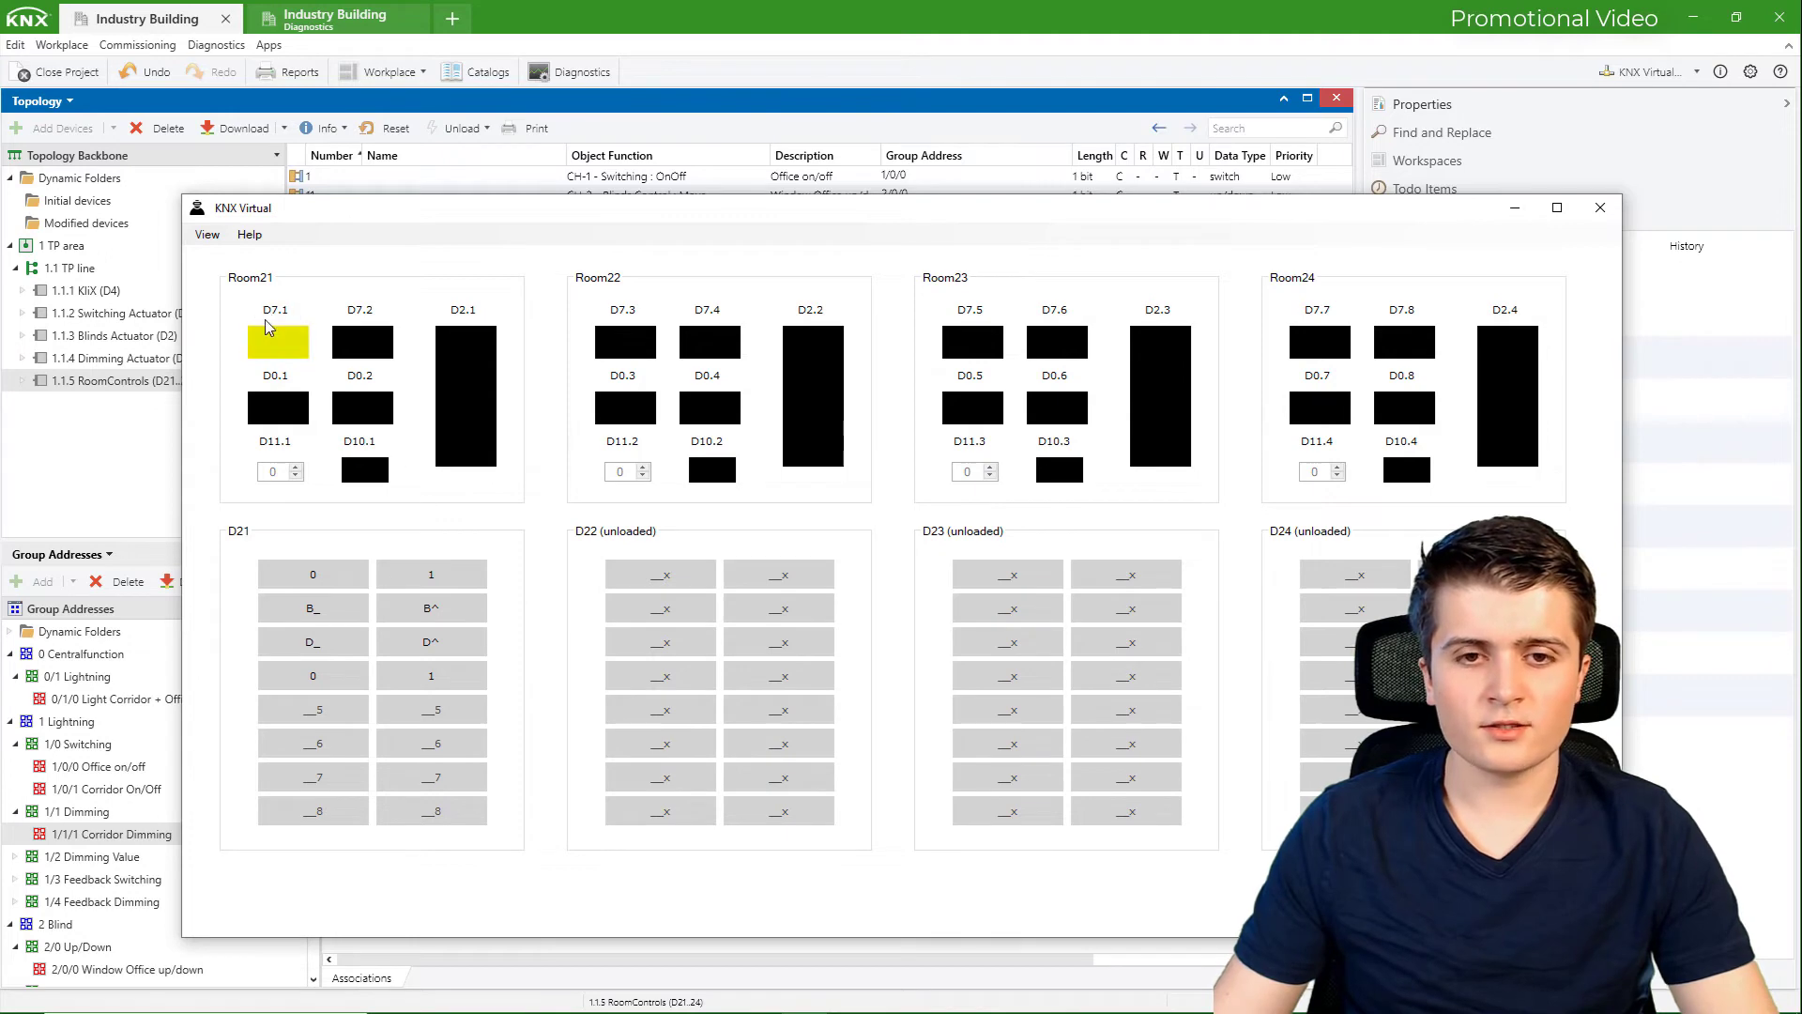
click(208, 234)
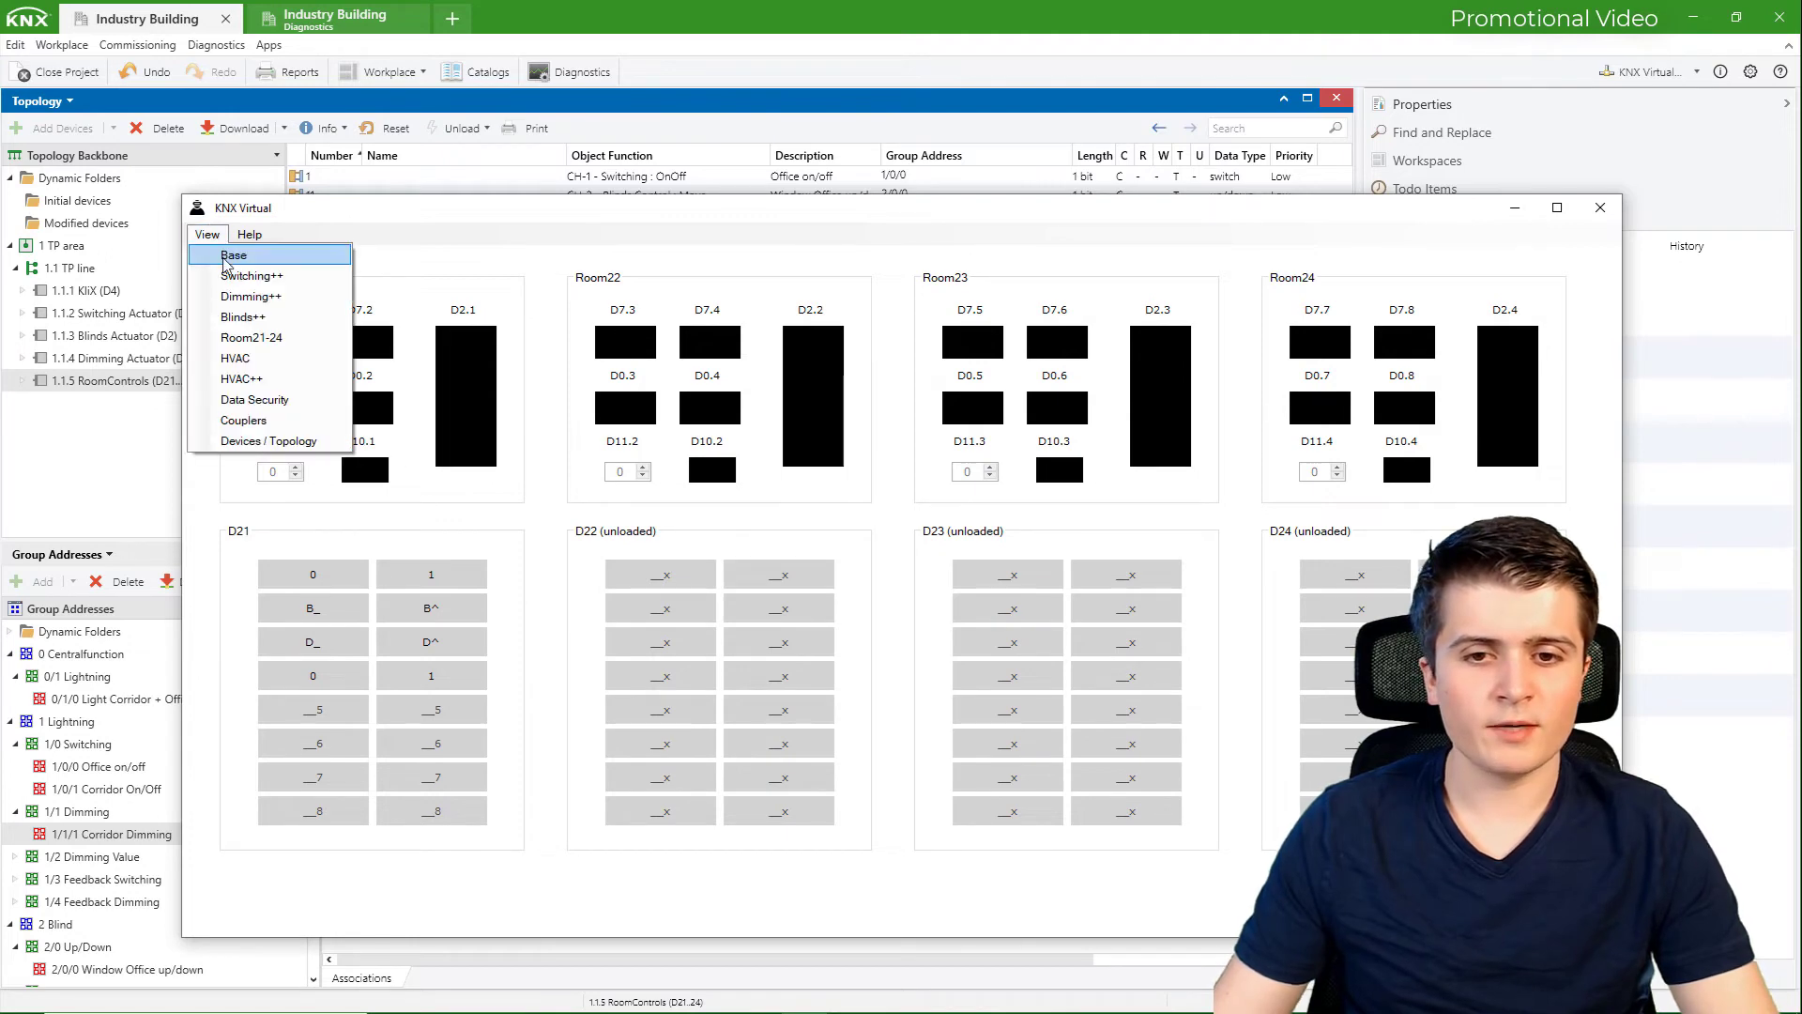
click(225, 259)
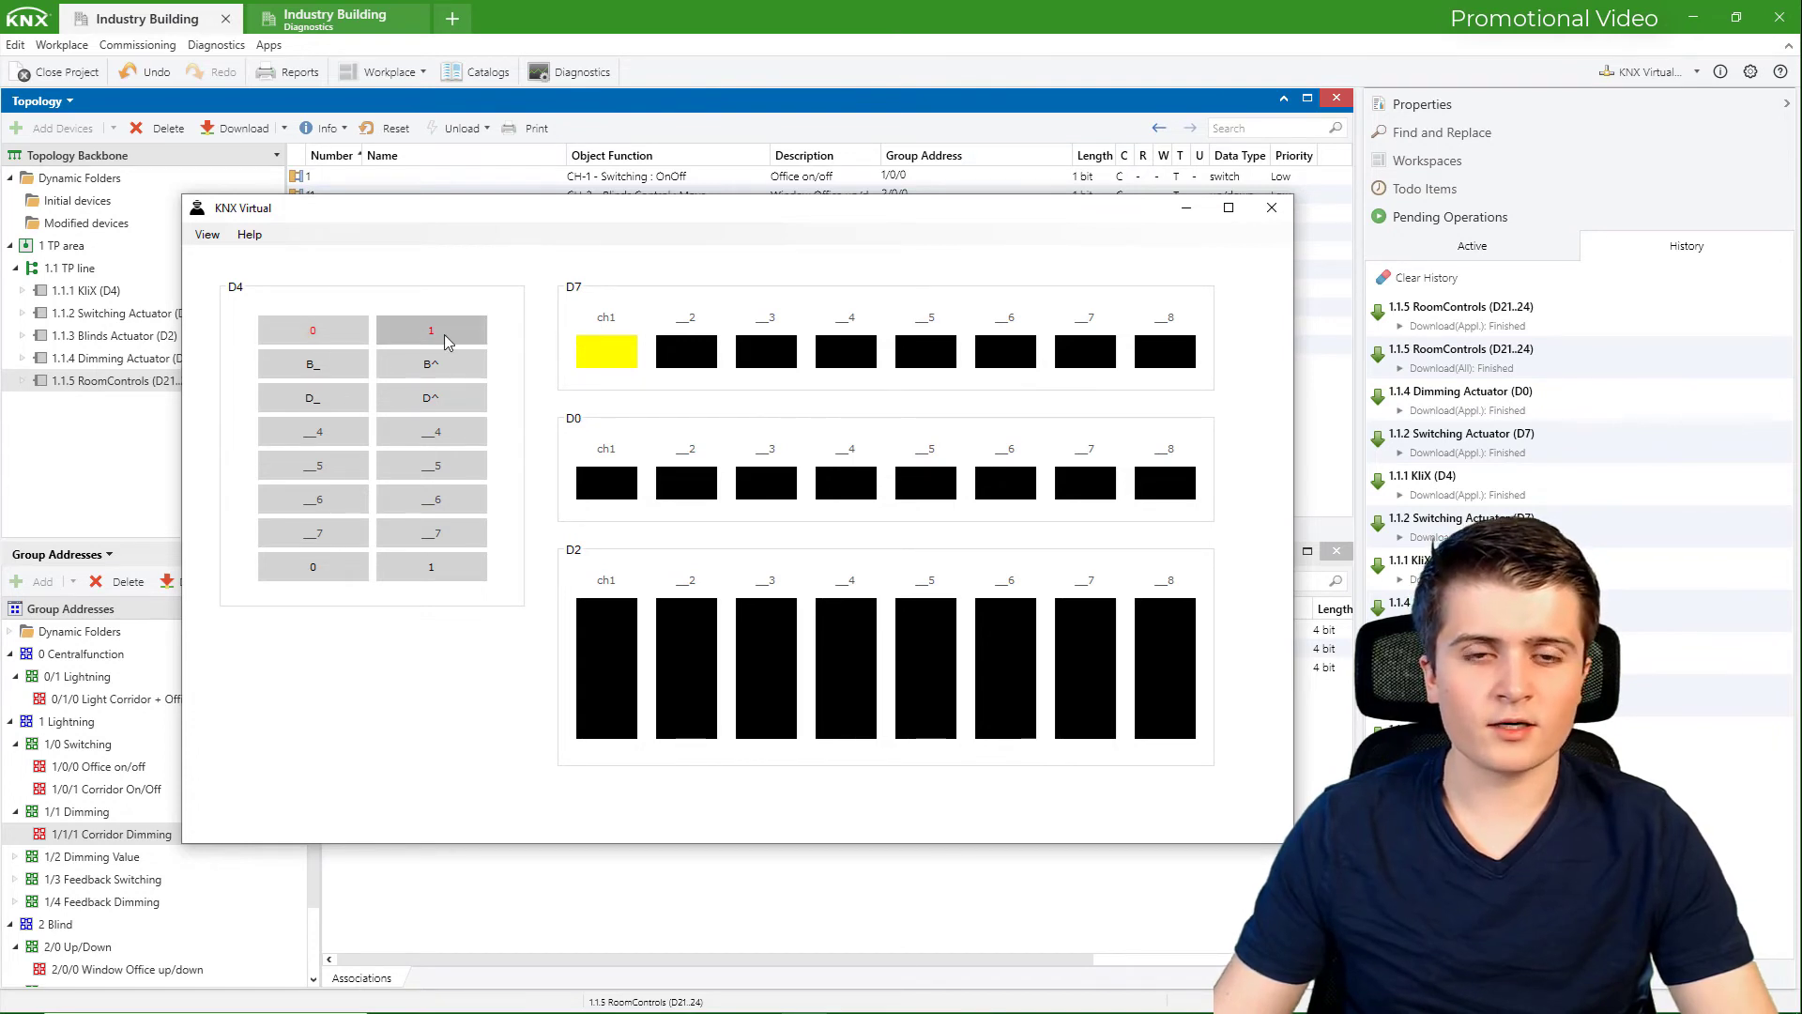
Return to the Room21-24 view and lower blind D2.1 with the blind control on D21
click(206, 236)
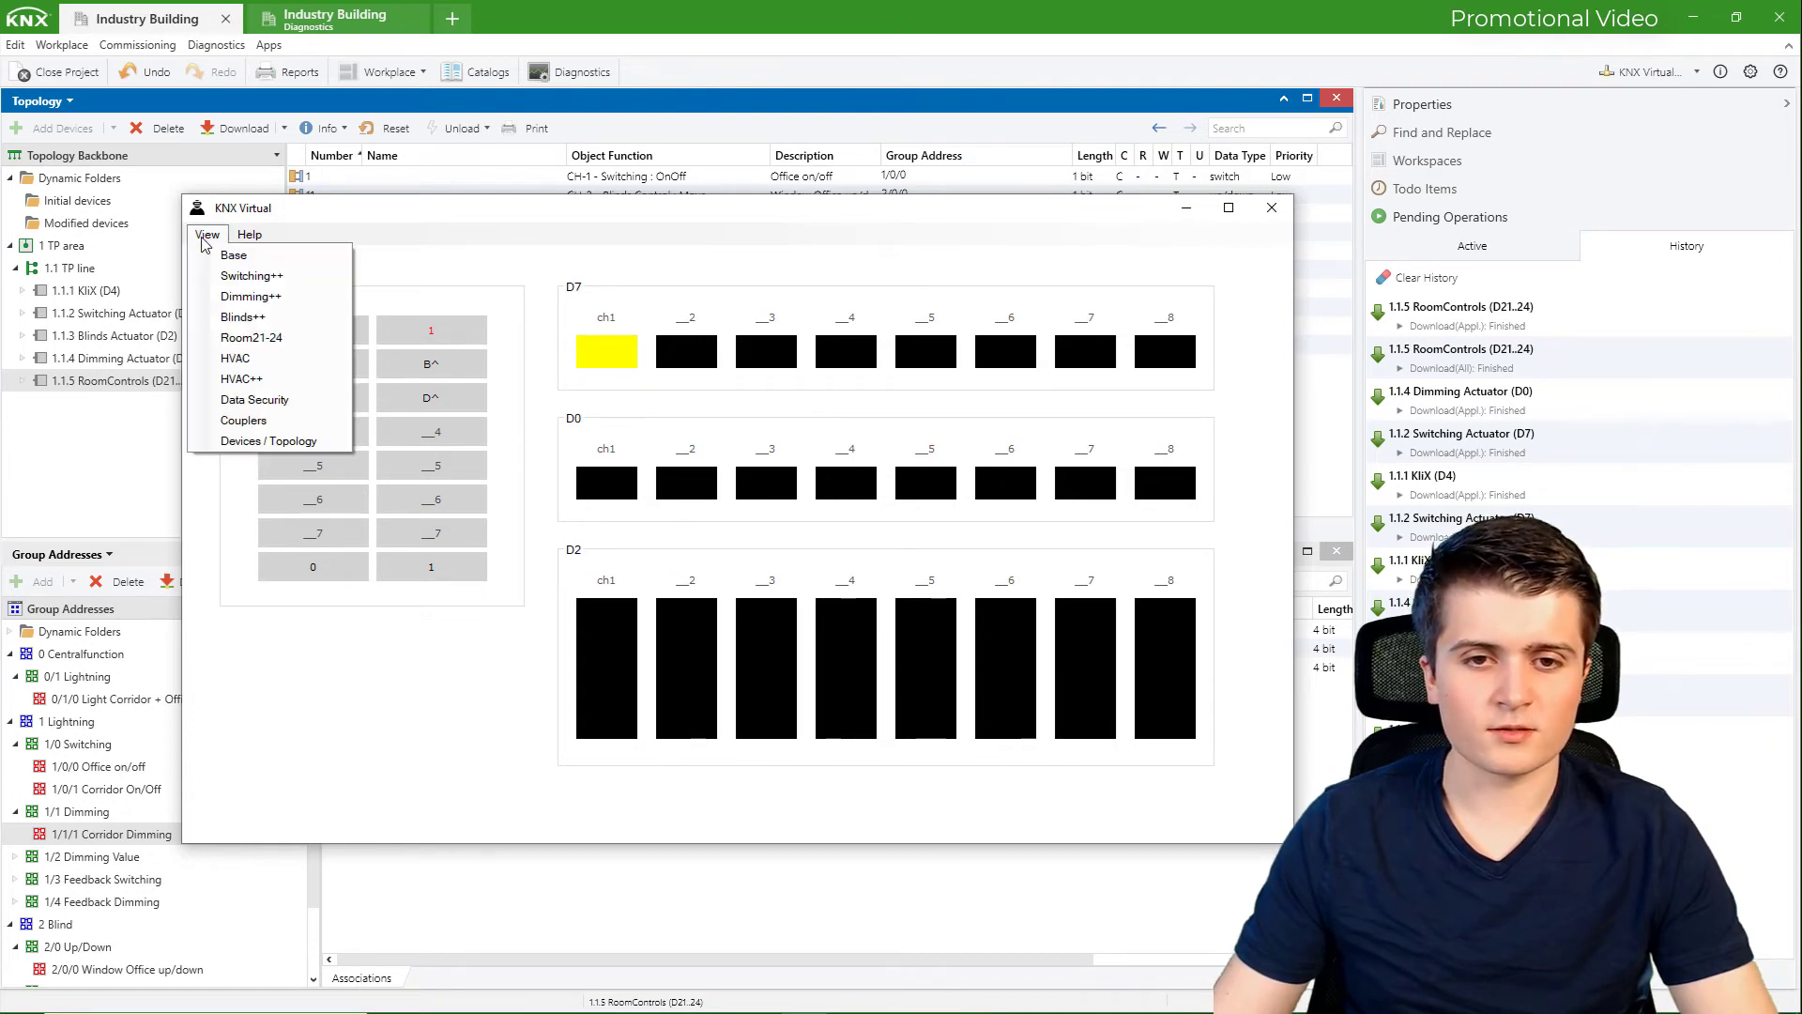
click(281, 360)
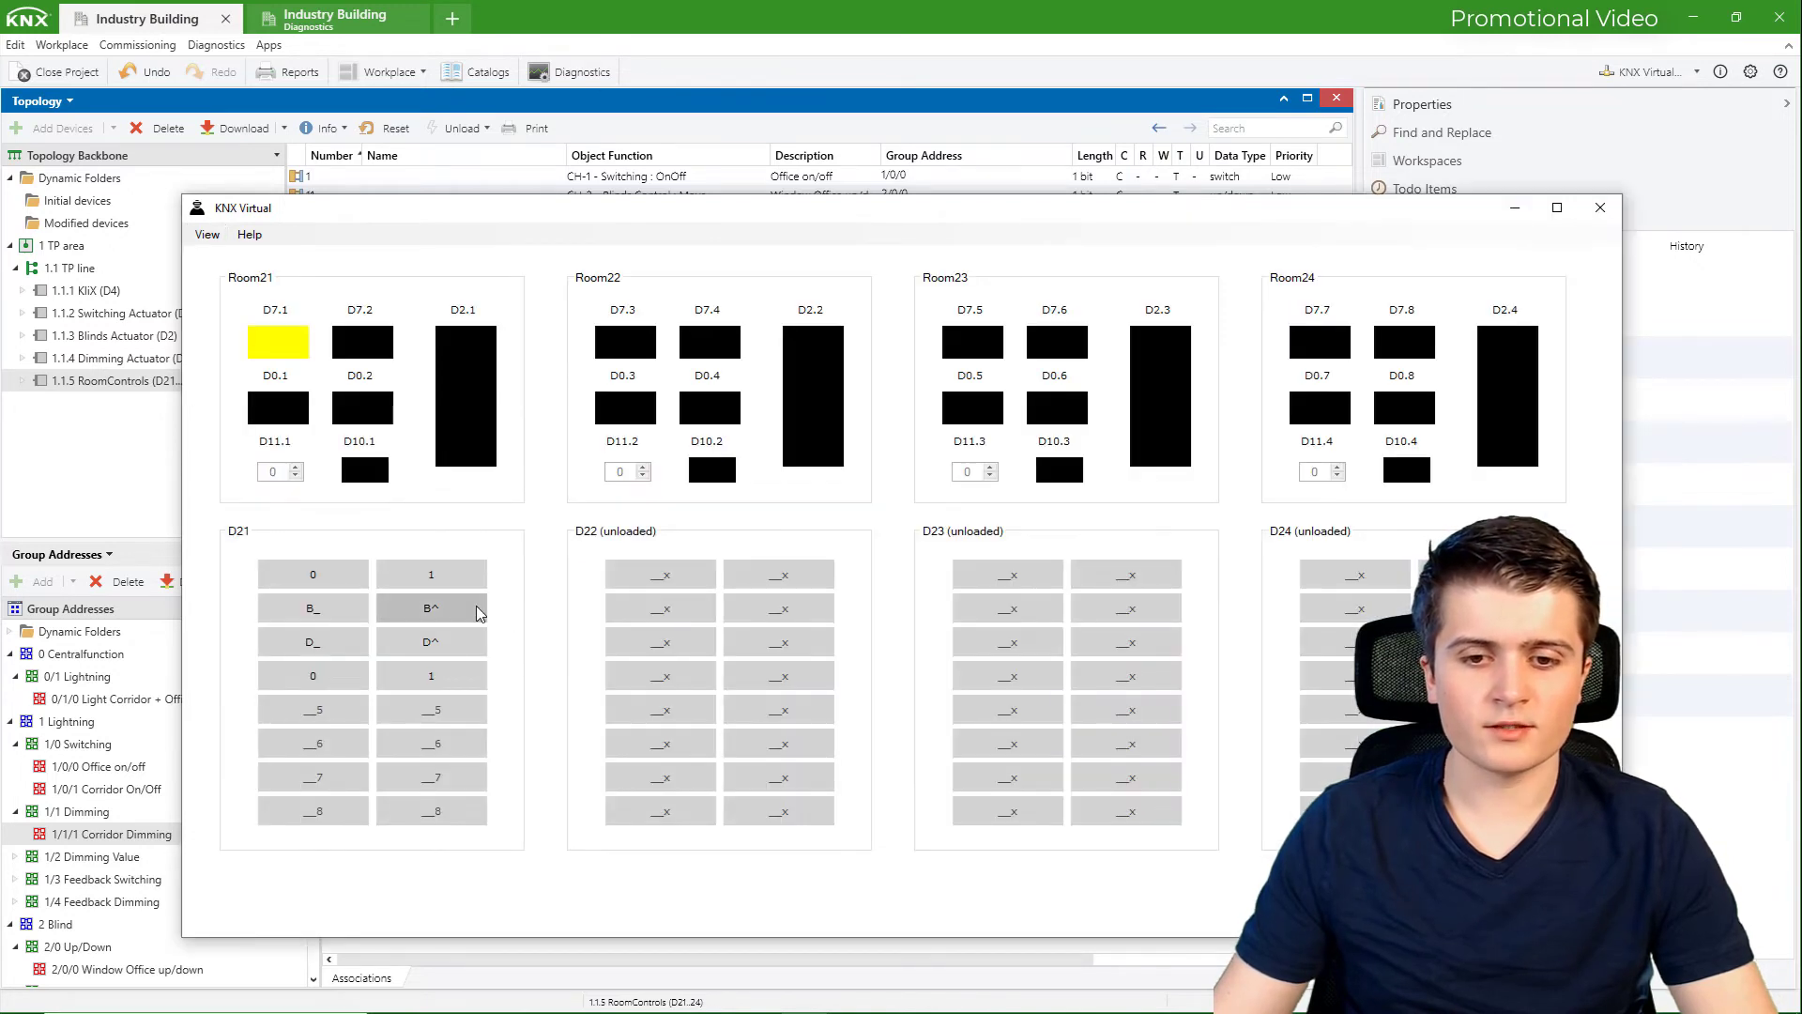
click(339, 612)
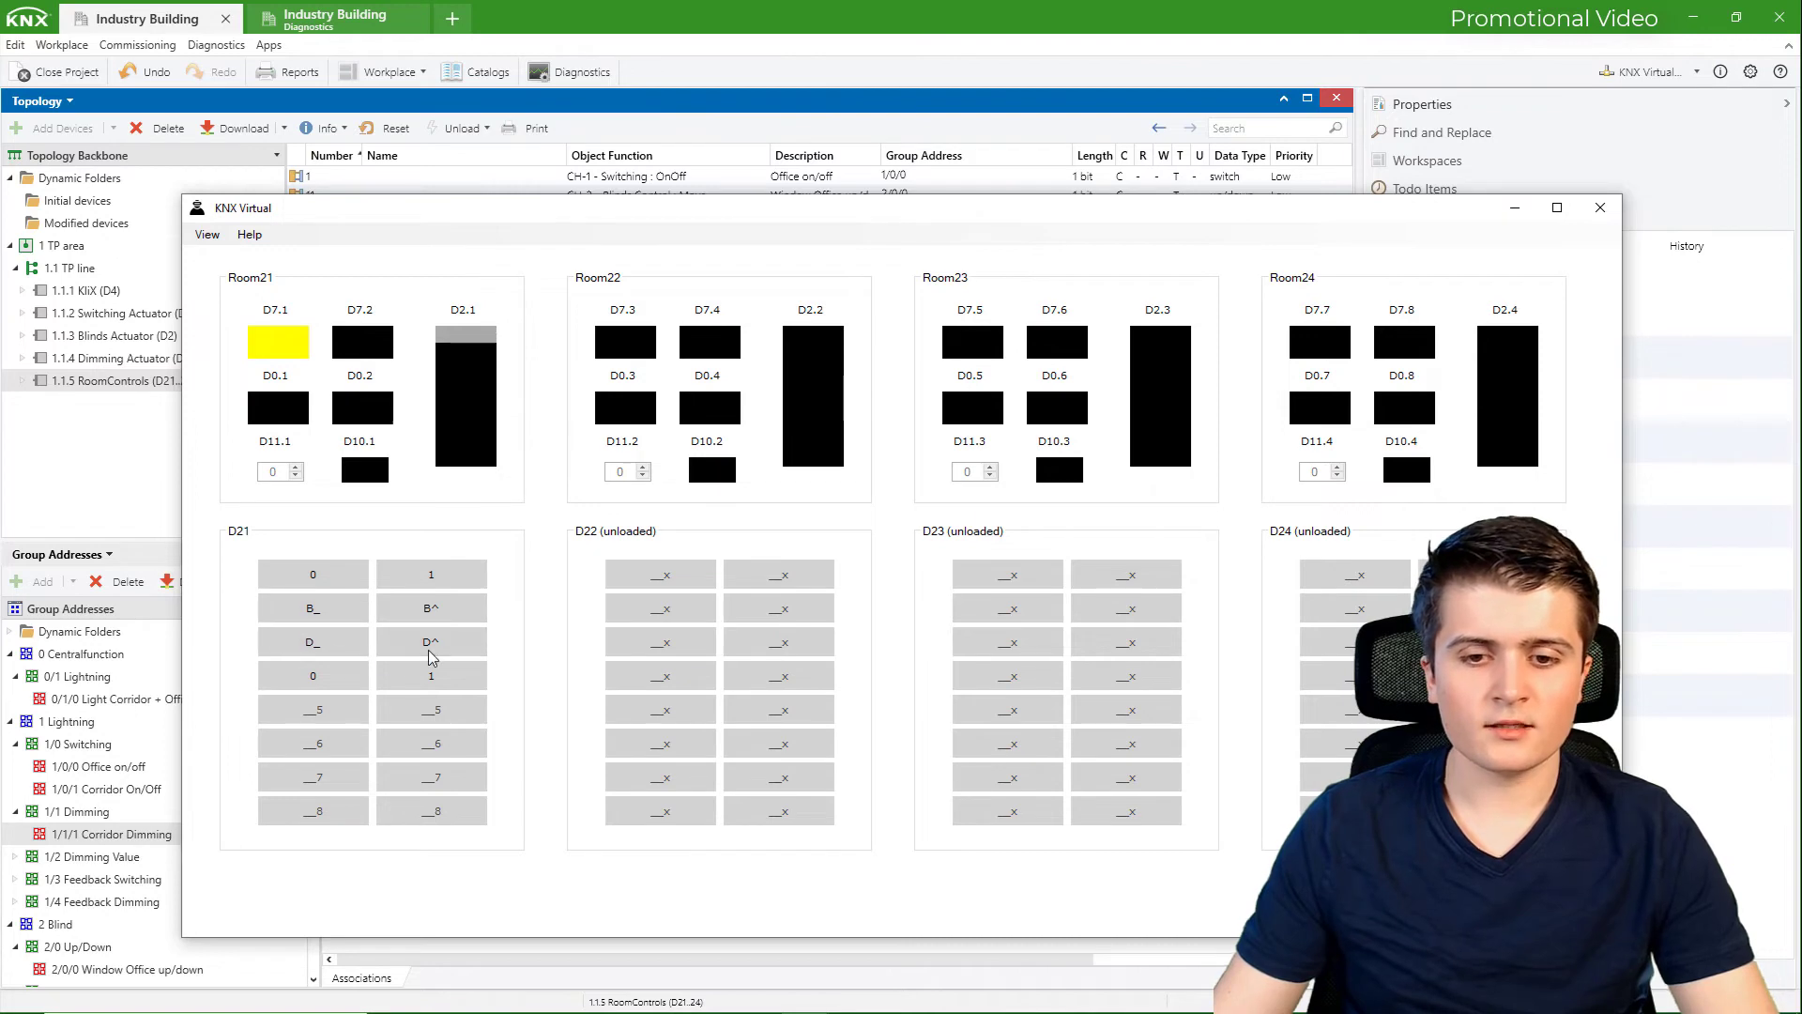
Switch on and dim down the corridor light with D21, and turn off both lights with its central function on channel 4
click(431, 647)
click(339, 638)
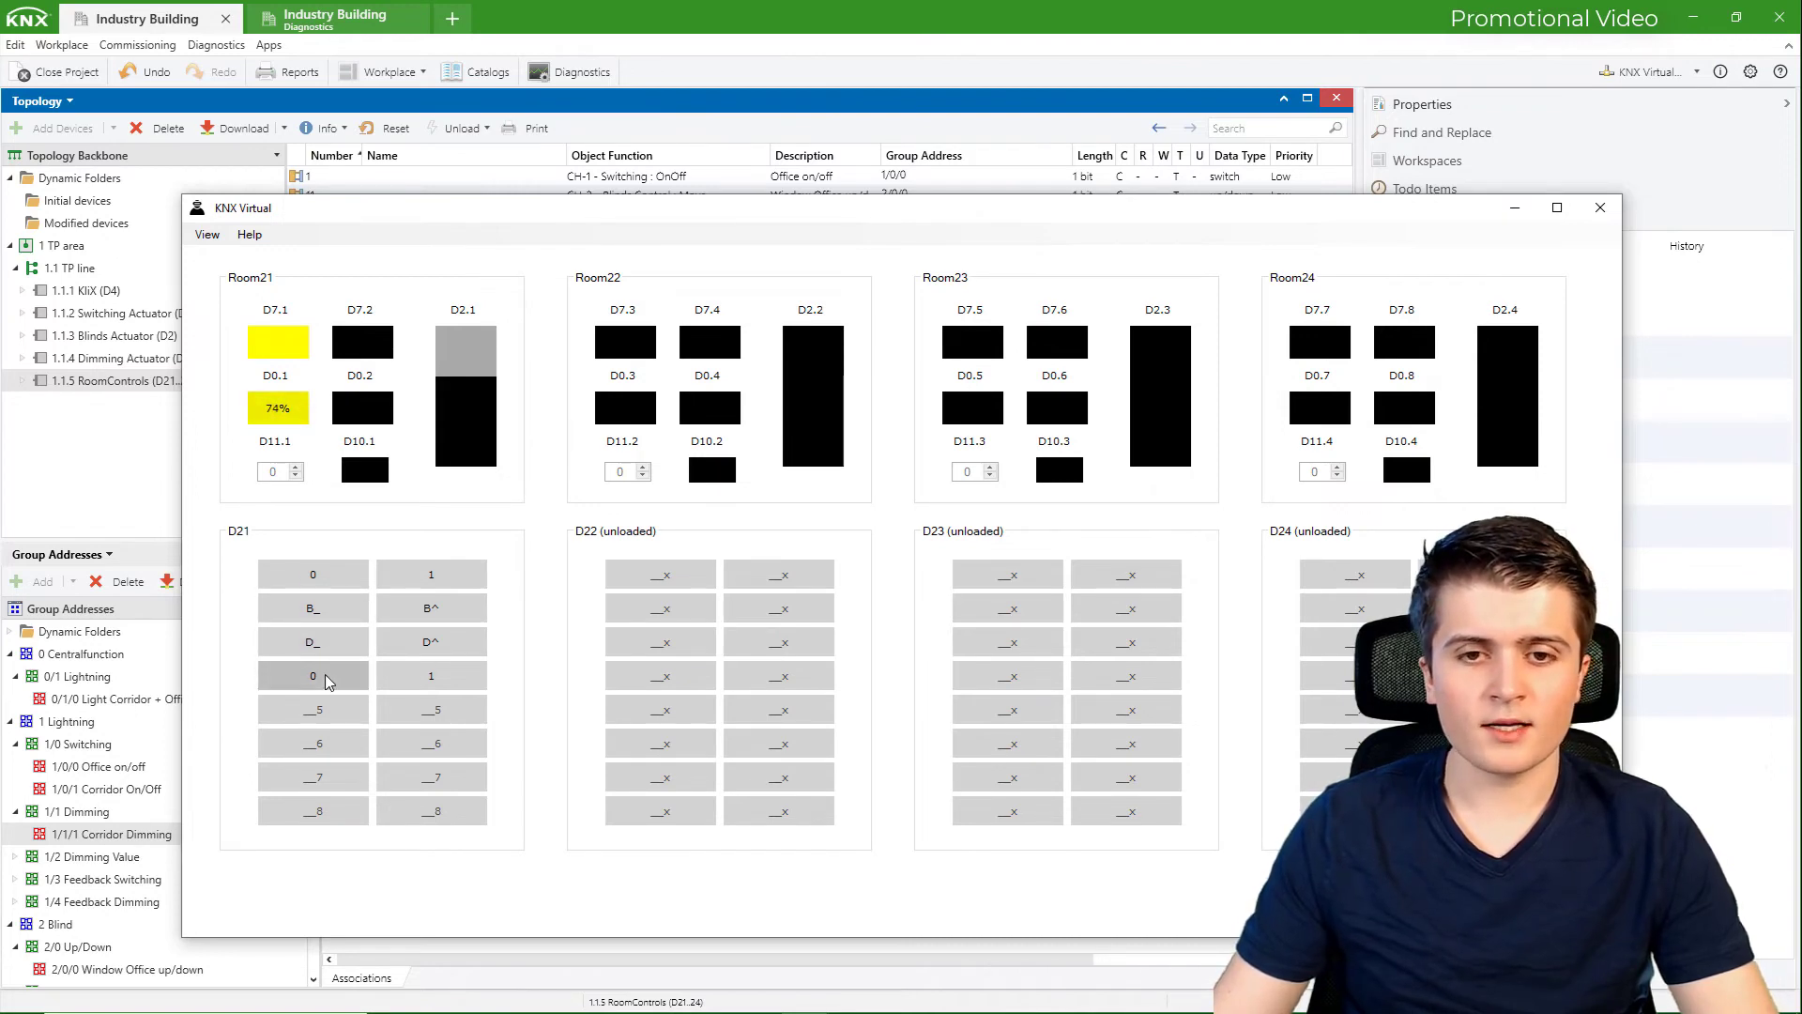
click(328, 678)
In the Base view, stop the moving blind with D4 and turn on the office and corridor lights with its central function
click(208, 235)
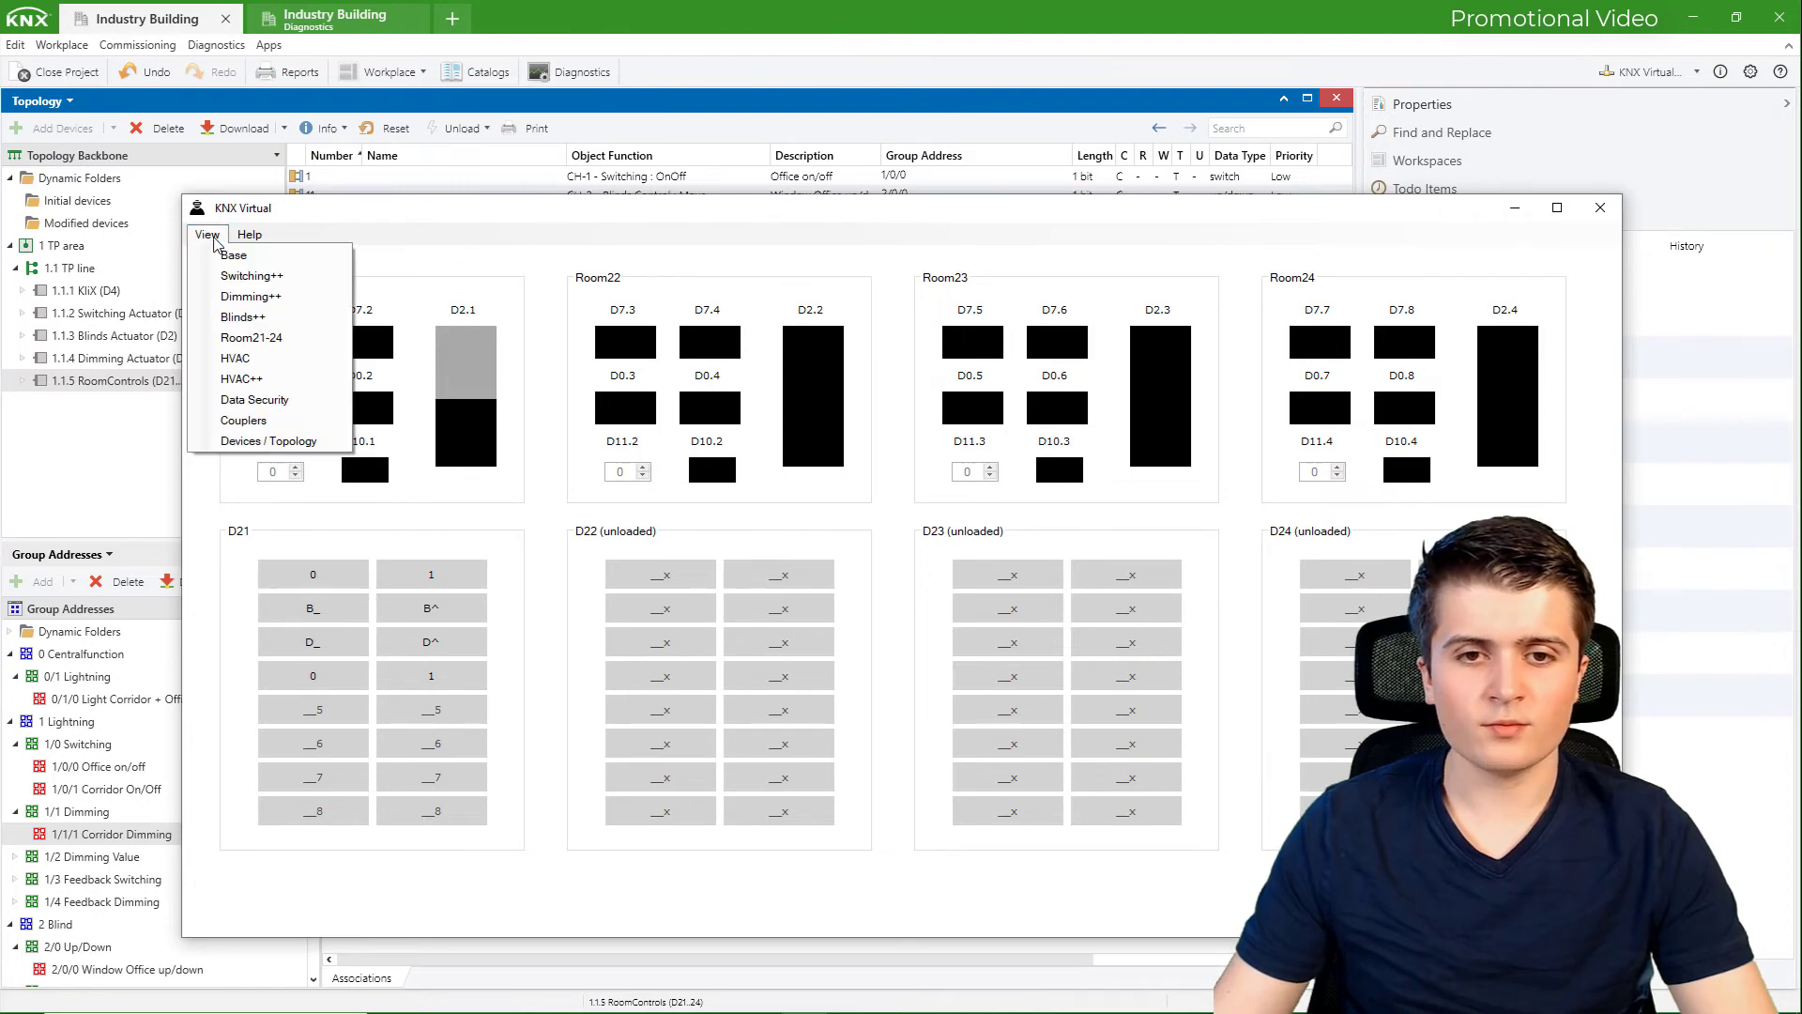
click(229, 254)
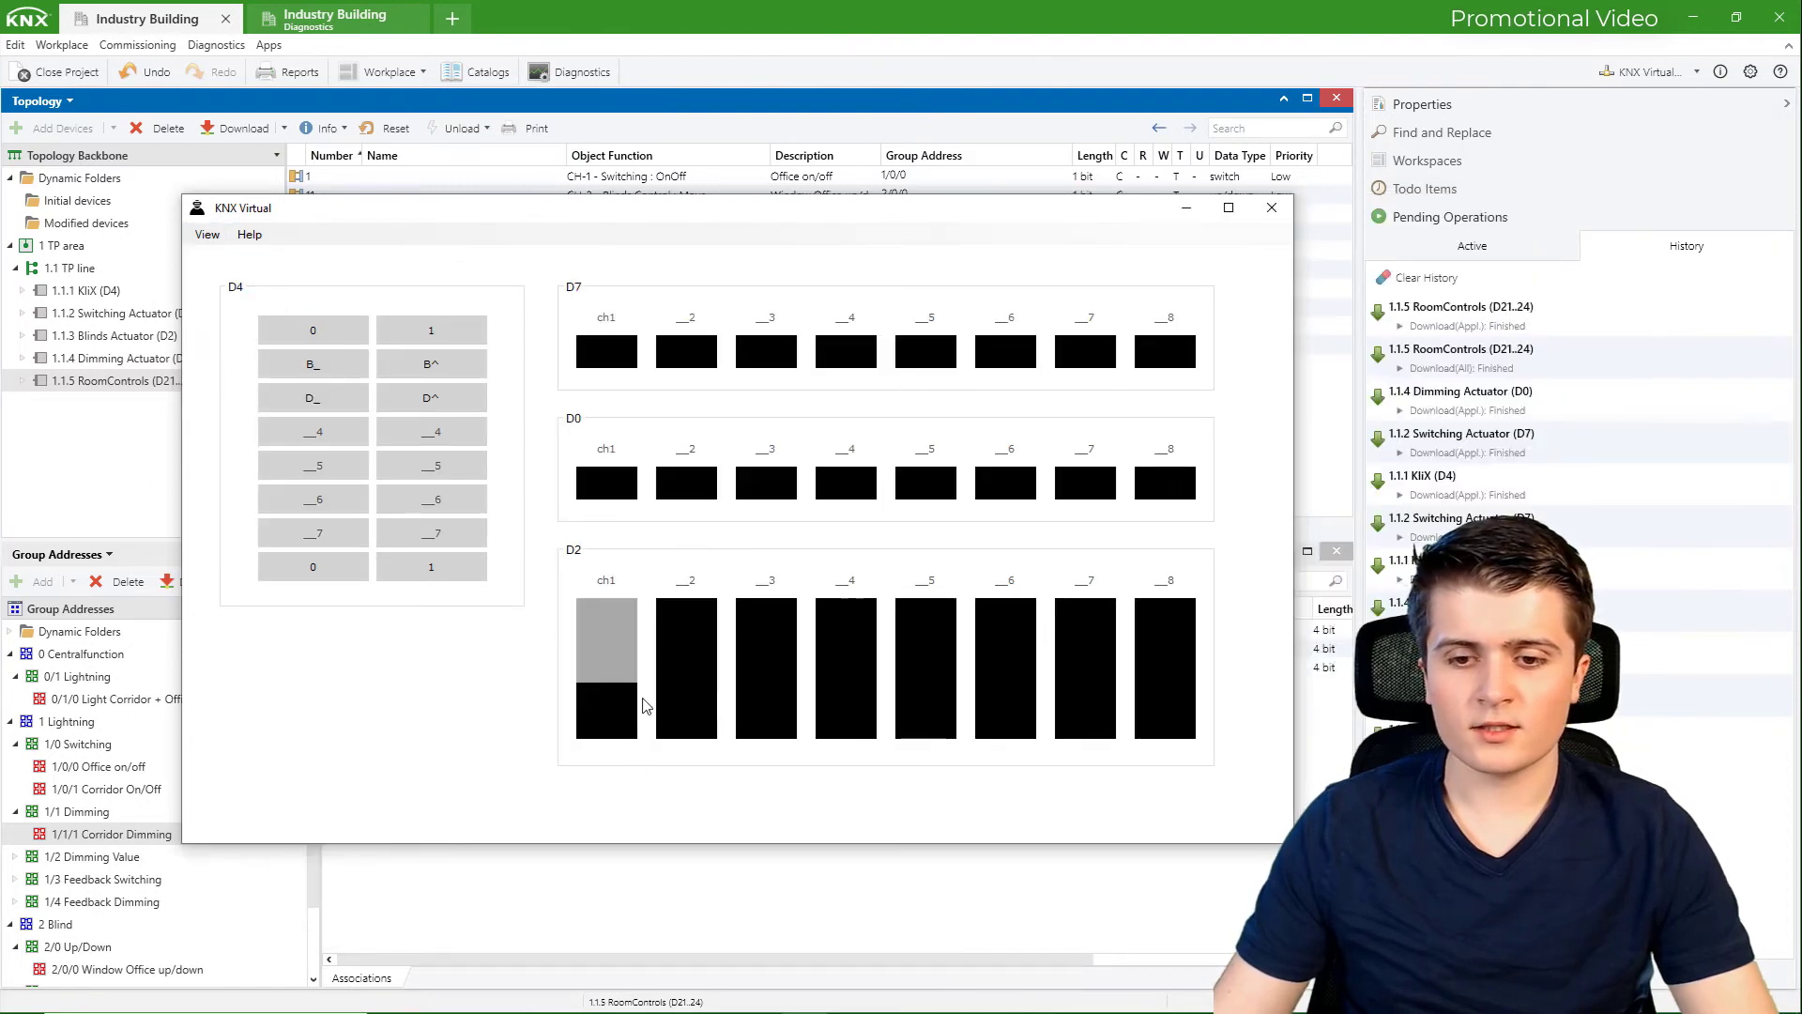
click(330, 379)
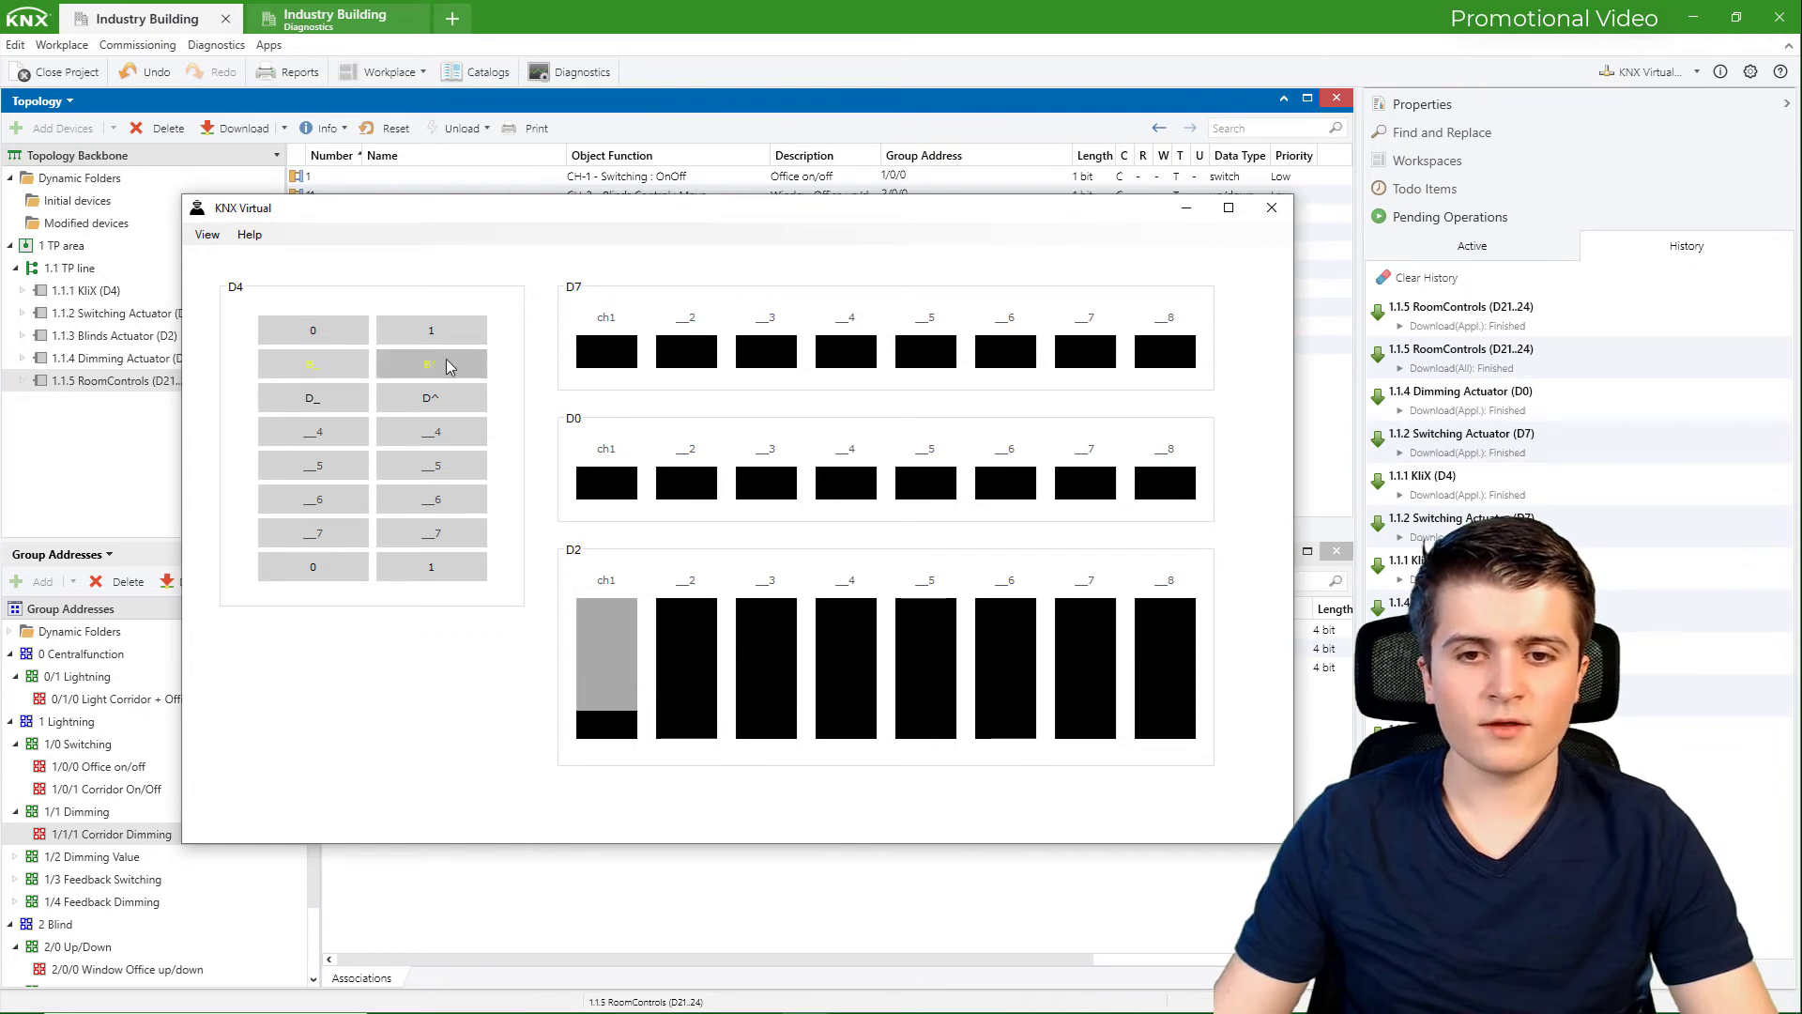
click(427, 579)
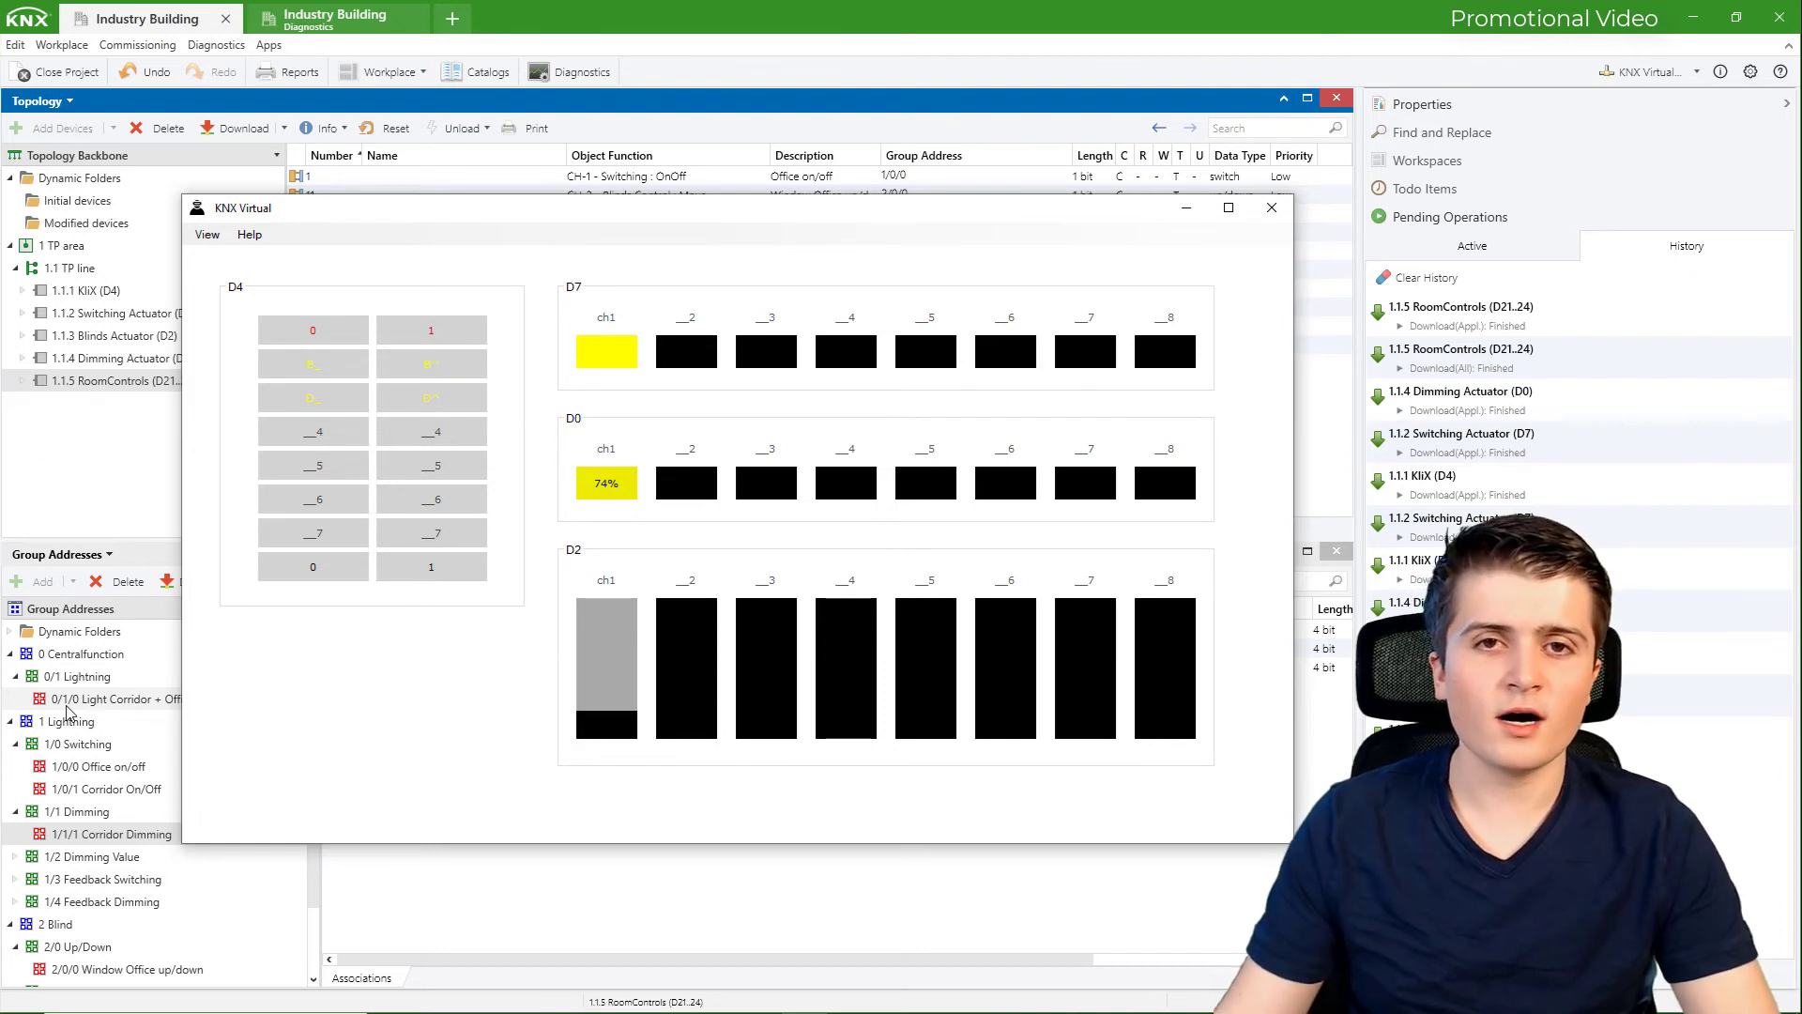
Switch back to the ETS Group Monitor and clear the recorded telegrams
click(319, 21)
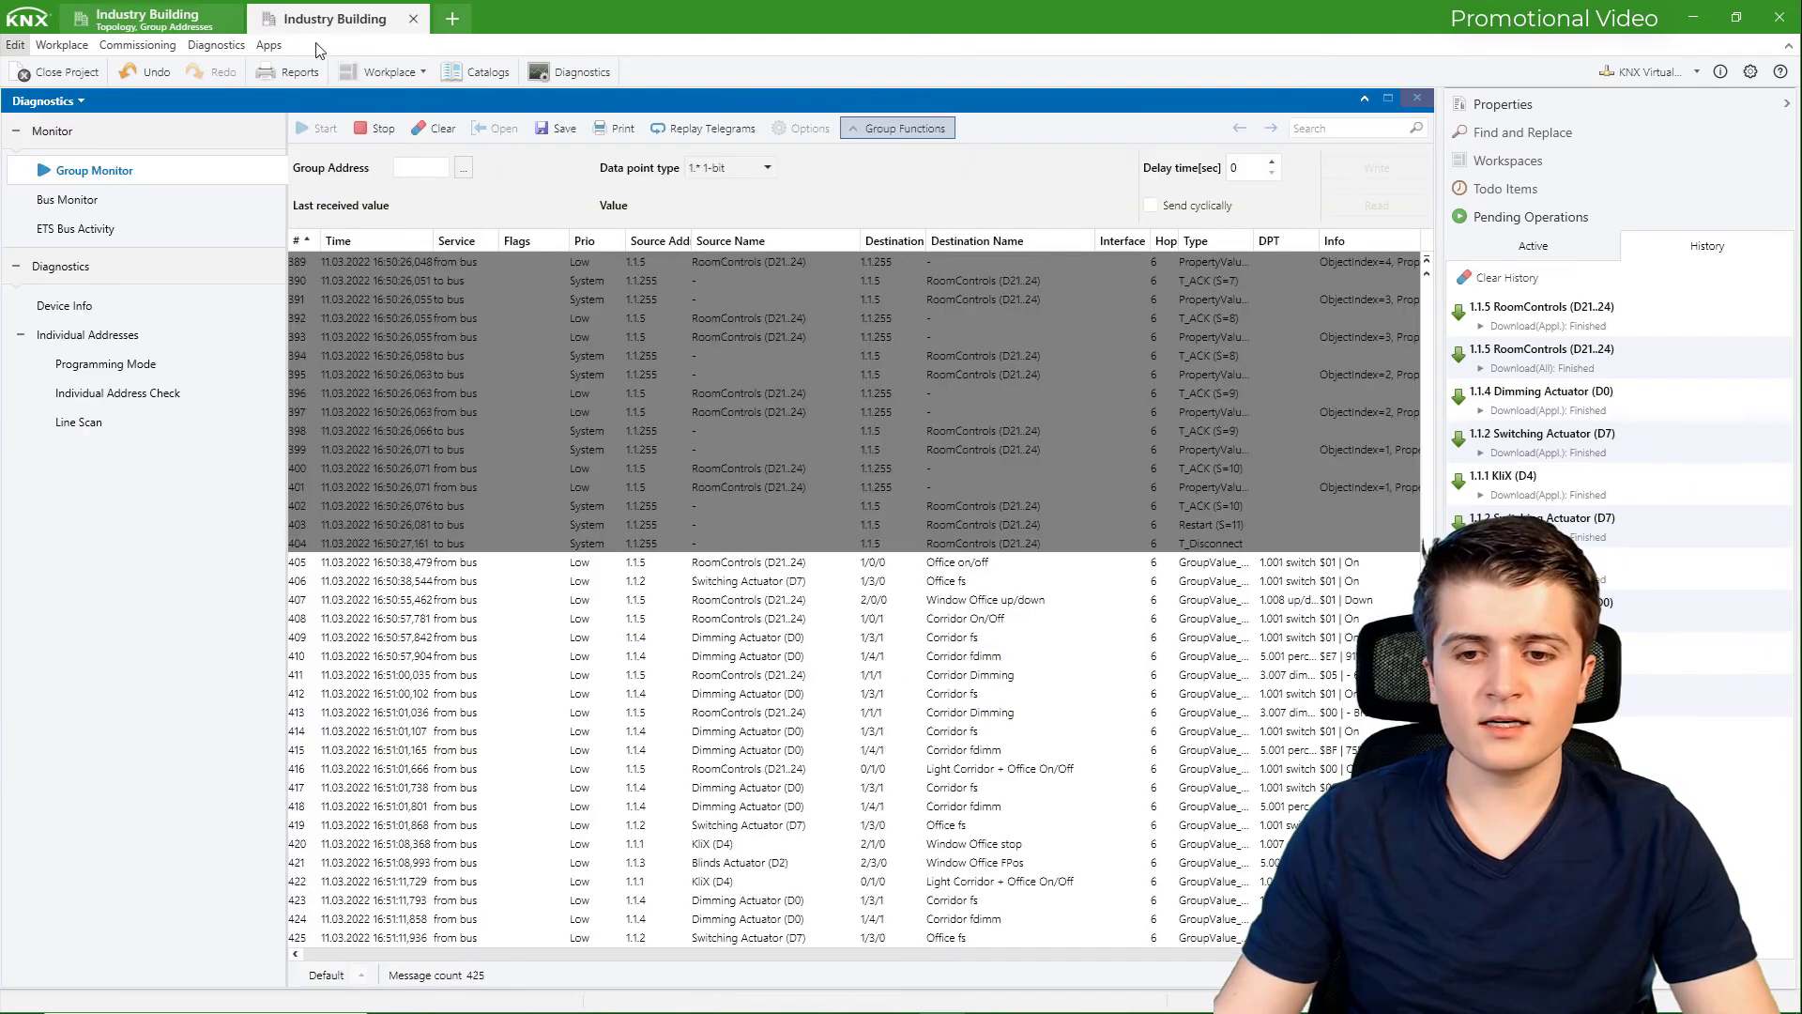
click(441, 130)
click(984, 606)
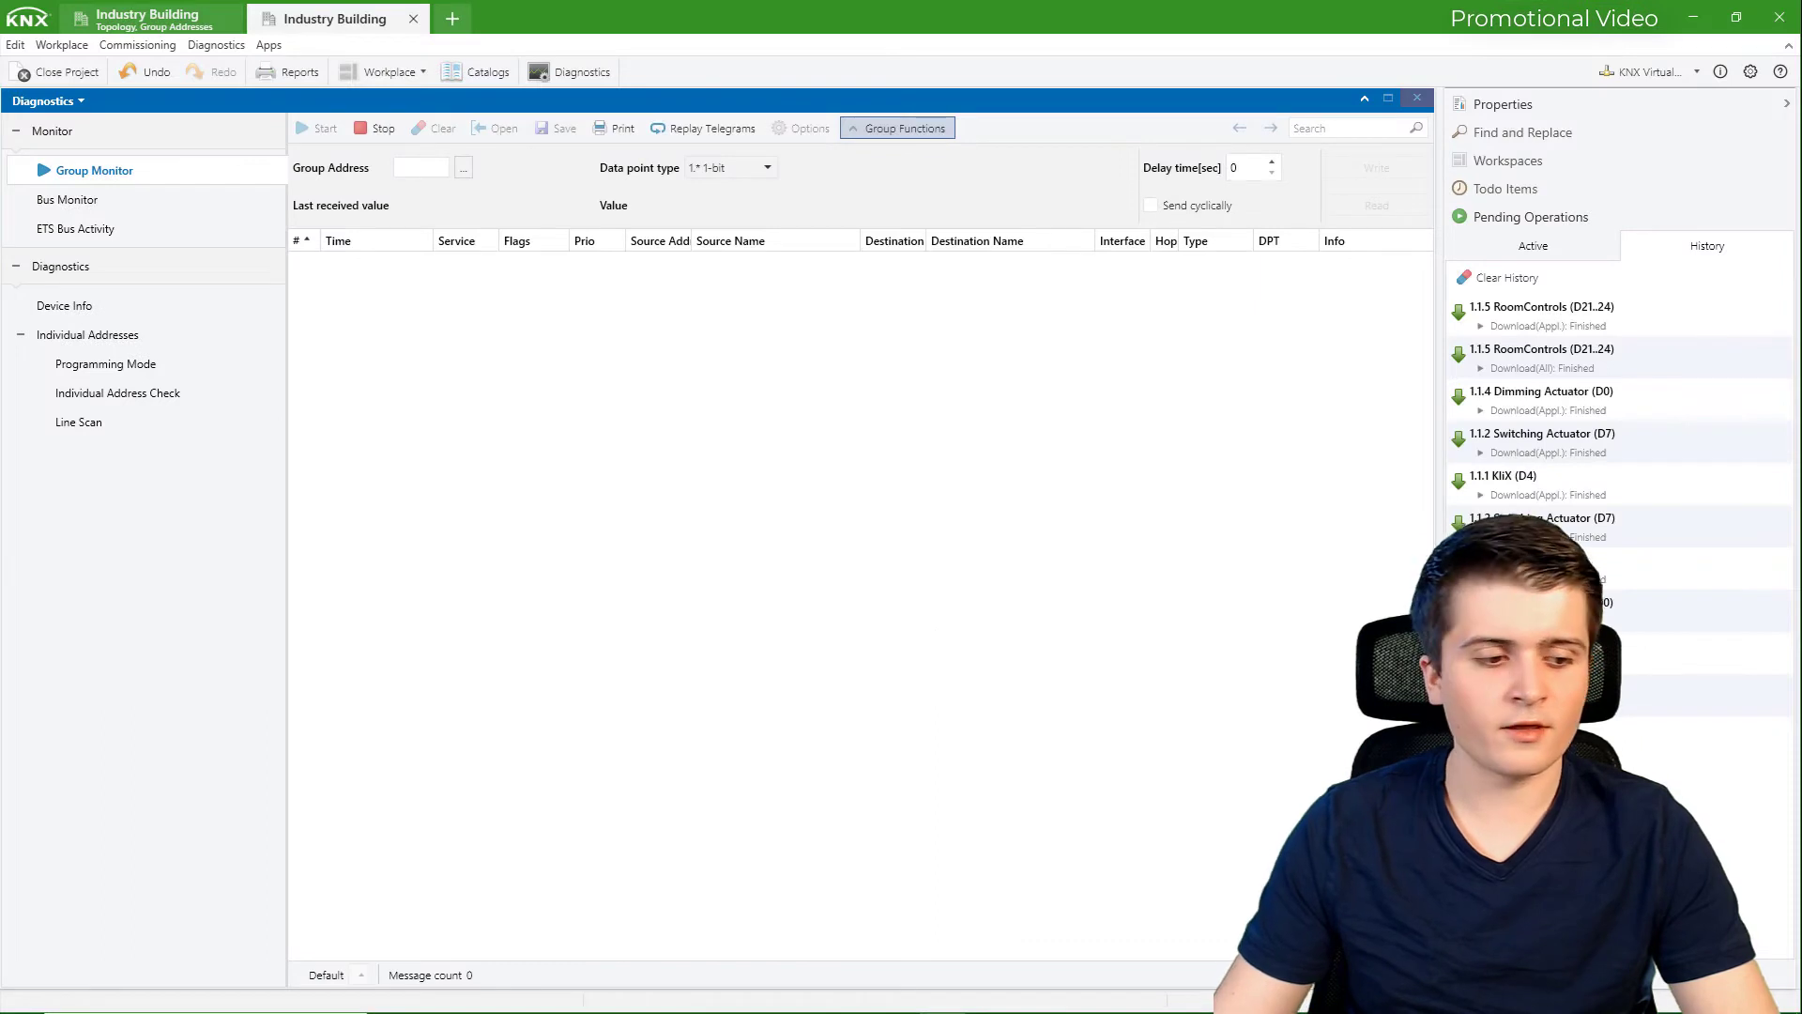
In KNX Virtual, turn the office light off with D4 and on with D21 in the Room21-24 view, and return to the Group Monitor
key(alt+Tab)
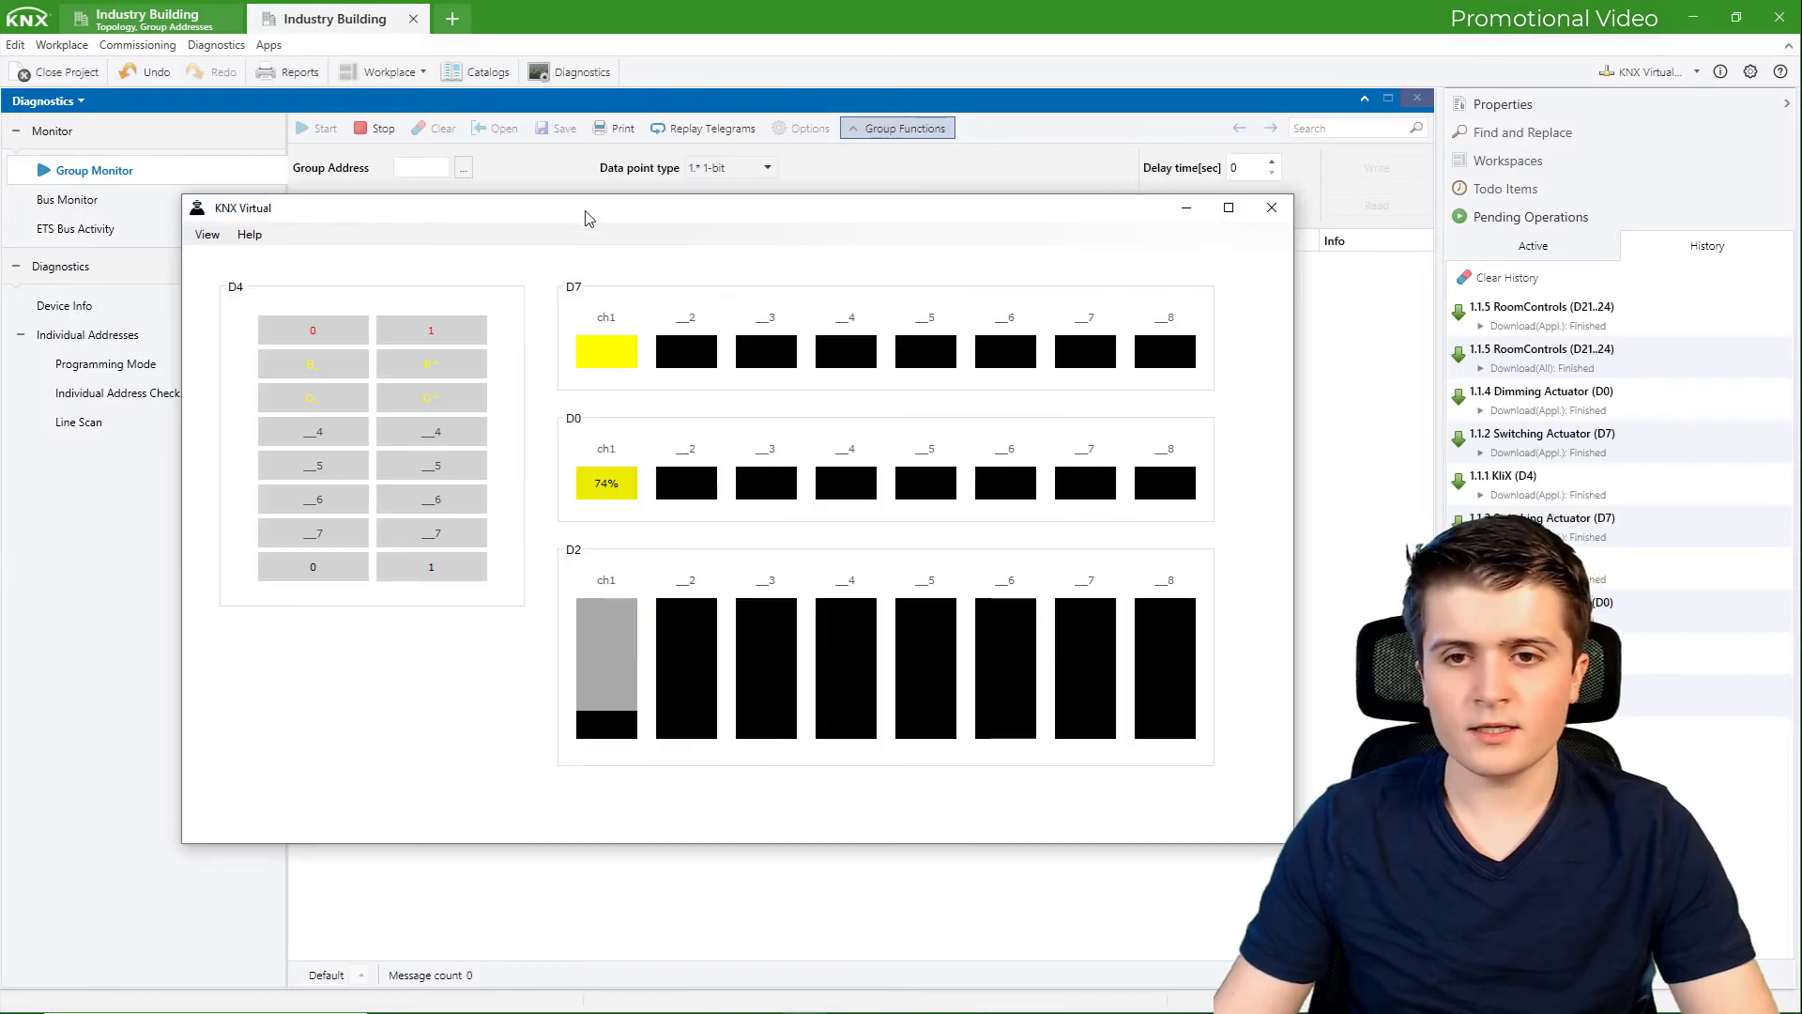
drag(552, 203, 715, 172)
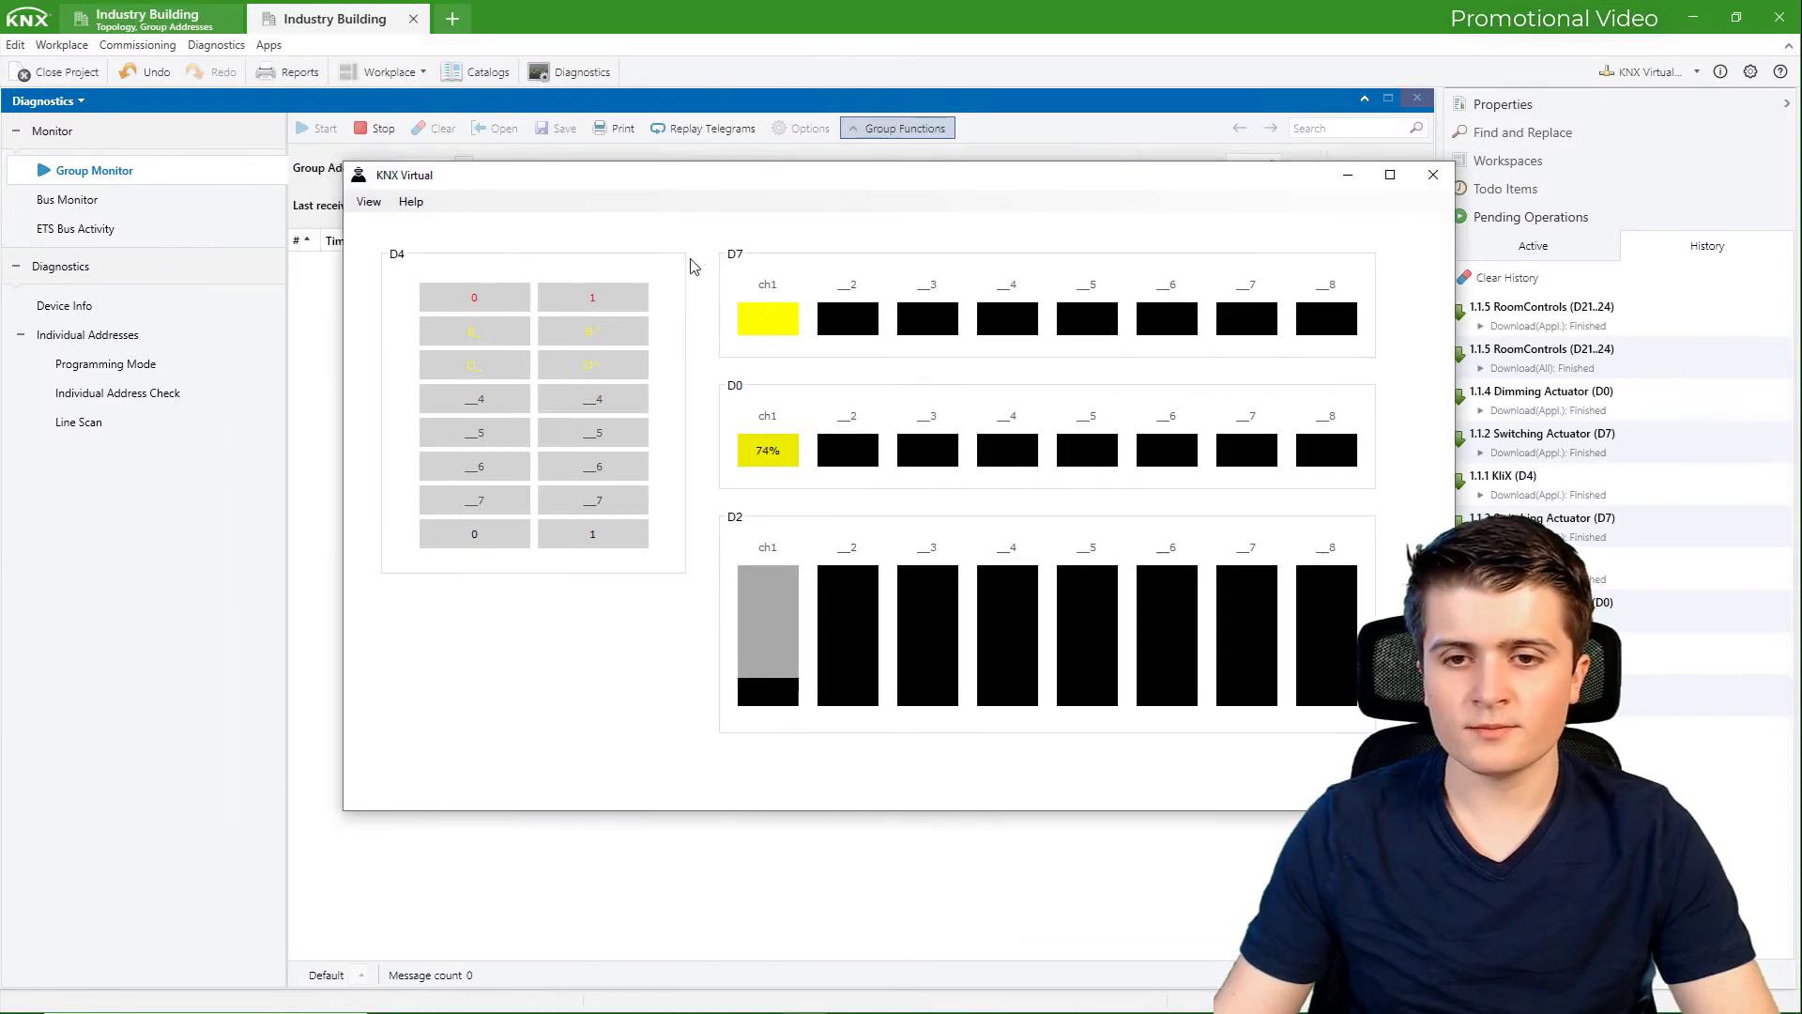
click(497, 295)
click(360, 201)
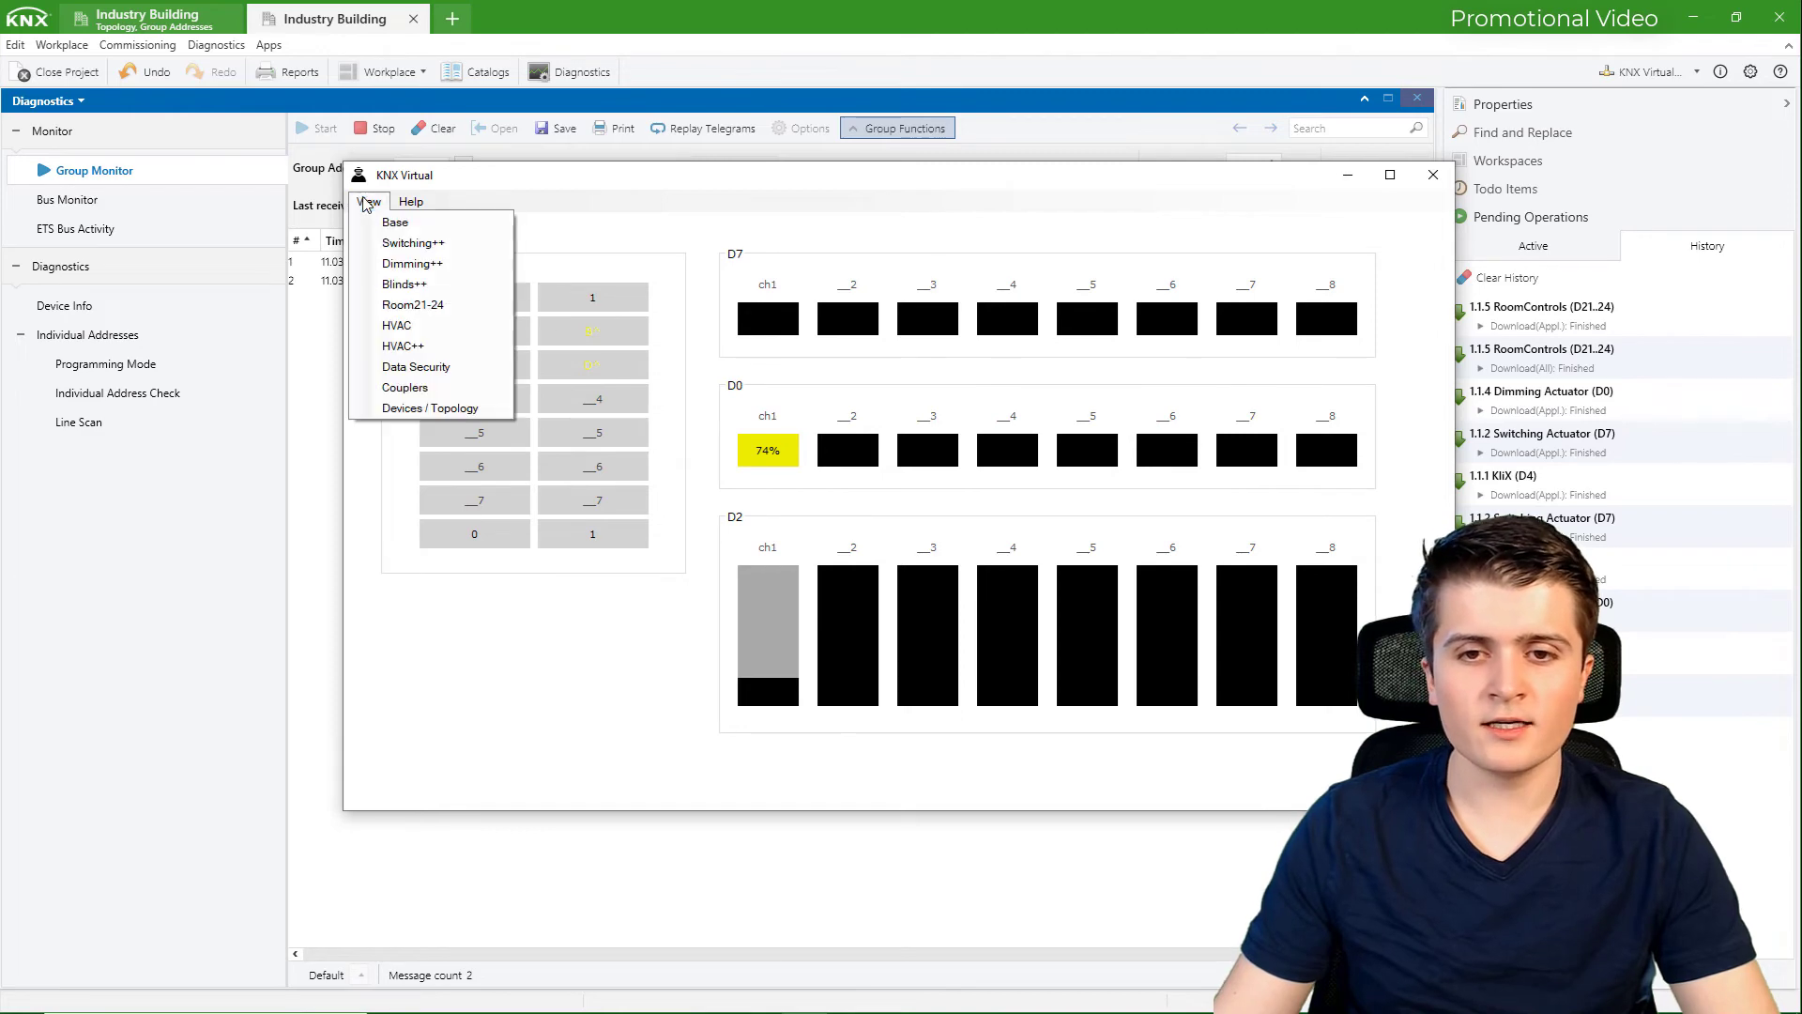
click(472, 307)
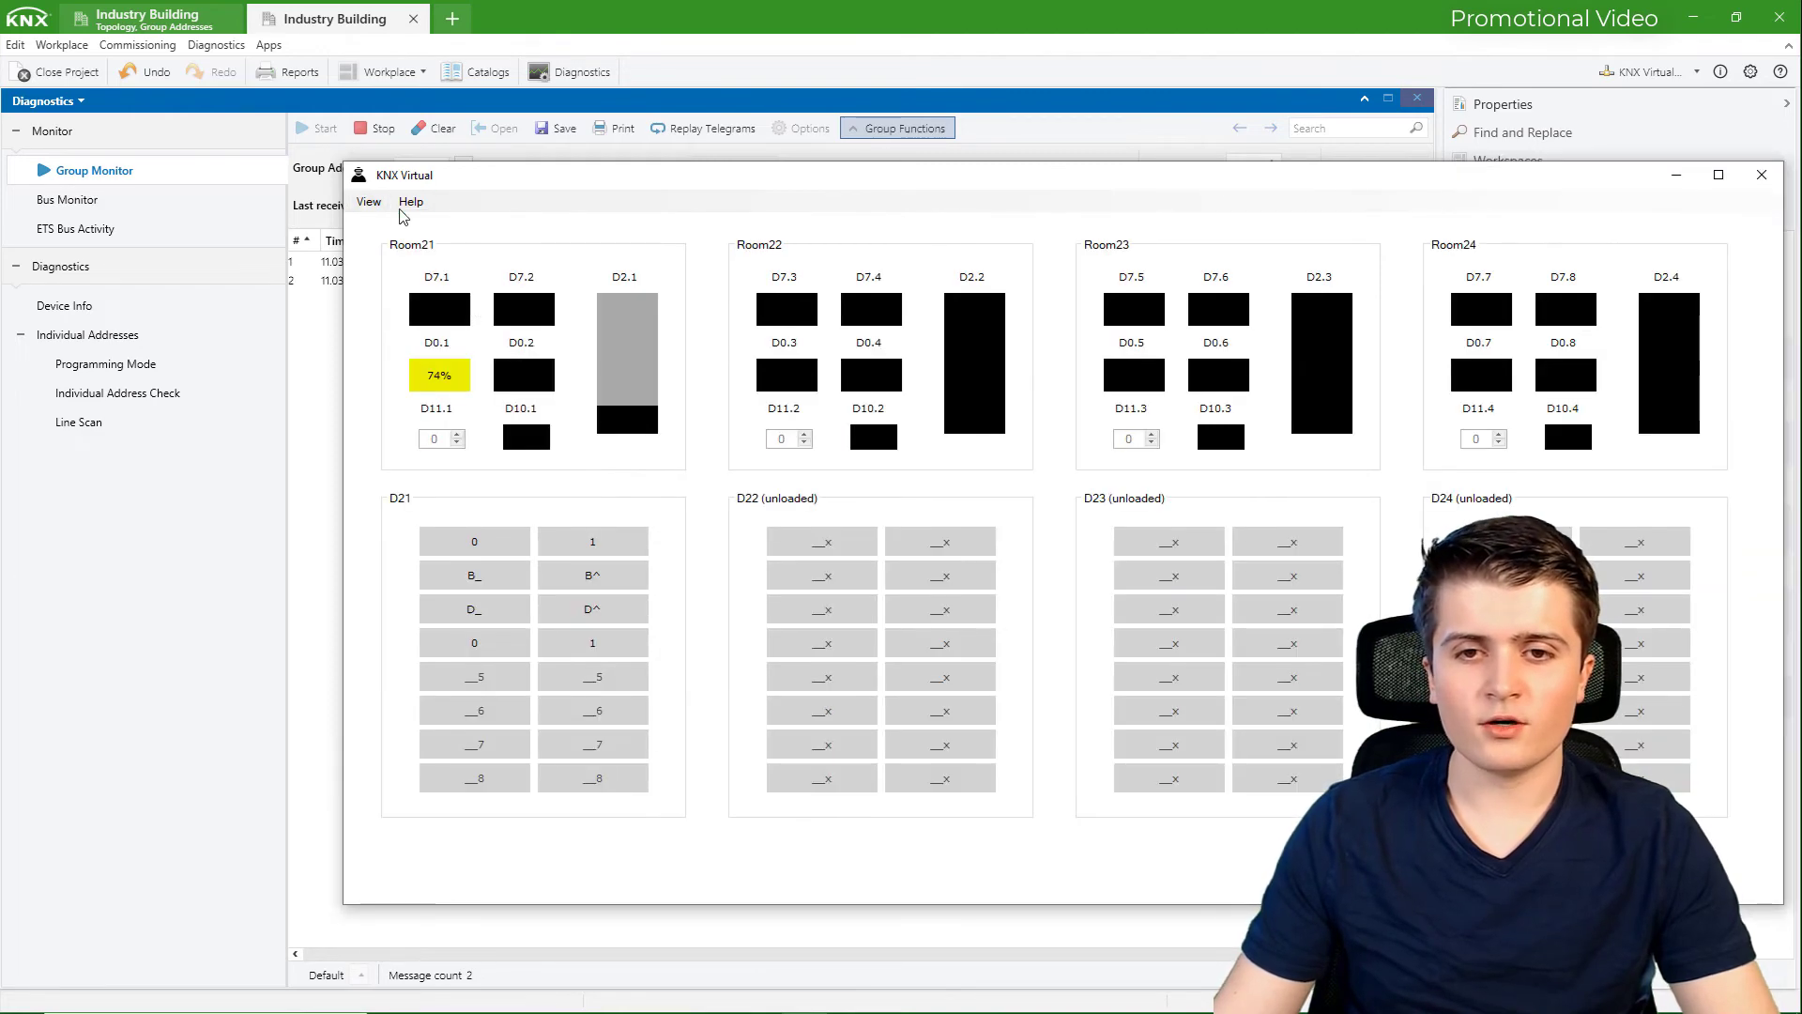
click(610, 549)
click(1675, 175)
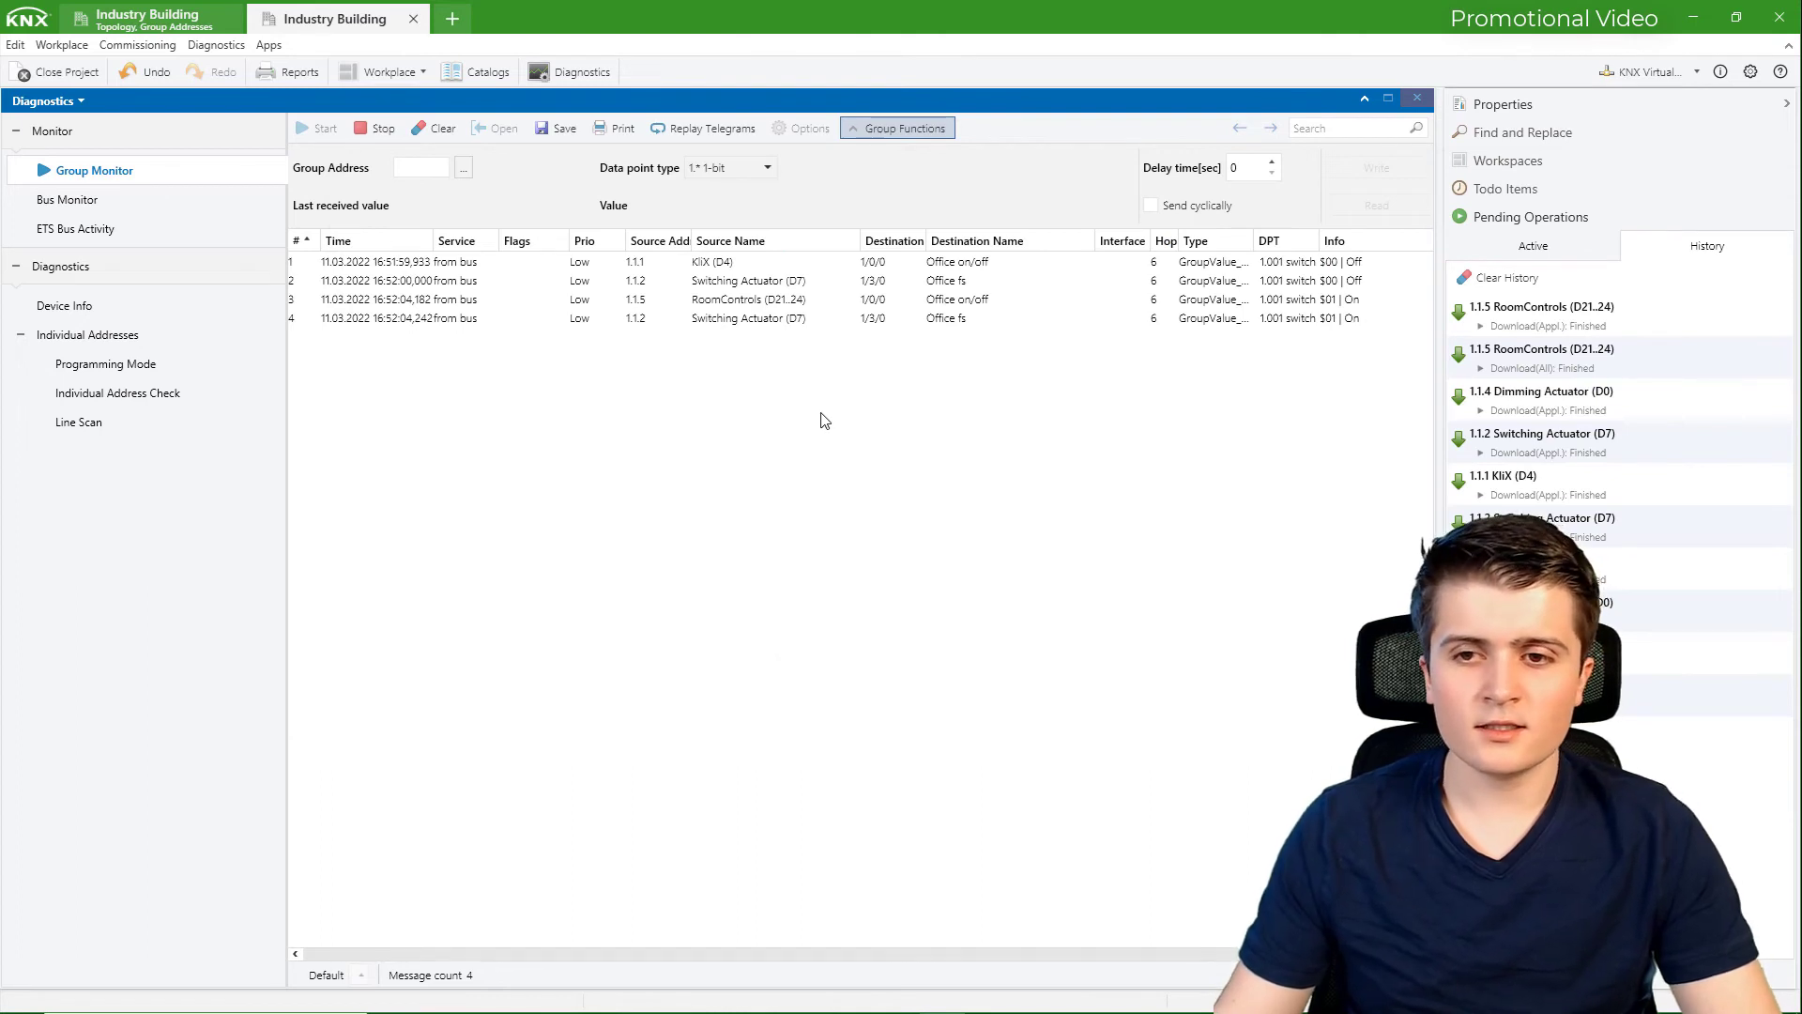
Examine which source device sent each recorded office light telegram: KliX (D4), RoomControls (D21..24) or Switching Actuator (D7)
click(553, 264)
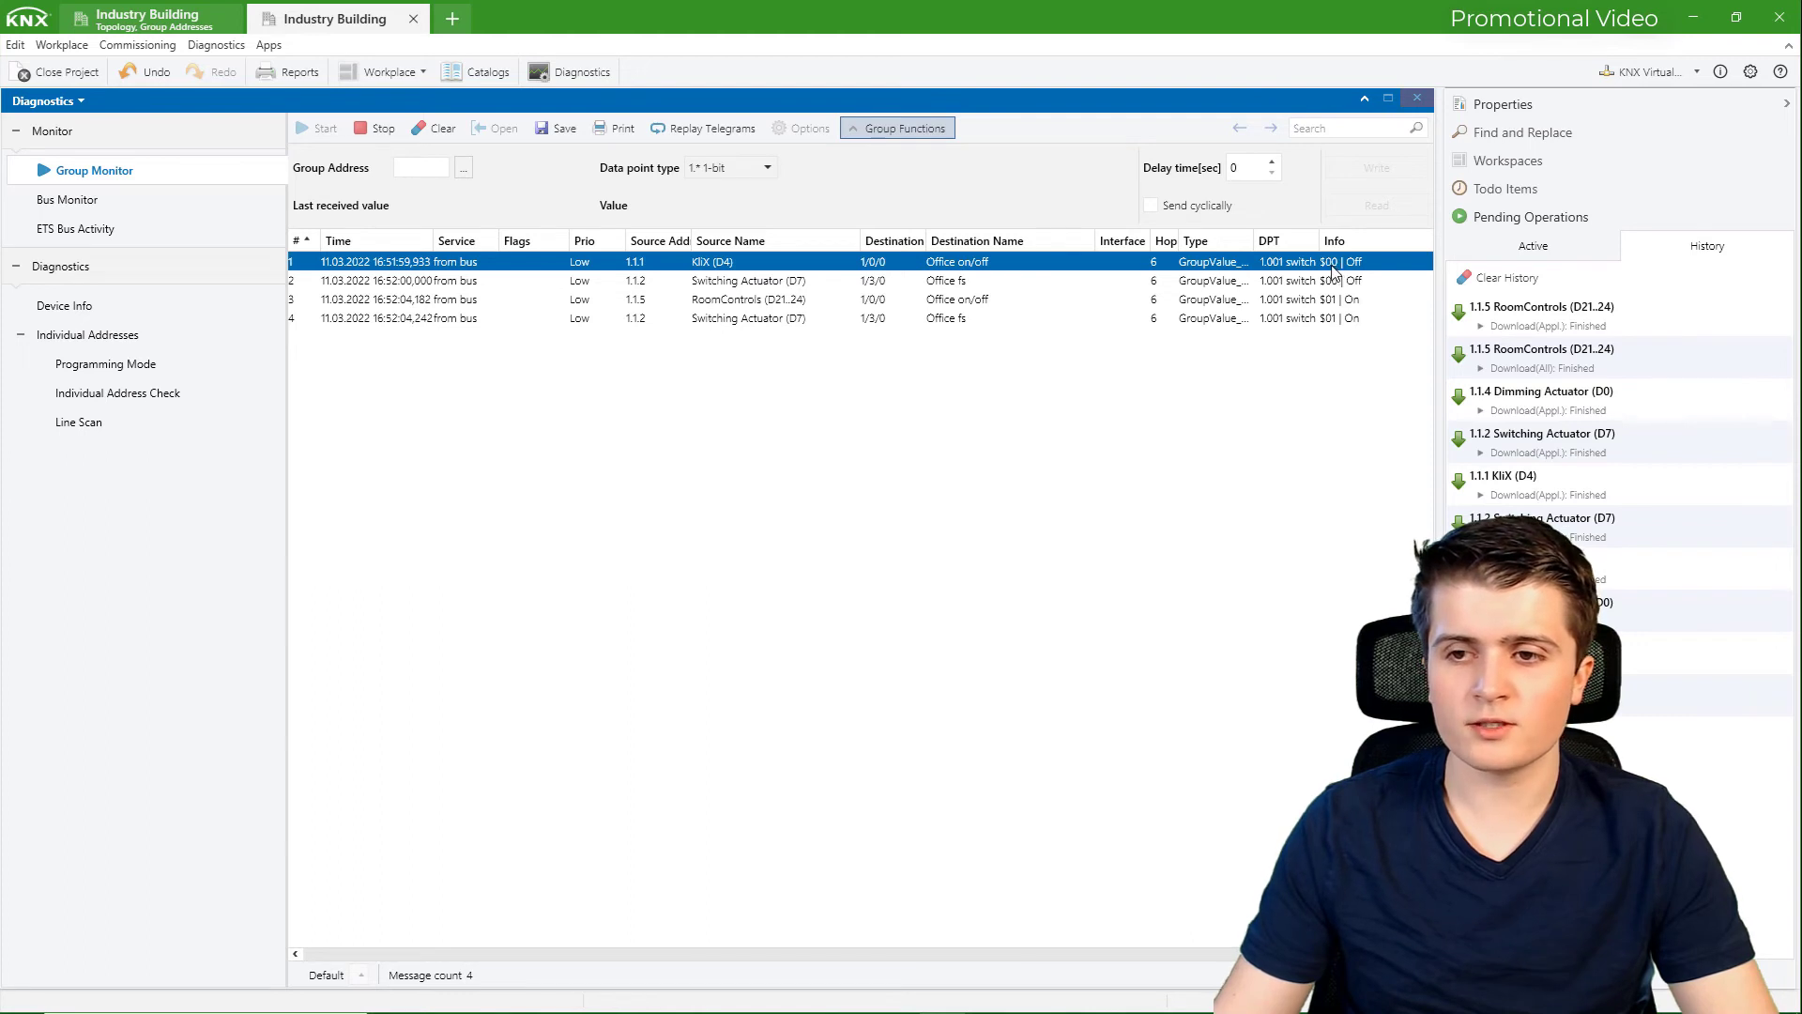
click(793, 283)
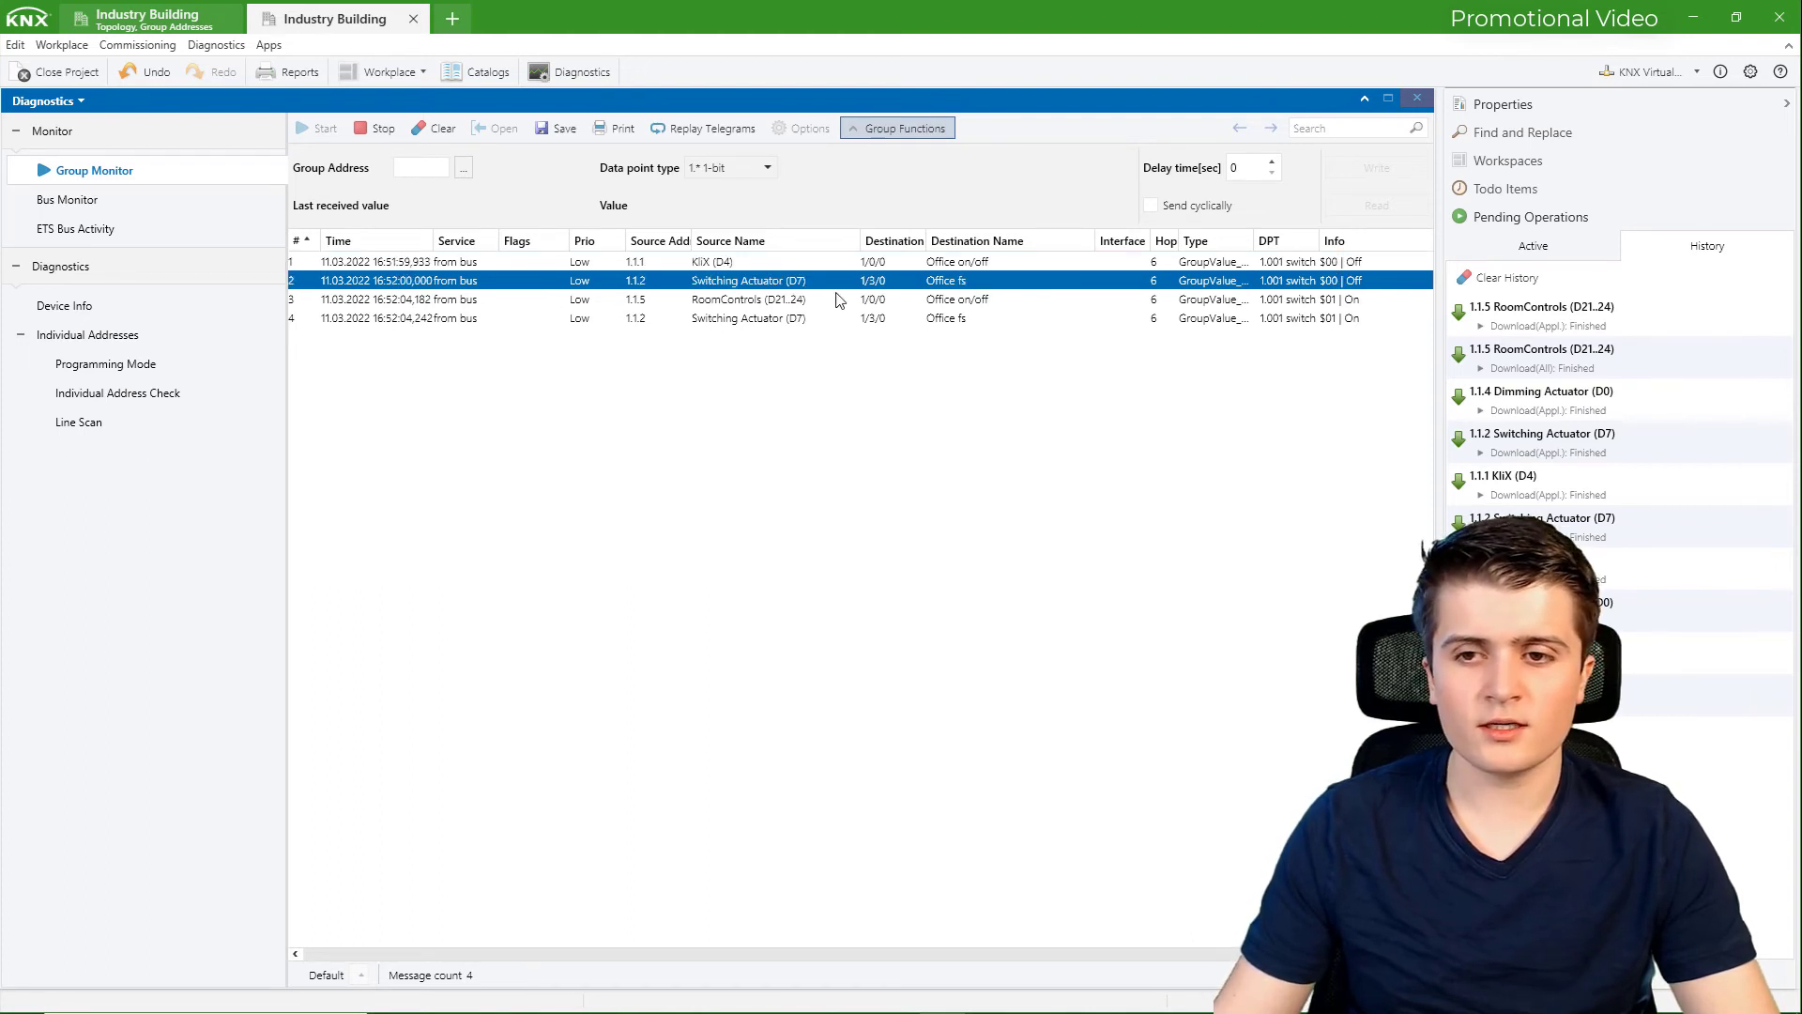
click(800, 300)
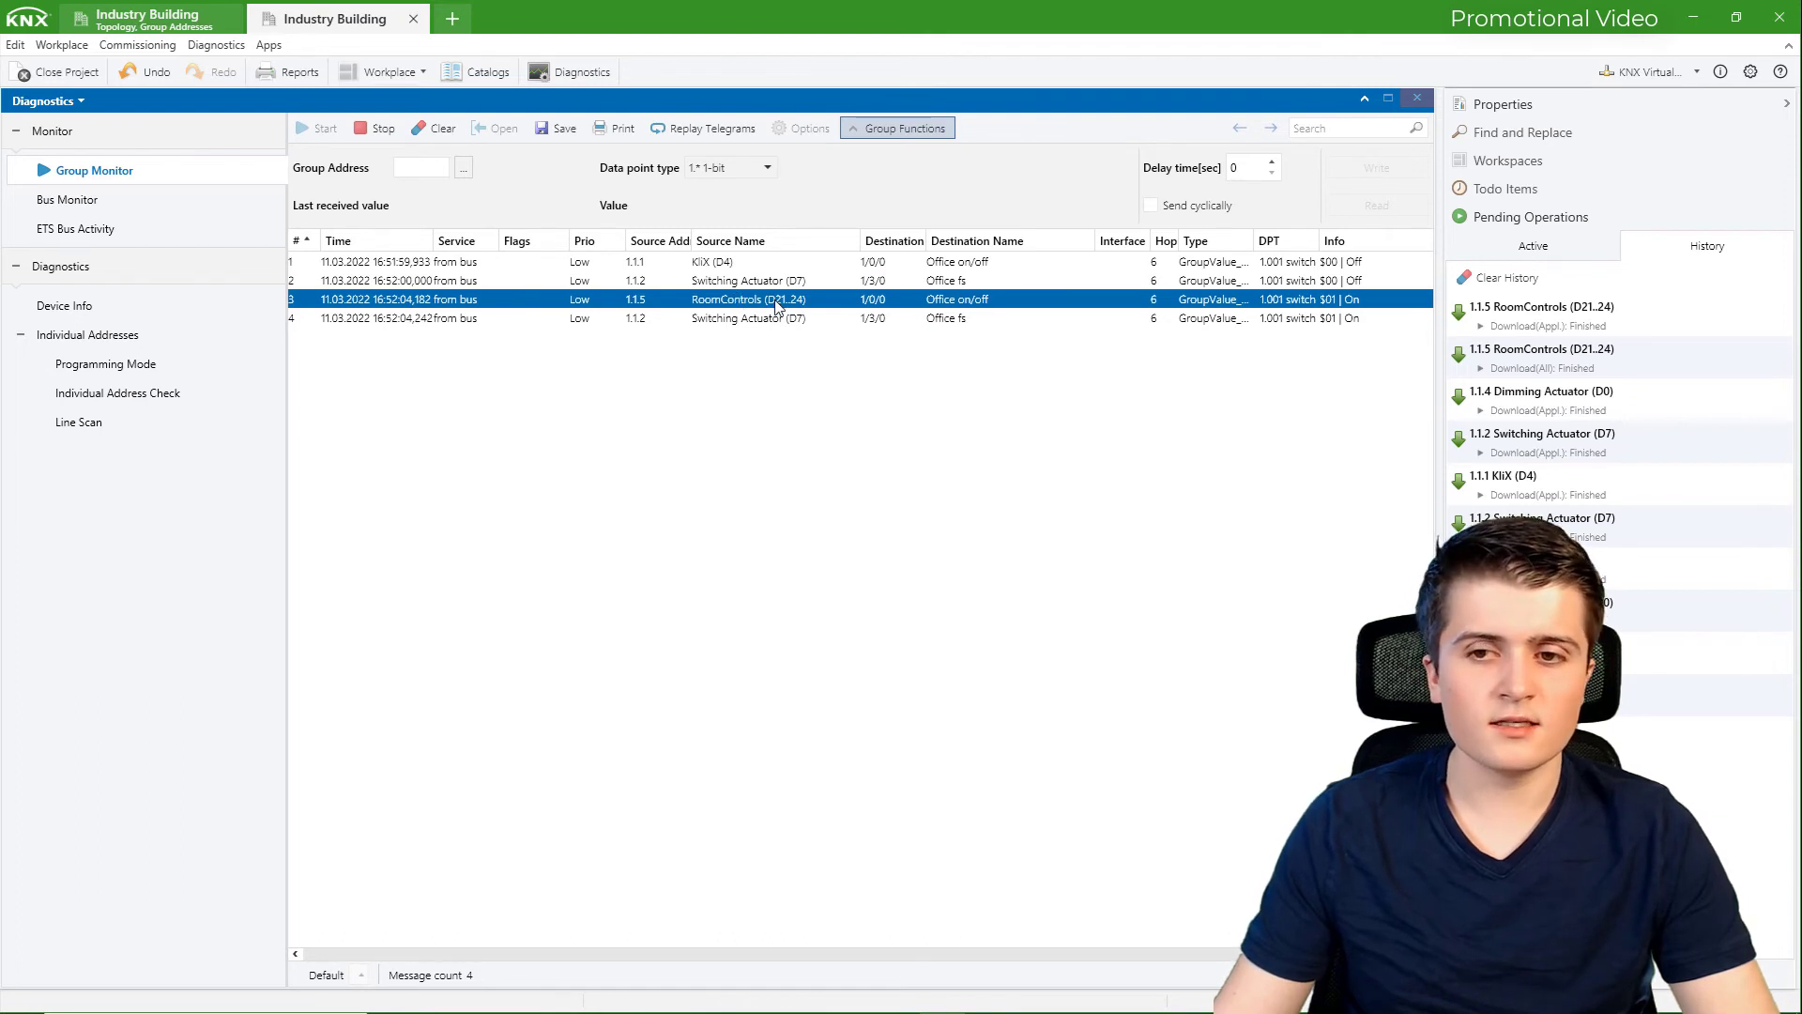
click(716, 263)
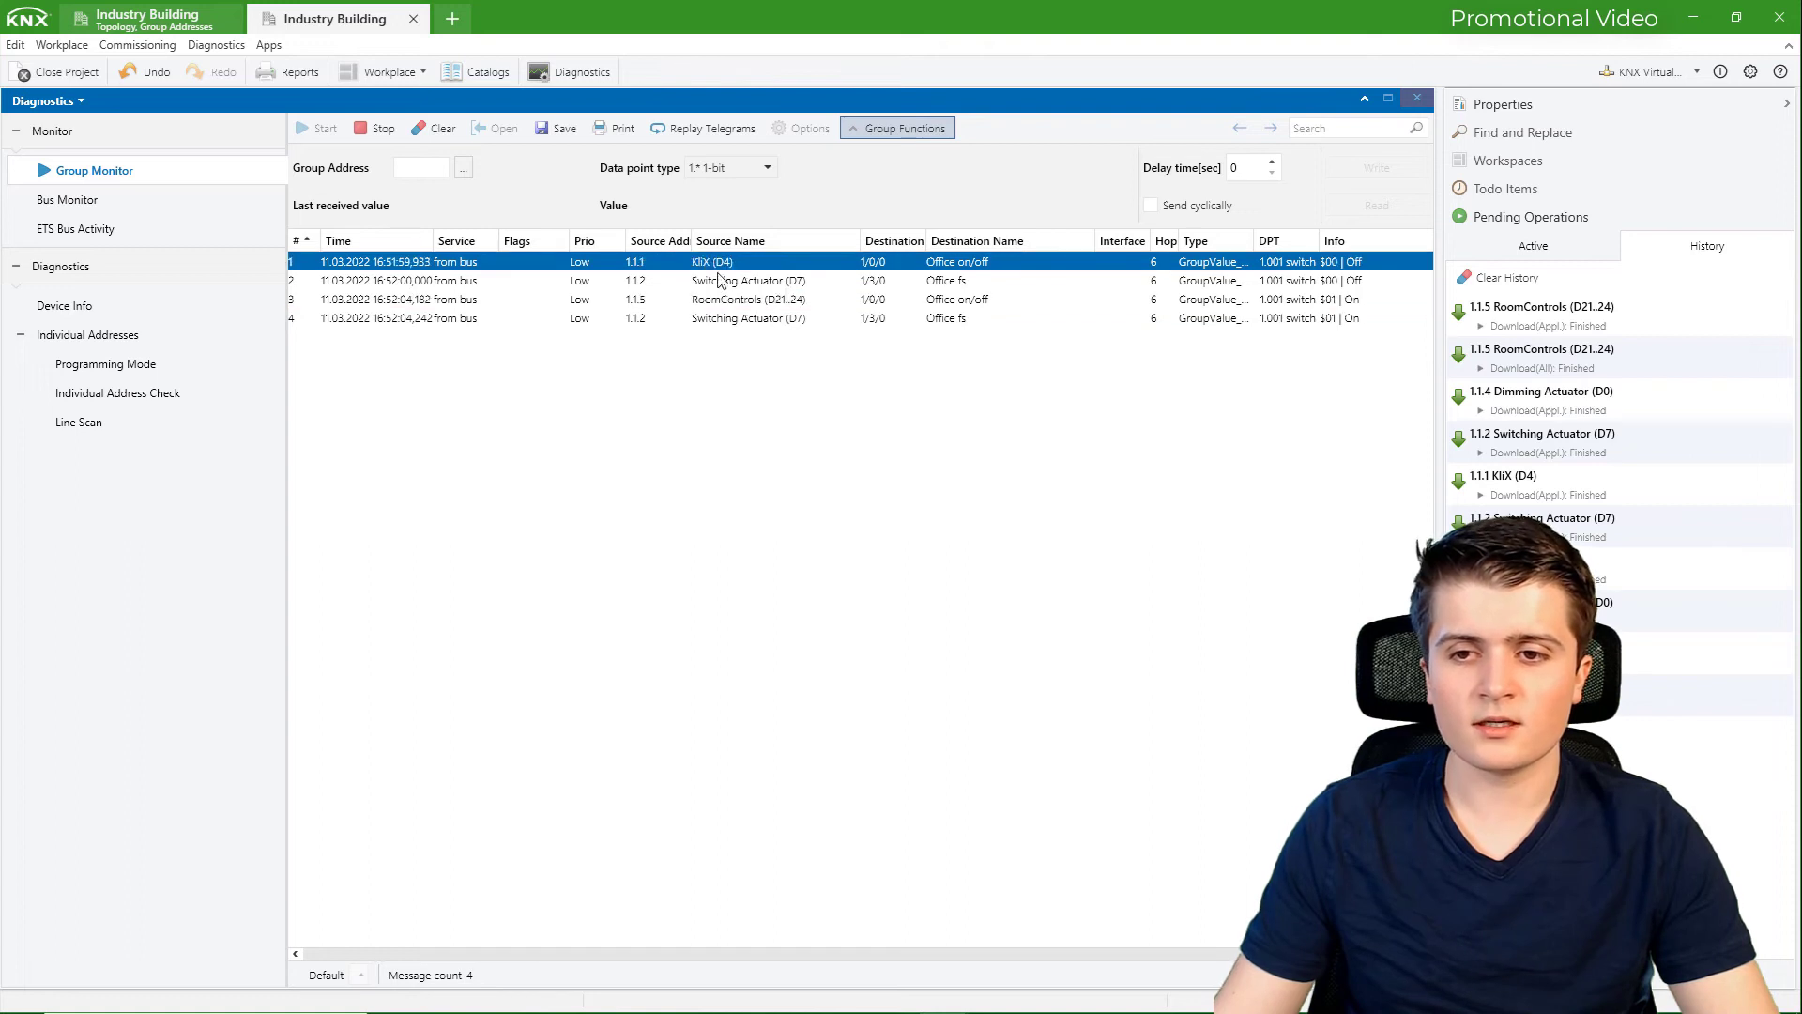
click(737, 300)
click(769, 319)
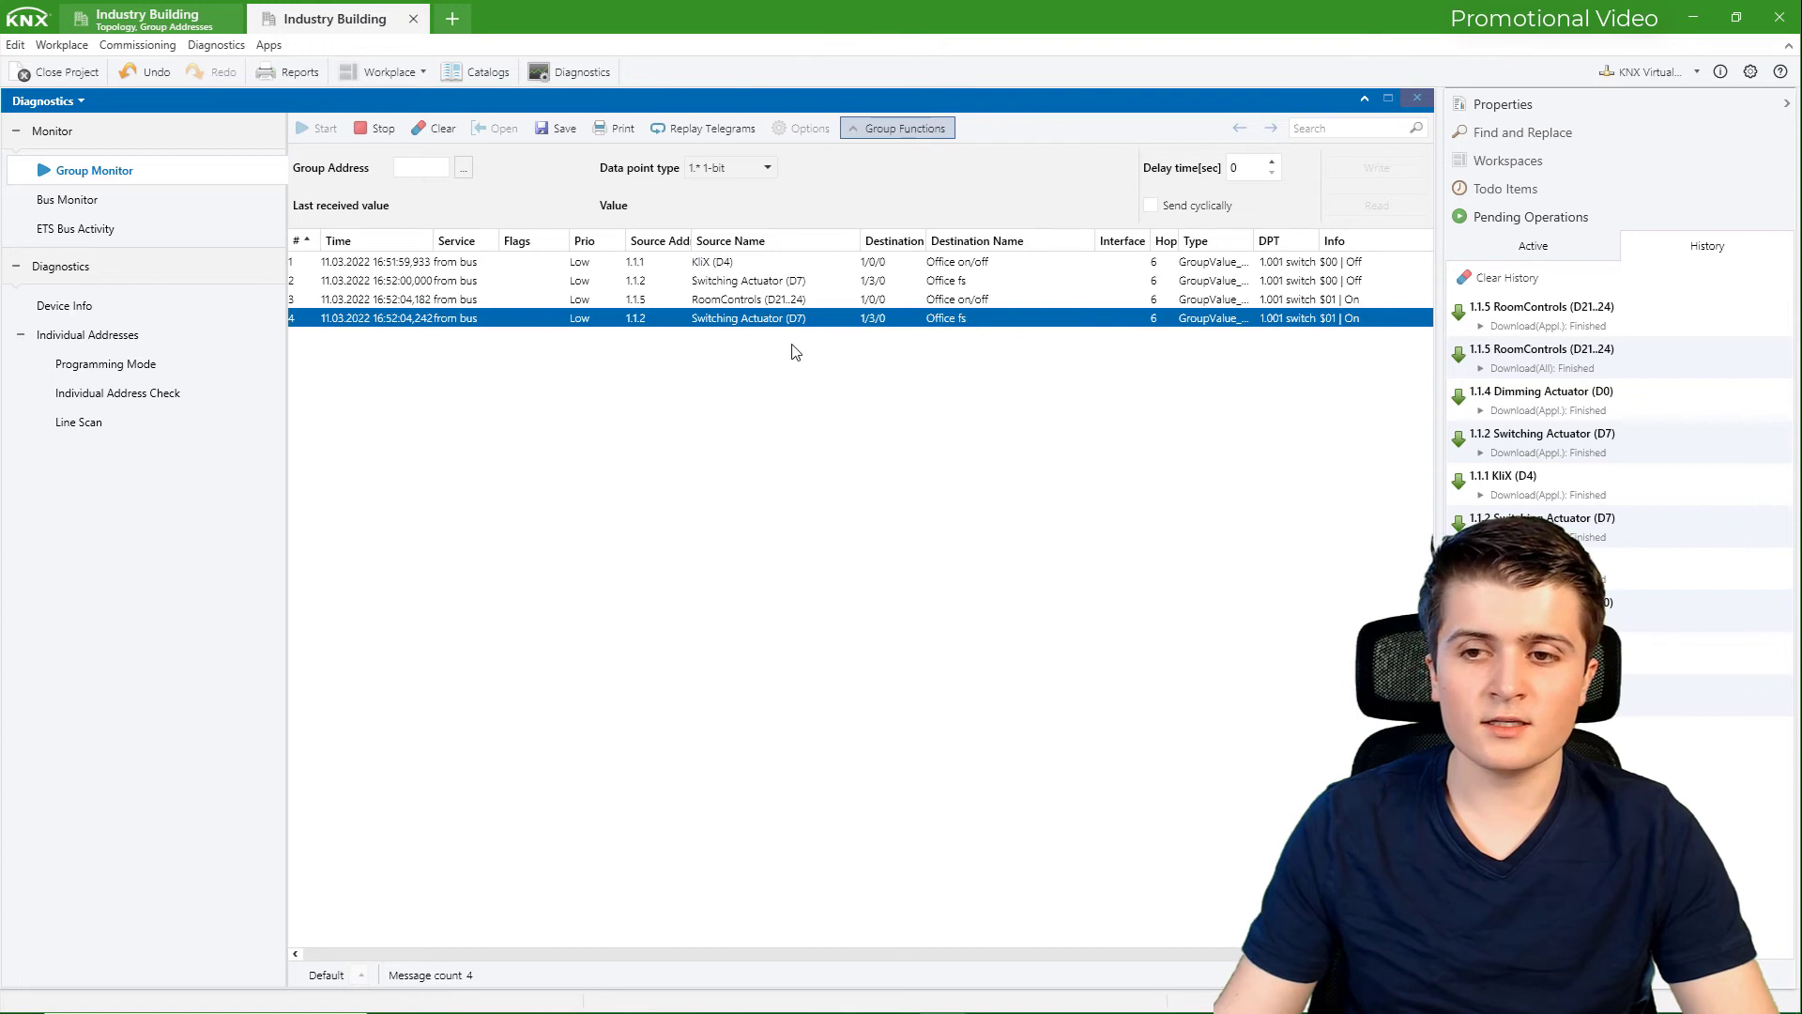
Compare the destination group addresses and switching values of the KliX and RoomControls telegrams and the actuator's feedback telegrams
click(858, 300)
click(864, 262)
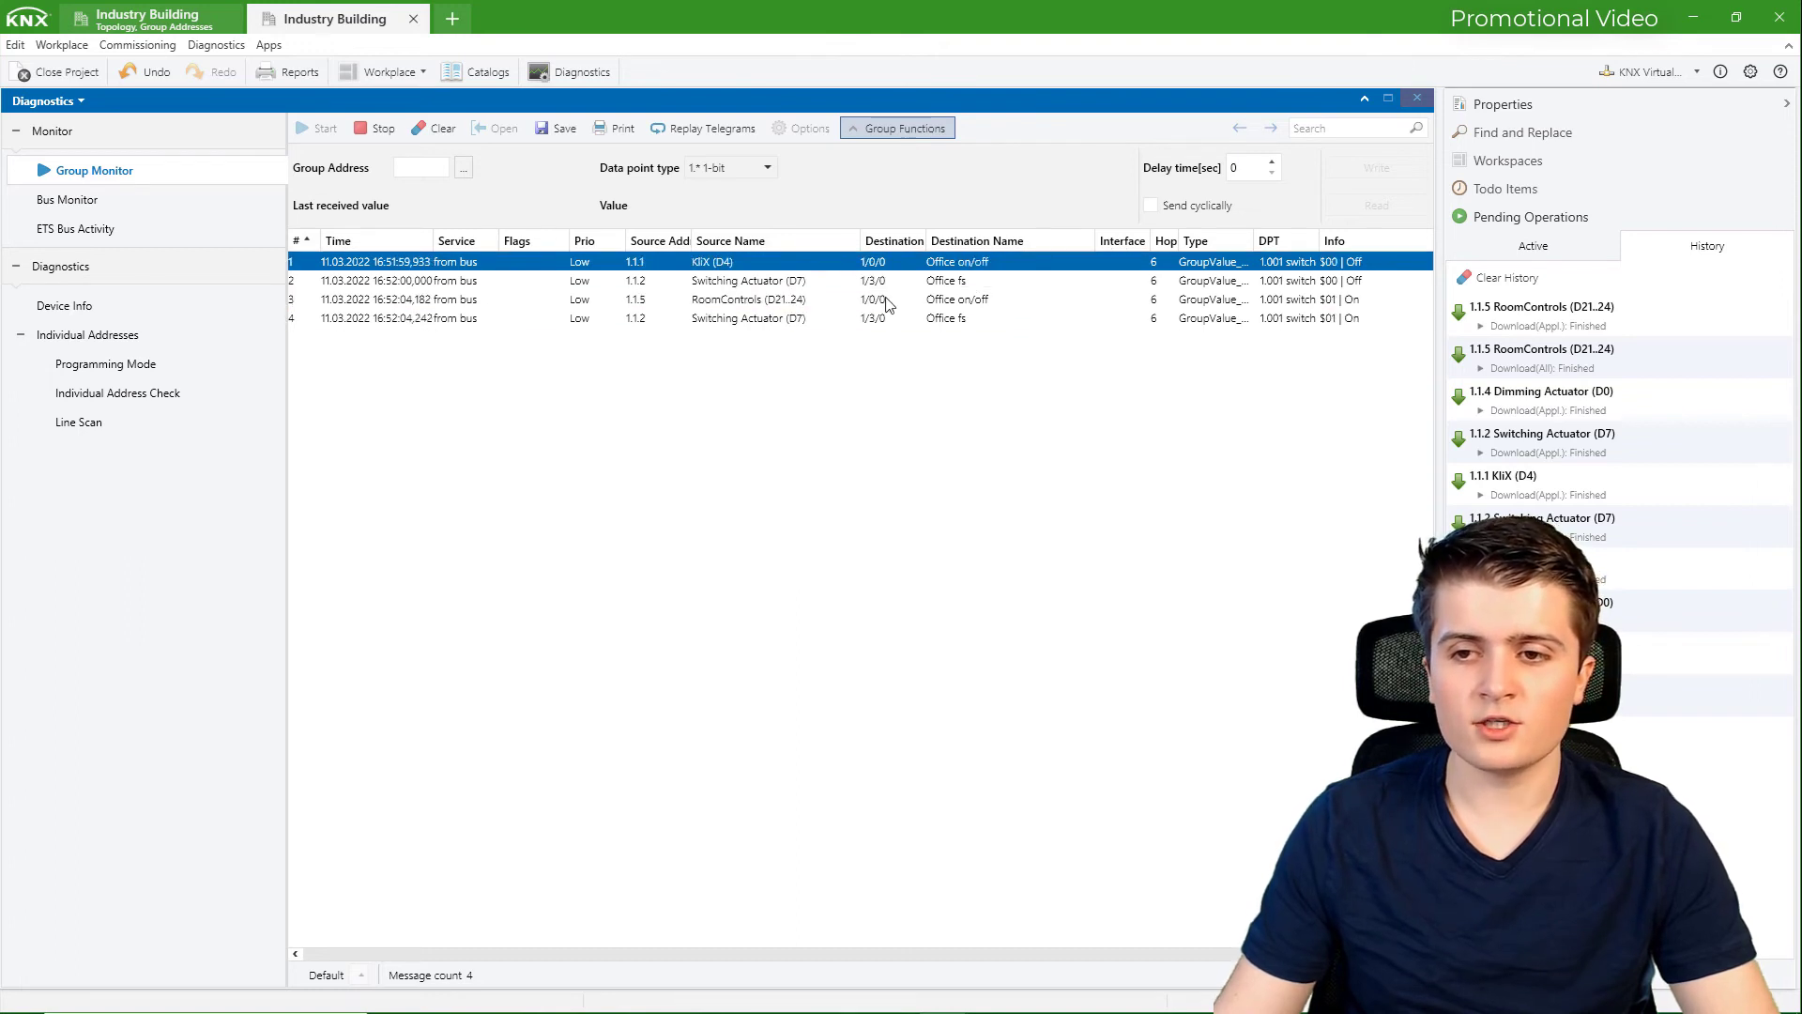
click(887, 301)
click(1344, 266)
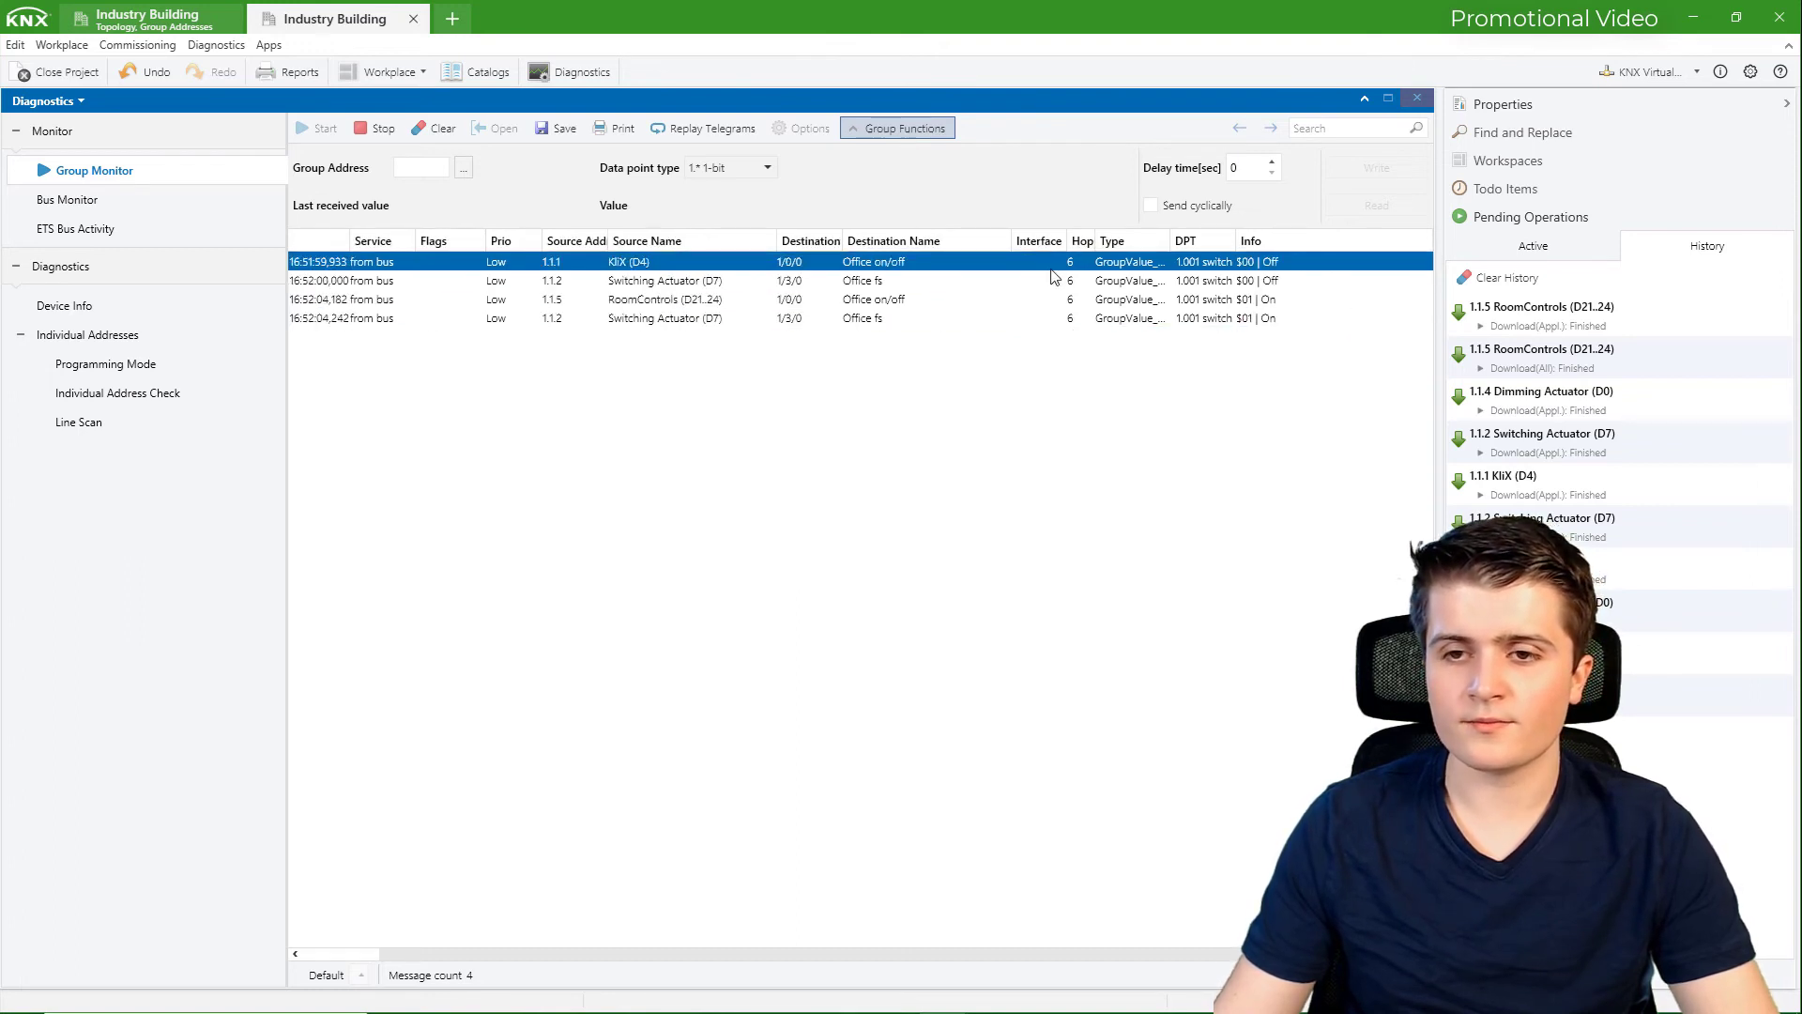
drag(804, 955, 427, 962)
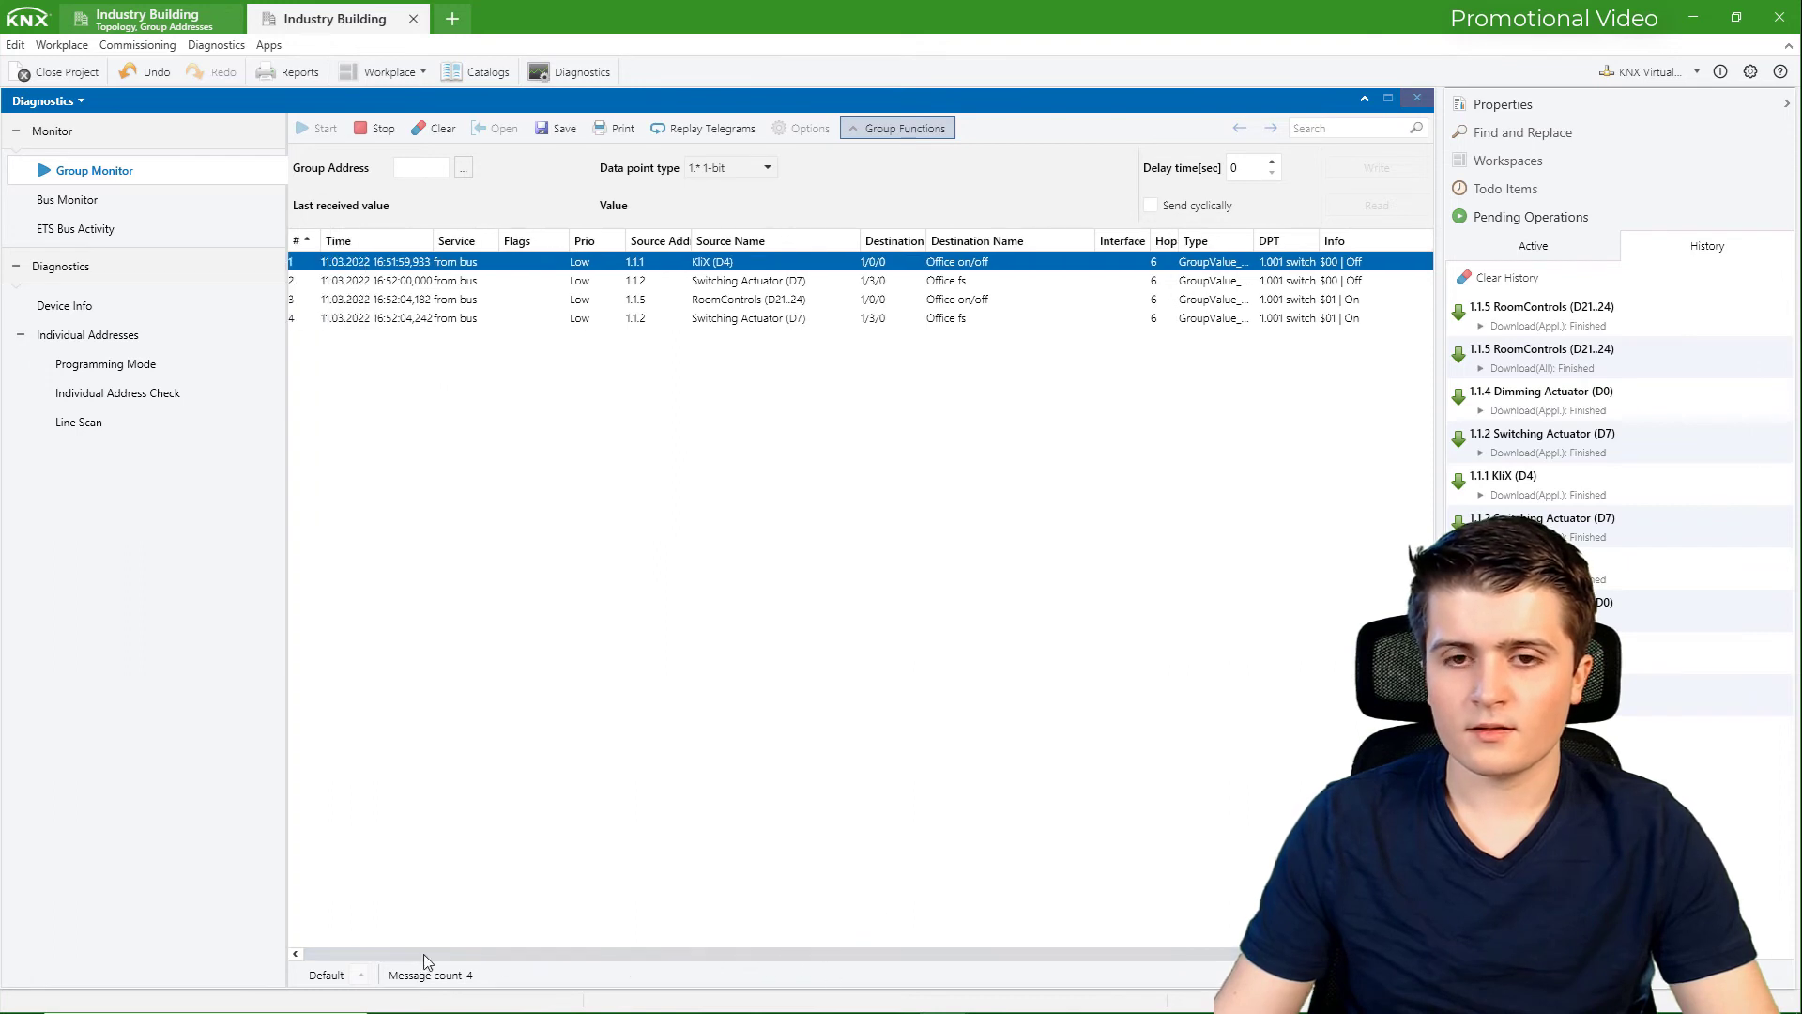
click(1331, 299)
click(1034, 321)
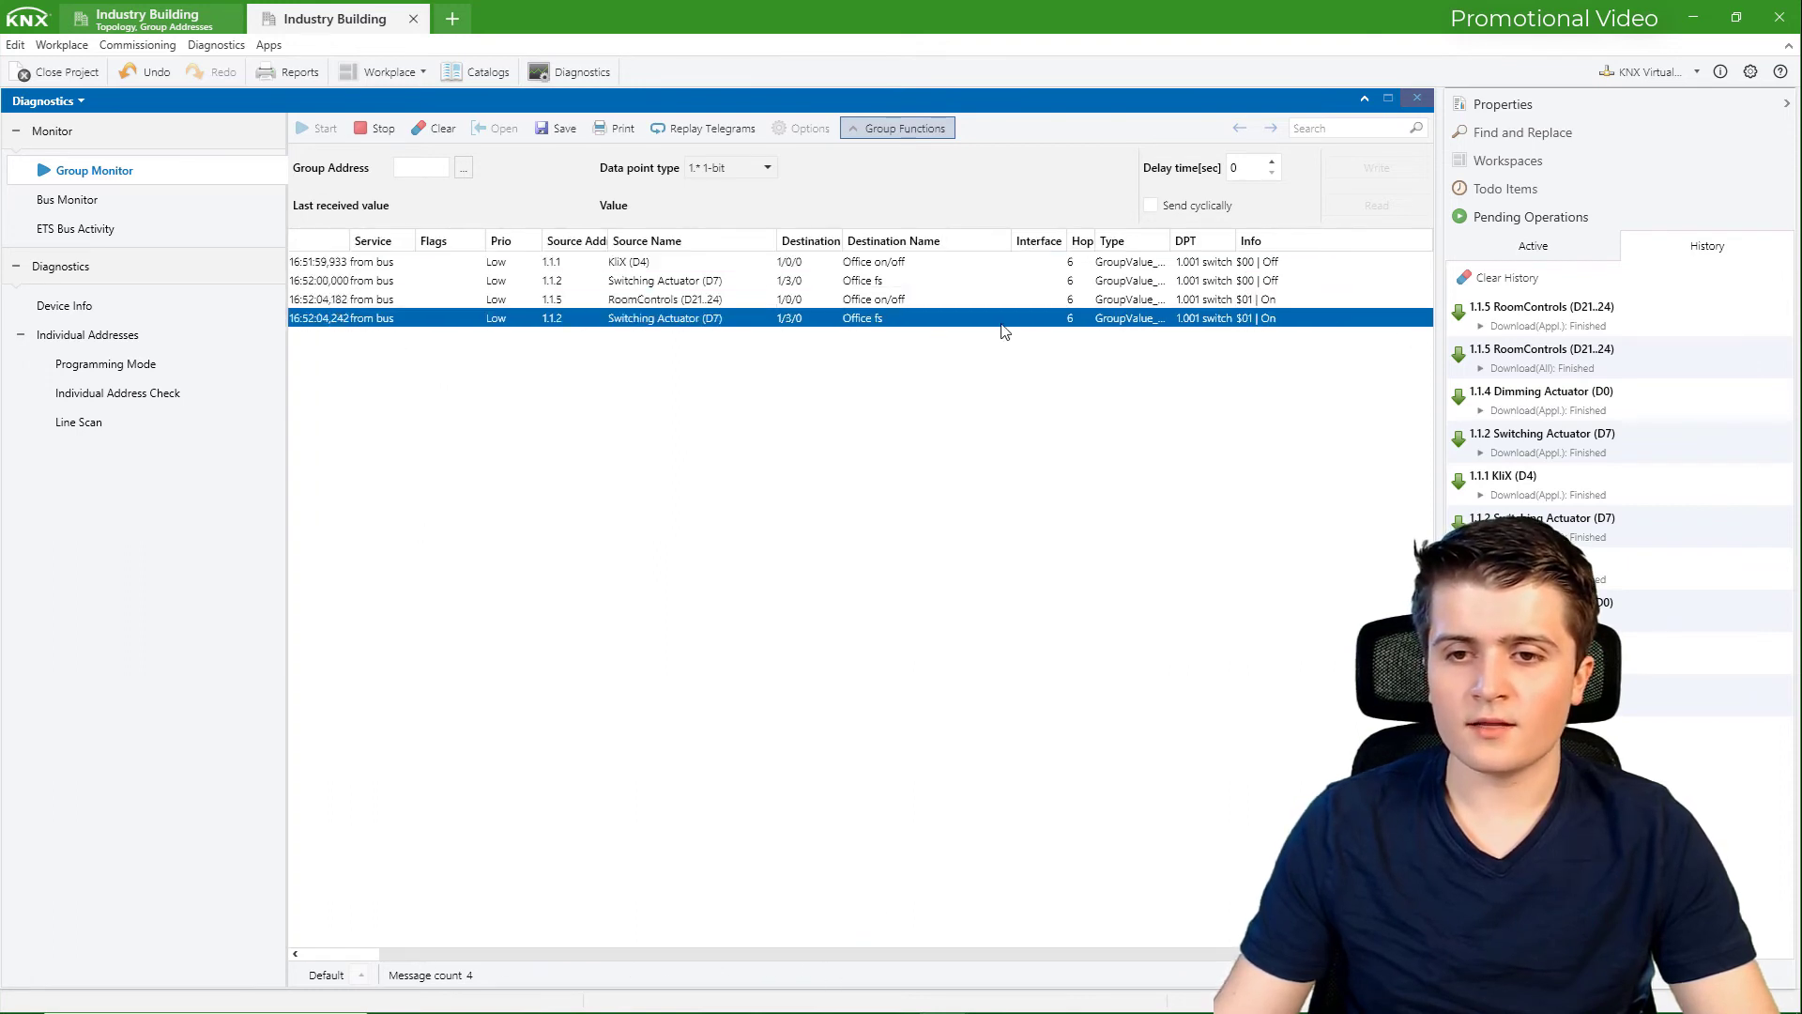
click(1276, 281)
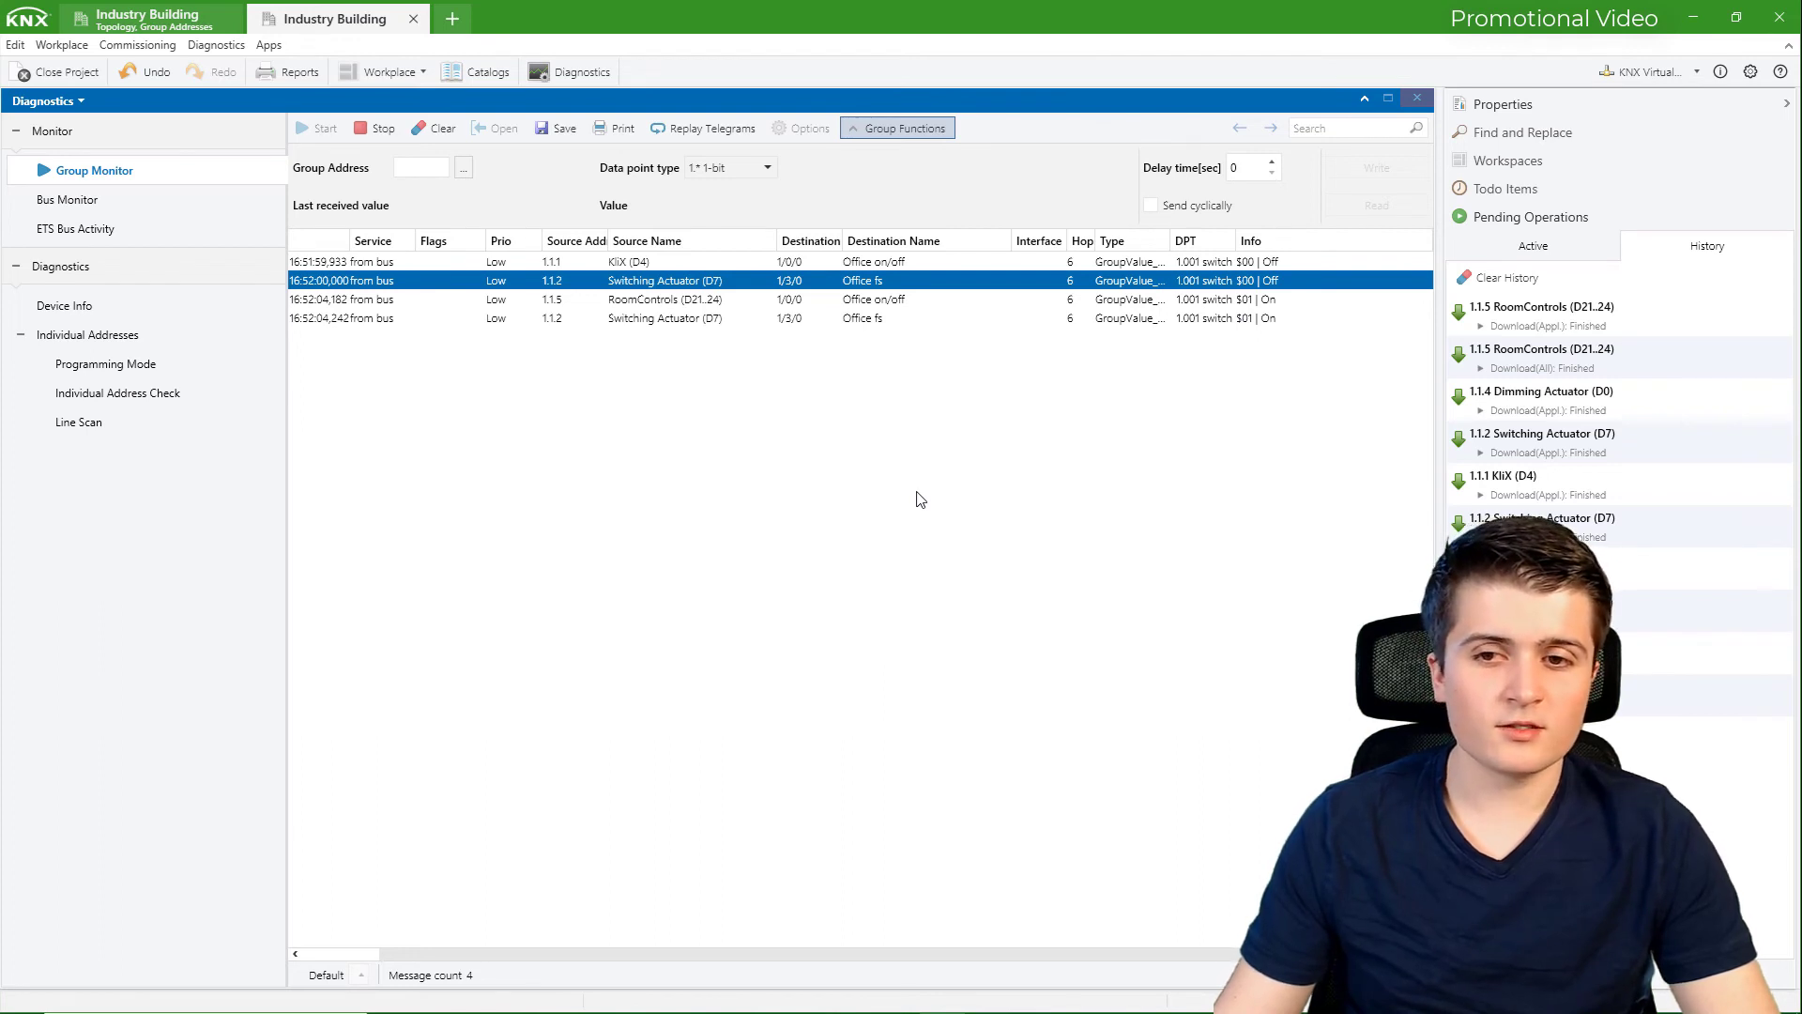
key(Down)
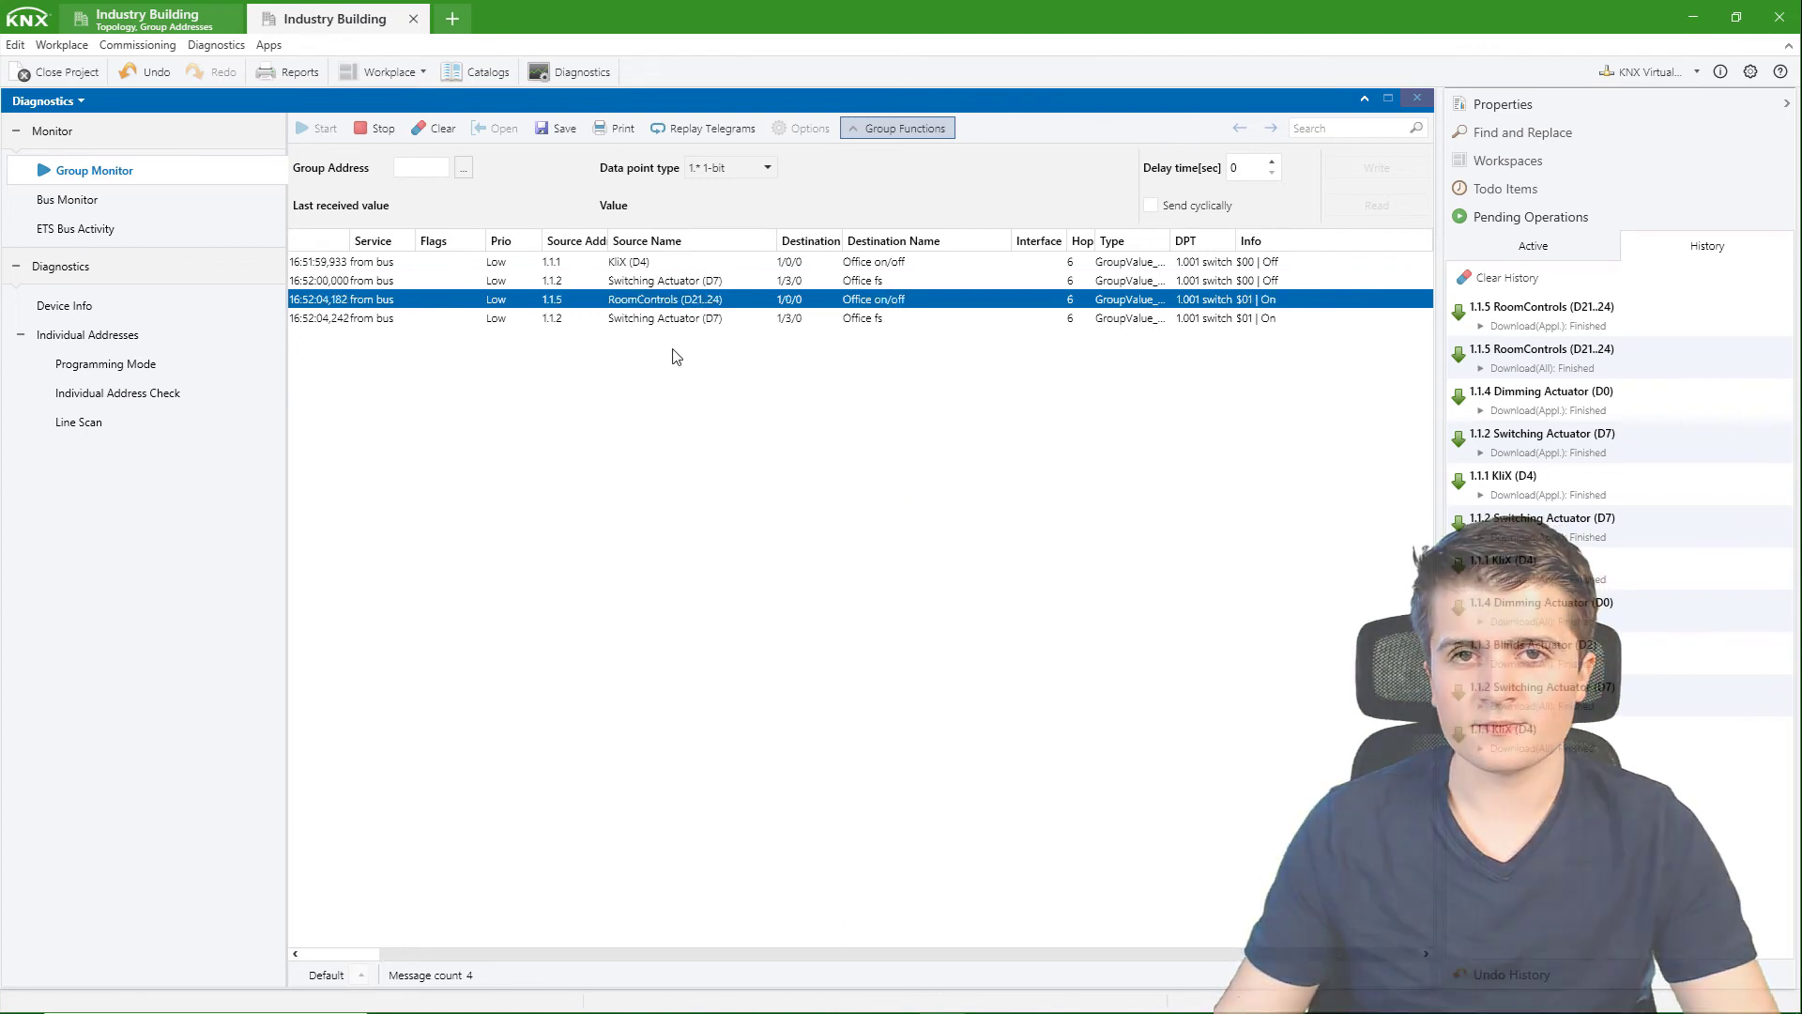